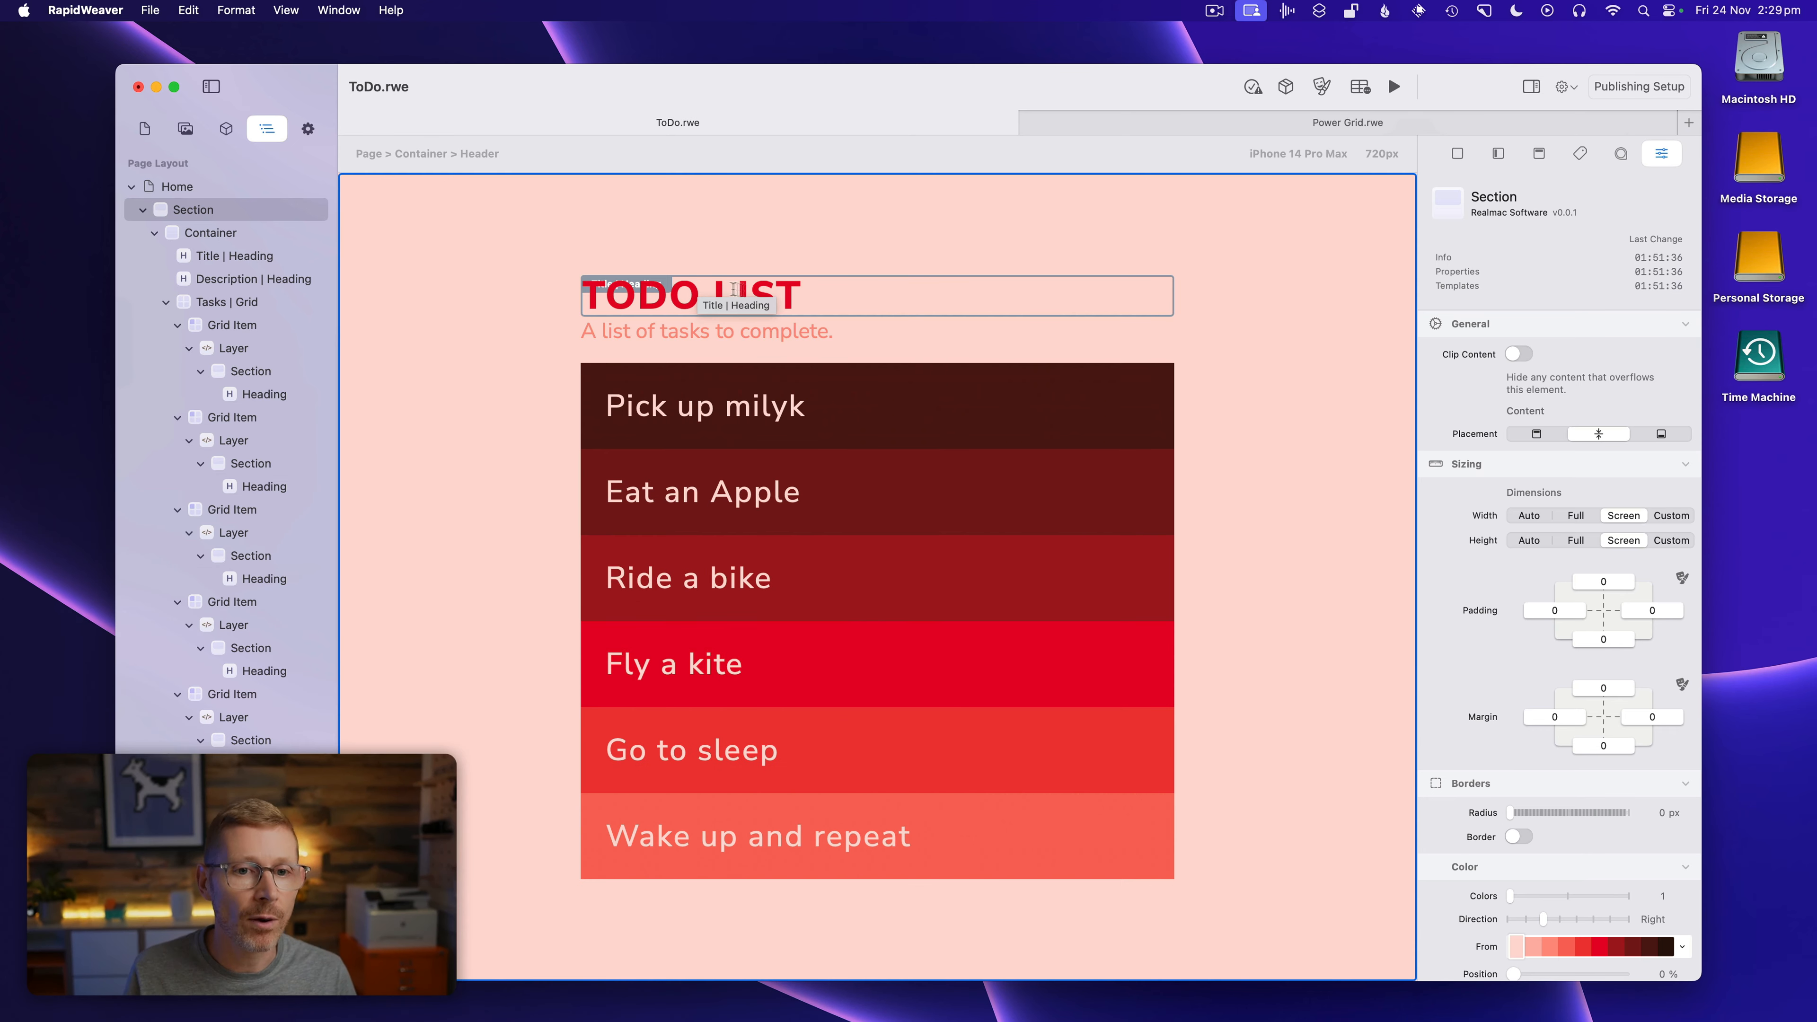
# Try the Pink and black palettes as the TODO LIST title's colour, including a darker shade of black
pyautogui.click(734, 289)
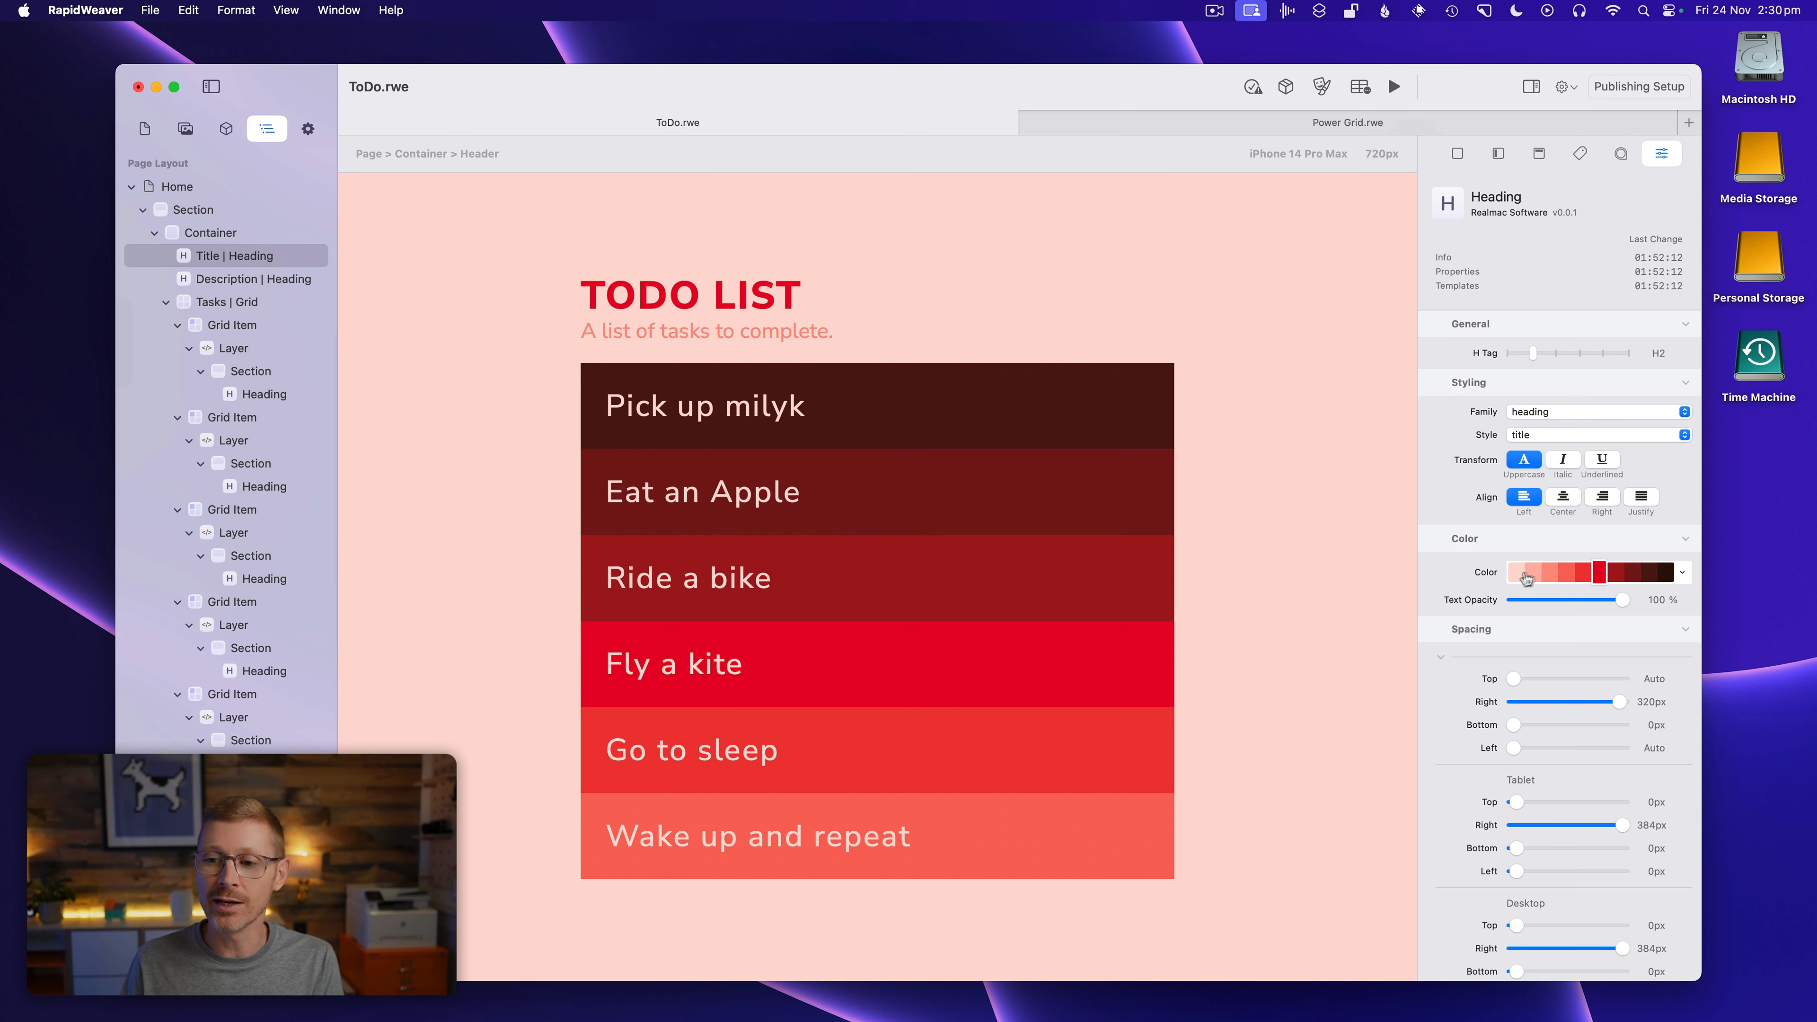
pyautogui.click(1684, 573)
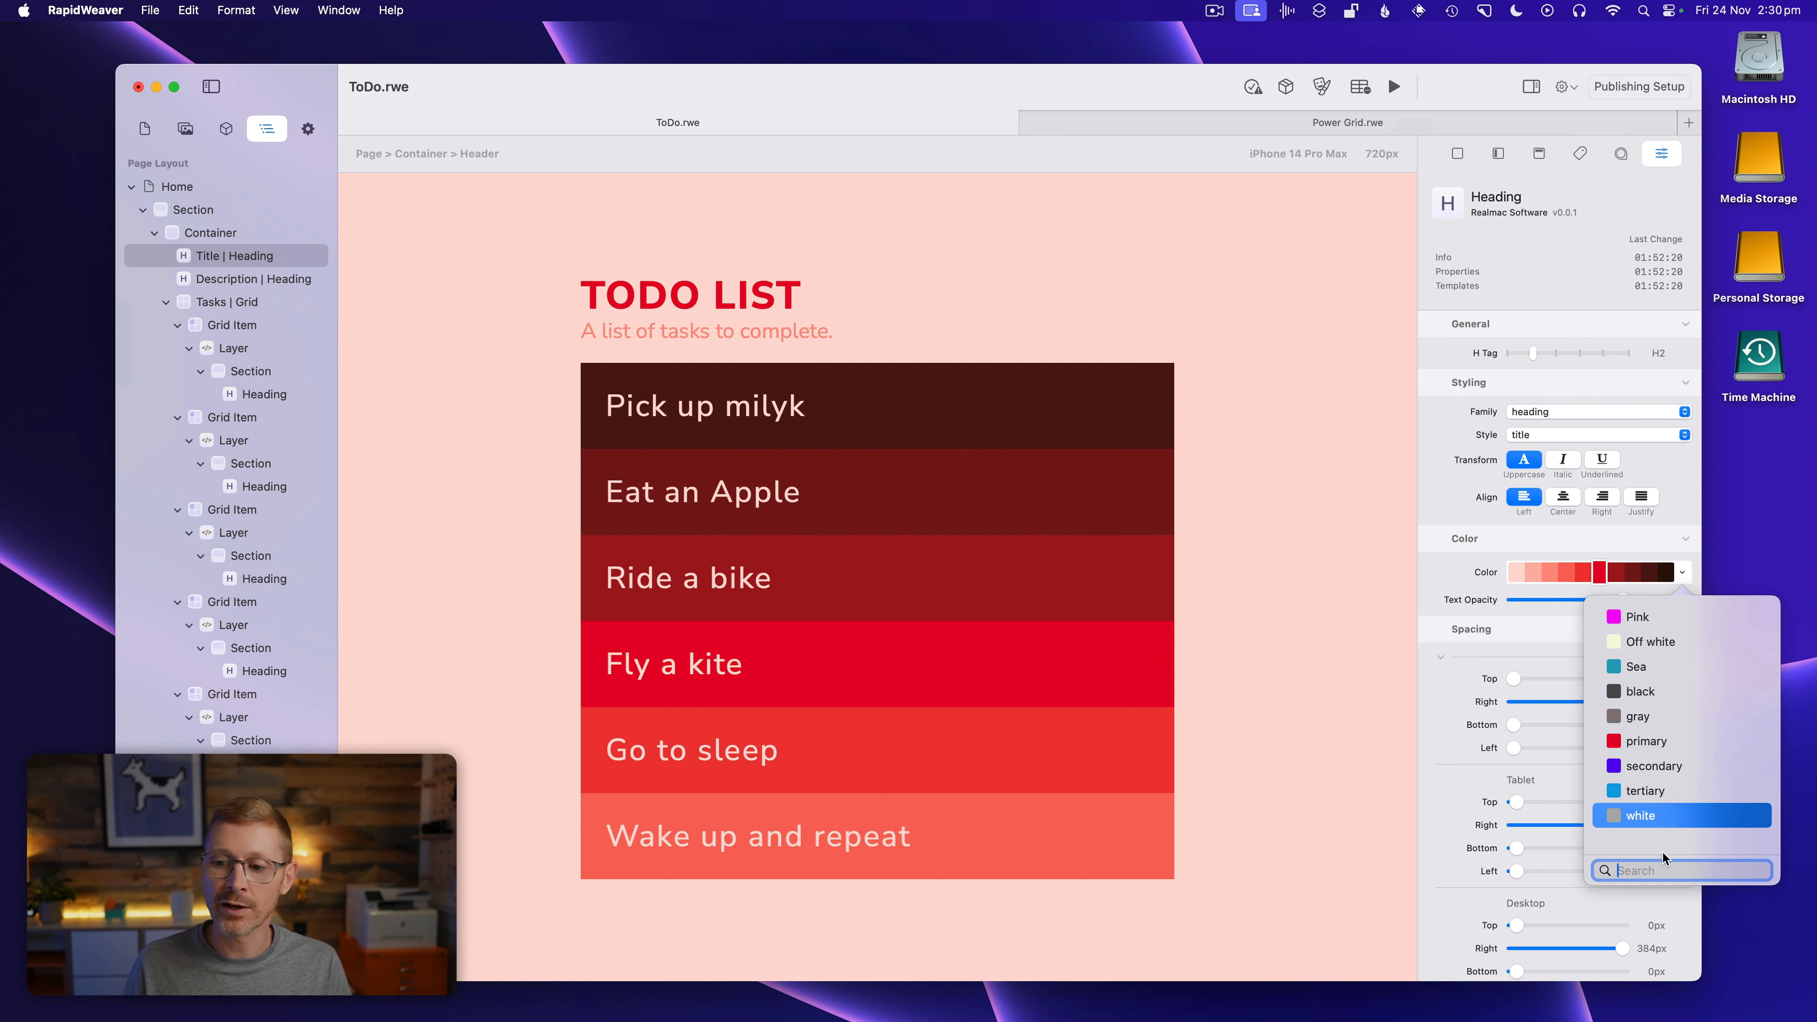
pyautogui.click(1686, 619)
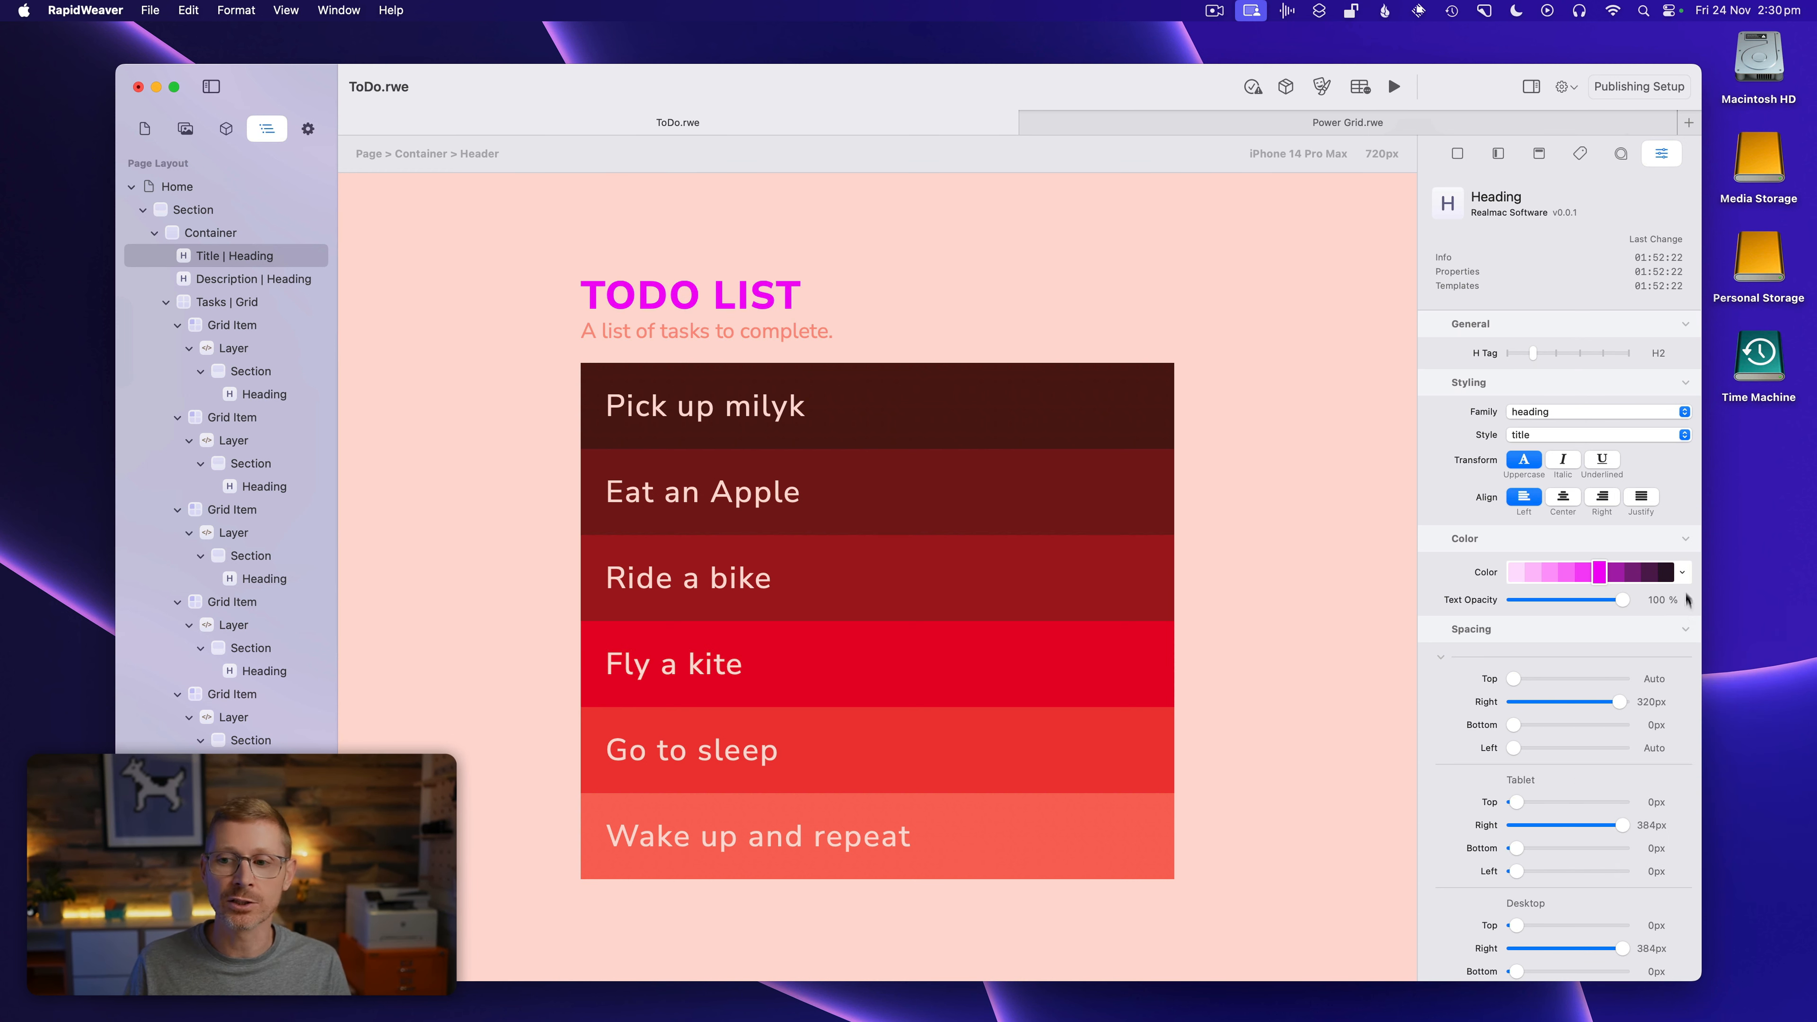
pyautogui.click(1681, 572)
pyautogui.click(1670, 690)
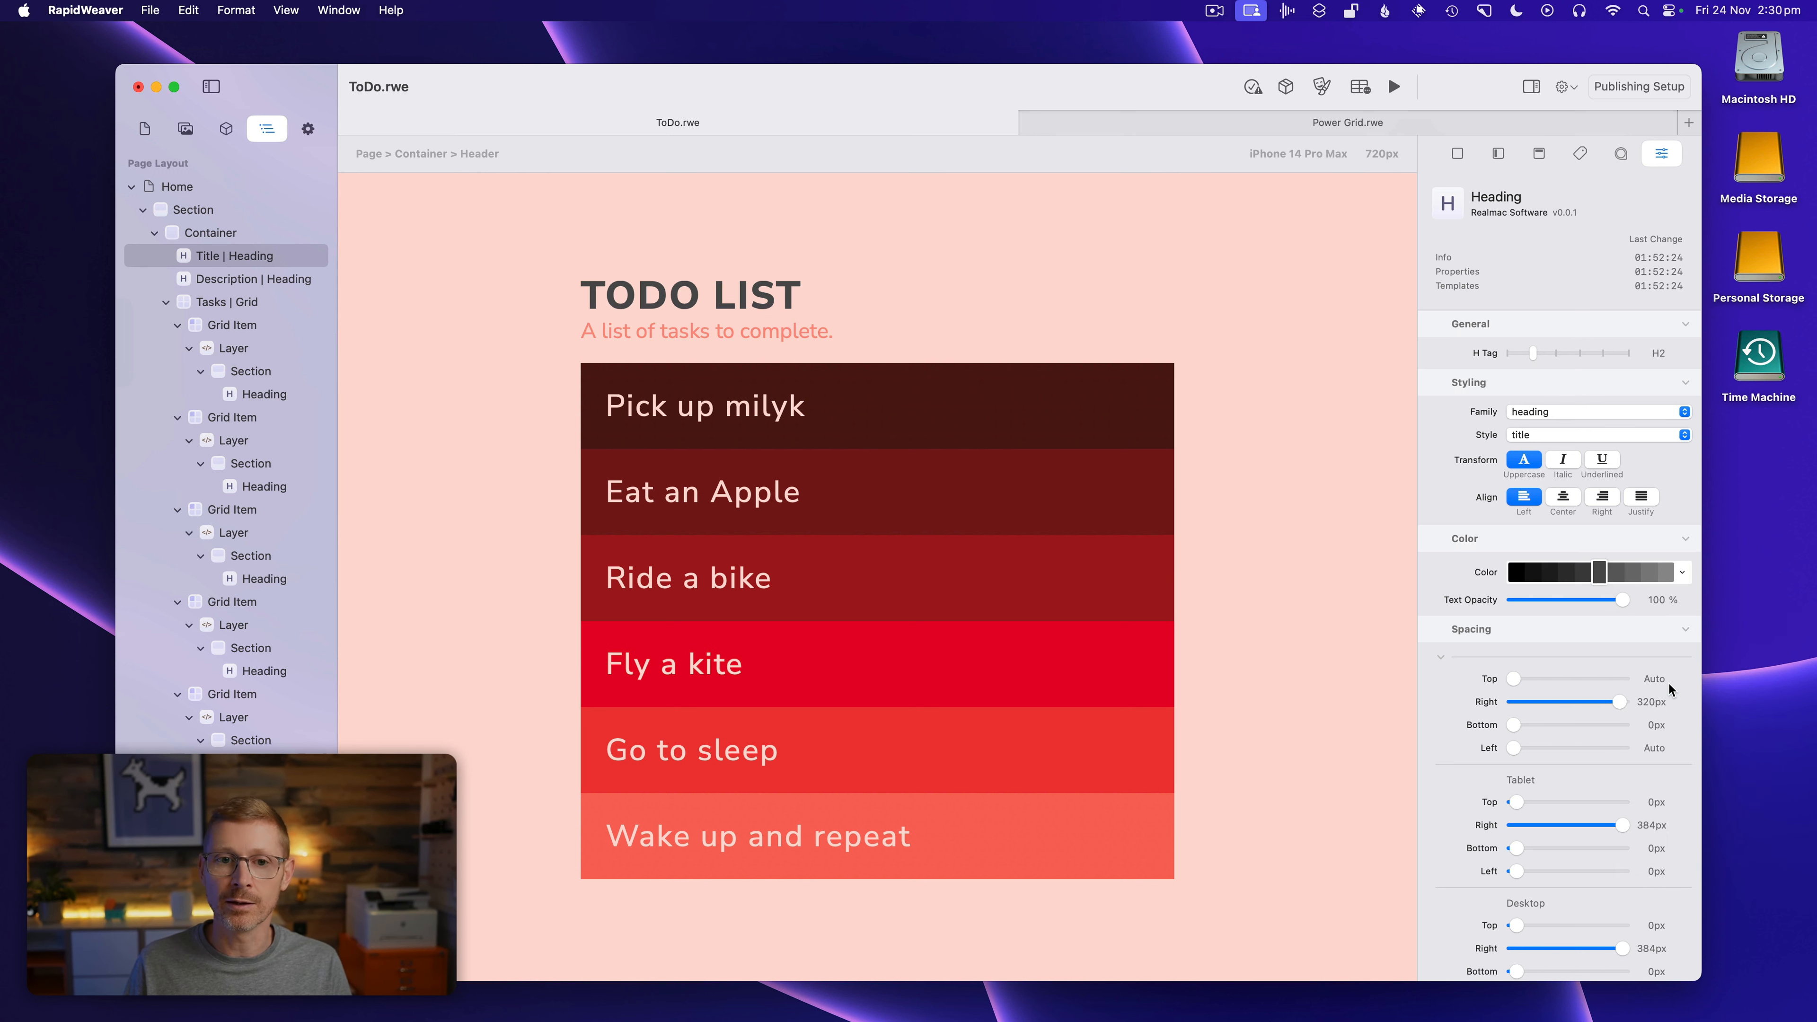
pyautogui.click(1538, 573)
# Colour the TODO LIST title with the middle shade (500) of the secondary theme colour
pyautogui.click(1682, 574)
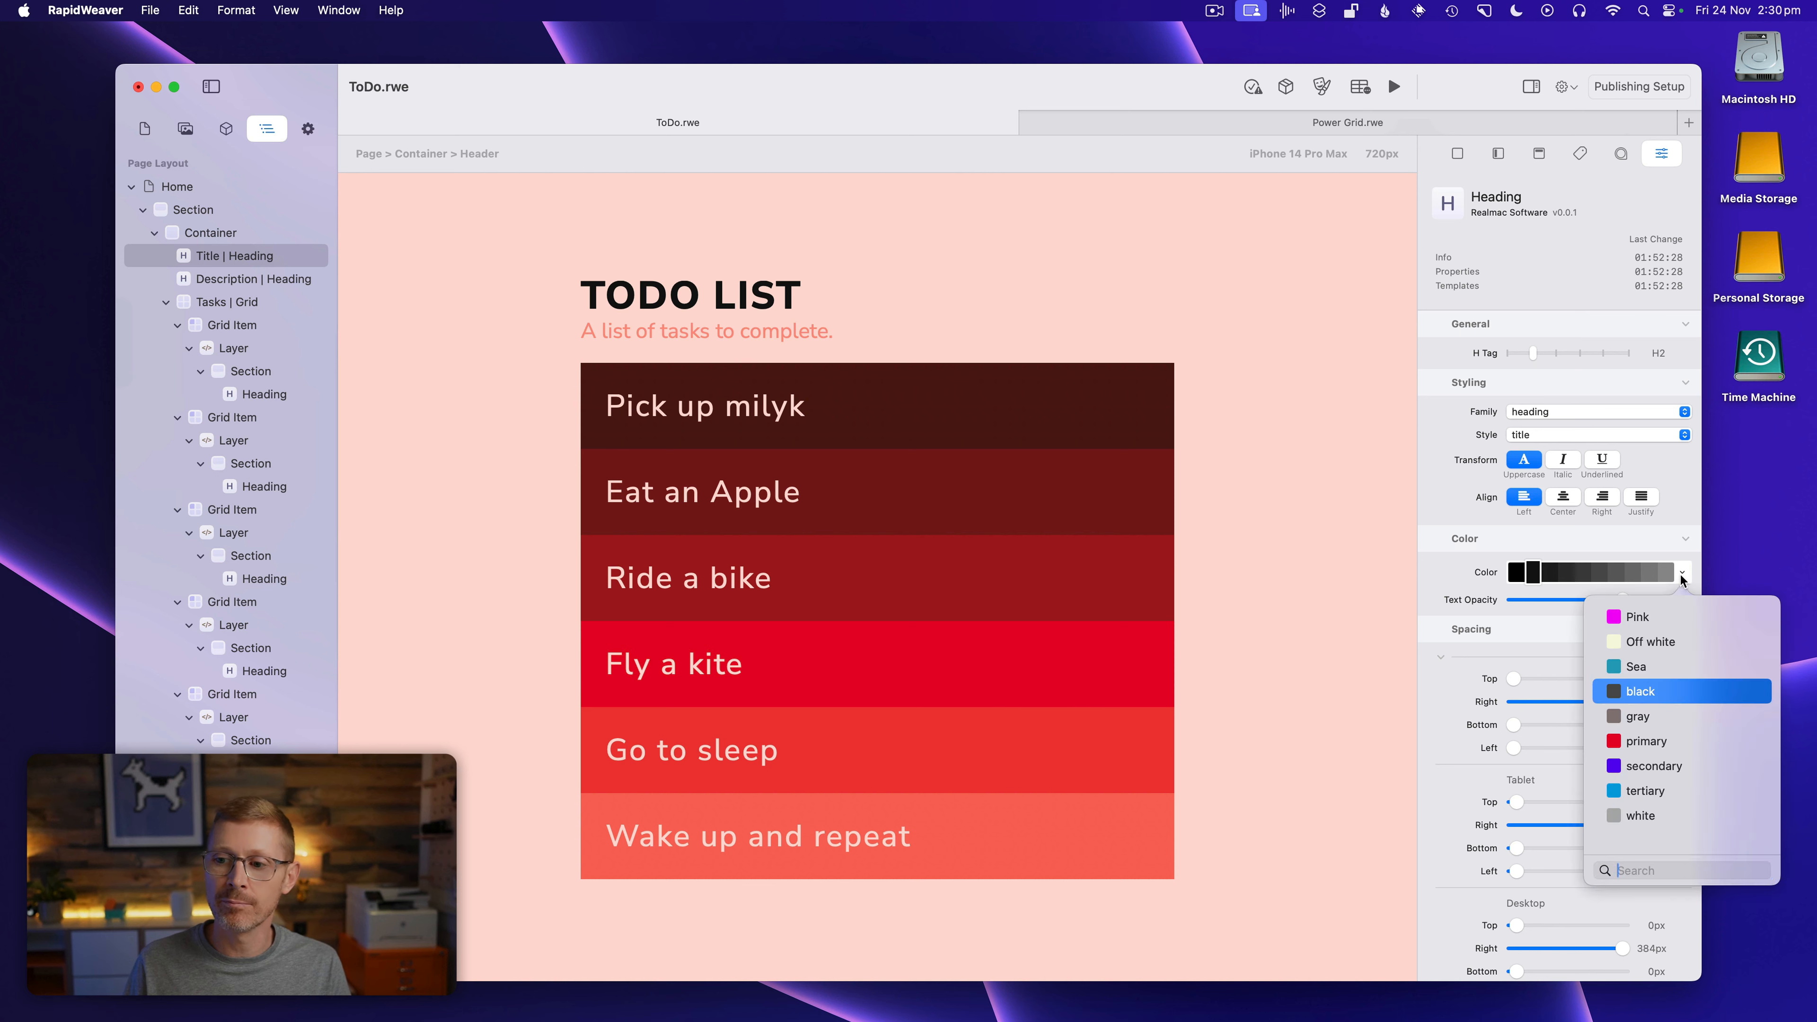
pyautogui.click(1656, 758)
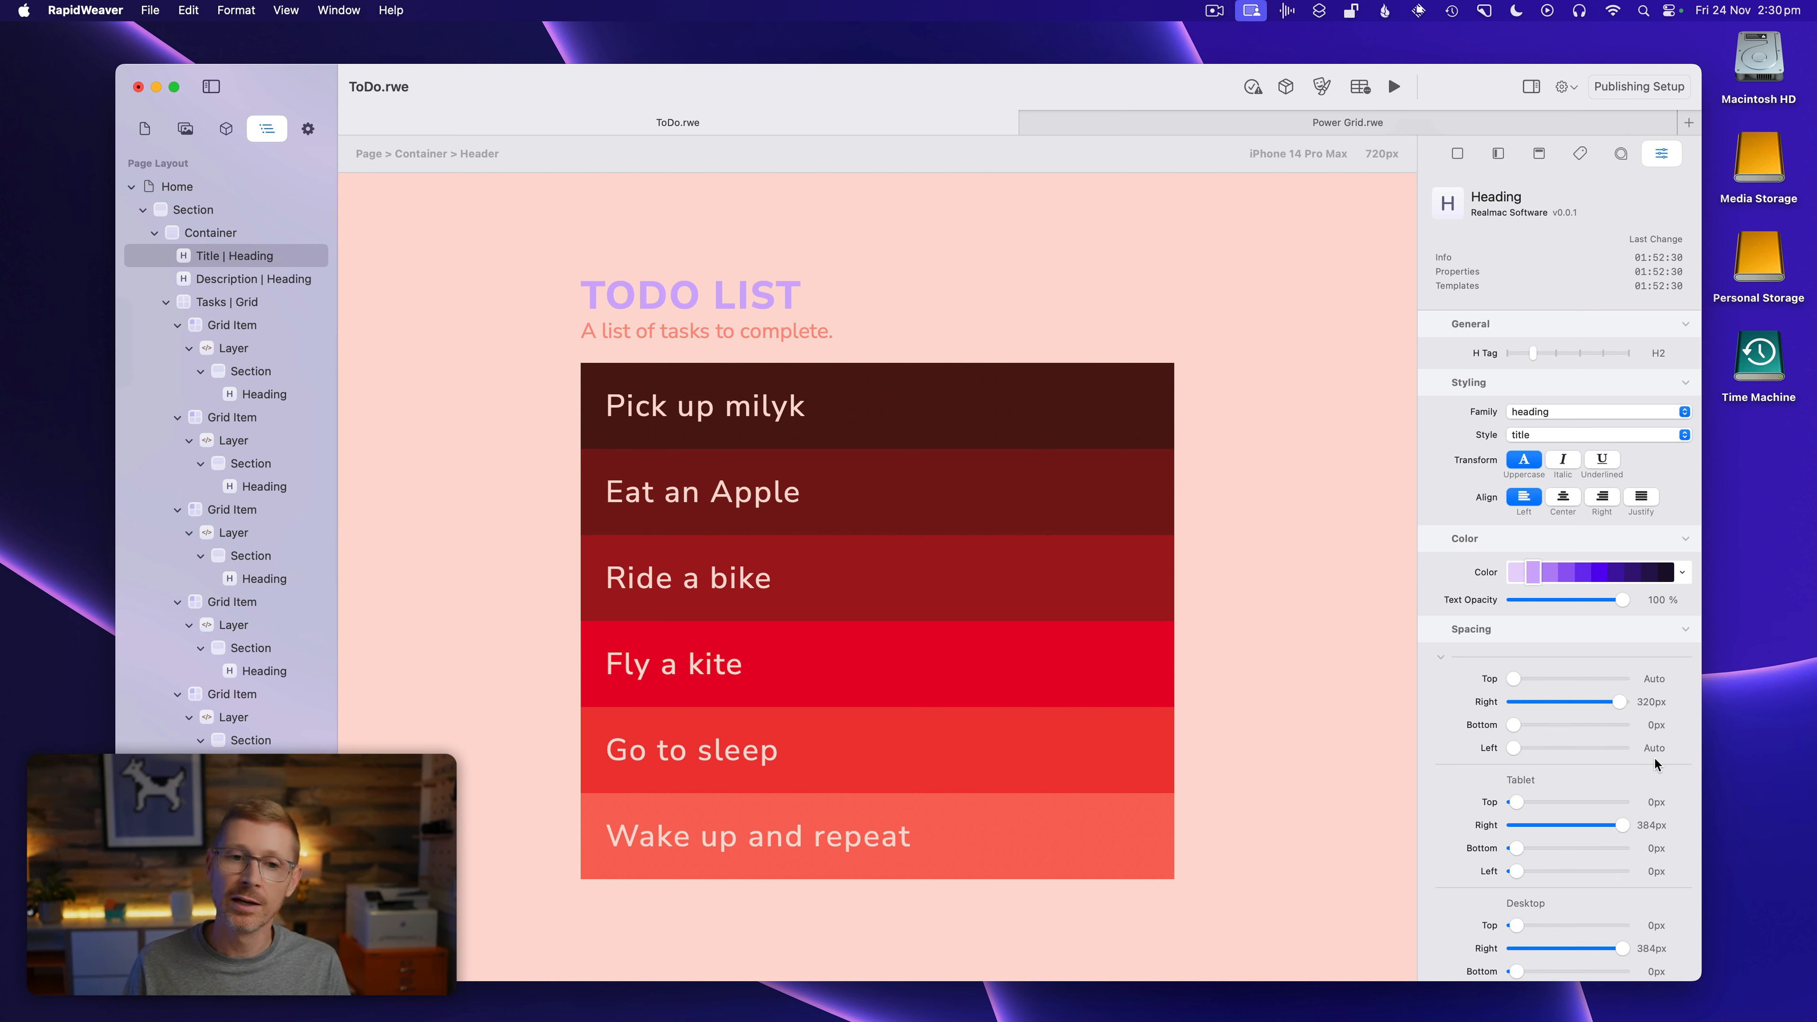
pyautogui.click(1599, 575)
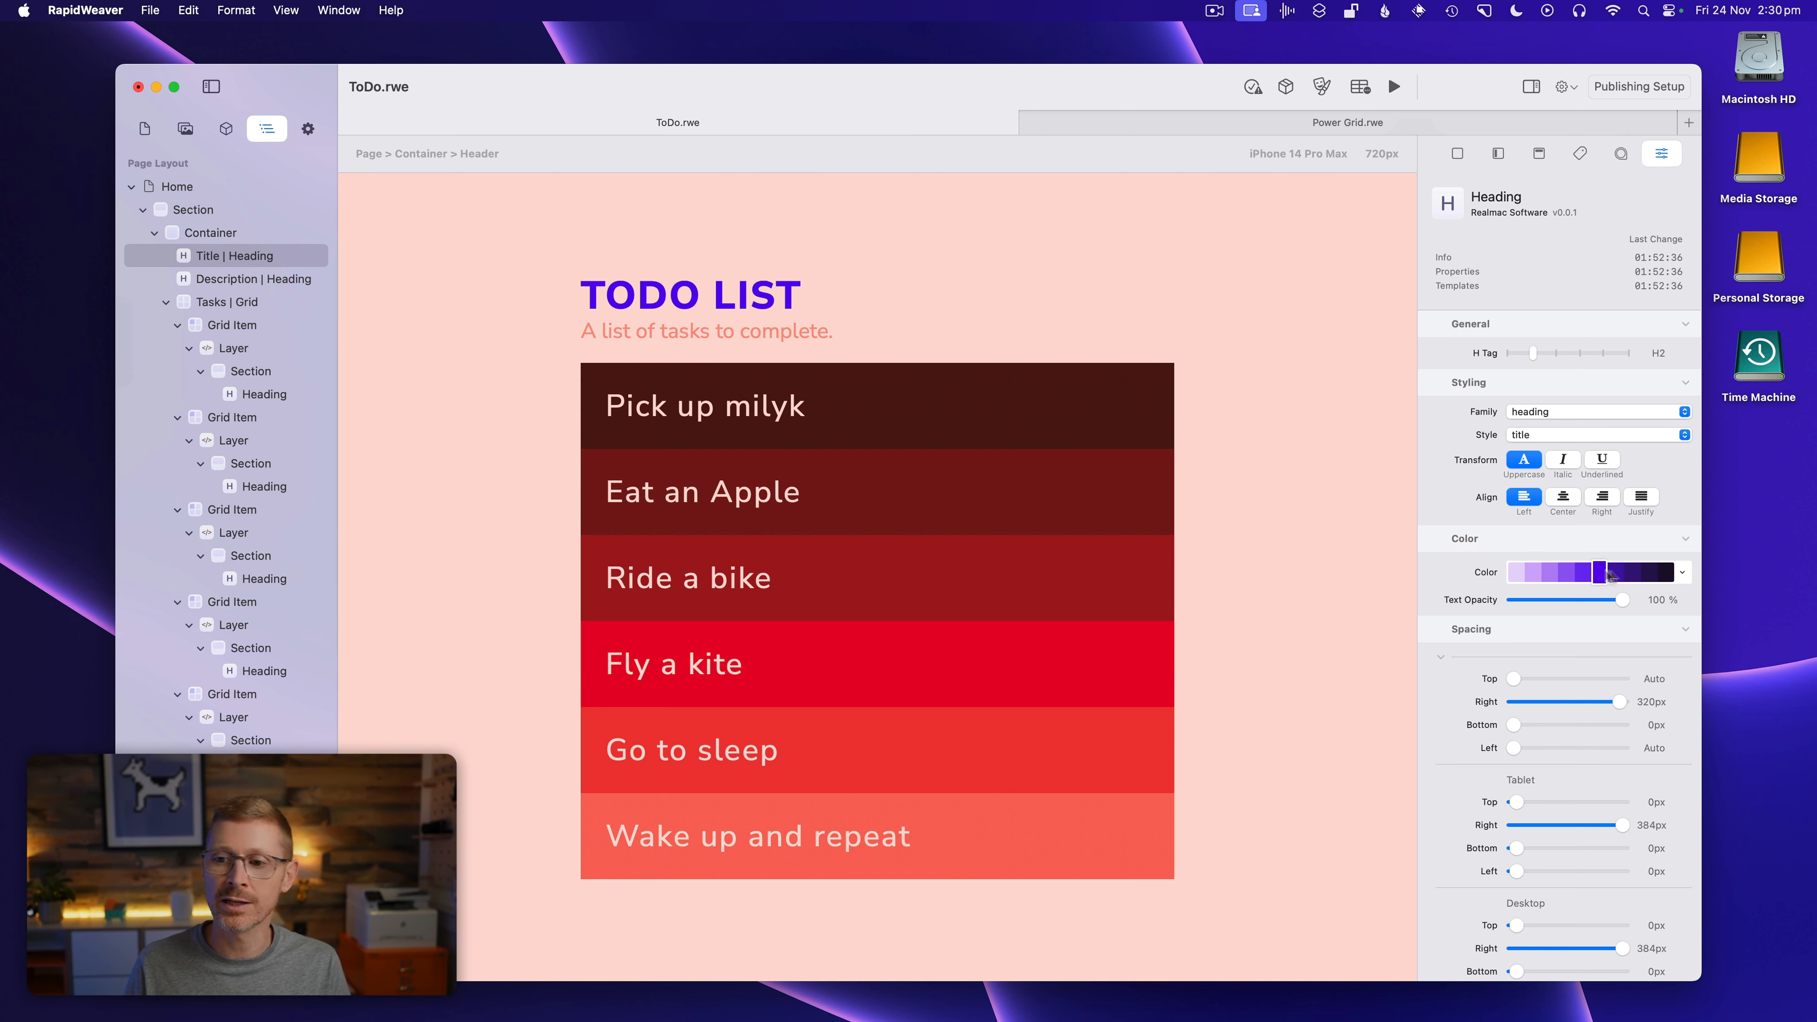
pyautogui.click(1680, 575)
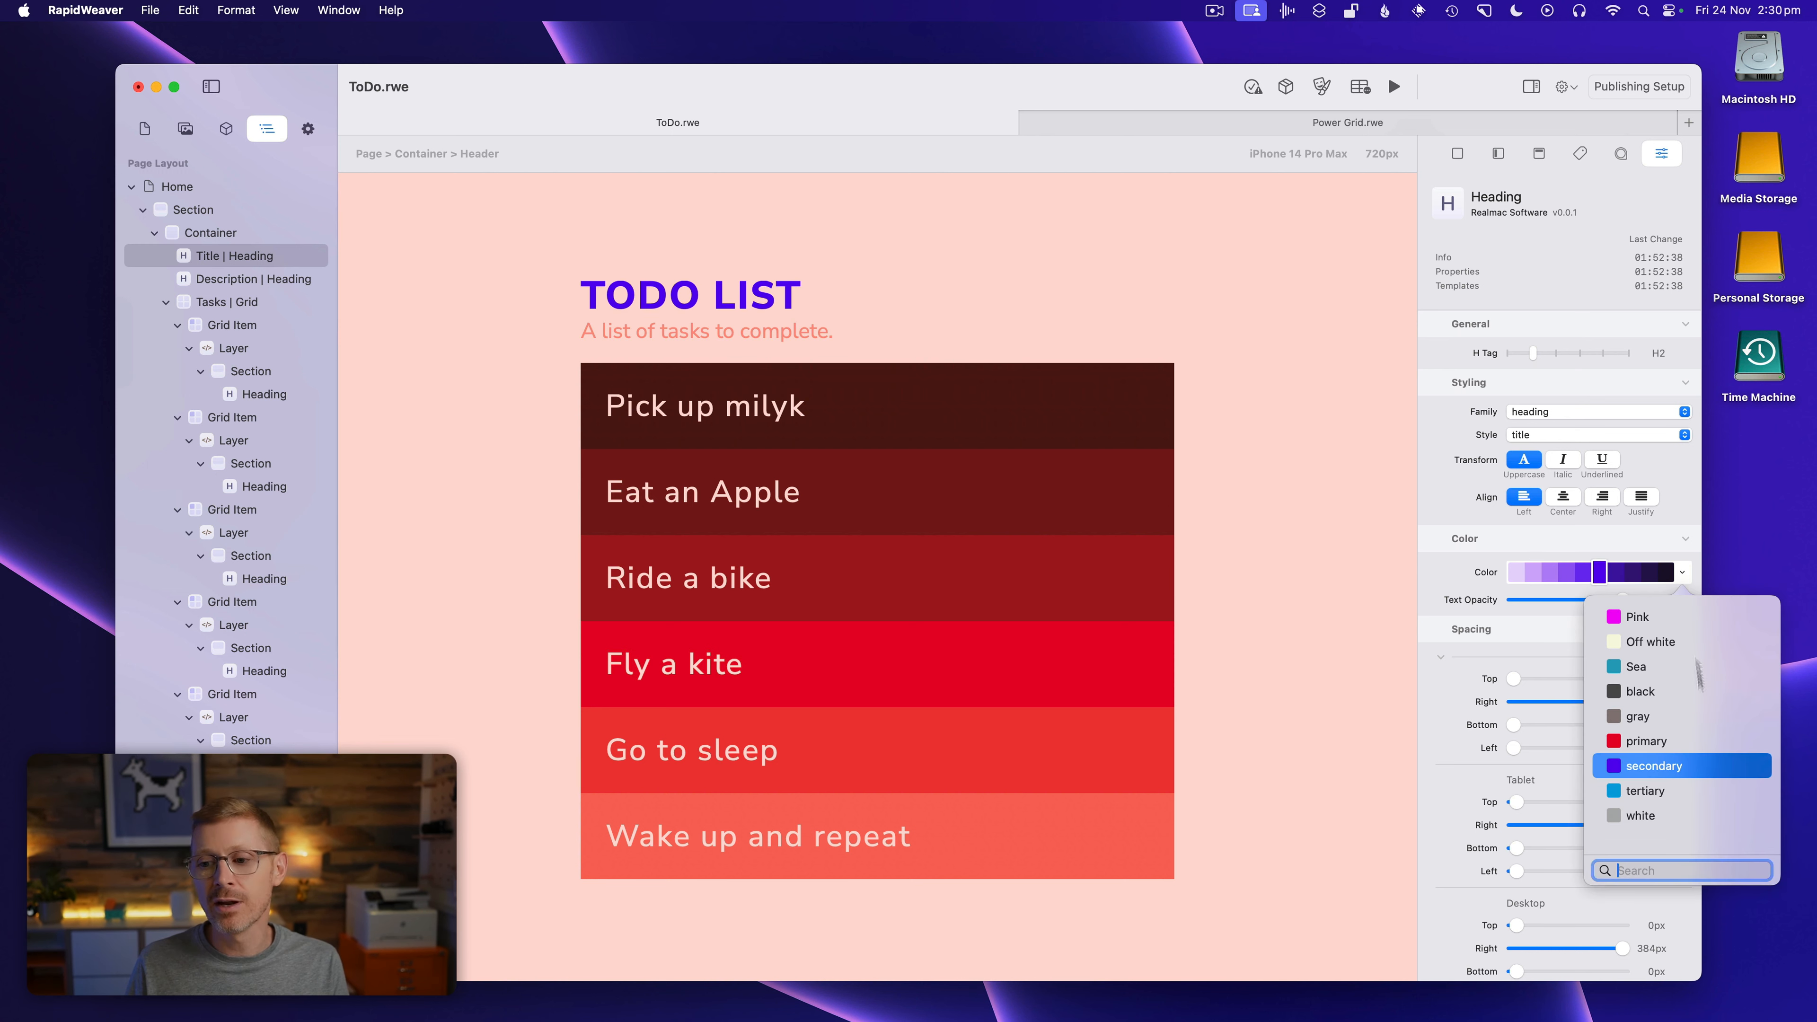
pyautogui.click(1680, 573)
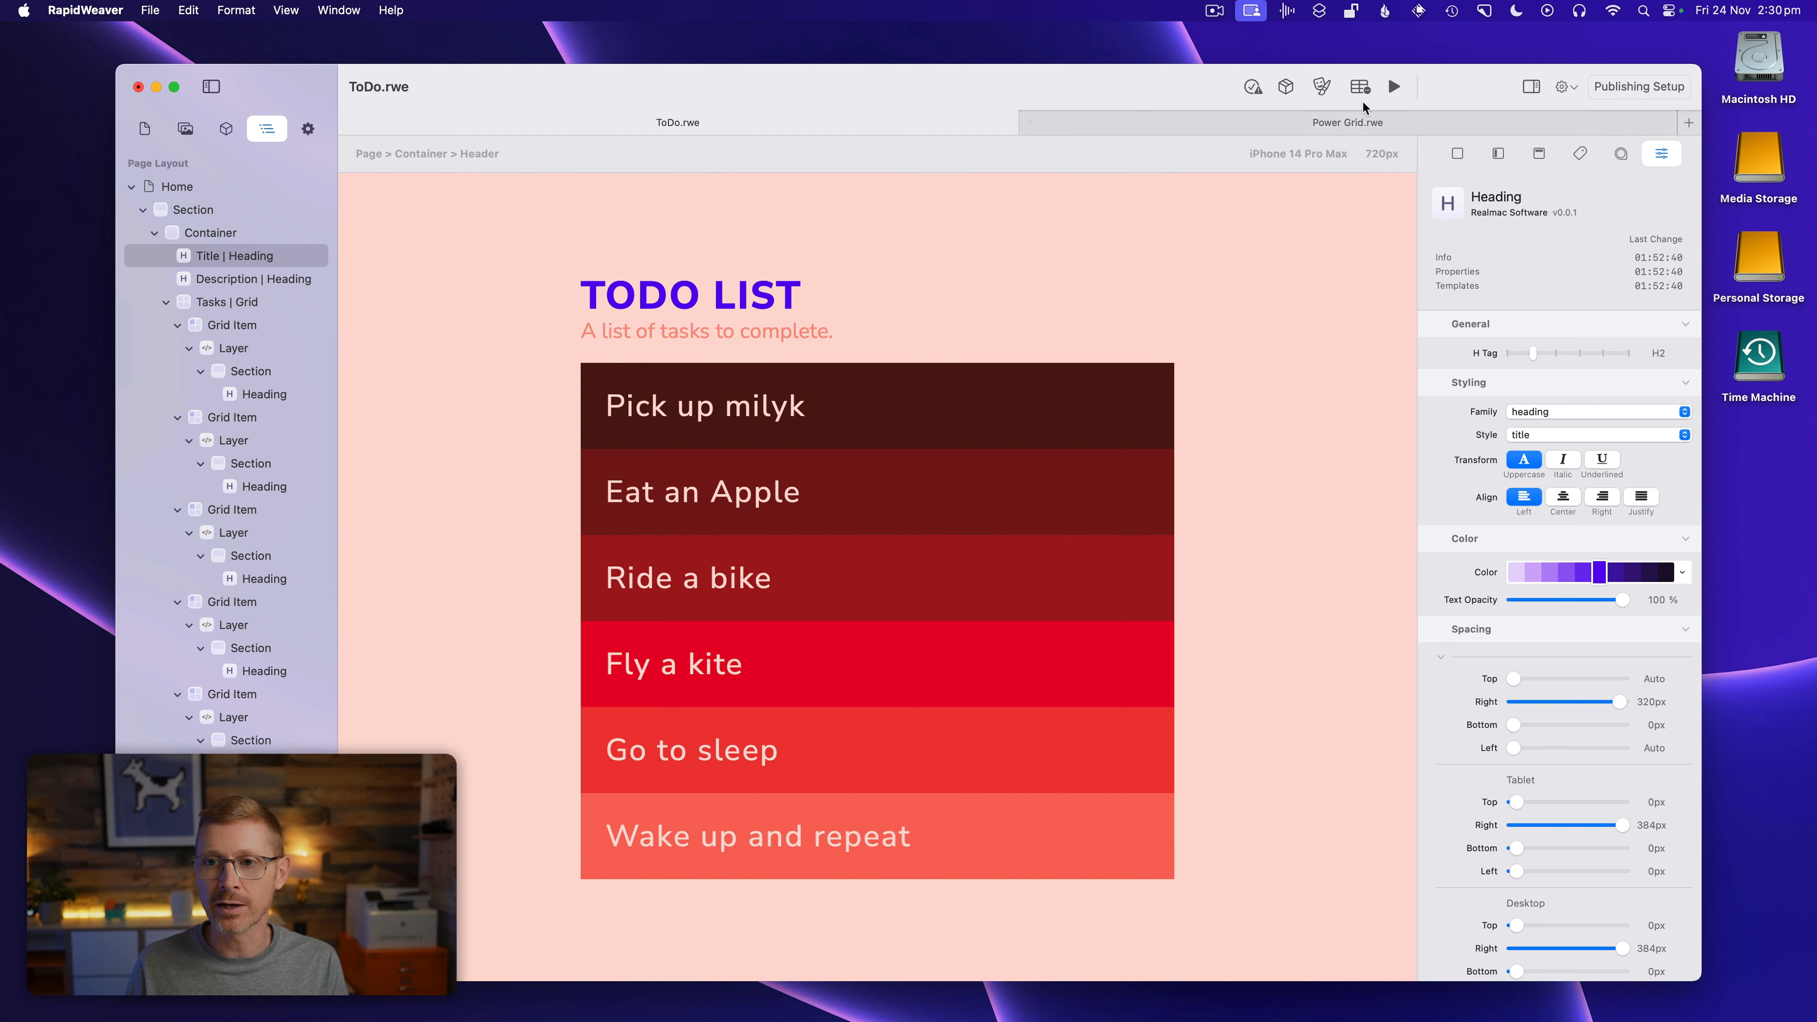
# Duplicate the Pink custom colour in the project's theme and set the copy's base colour to dark brown
pyautogui.click(1323, 87)
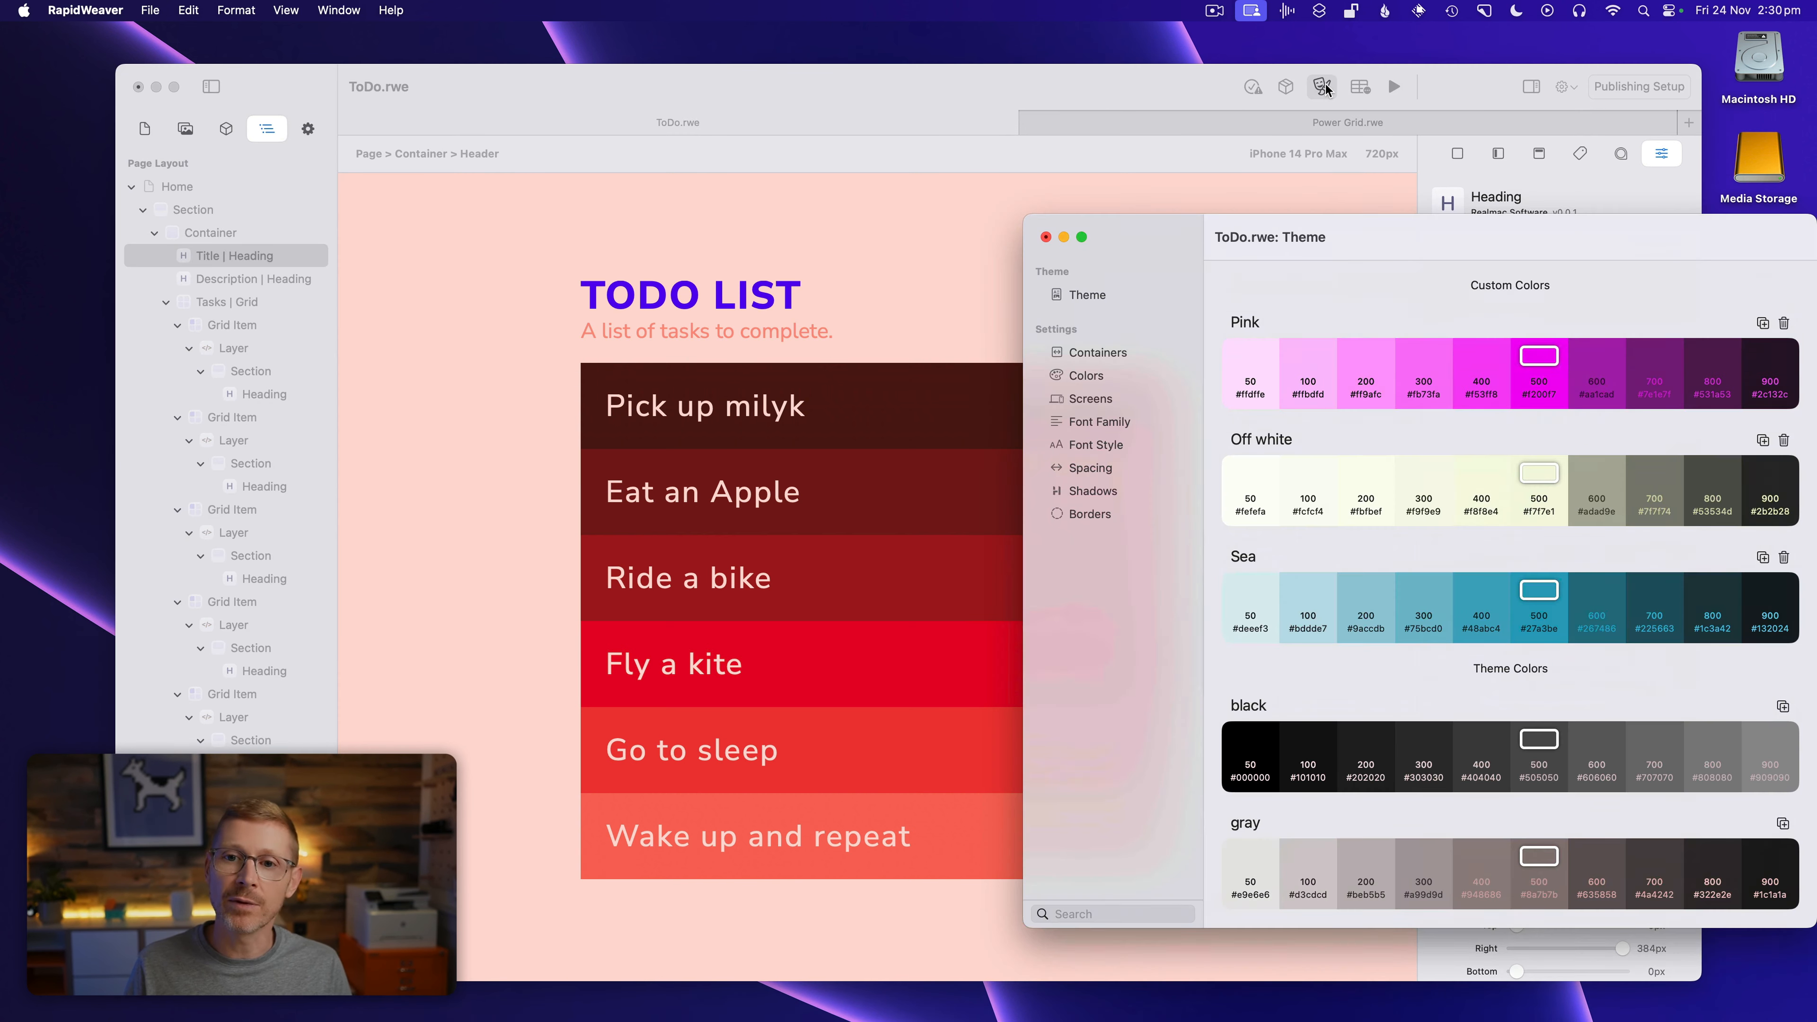
pyautogui.moveTo(1383, 246); pyautogui.dragTo(1334, 218)
pyautogui.scroll(-7, 1474, 684)
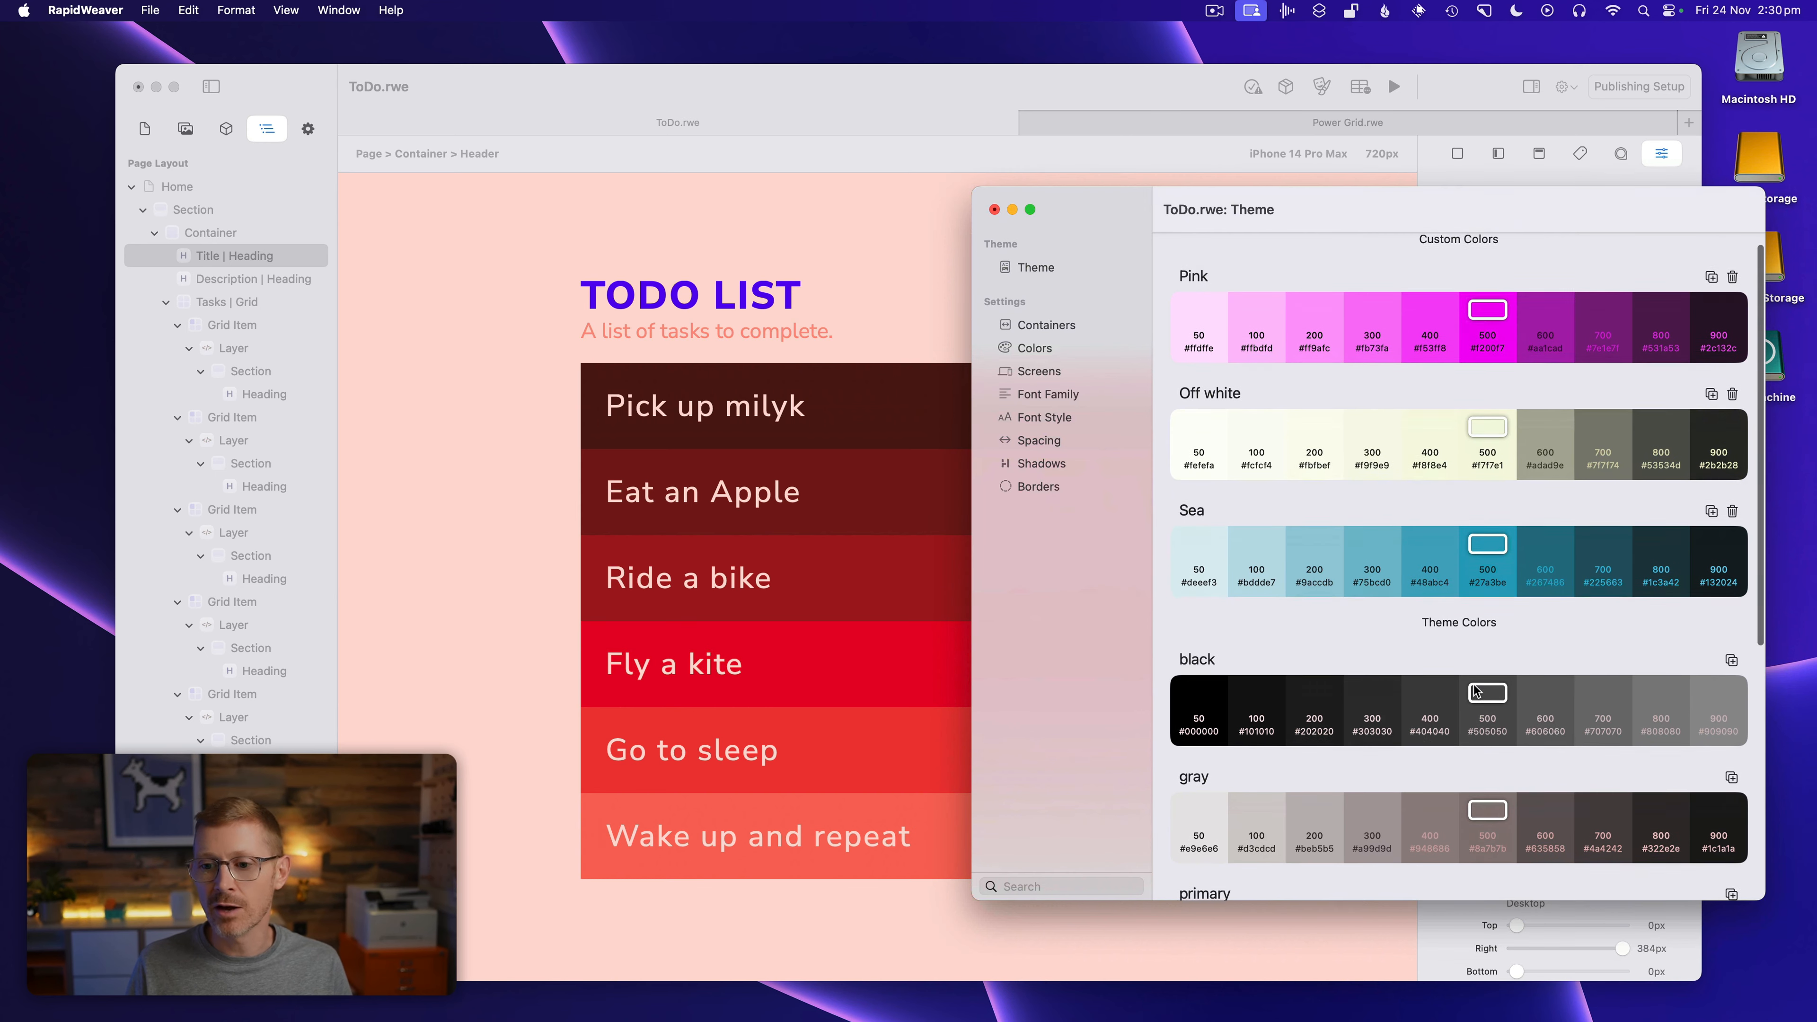
pyautogui.scroll(5, 1429, 673)
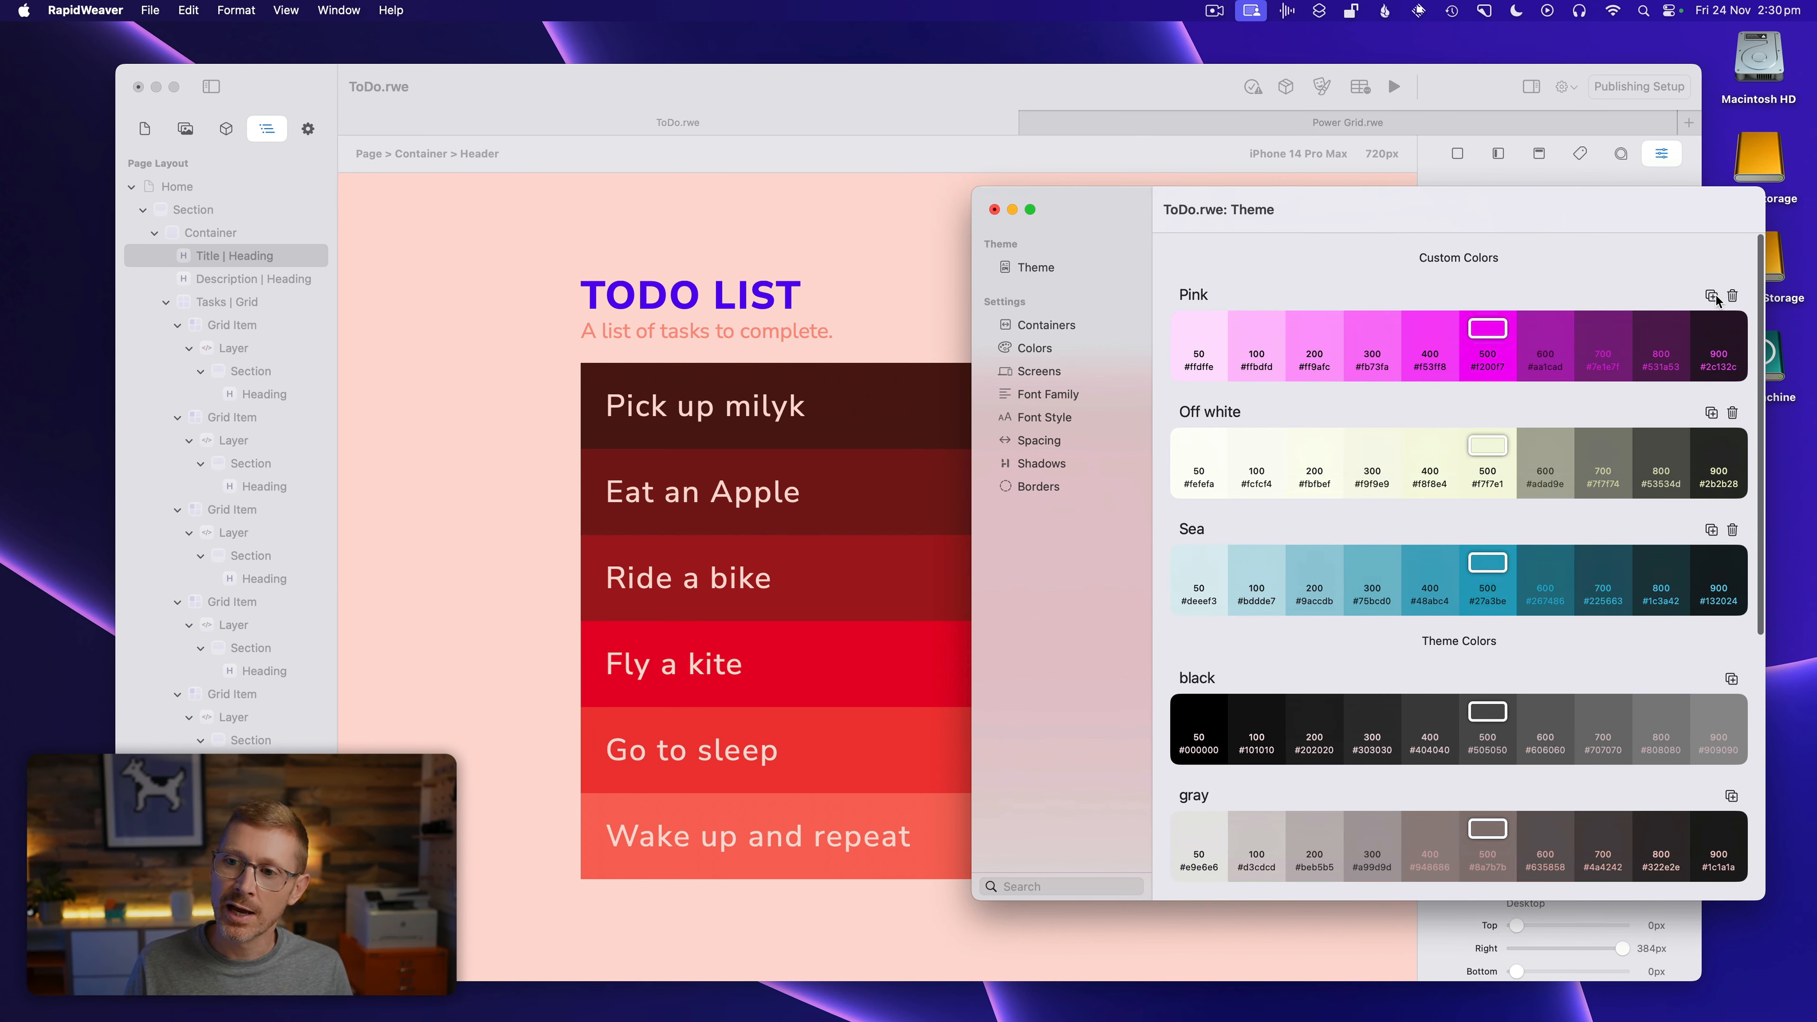
pyautogui.click(1711, 296)
pyautogui.click(1491, 446)
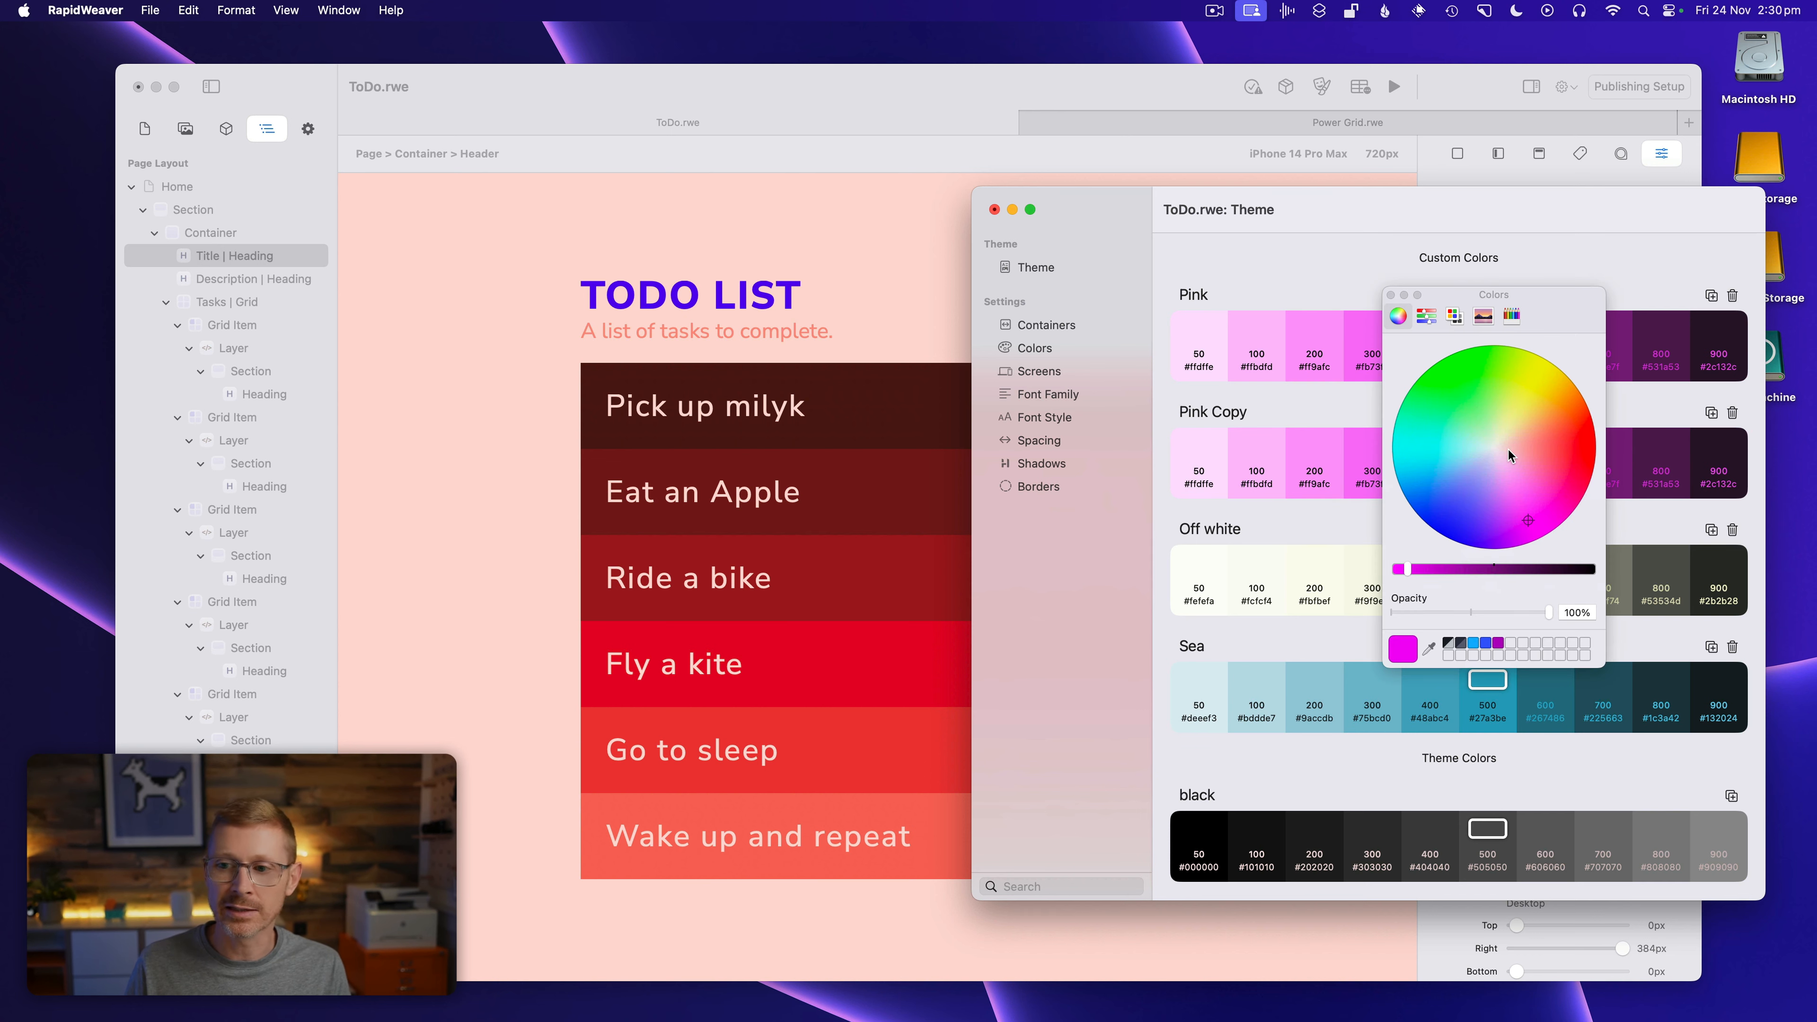
pyautogui.moveTo(1507, 447); pyautogui.dragTo(1560, 440)
pyautogui.moveTo(1523, 569); pyautogui.dragTo(1532, 572)
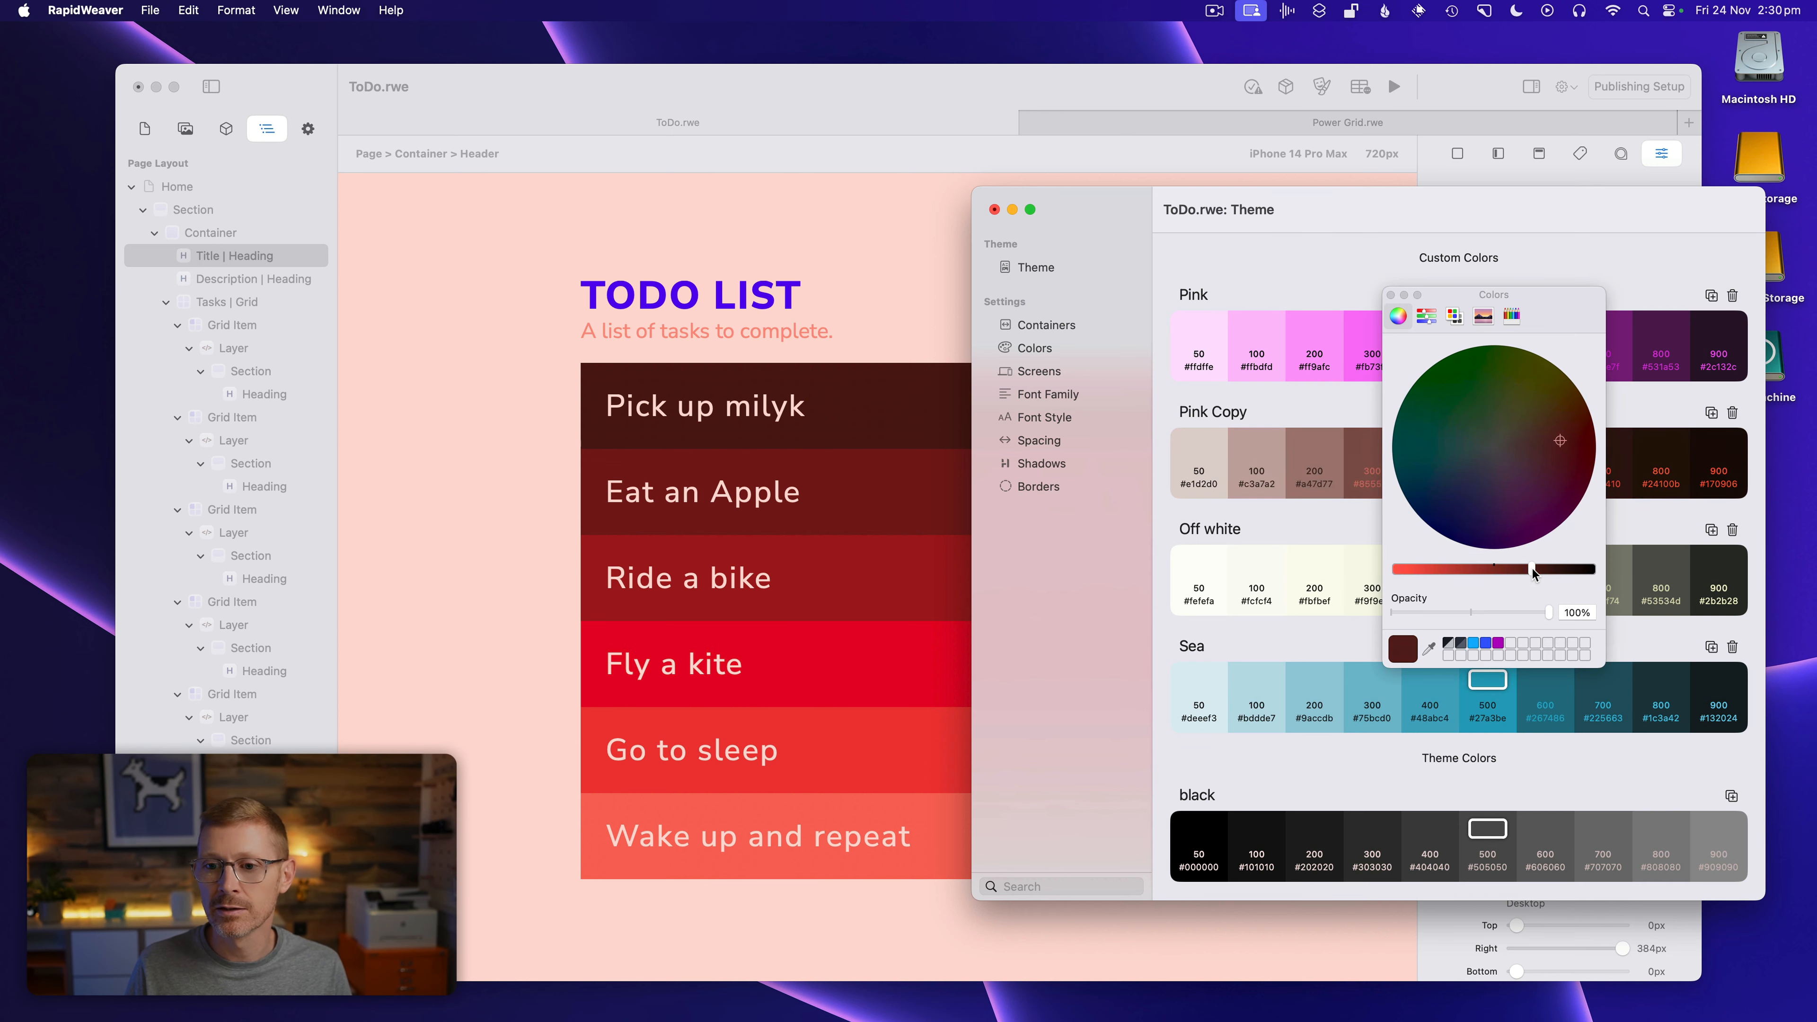
pyautogui.click(1391, 295)
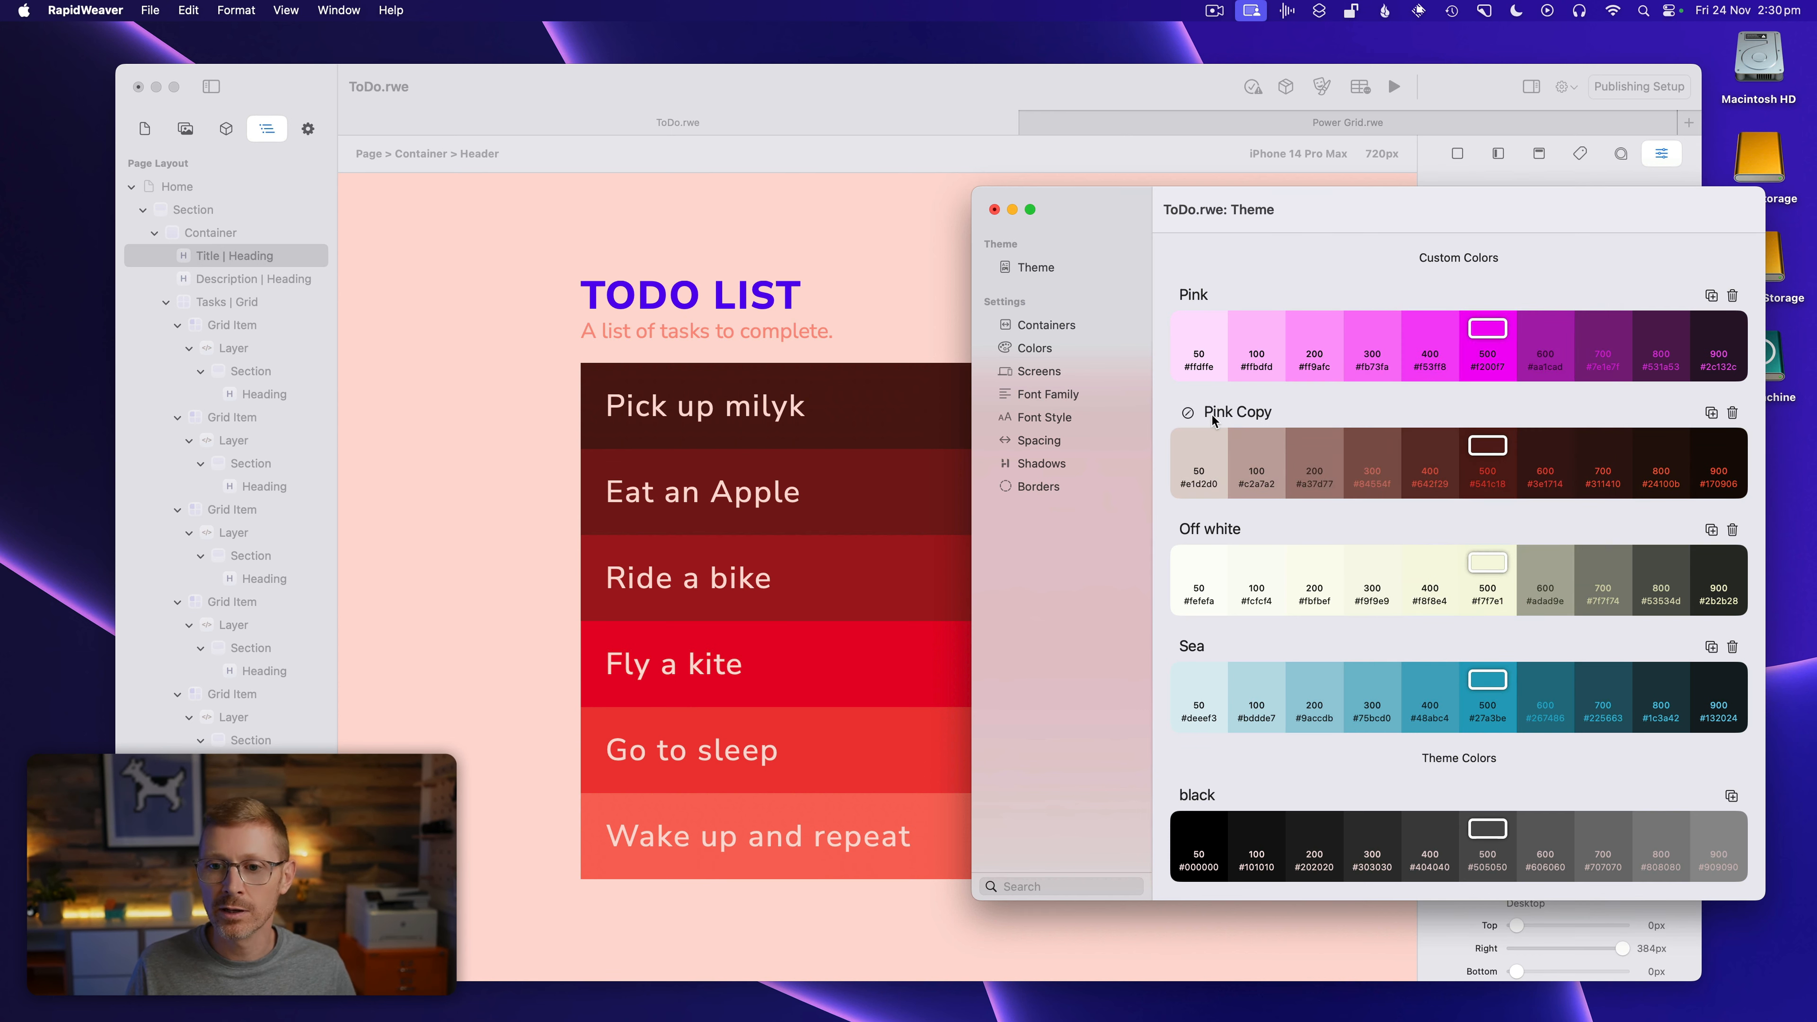
# Rename the dark brown custom colour as Coffee
pyautogui.doubleClick(1217, 414)
pyautogui.write('Coffee')
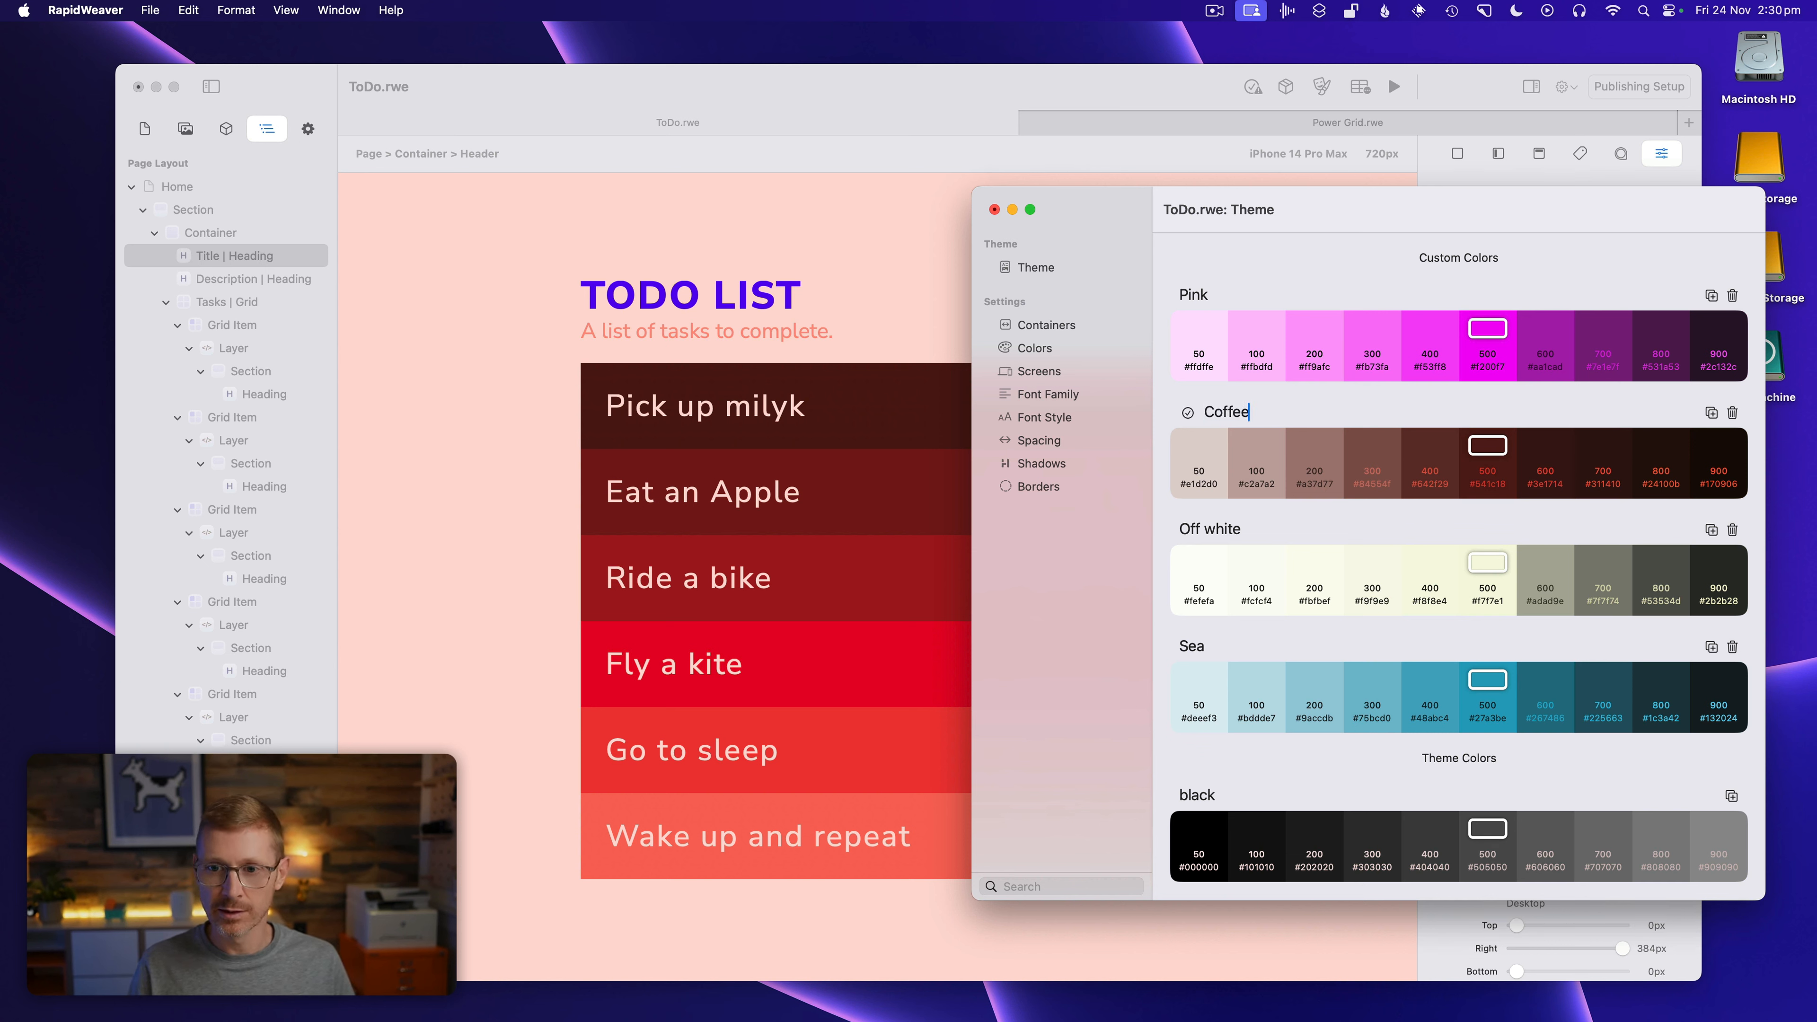
pyautogui.press('Return')
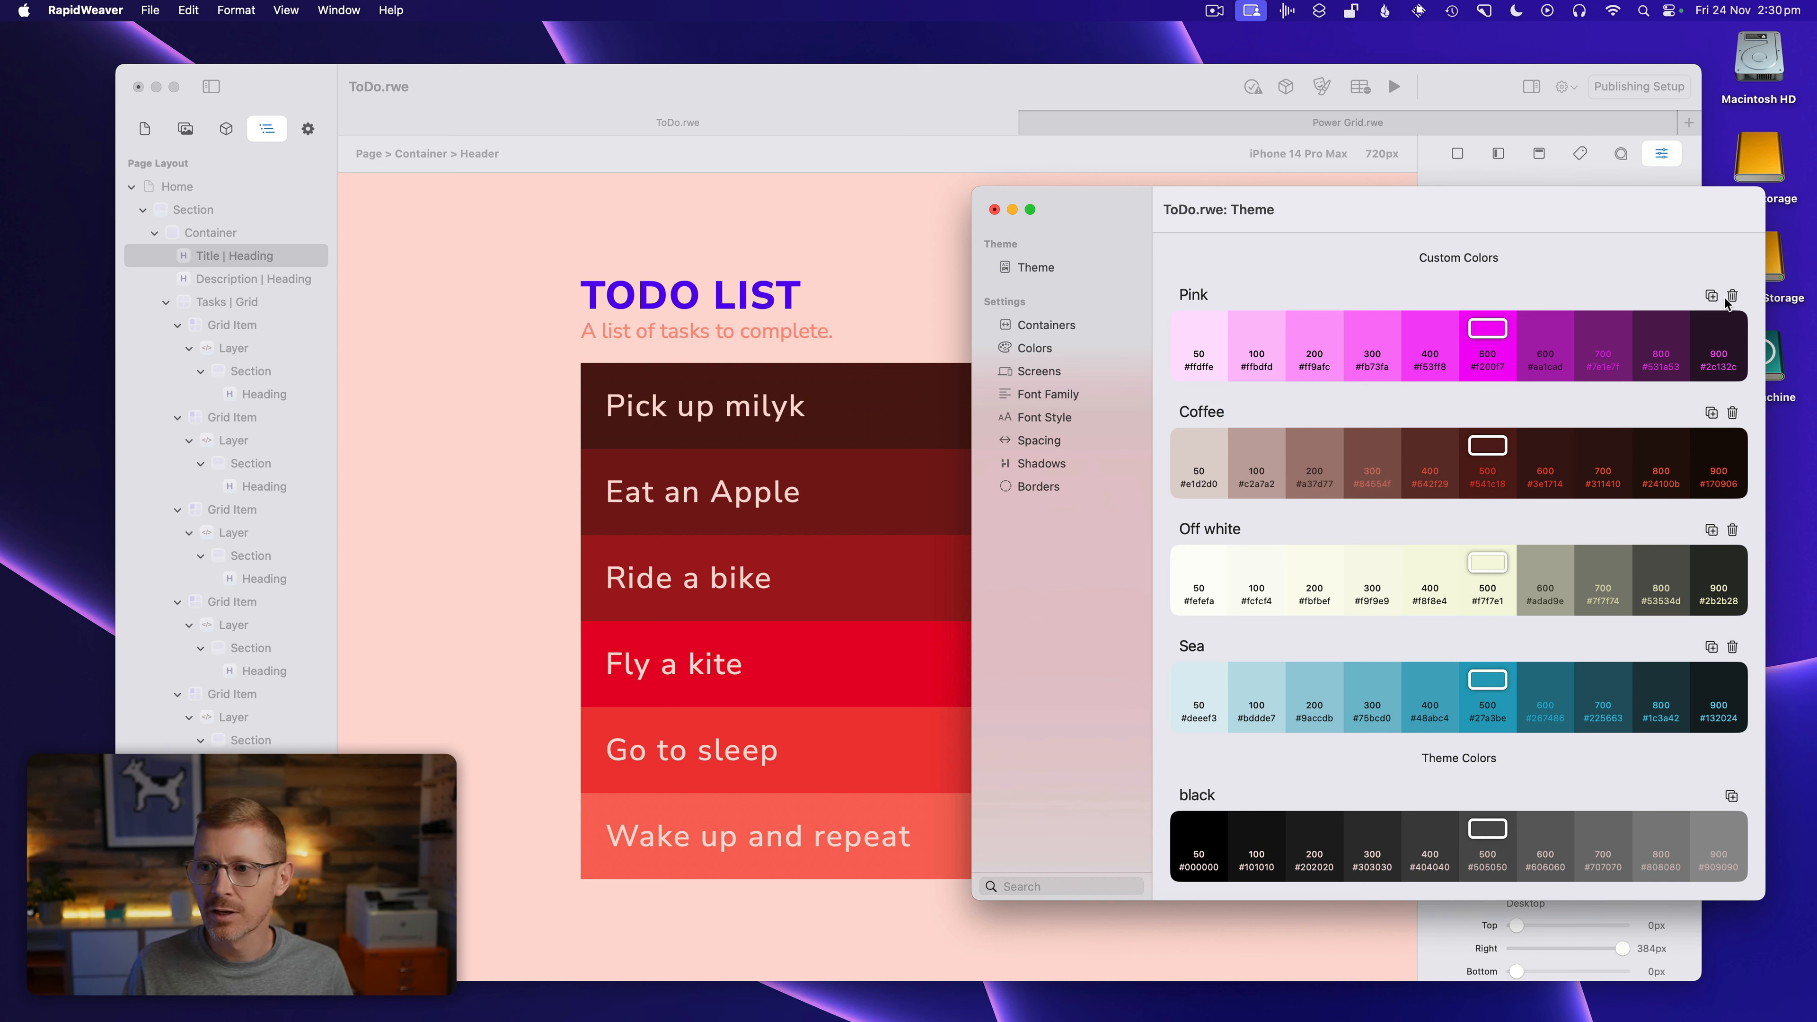
# Duplicate the Pink custom colour again, give the copy a bright green base colour and name it Grass
pyautogui.click(1711, 296)
pyautogui.click(1479, 440)
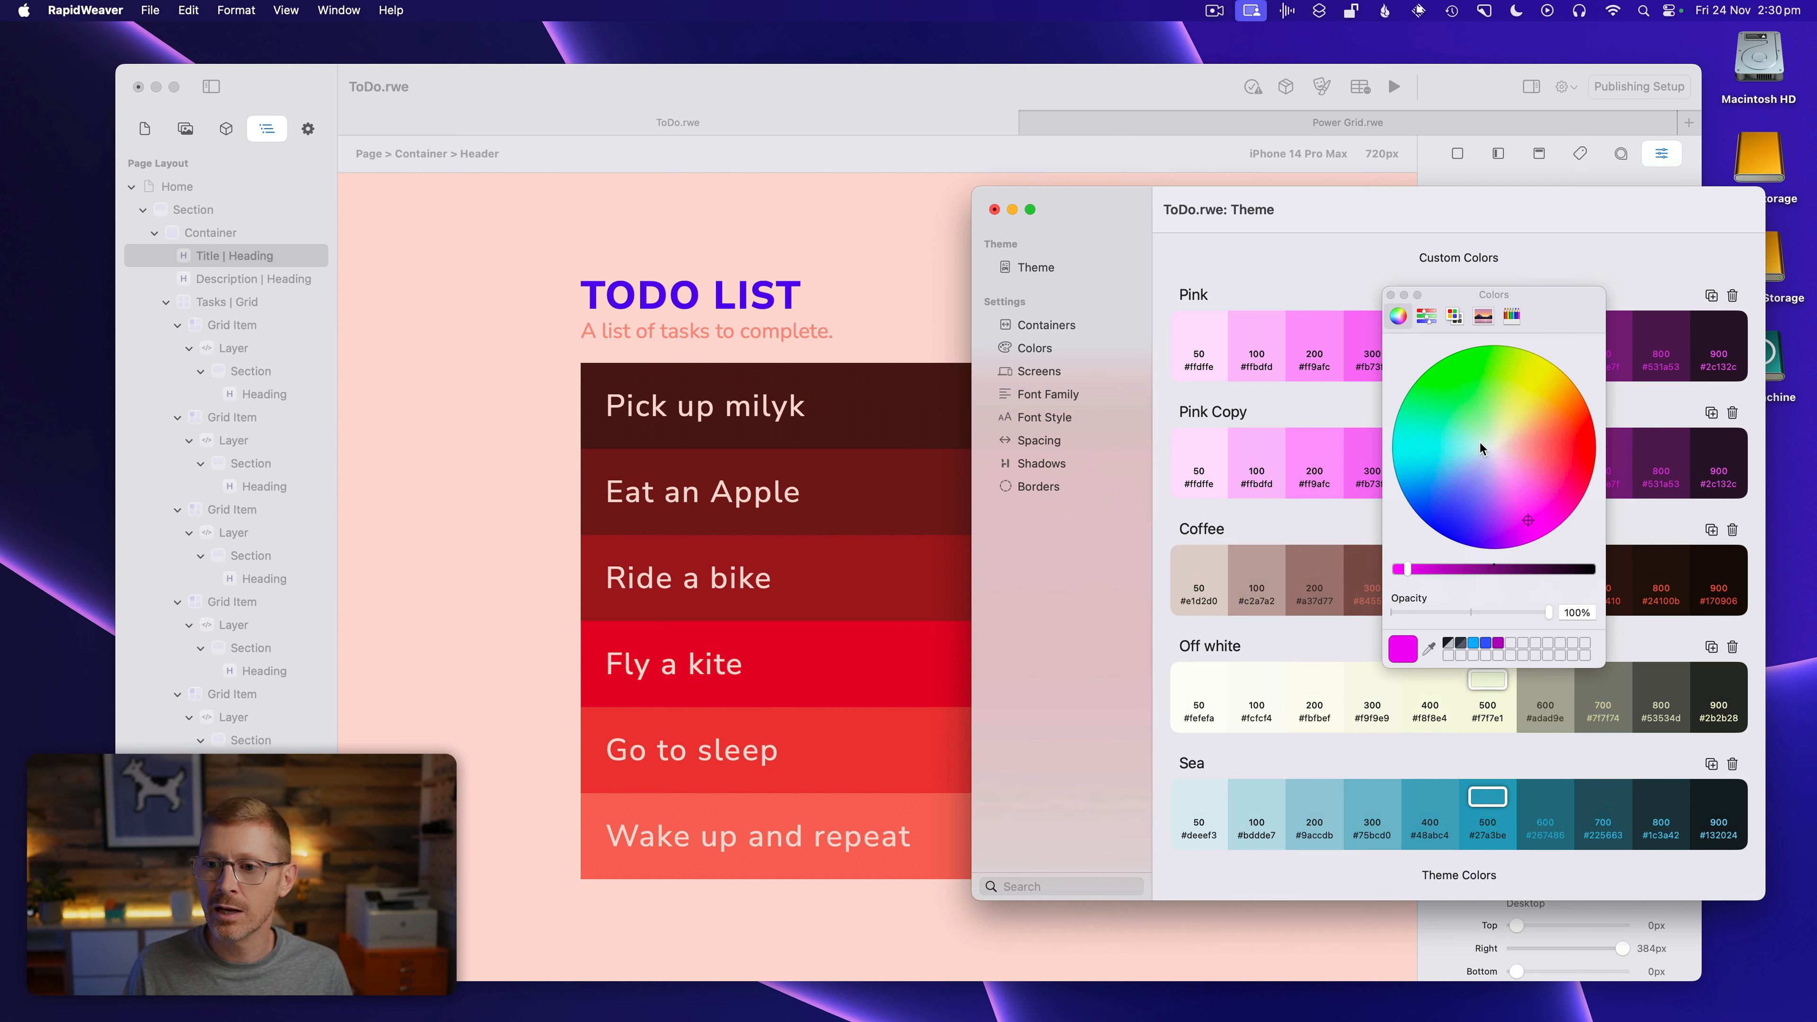
pyautogui.moveTo(1511, 429); pyautogui.dragTo(1415, 392)
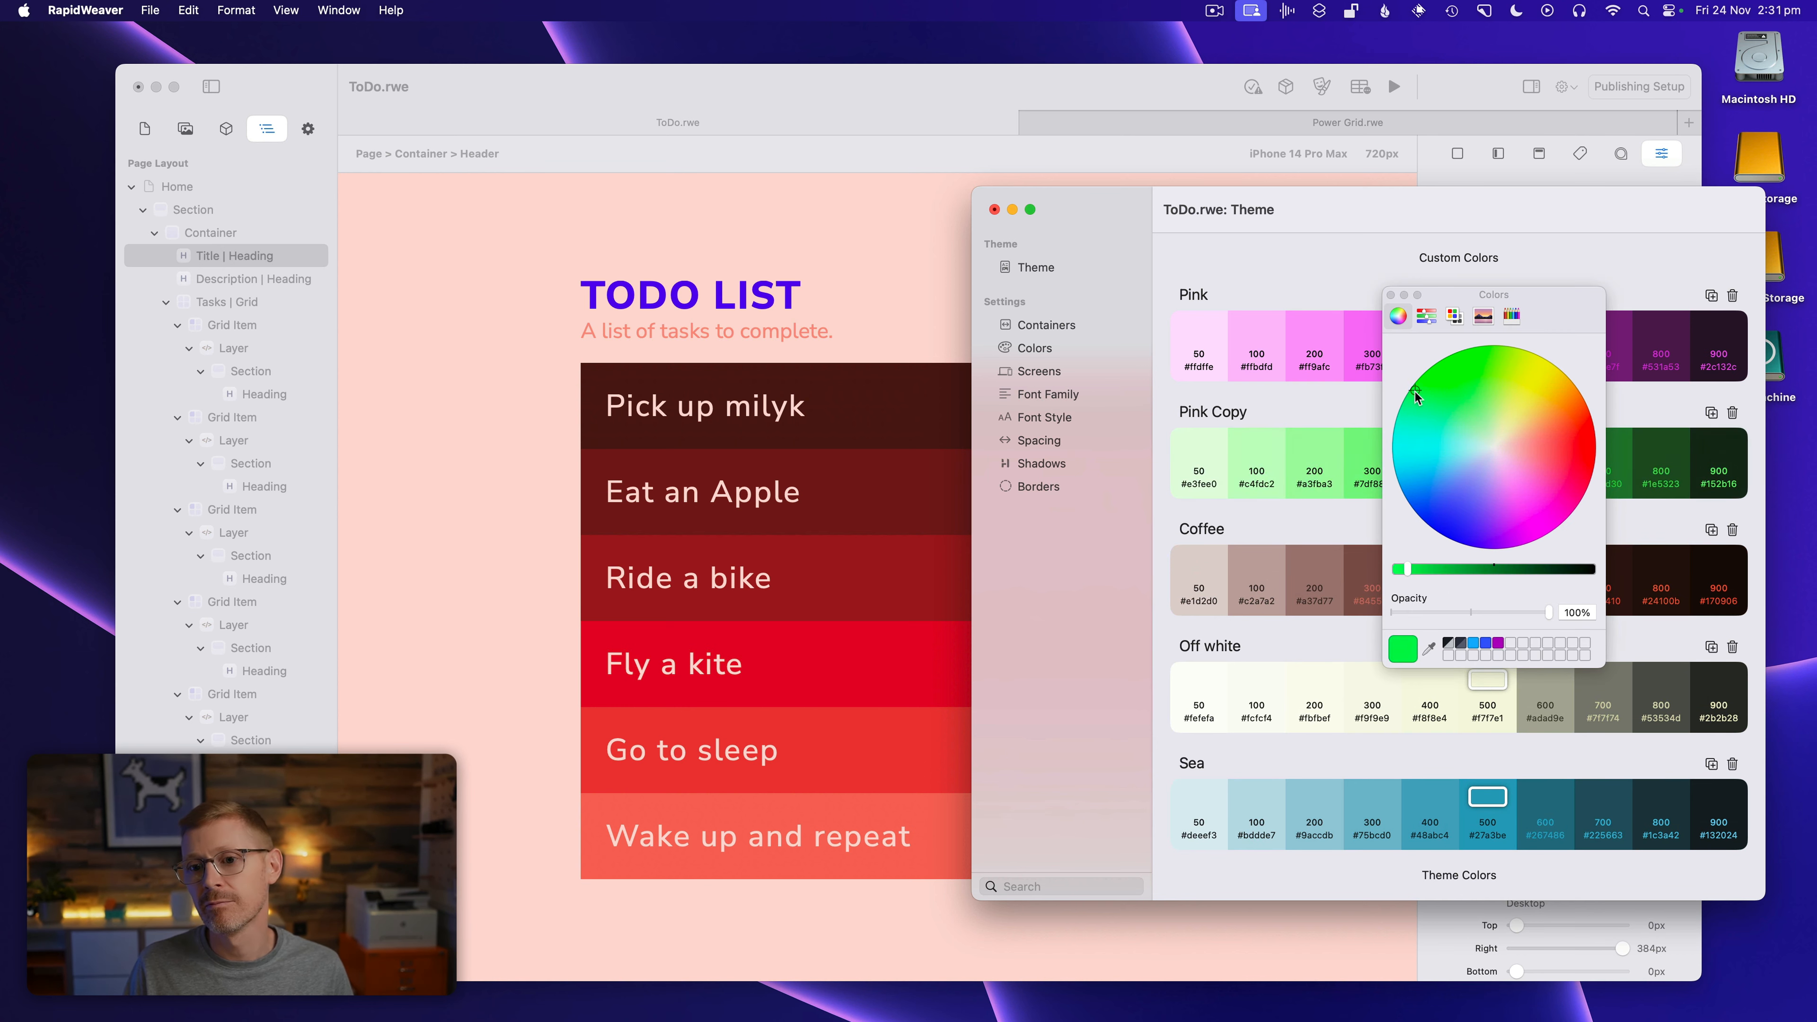
pyautogui.click(1390, 295)
pyautogui.doubleClick(1226, 404)
pyautogui.write('Grass')
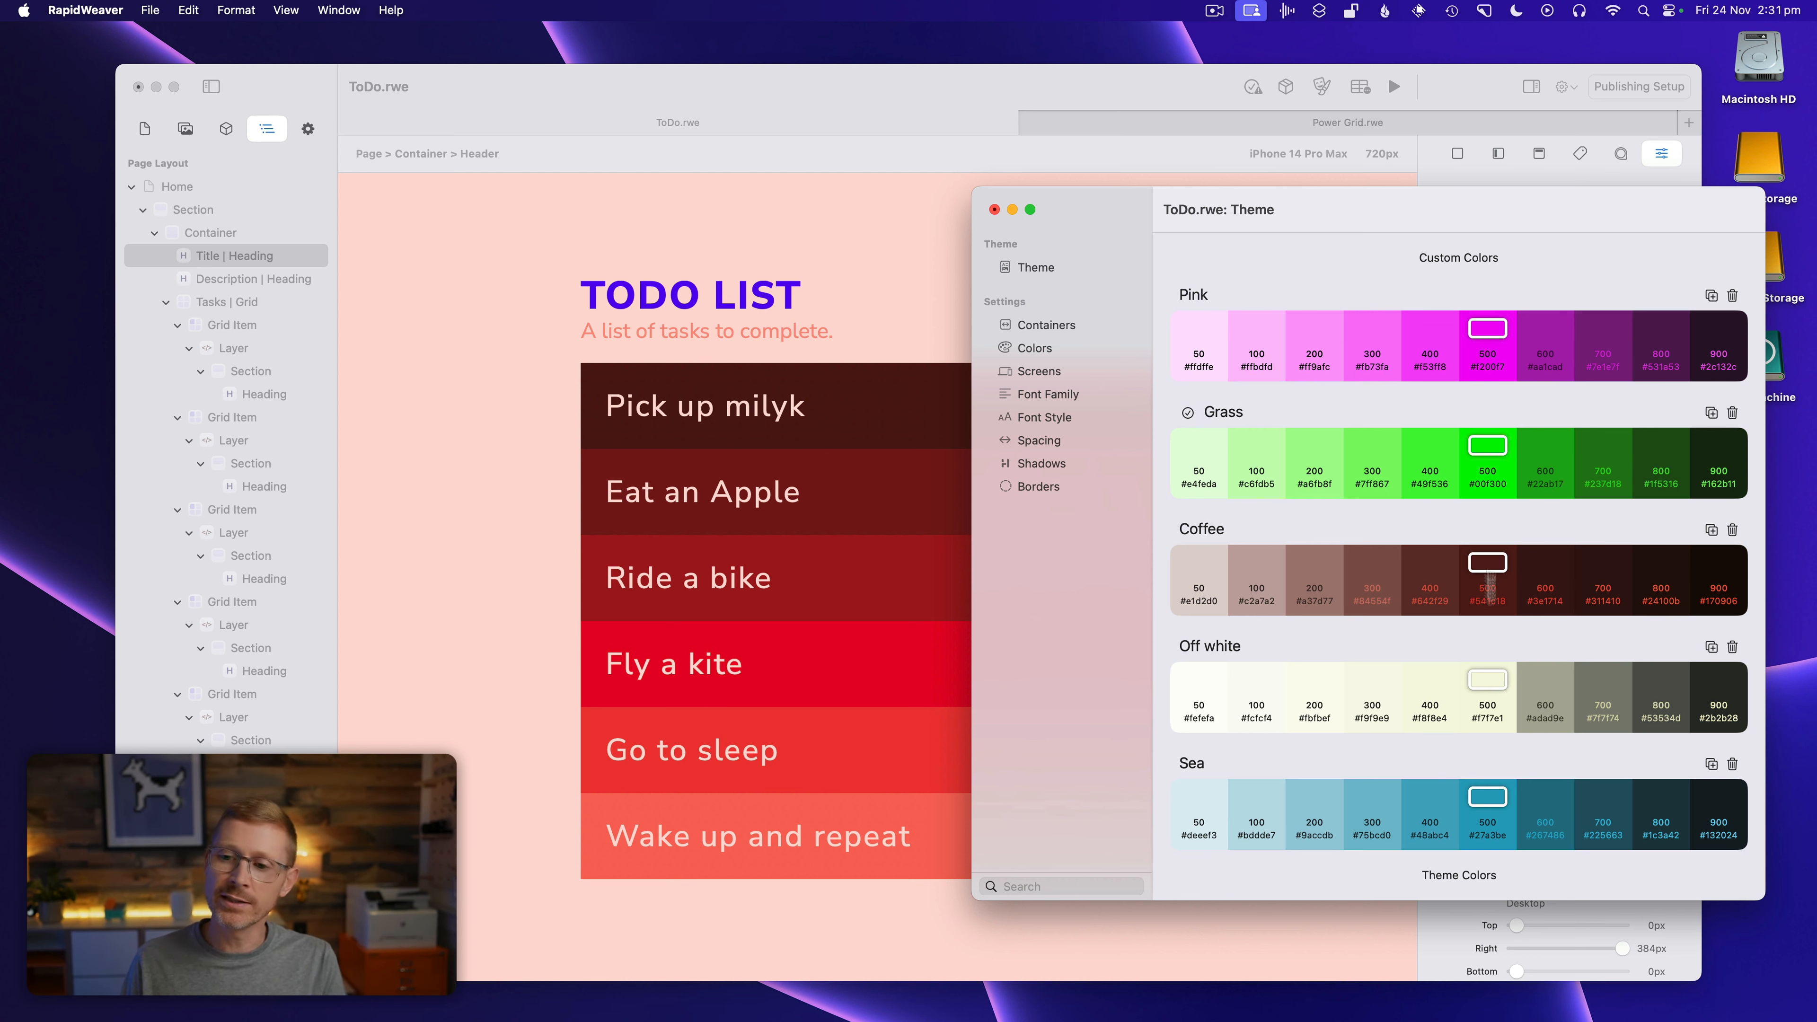
# Look through the custom and theme colour palettes, and close the theme settings
pyautogui.scroll(-5, 1487, 706)
pyautogui.scroll(-5, 1487, 706)
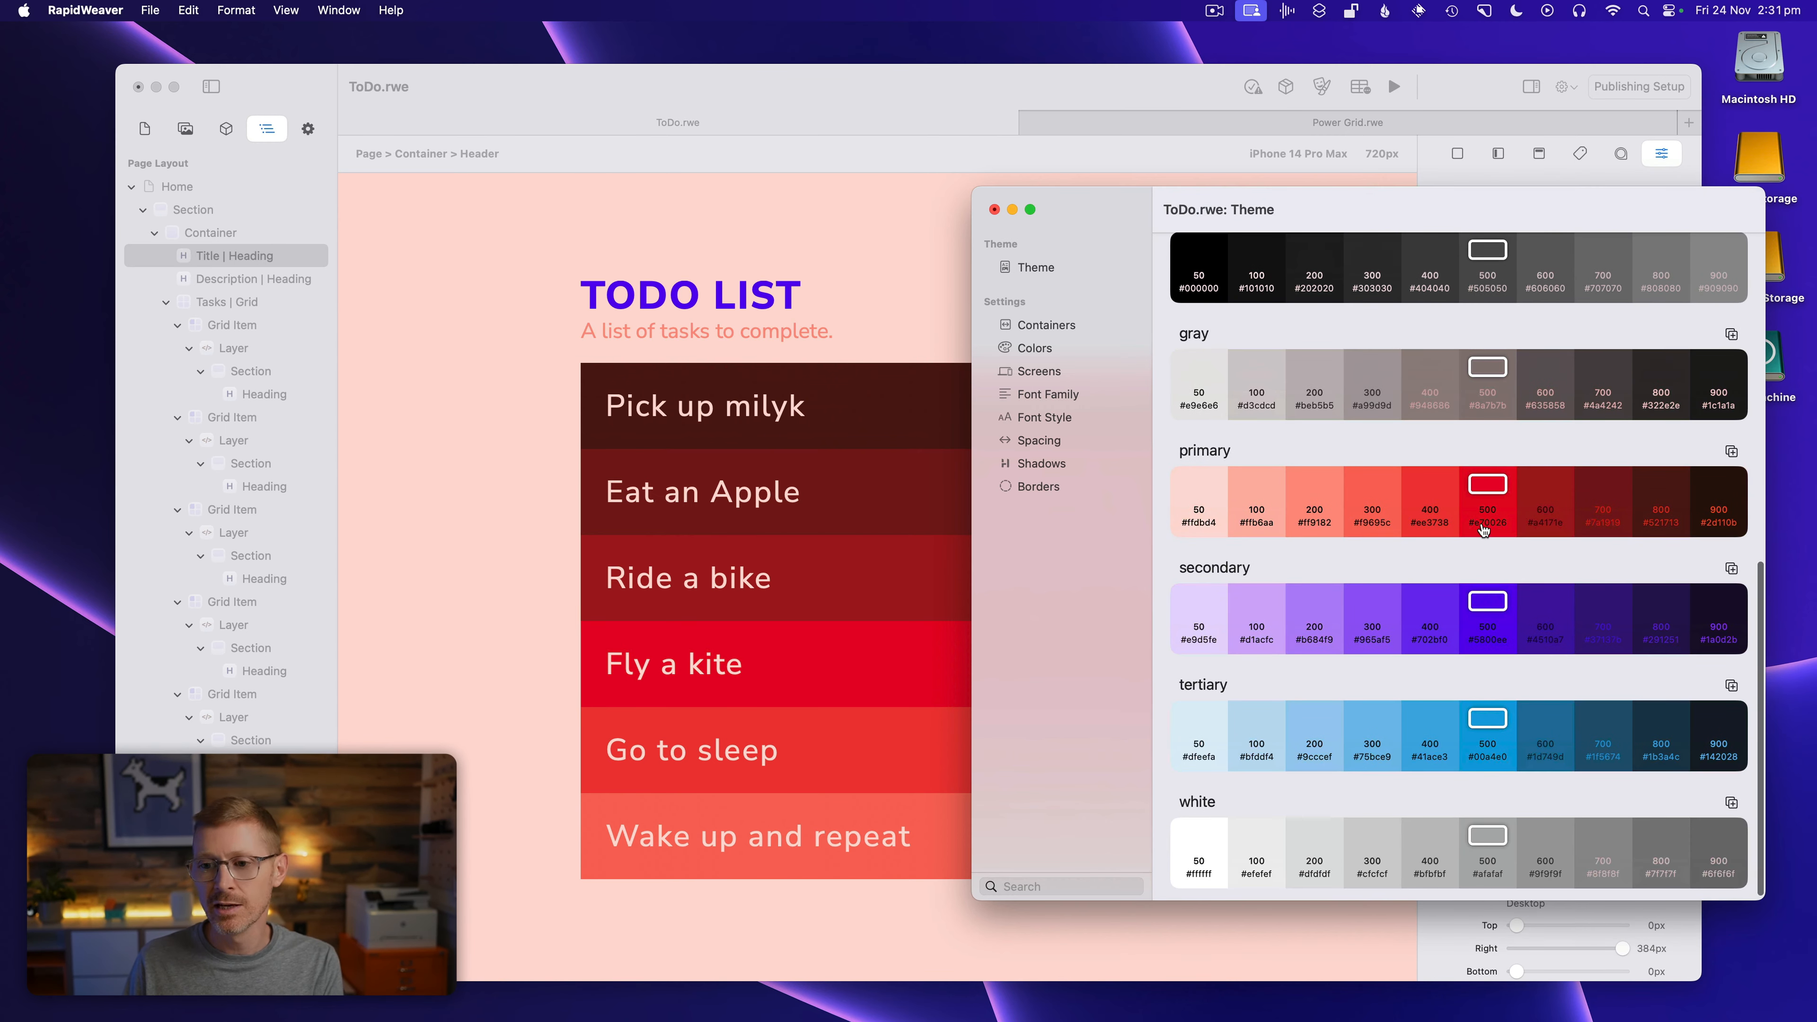
pyautogui.scroll(10, 1484, 537)
pyautogui.scroll(2, 1484, 538)
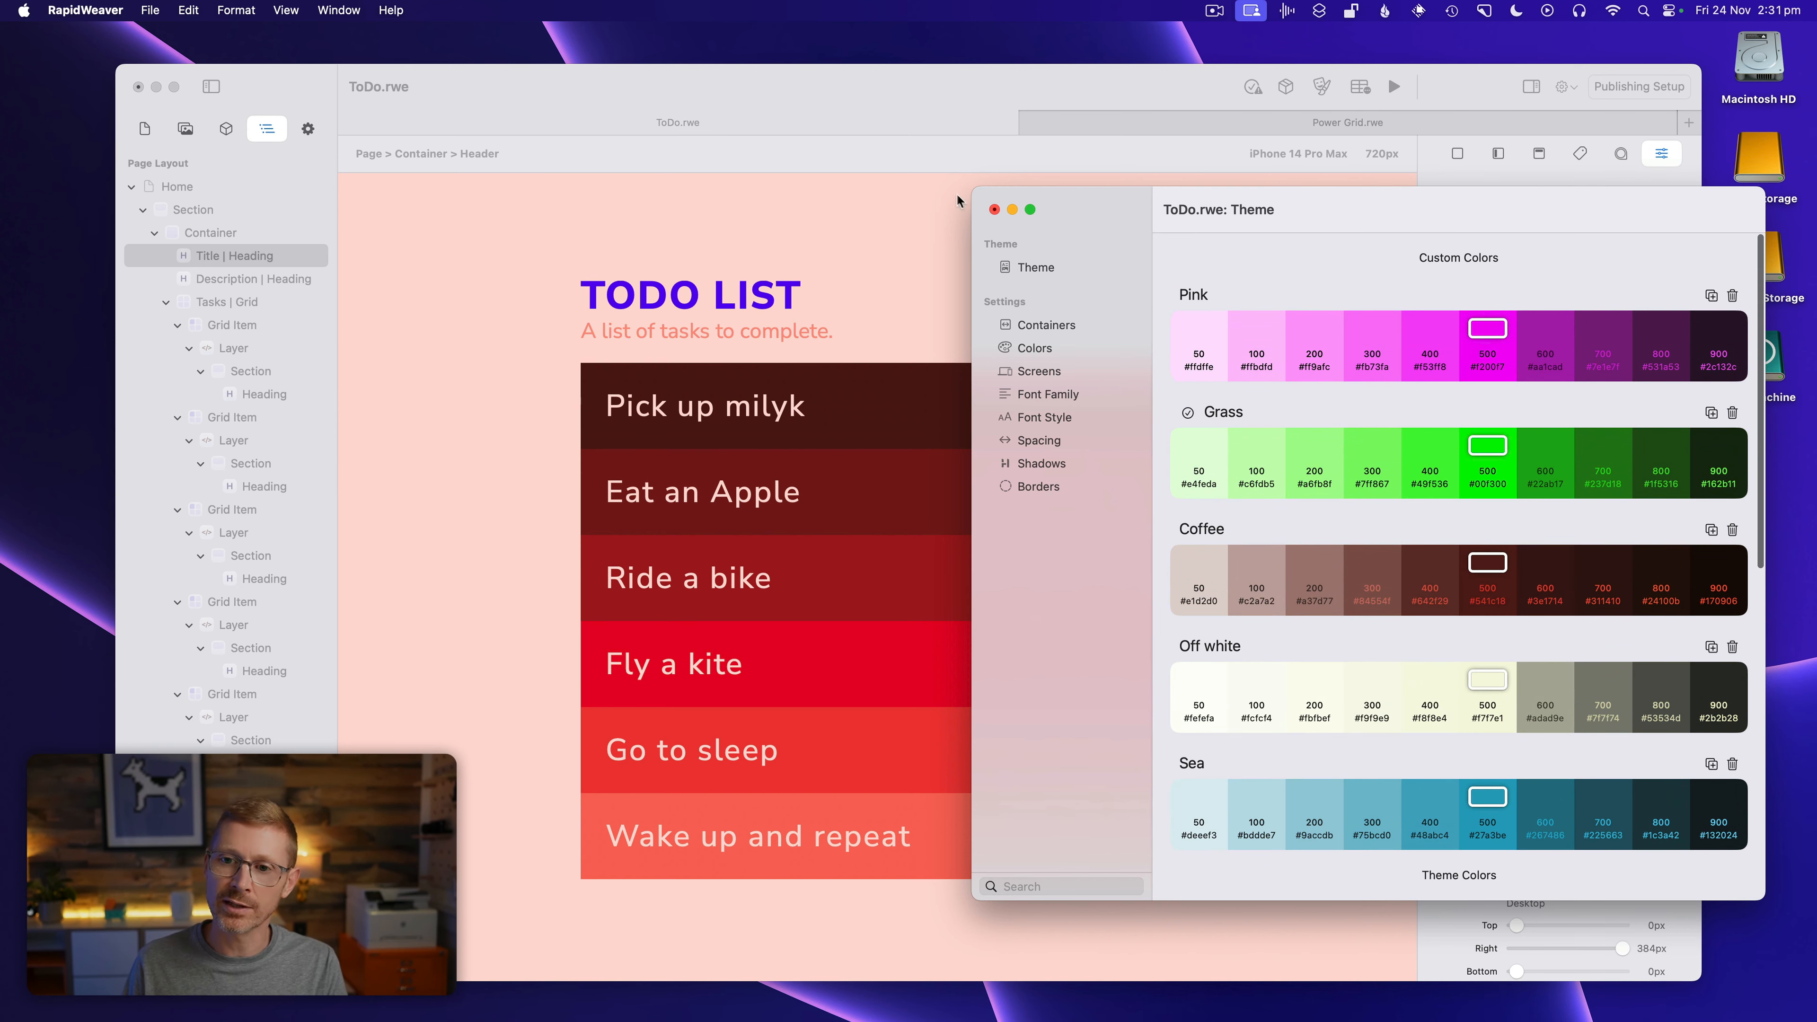
pyautogui.click(994, 210)
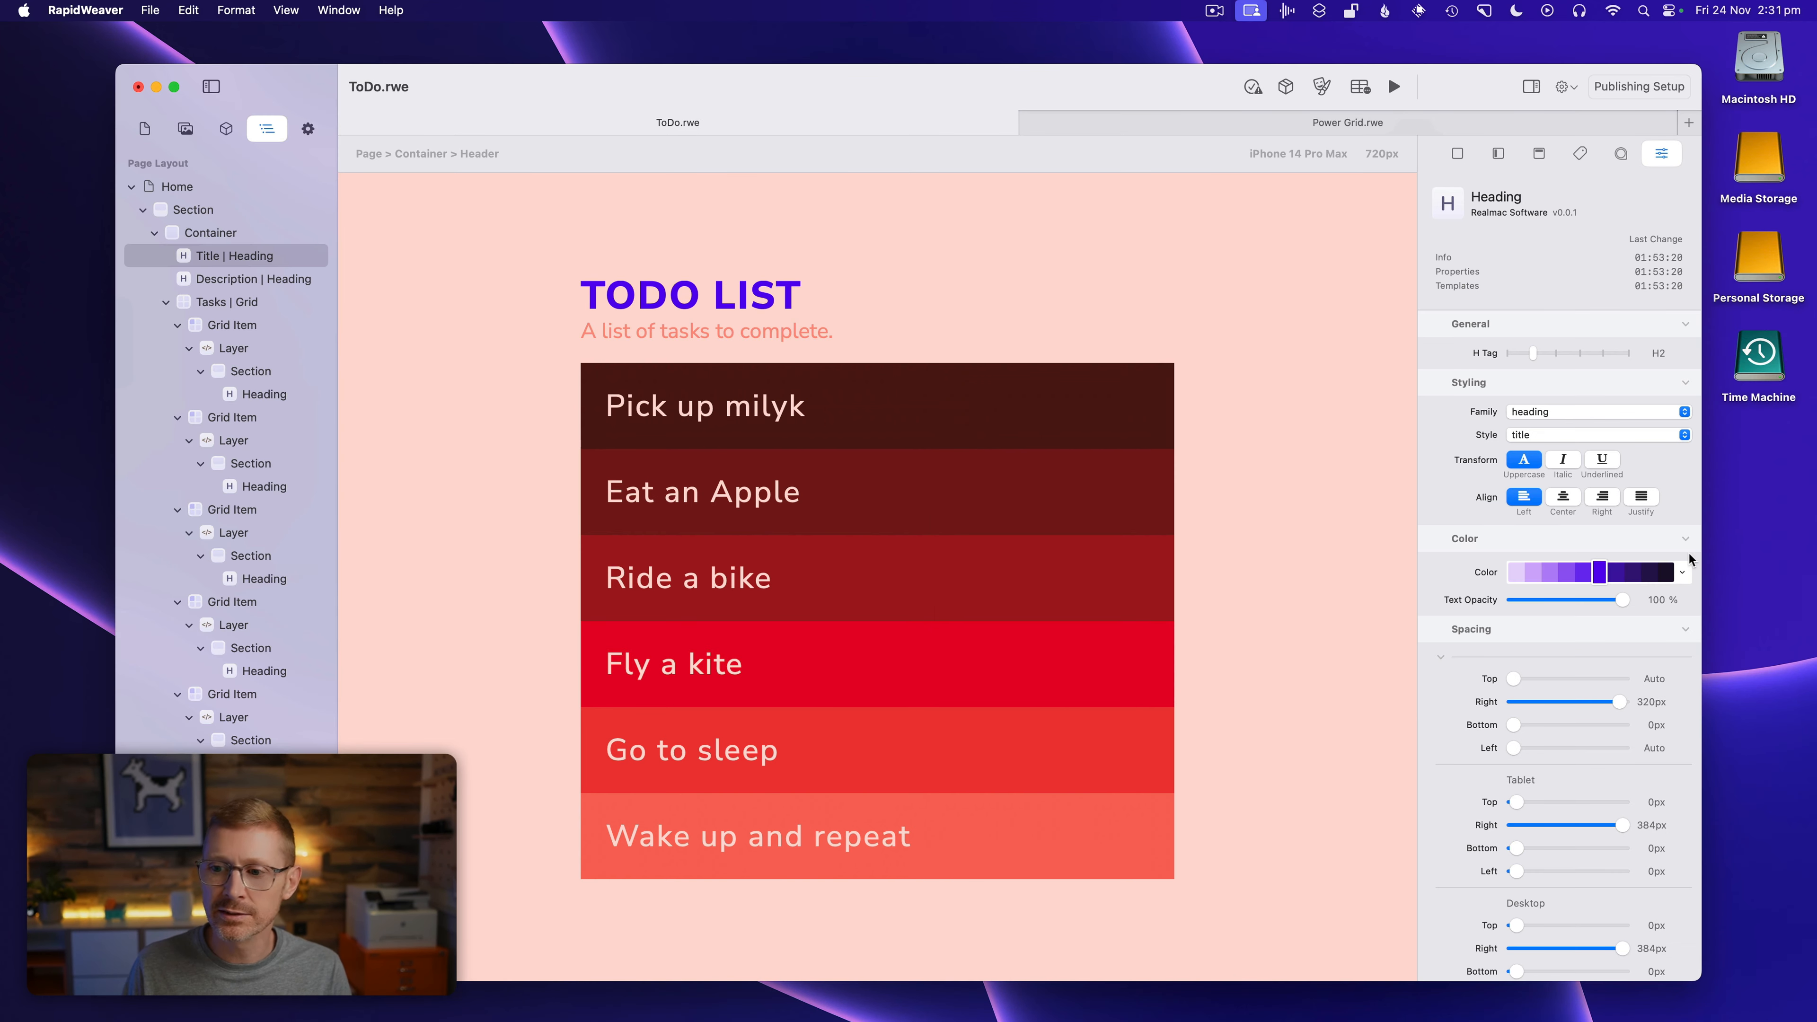
# Search the TODO LIST title's available colours for "Pink" and for "Gra"
pyautogui.click(1683, 574)
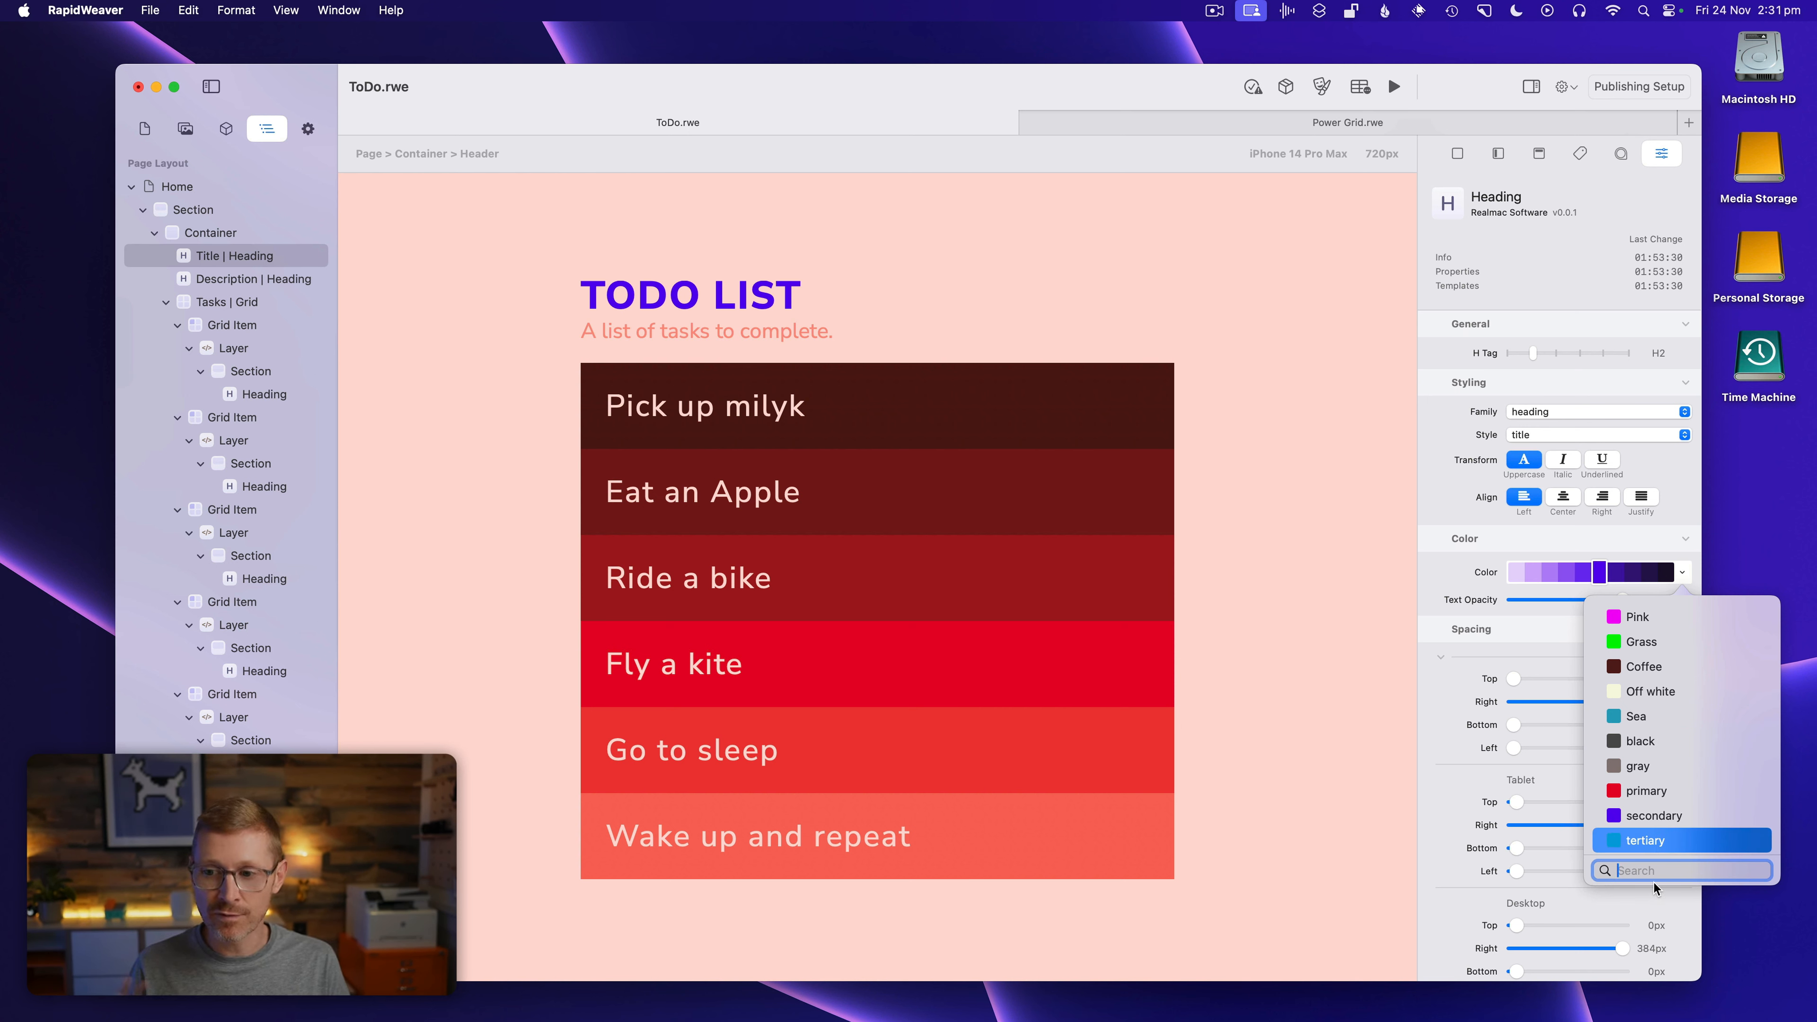
pyautogui.write('Pink')
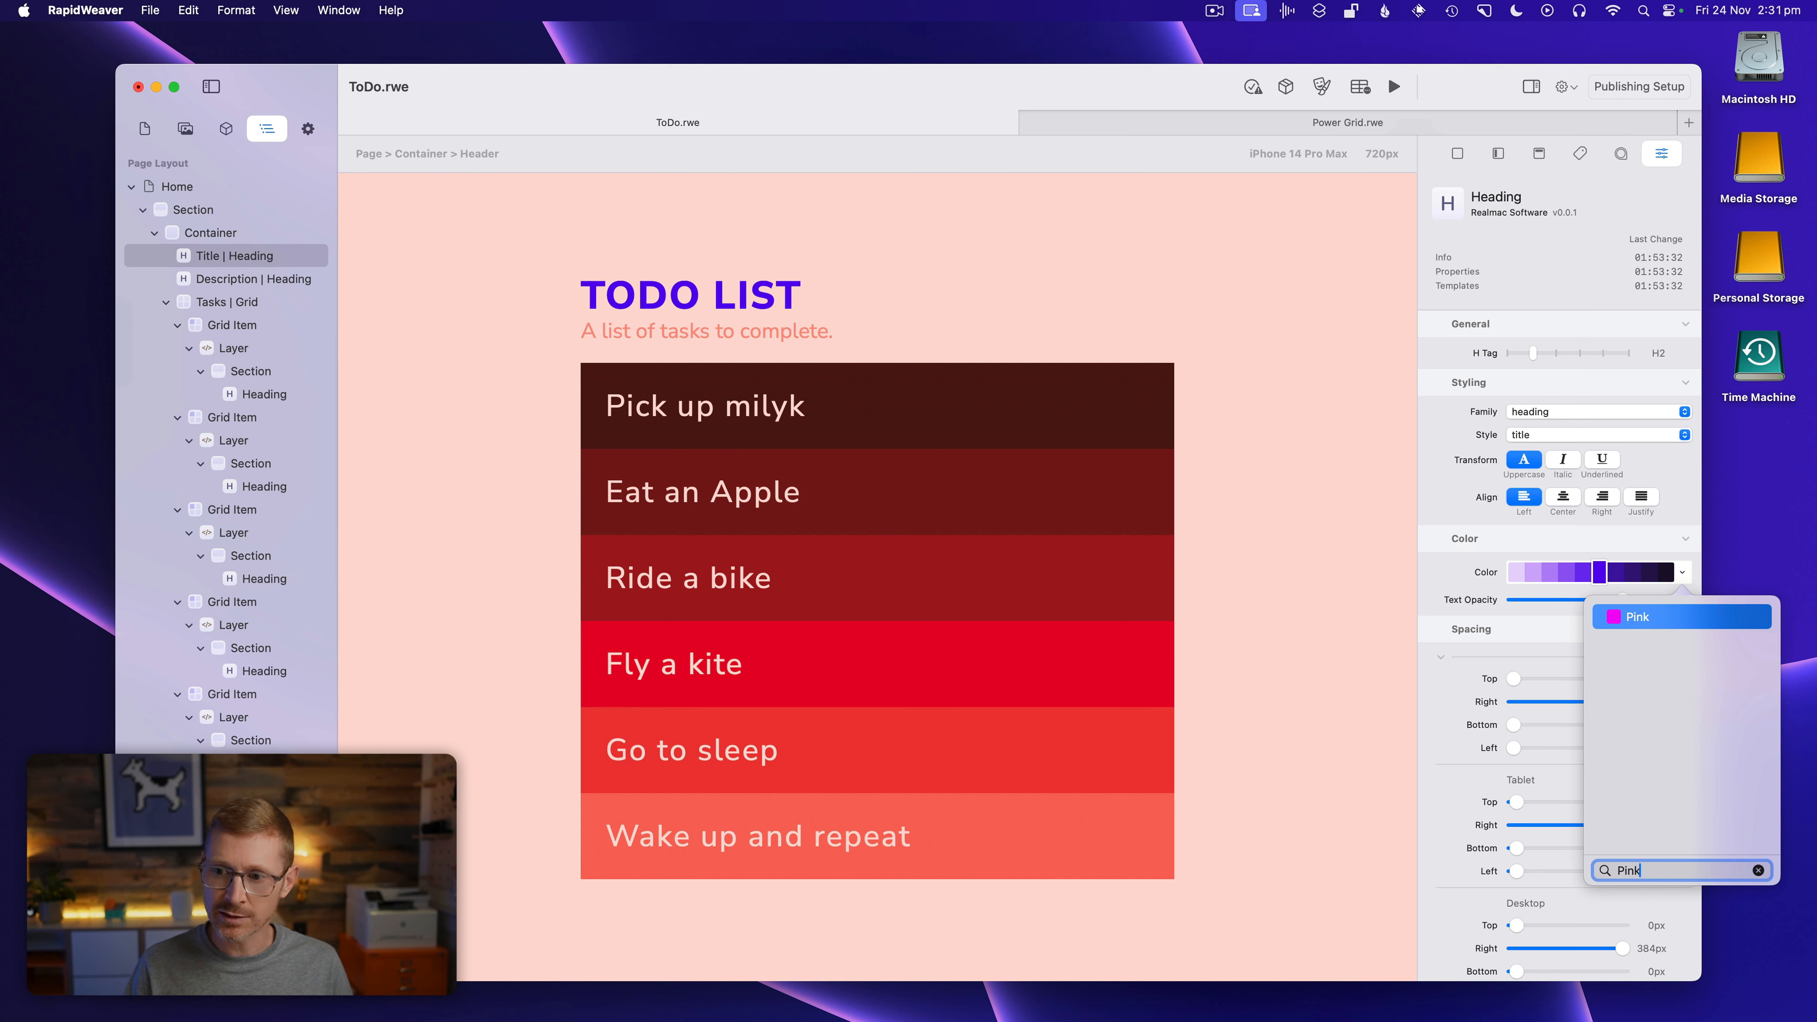
pyautogui.press('BackSpace')
pyautogui.press('BackSpace')
pyautogui.press('BackSpace')
pyautogui.press('BackSpace')
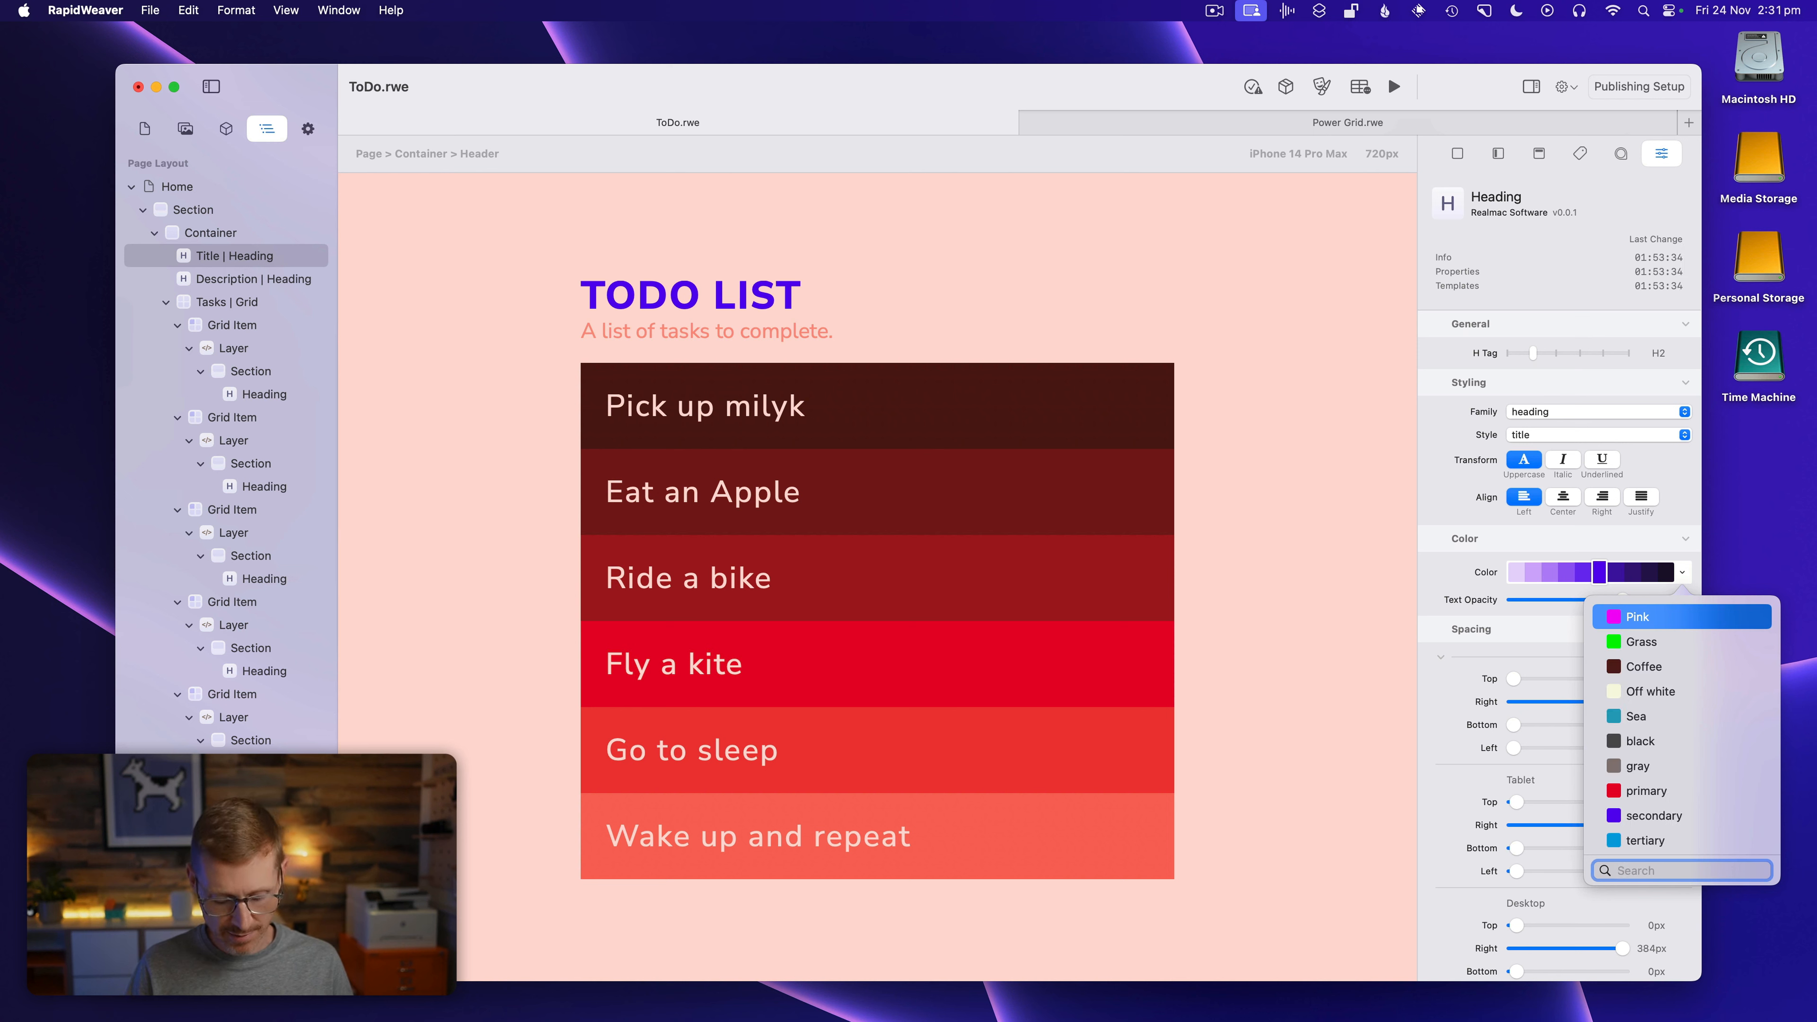
pyautogui.write('Gra')
pyautogui.press('BackSpace')
pyautogui.press('BackSpace')
pyautogui.press('BackSpace')
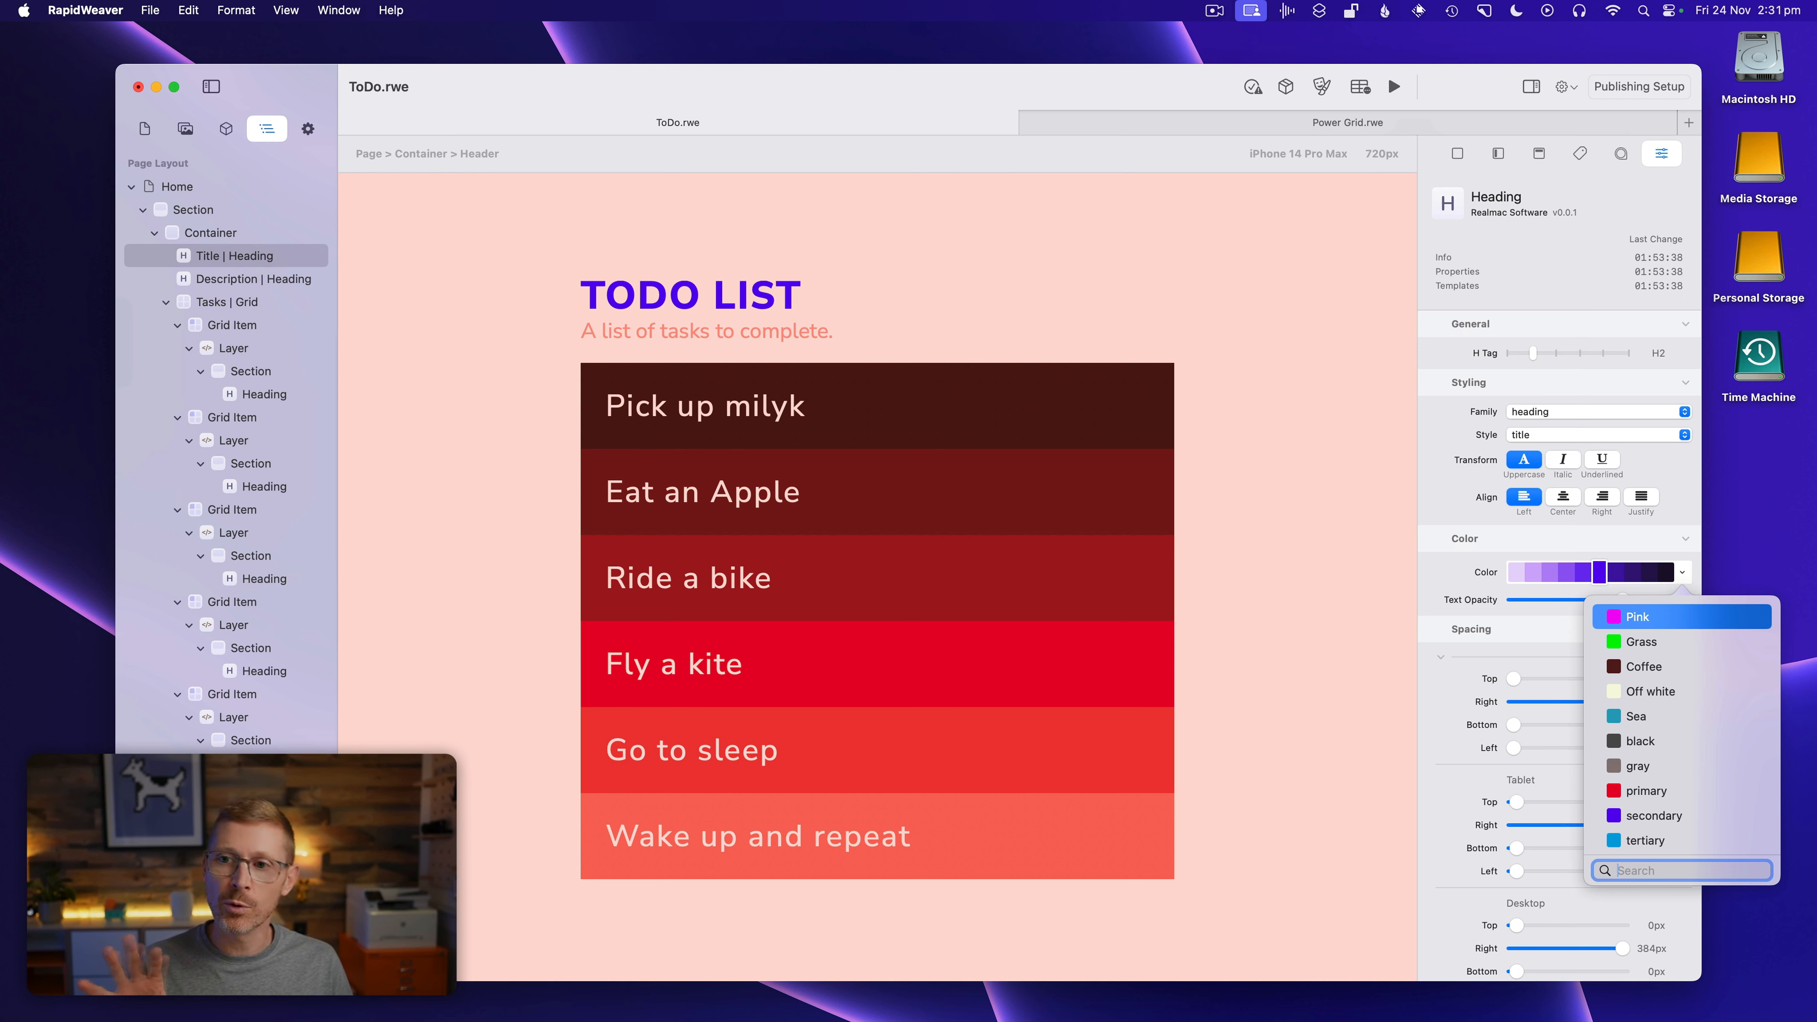
pyautogui.click(1655, 802)
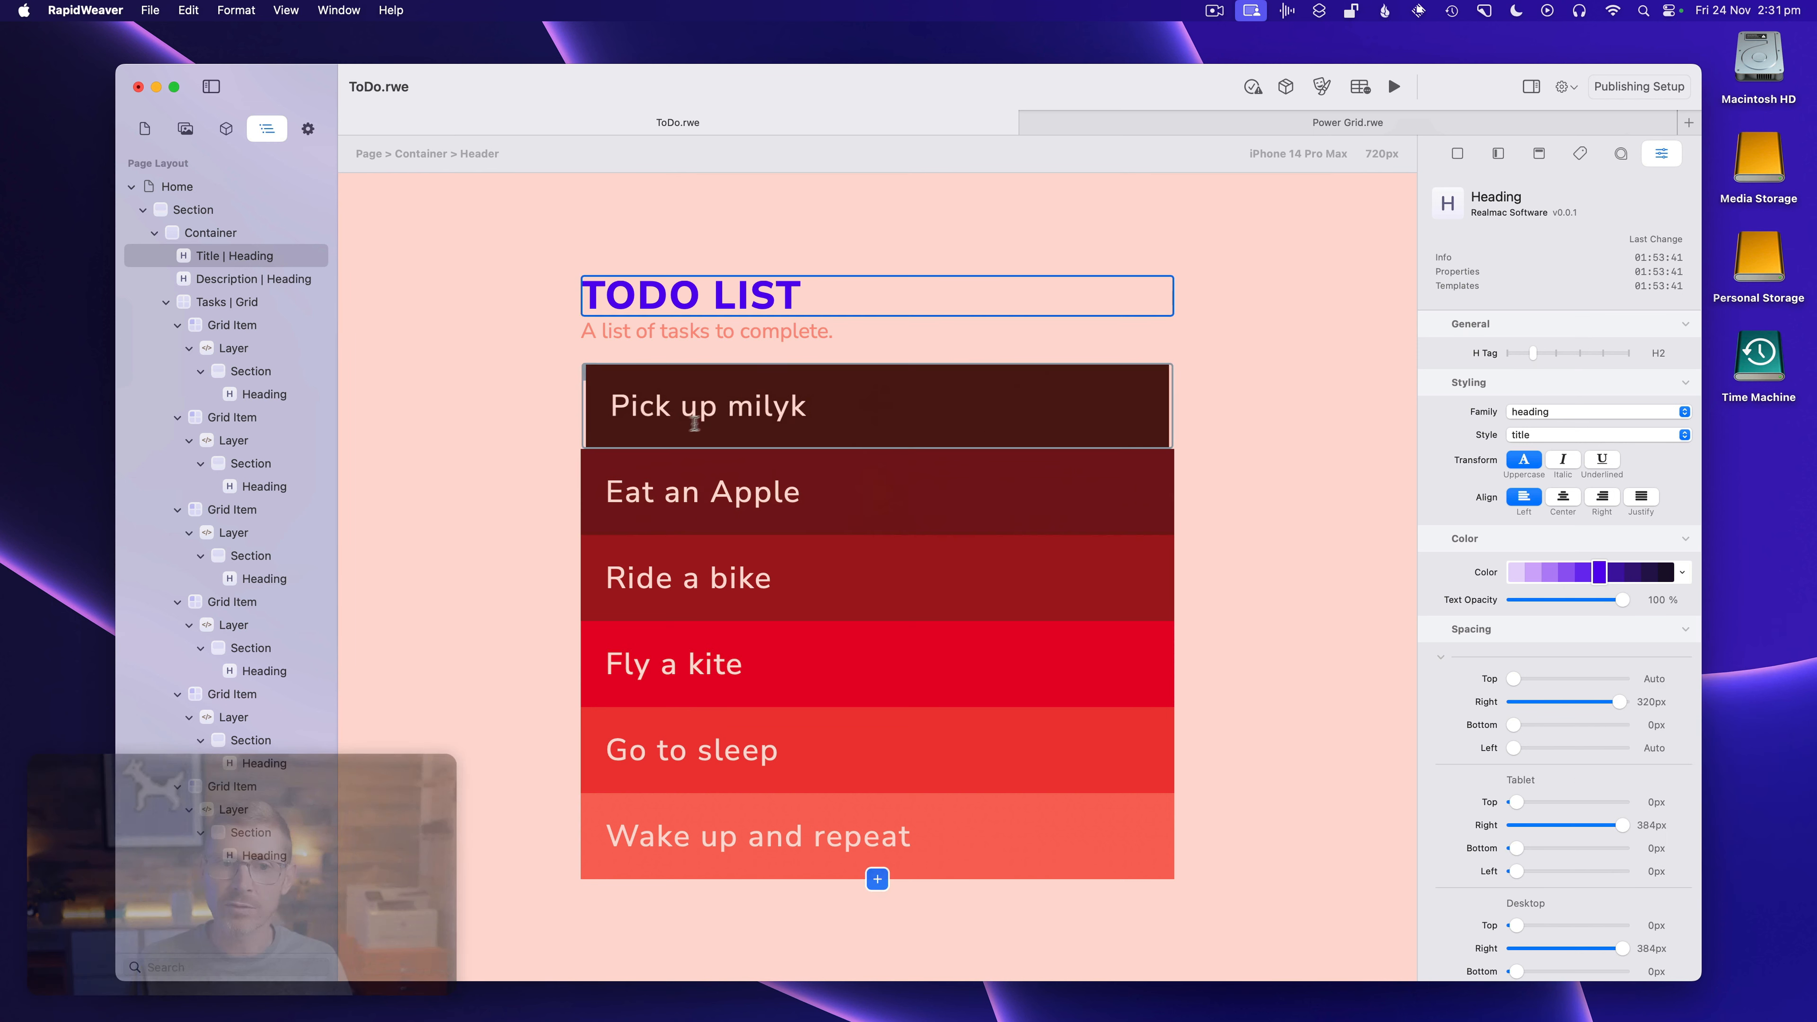
# Examine the search and filter options for the page layout, elements, resources and pages, and return to the page layout
pyautogui.click(198, 973)
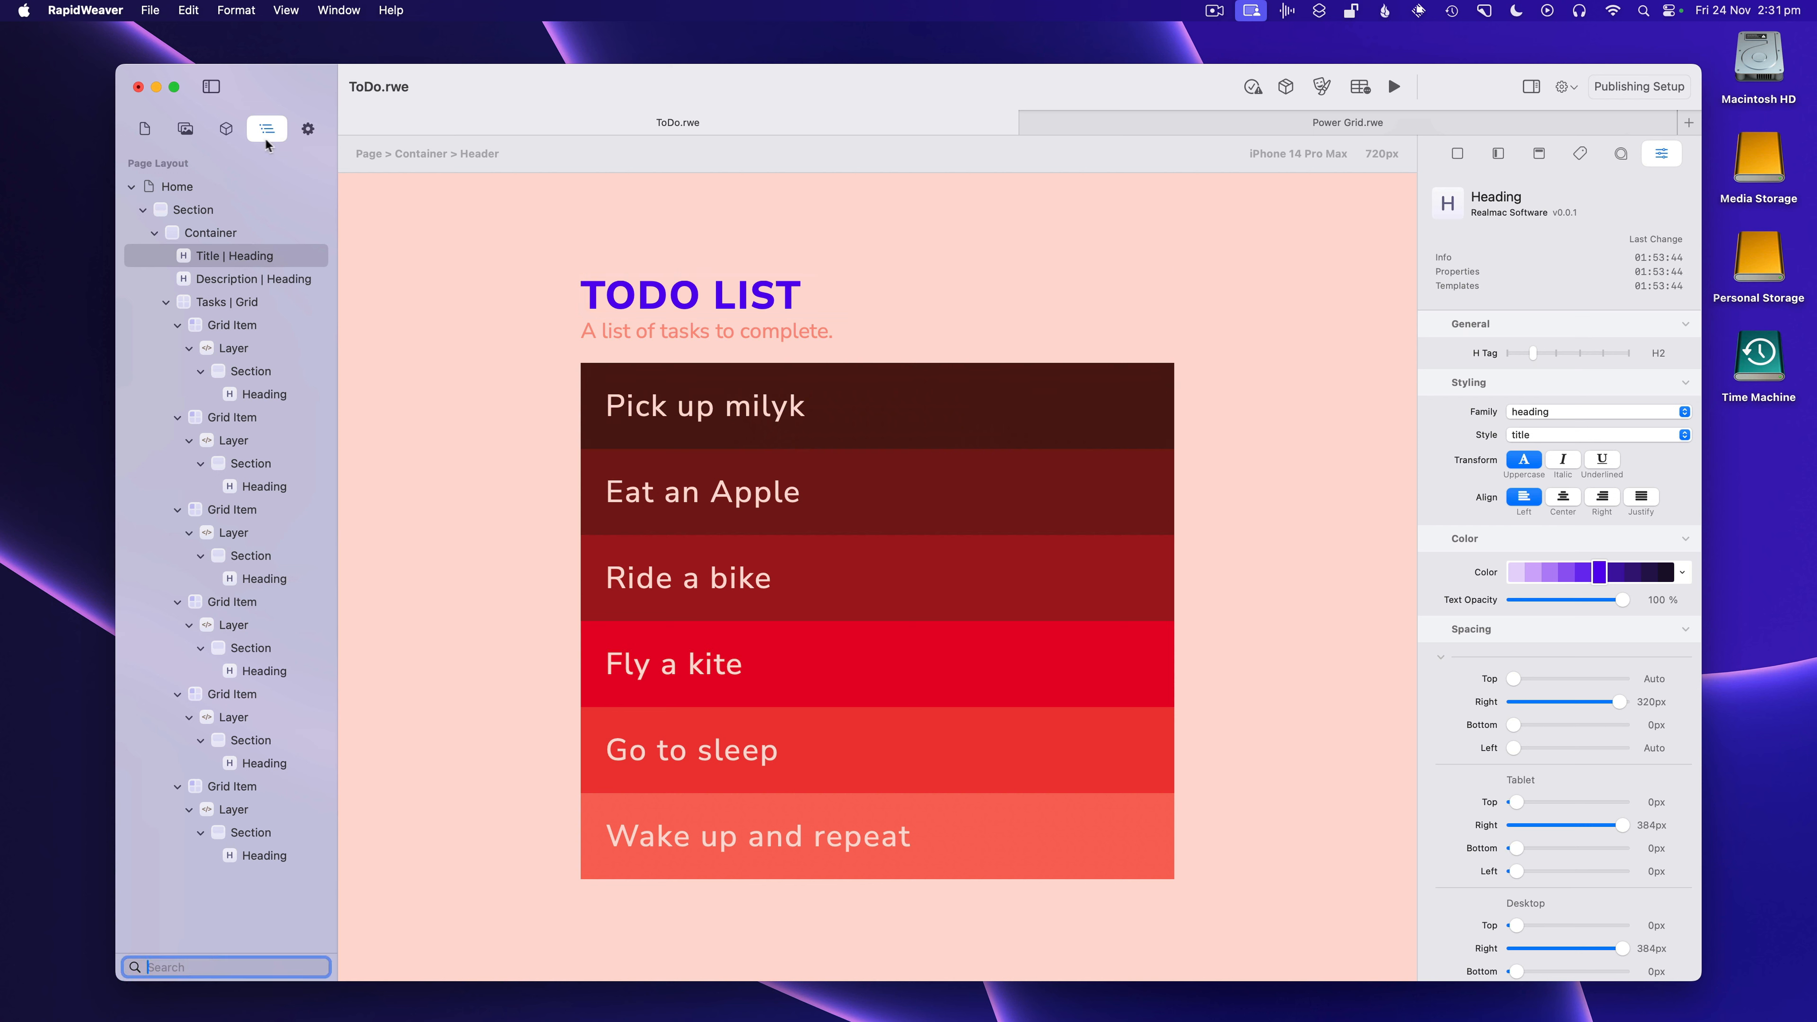
pyautogui.click(230, 129)
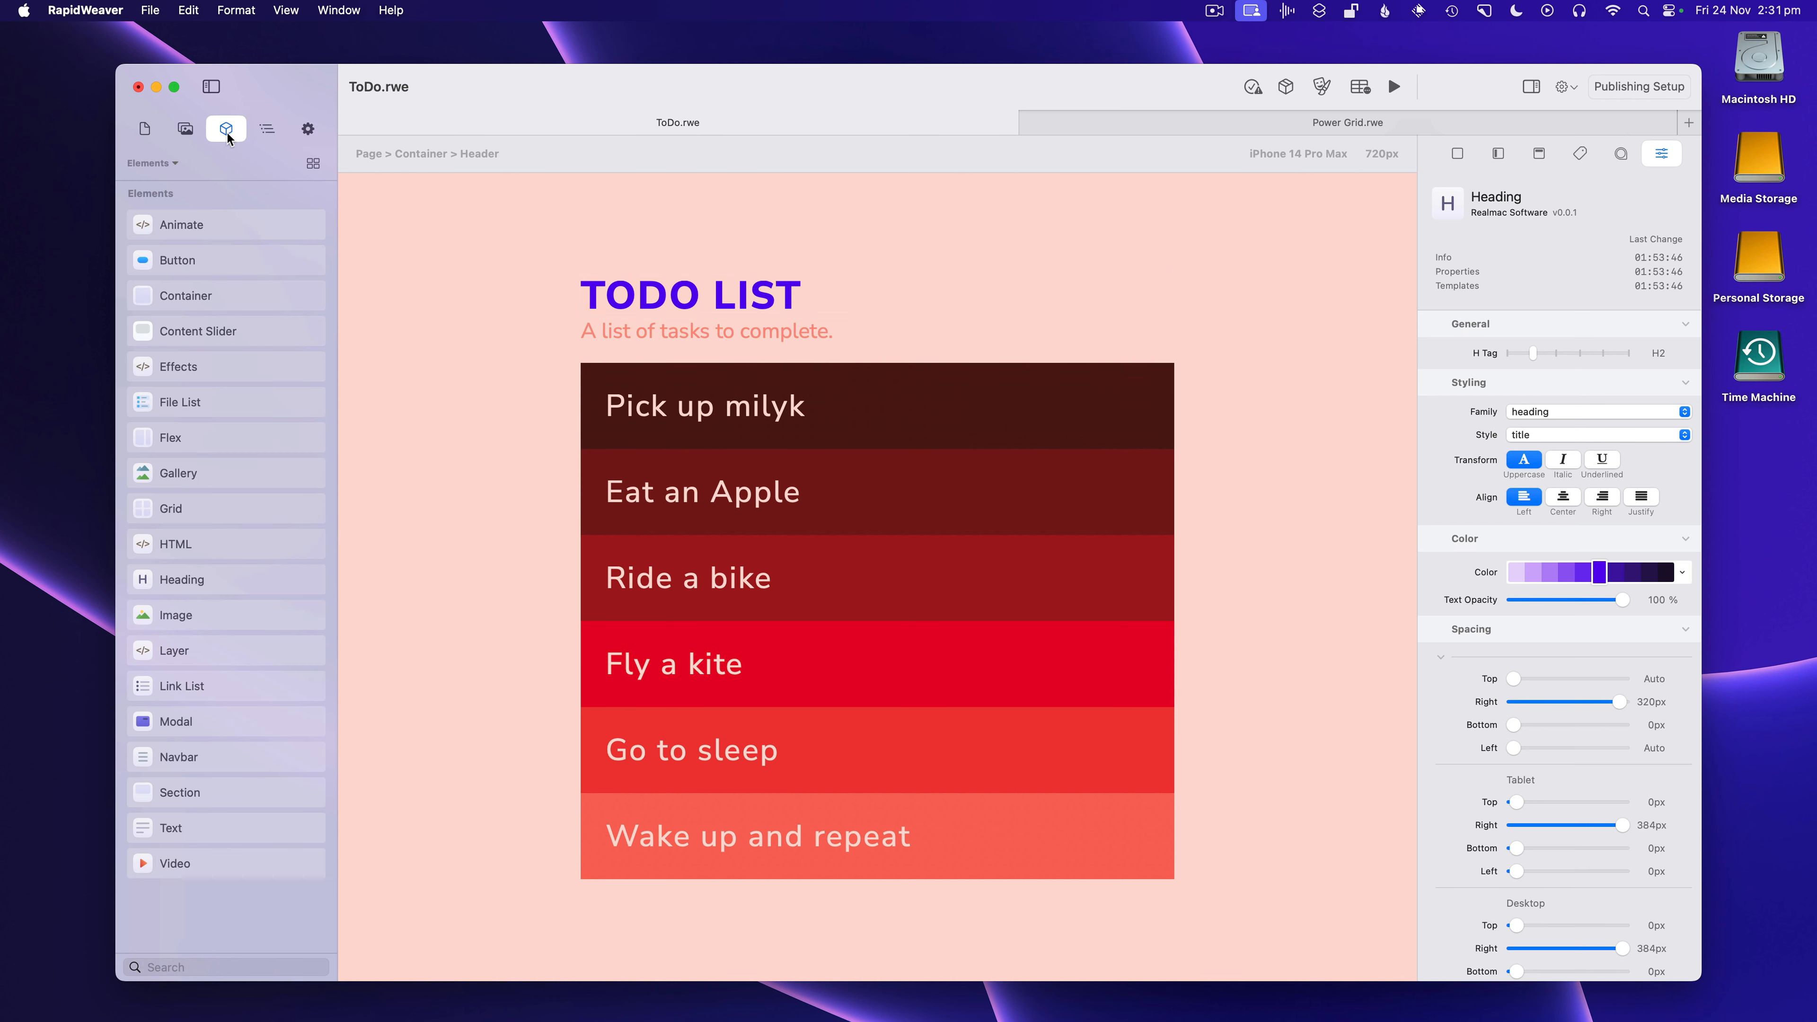
pyautogui.click(169, 164)
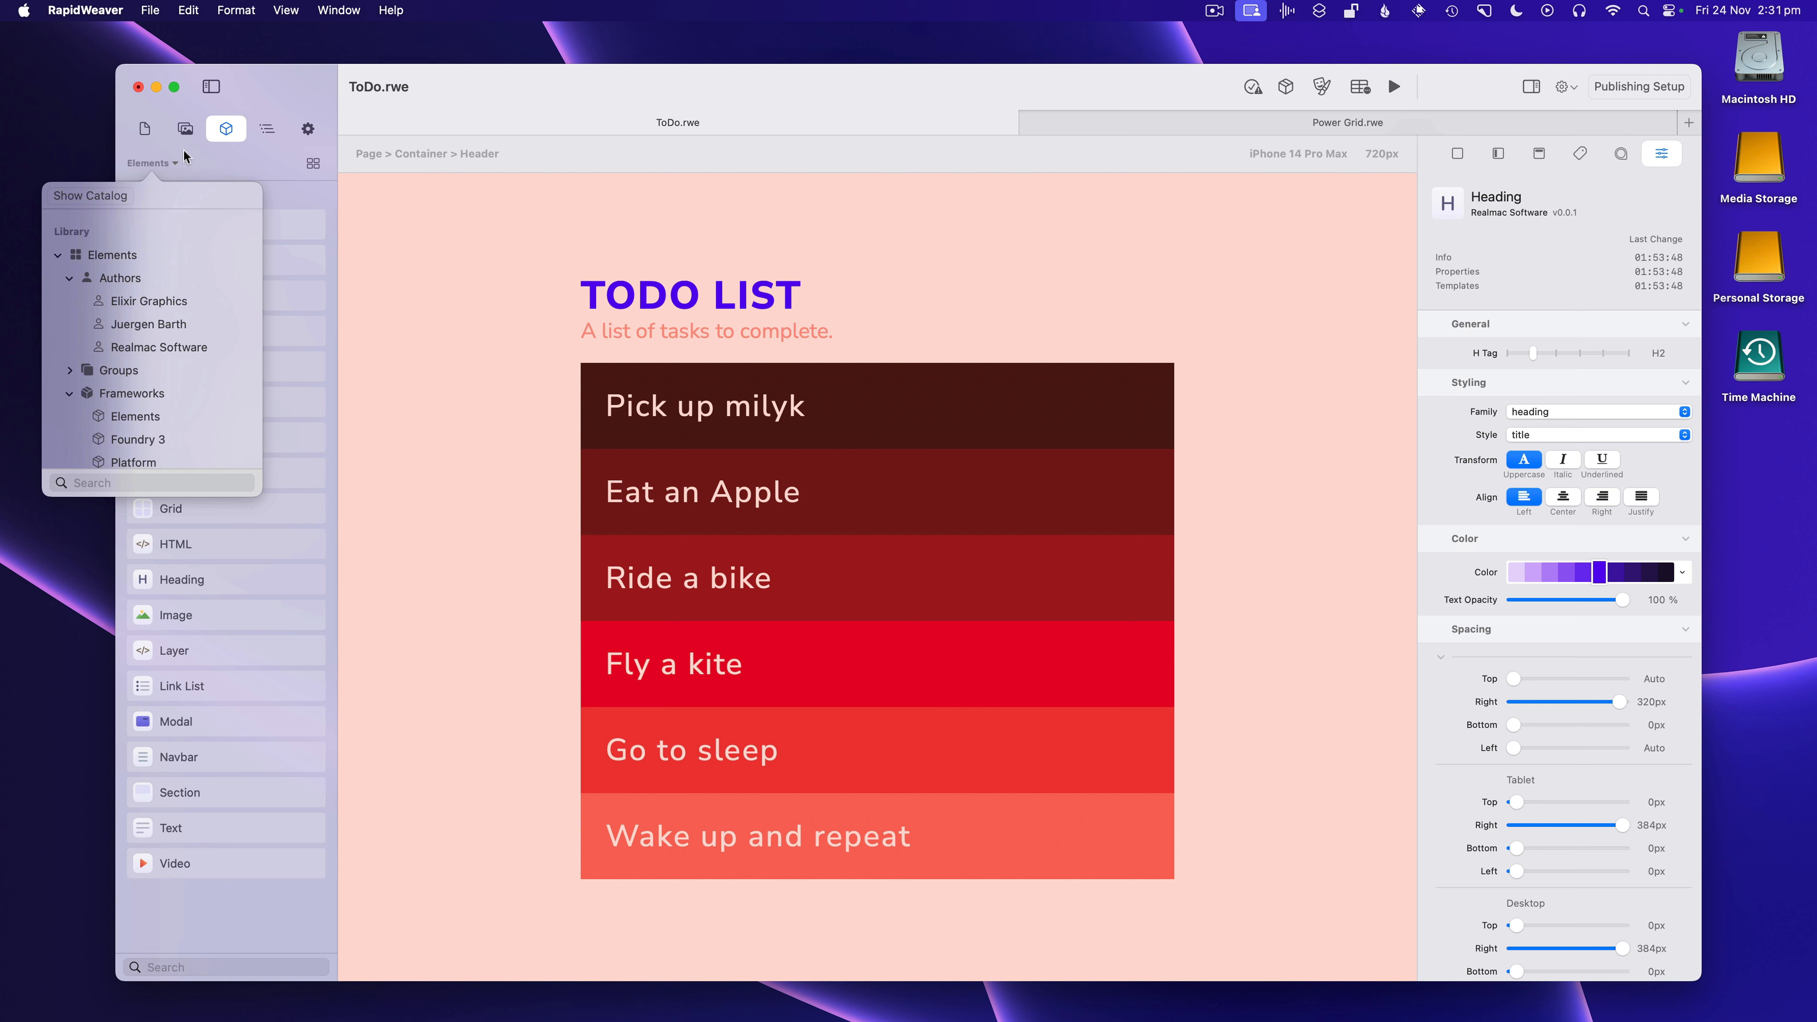
pyautogui.click(183, 130)
pyautogui.click(147, 130)
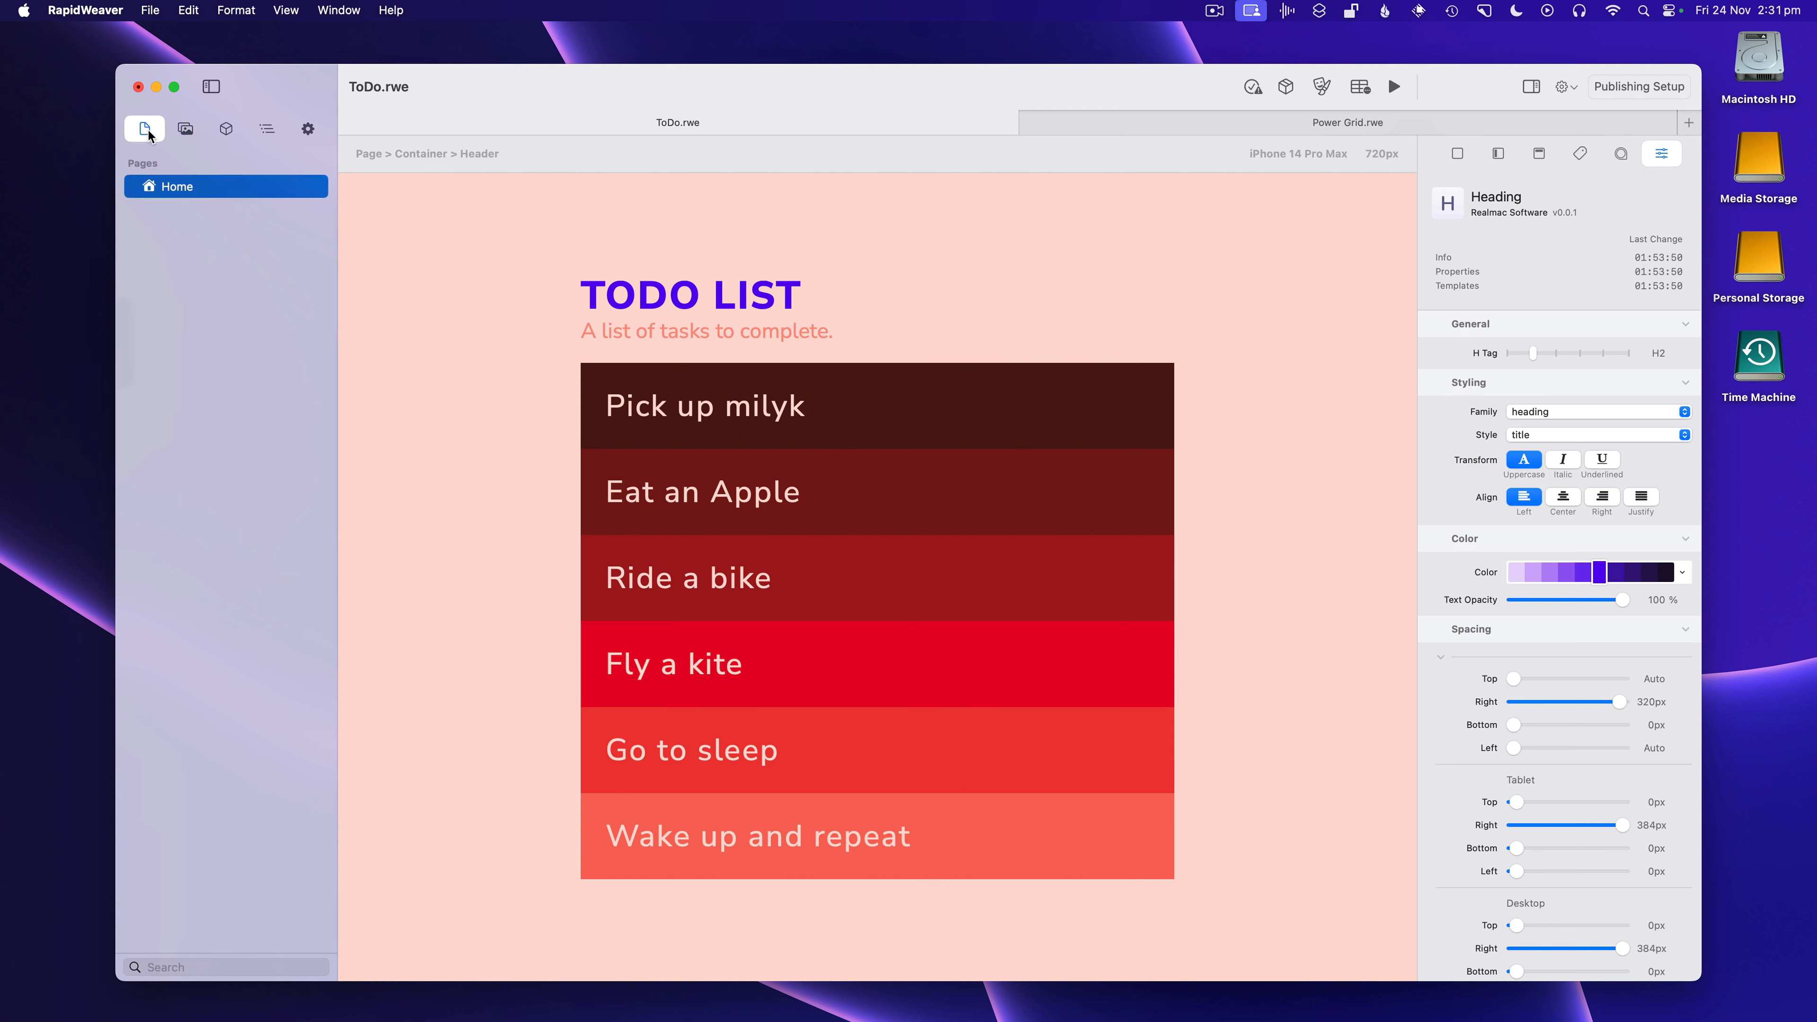
pyautogui.click(185, 131)
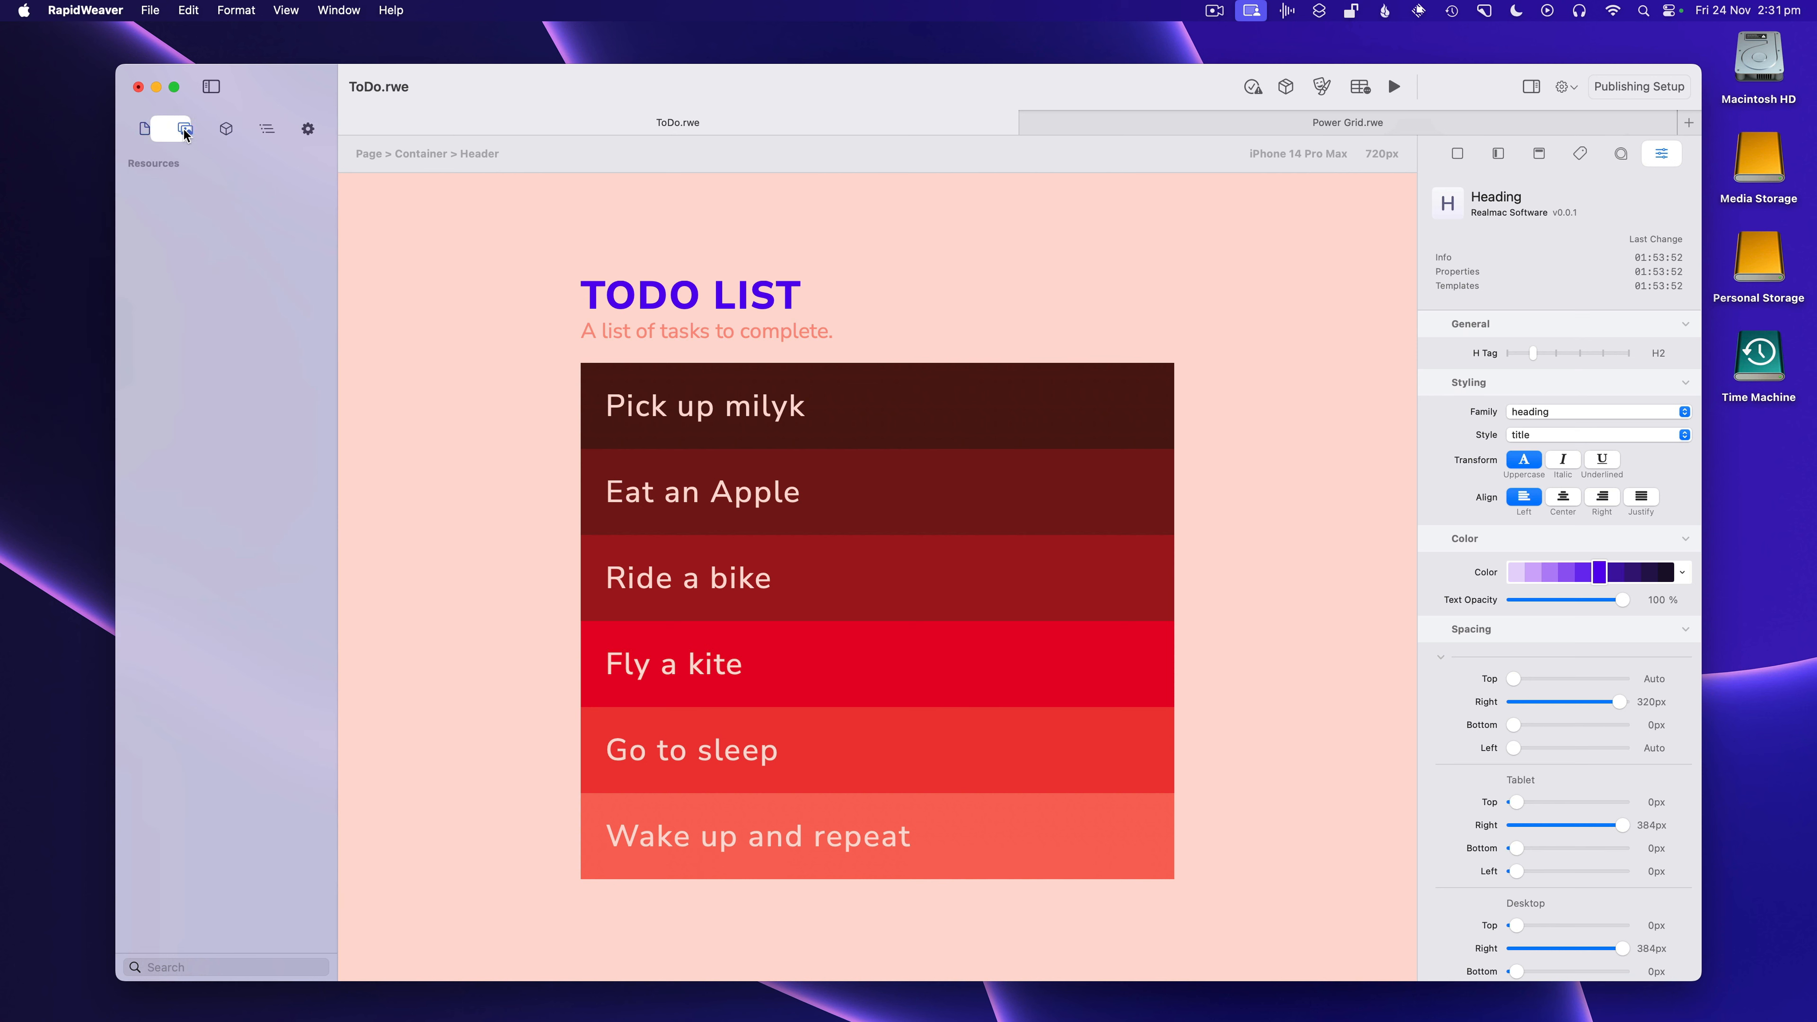
pyautogui.click(147, 130)
pyautogui.click(227, 130)
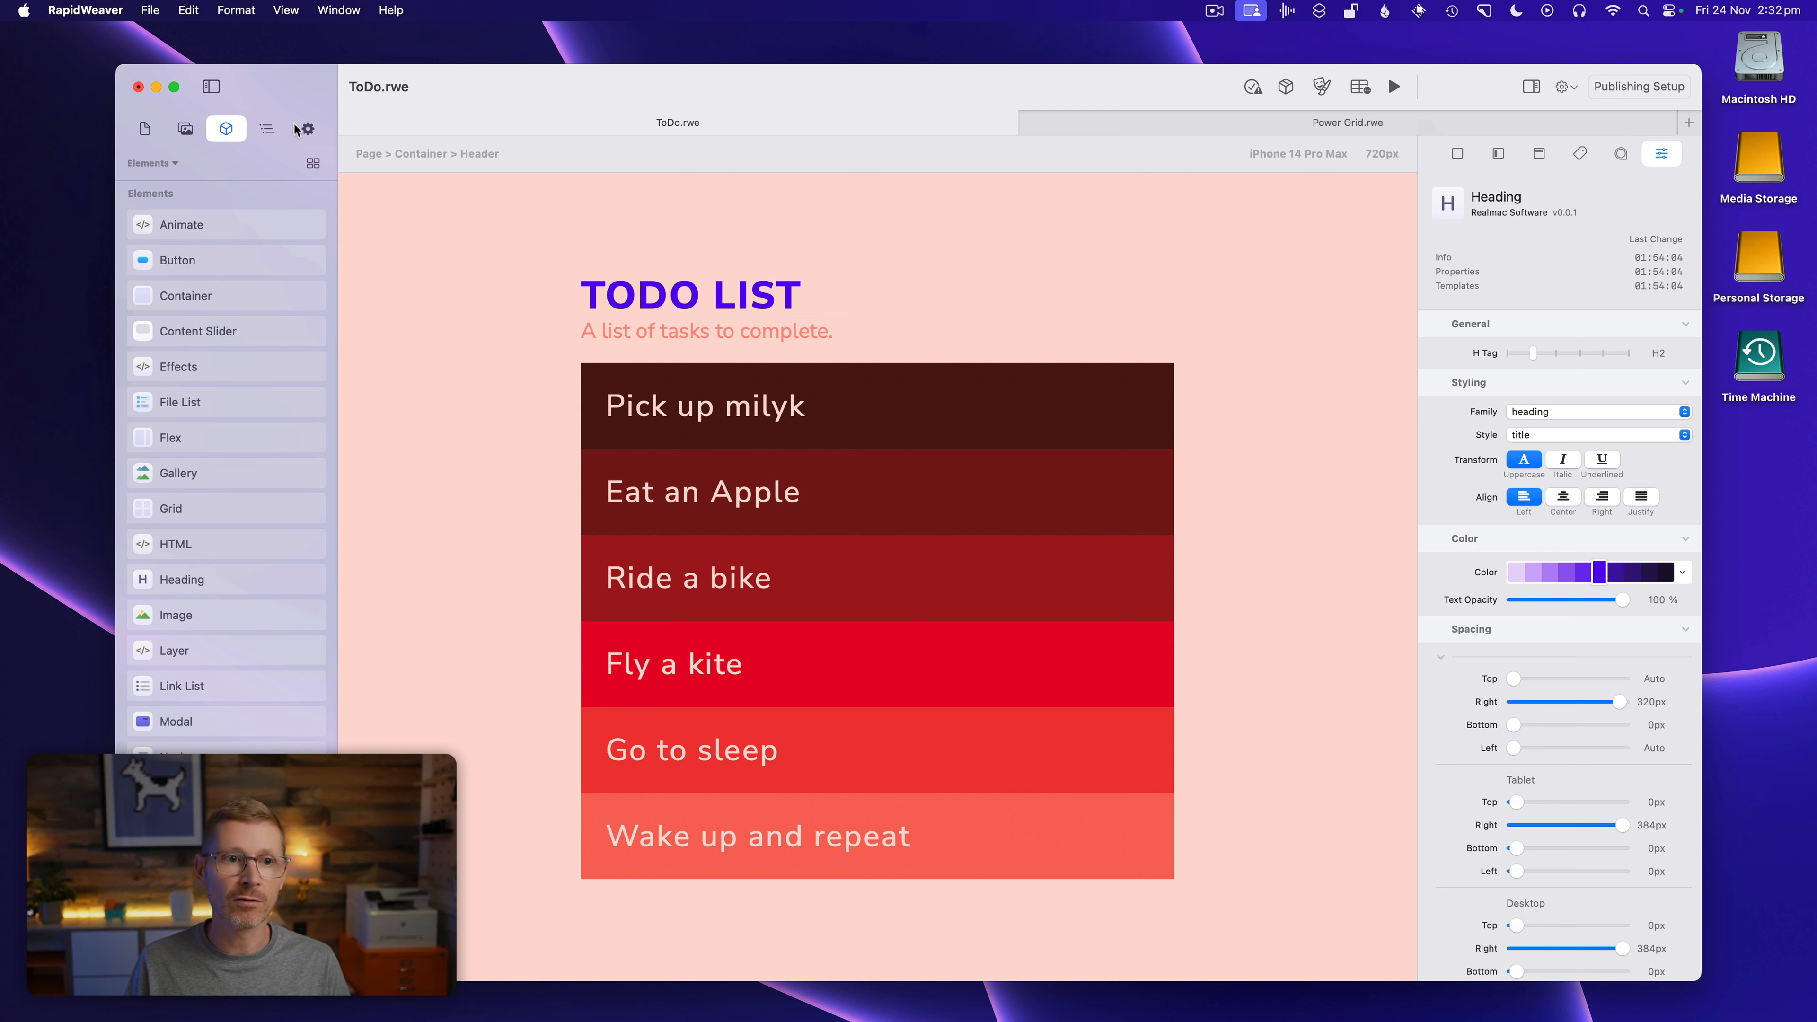
pyautogui.click(274, 130)
# Apply the primary colour to the TODO LIST title and the Grass colour's 500 shade to the description below it
pyautogui.click(1678, 577)
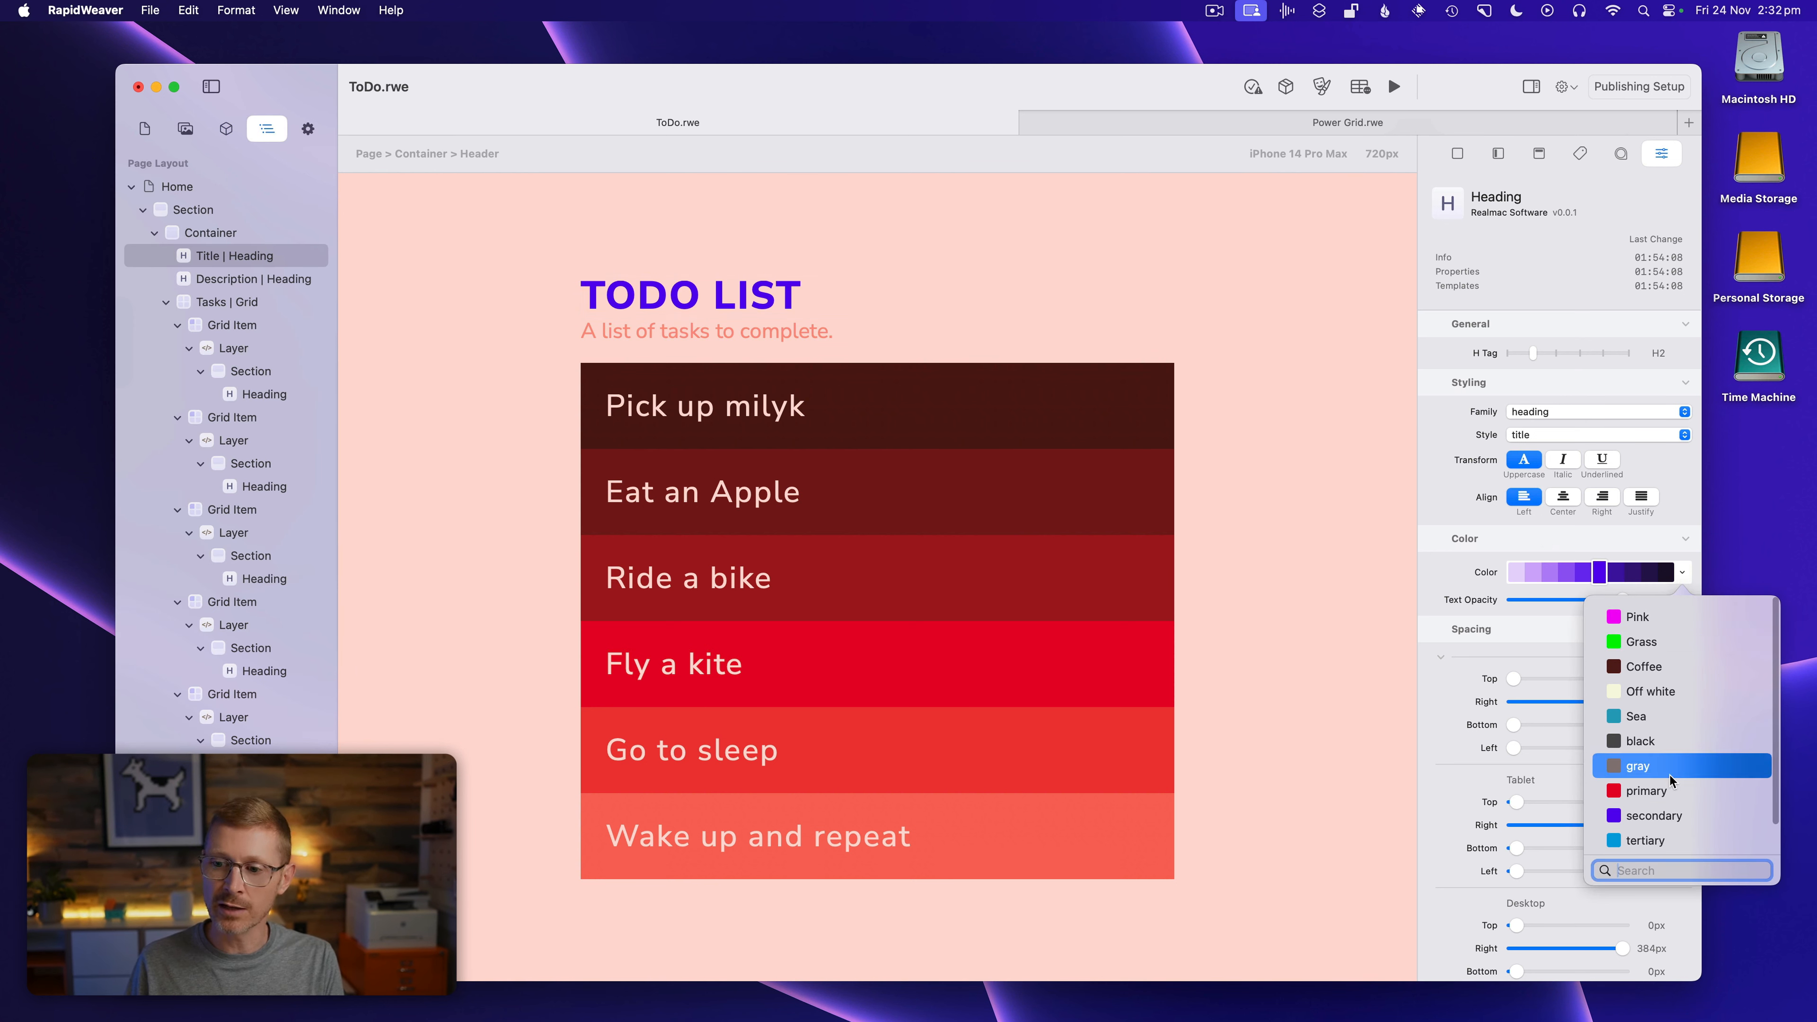
pyautogui.click(1646, 791)
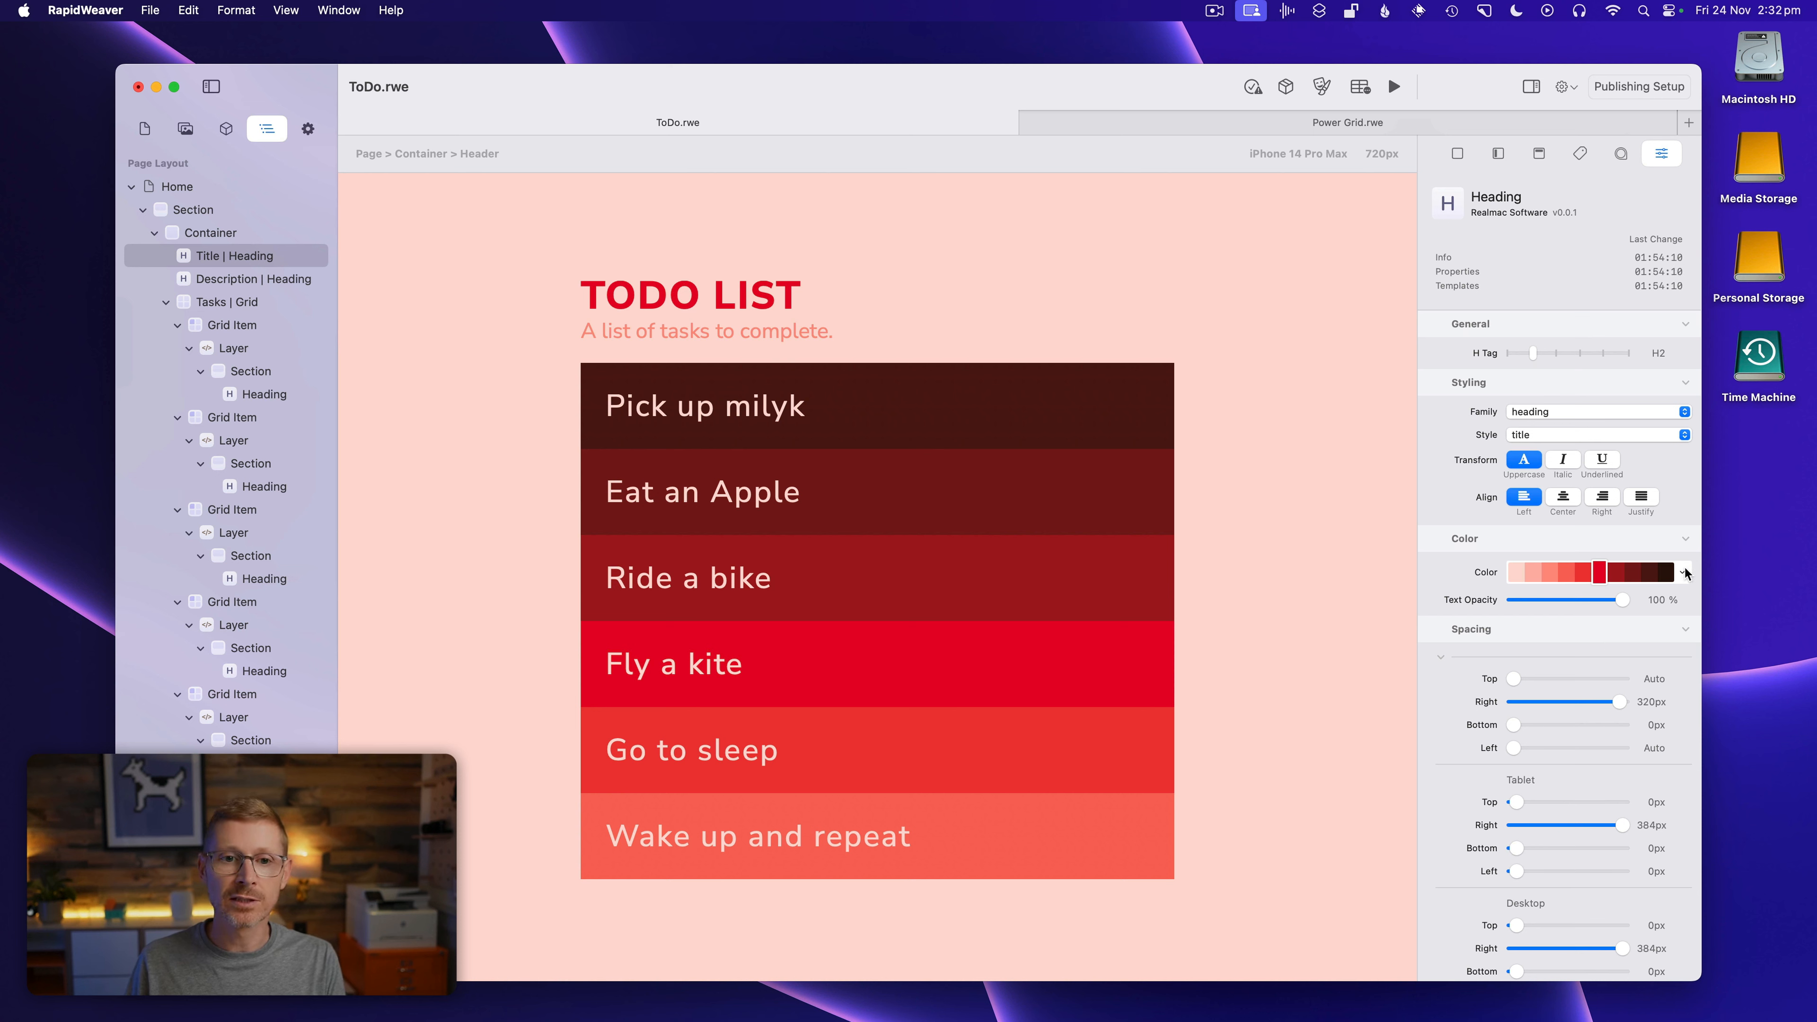
pyautogui.press('Down')
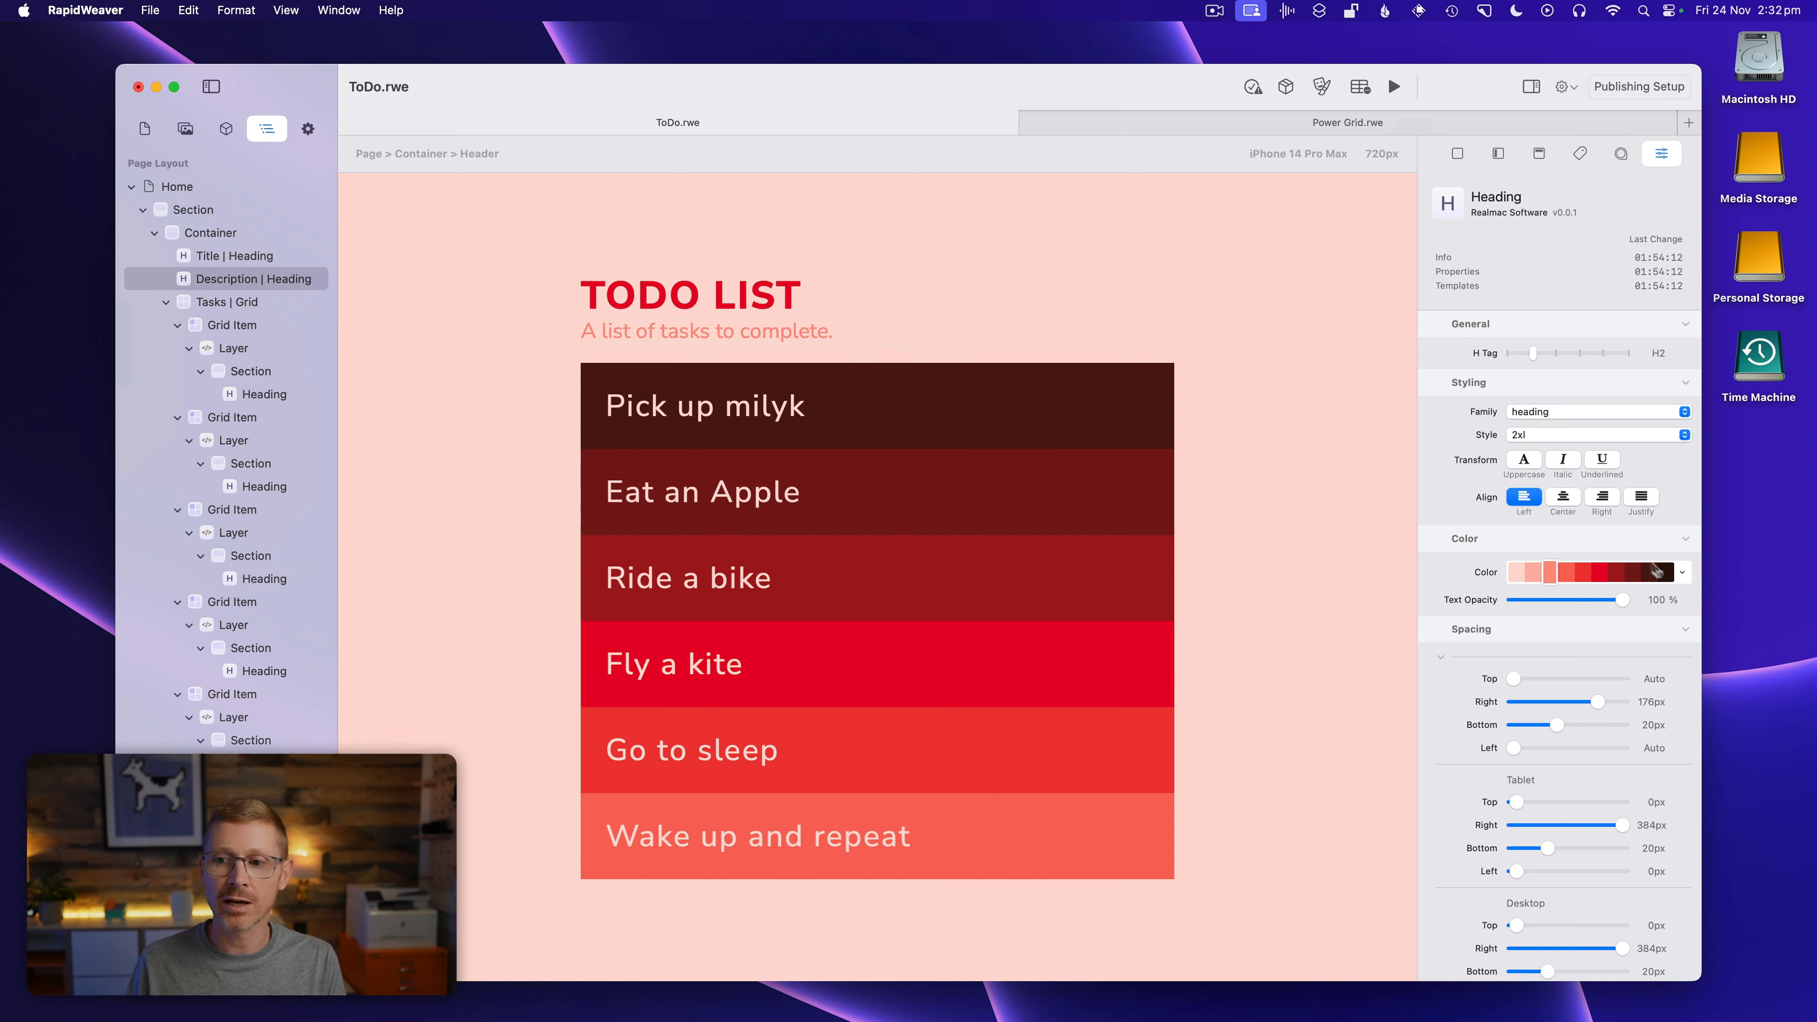
pyautogui.click(1682, 575)
pyautogui.click(1648, 645)
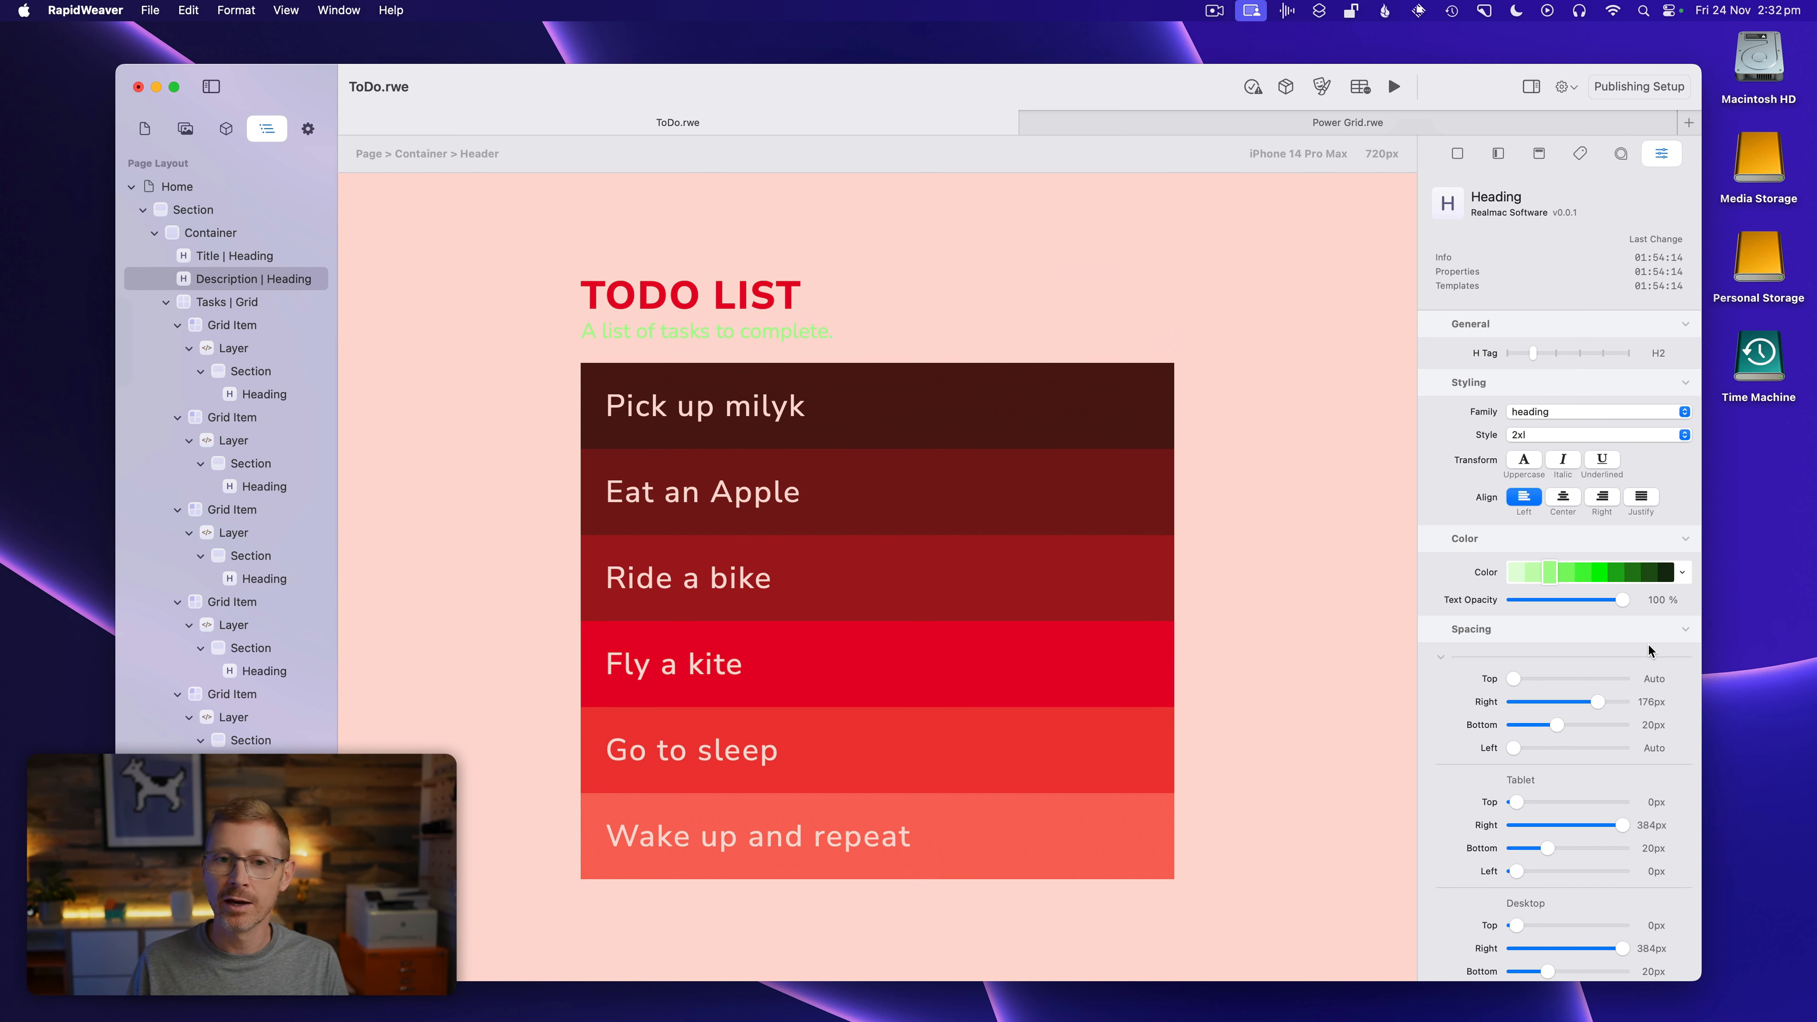
pyautogui.click(1617, 573)
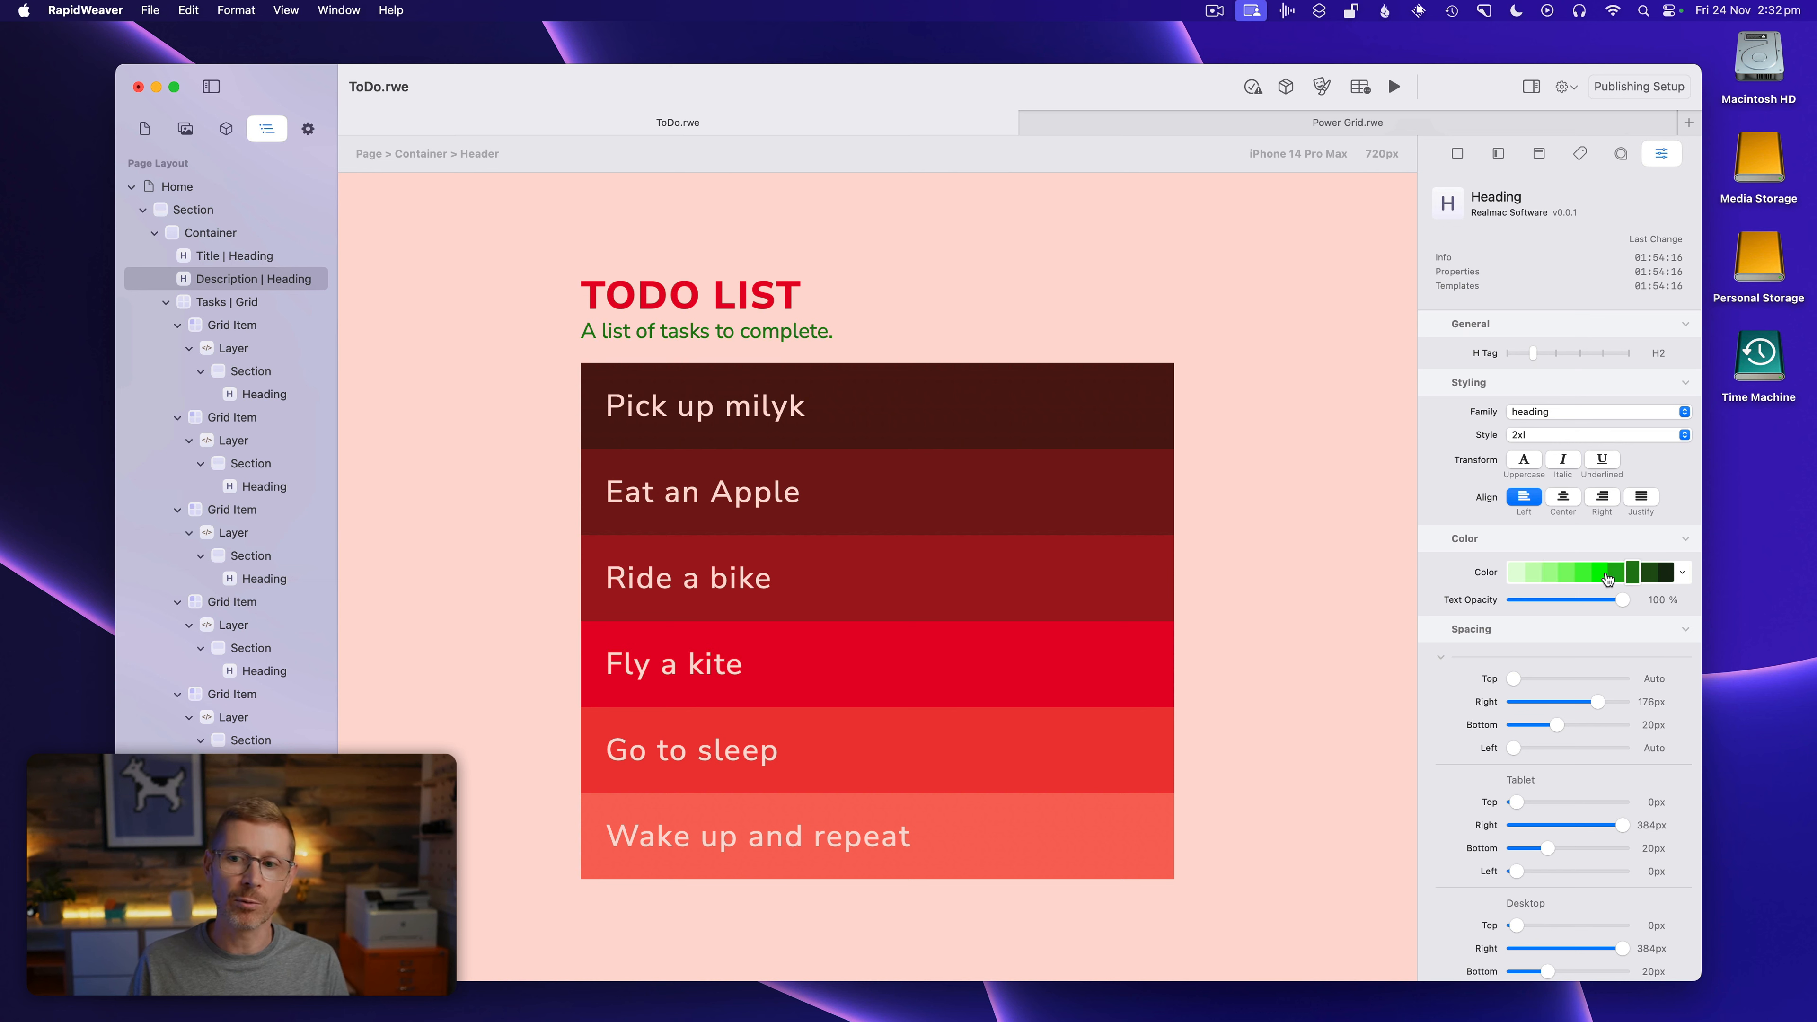
pyautogui.click(1594, 577)
# Look through the description's available theme colours and change its text colour to primary
pyautogui.click(1682, 580)
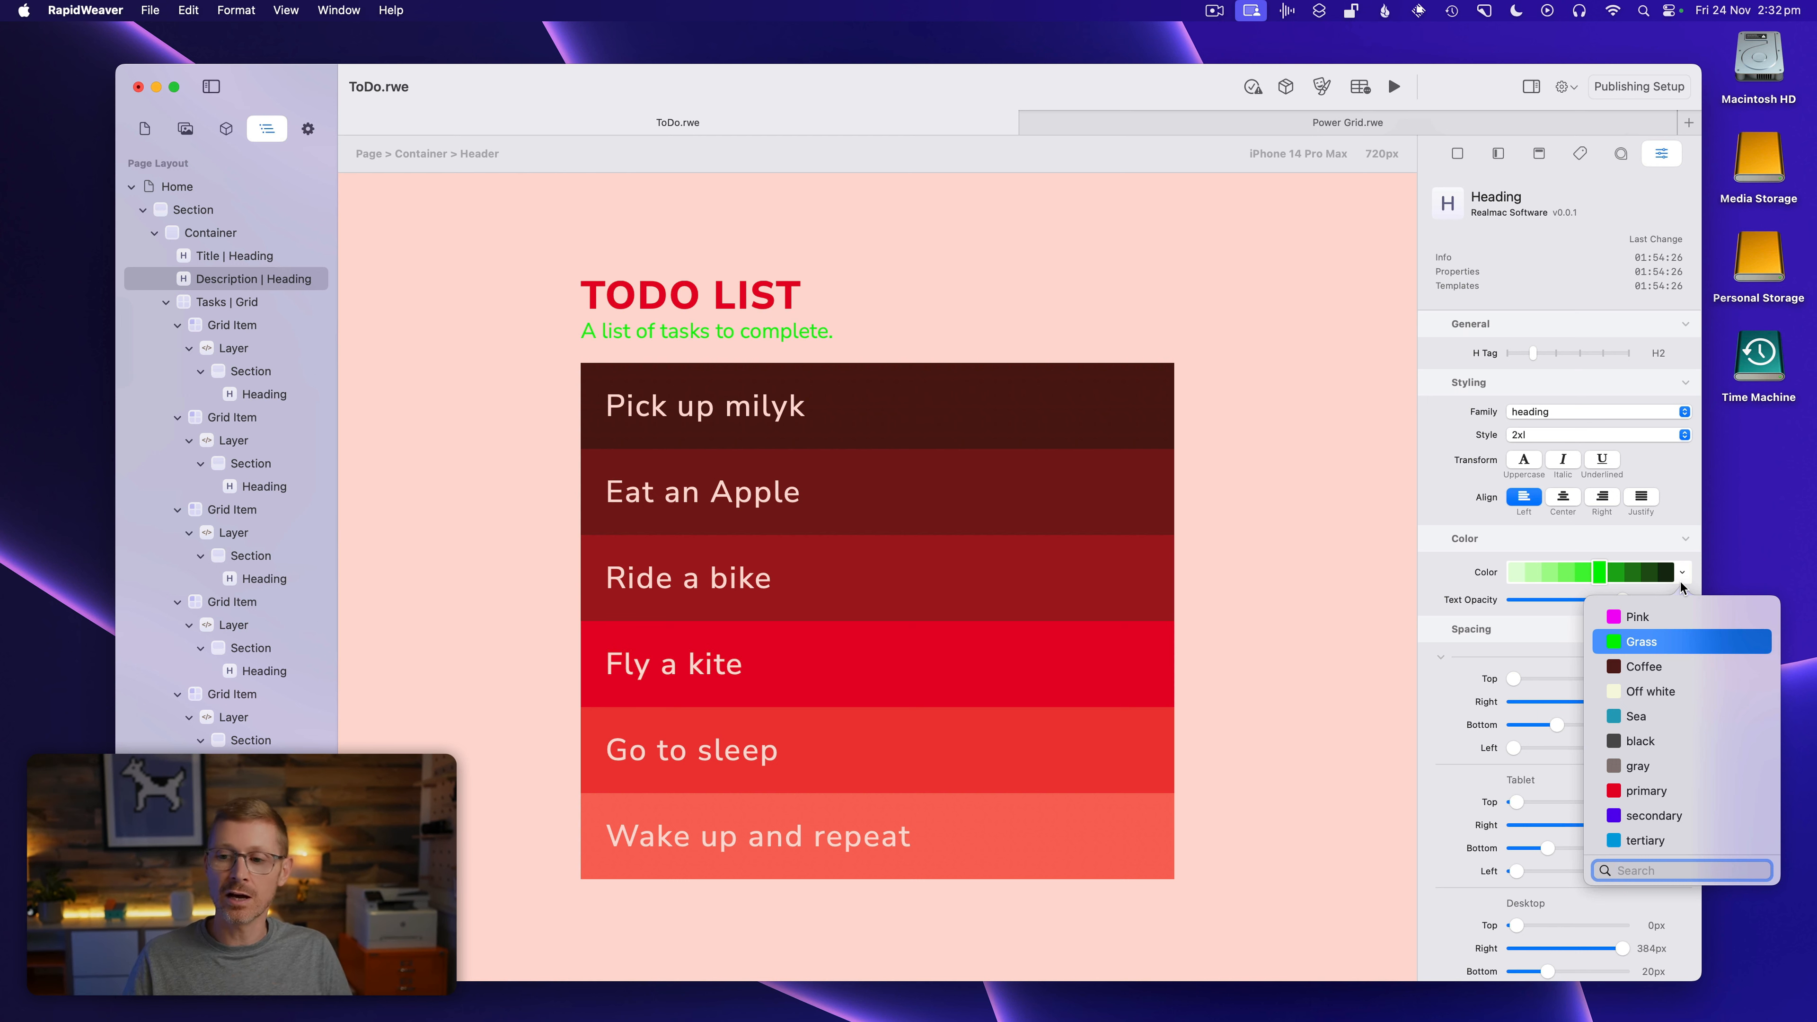
pyautogui.scroll(-2, 1661, 801)
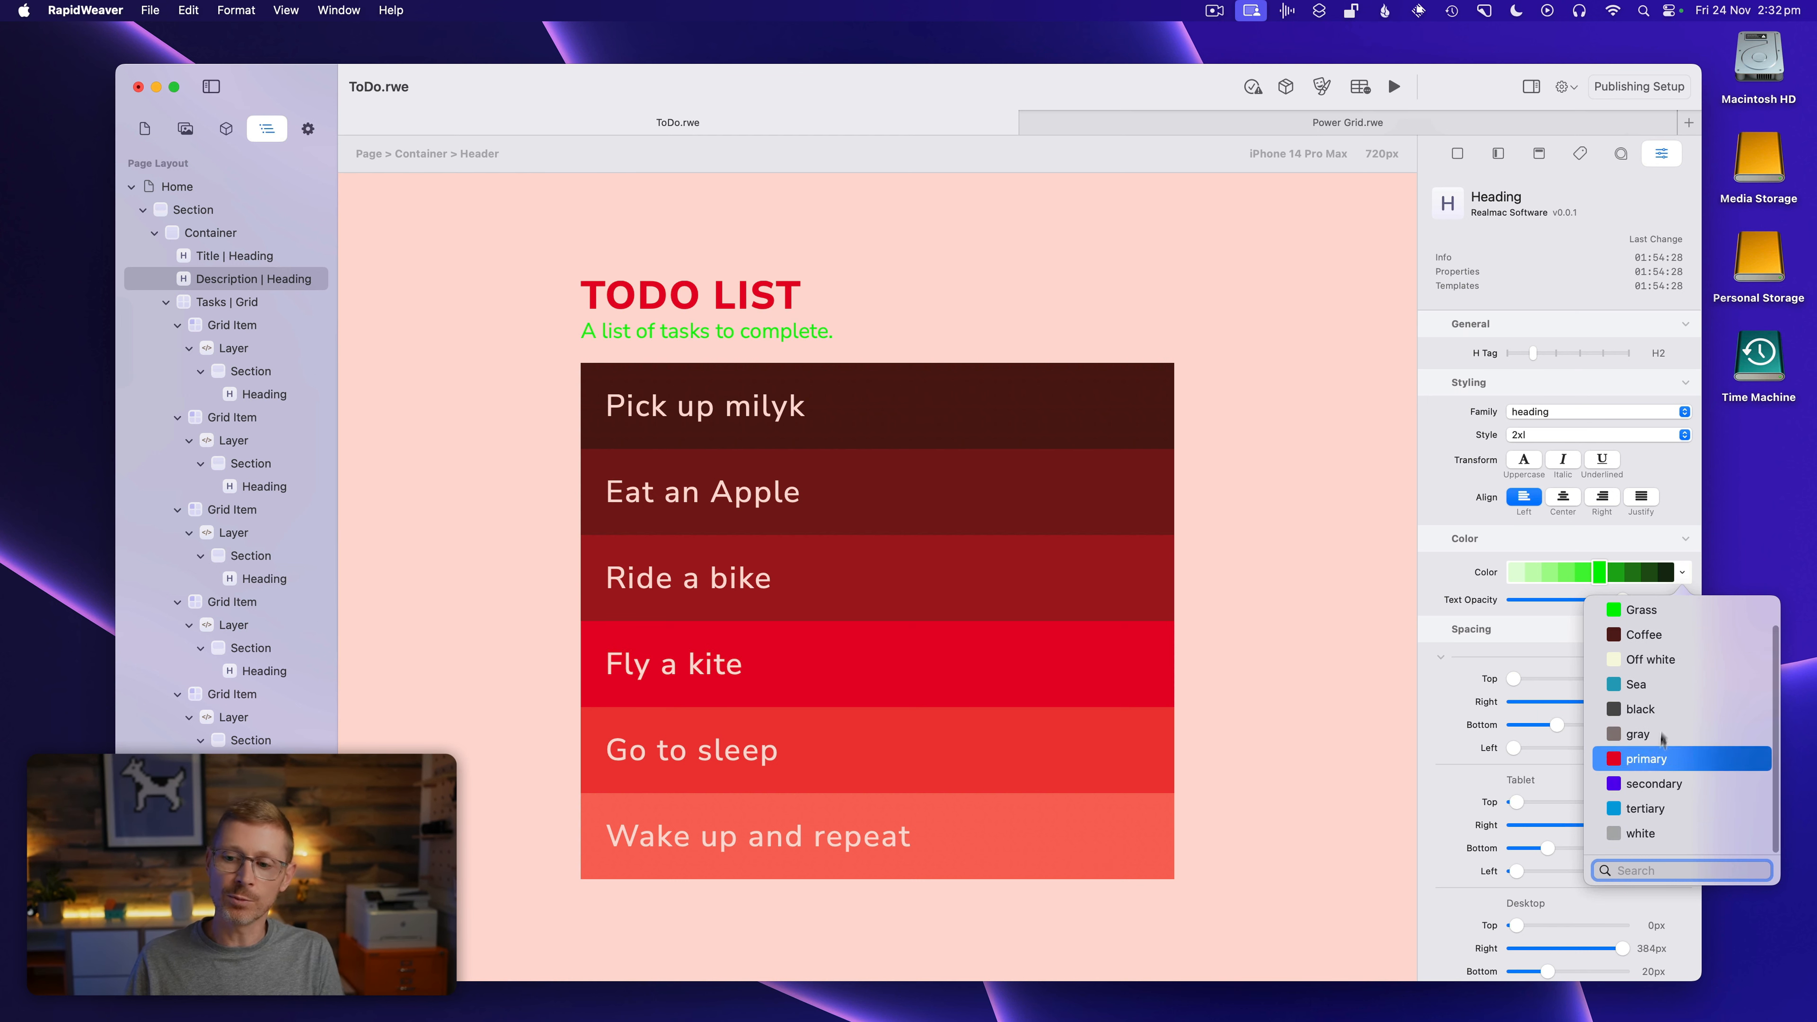
pyautogui.scroll(2, 1678, 684)
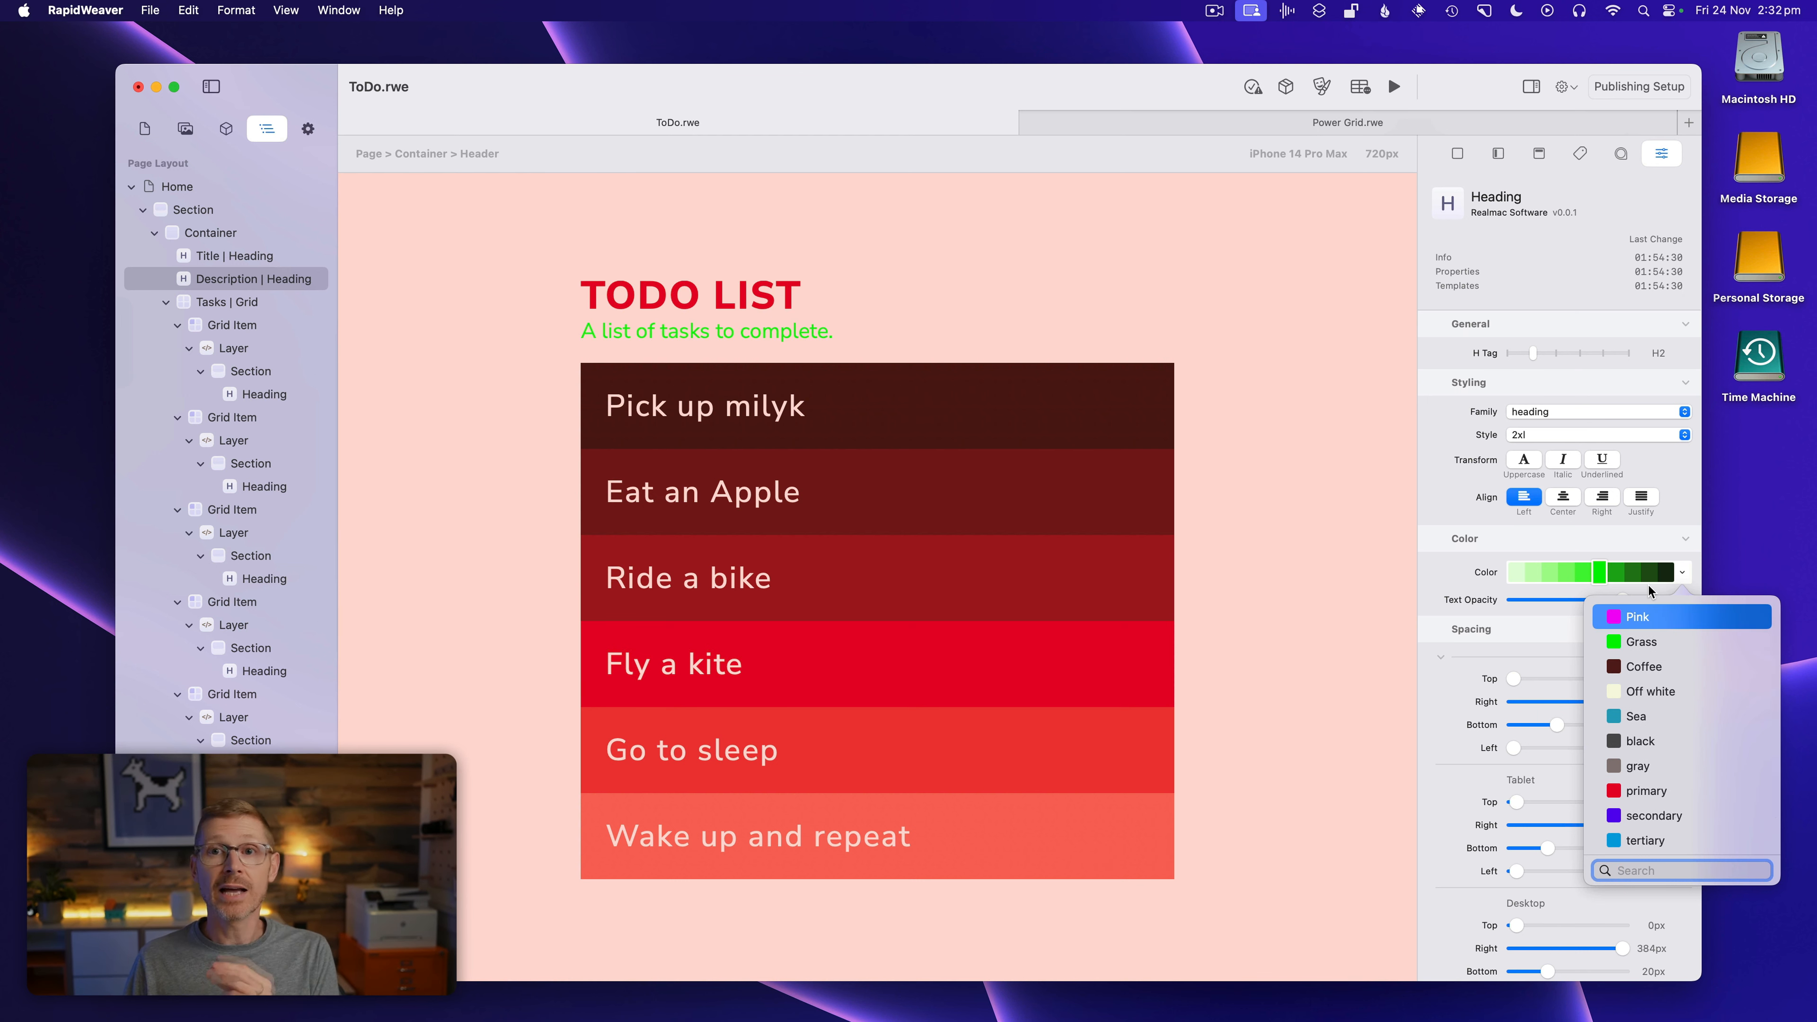
pyautogui.scroll(-1, 1676, 789)
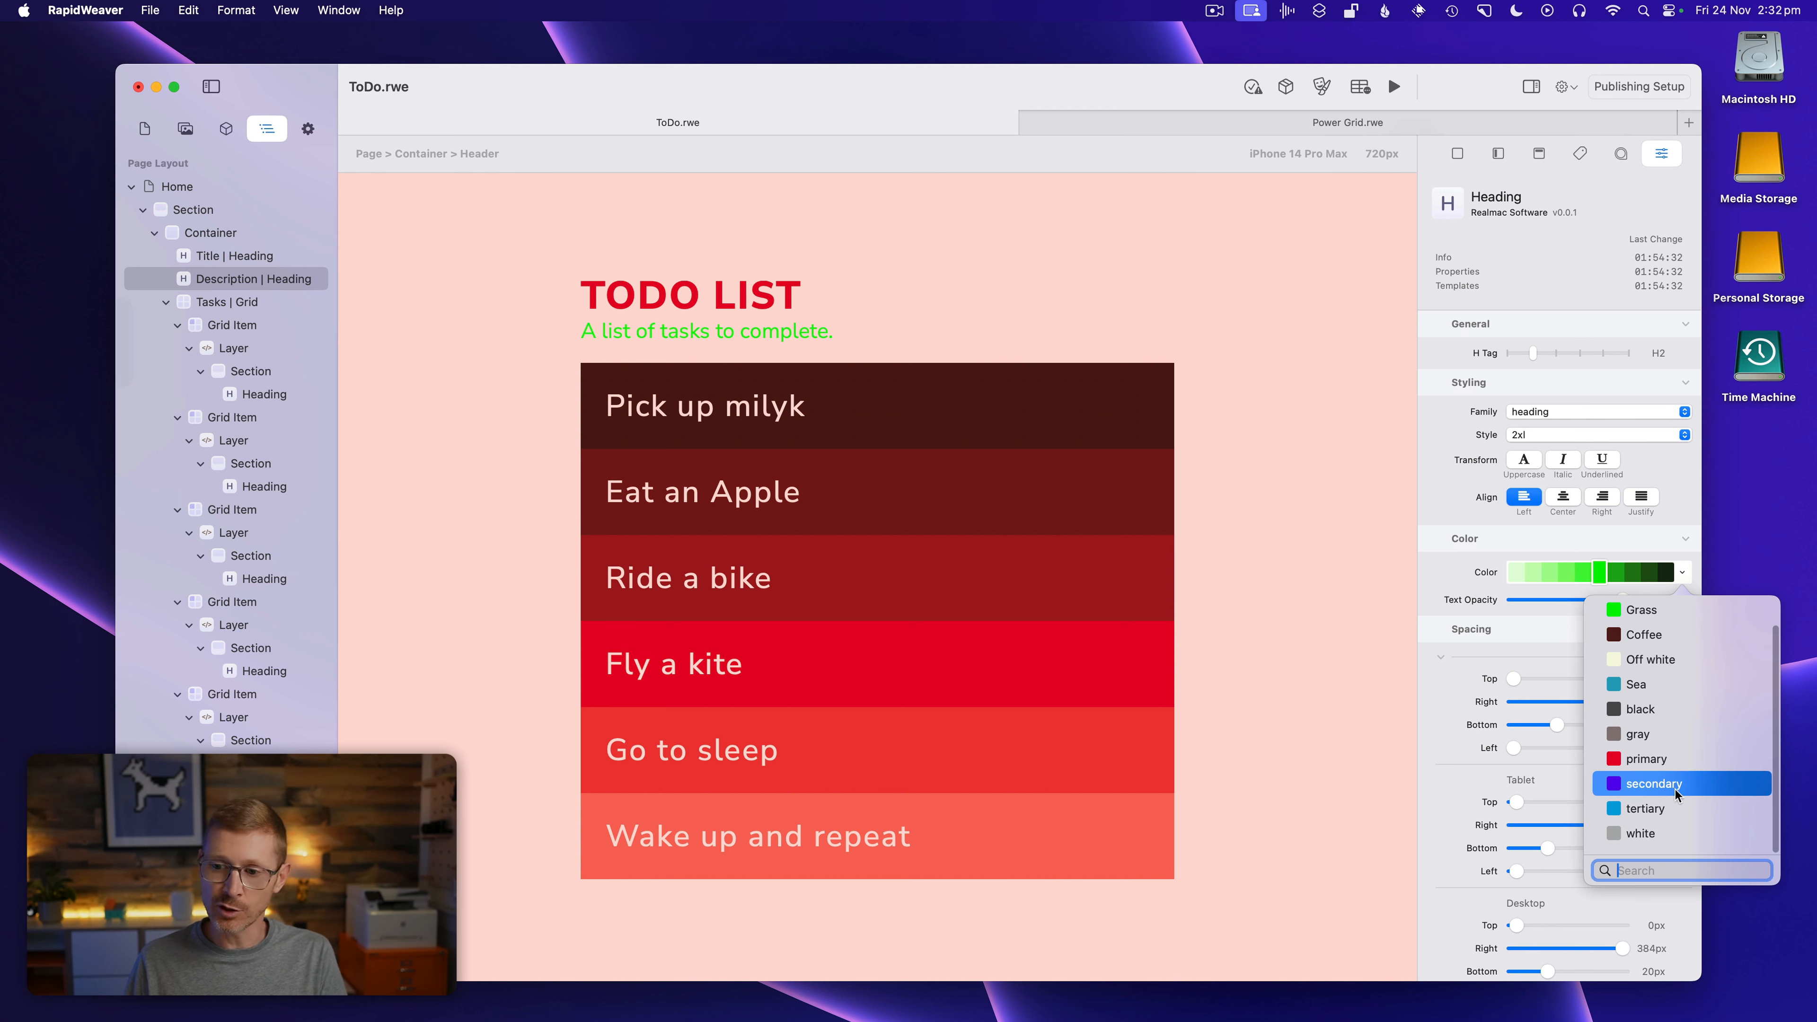
pyautogui.click(1681, 757)
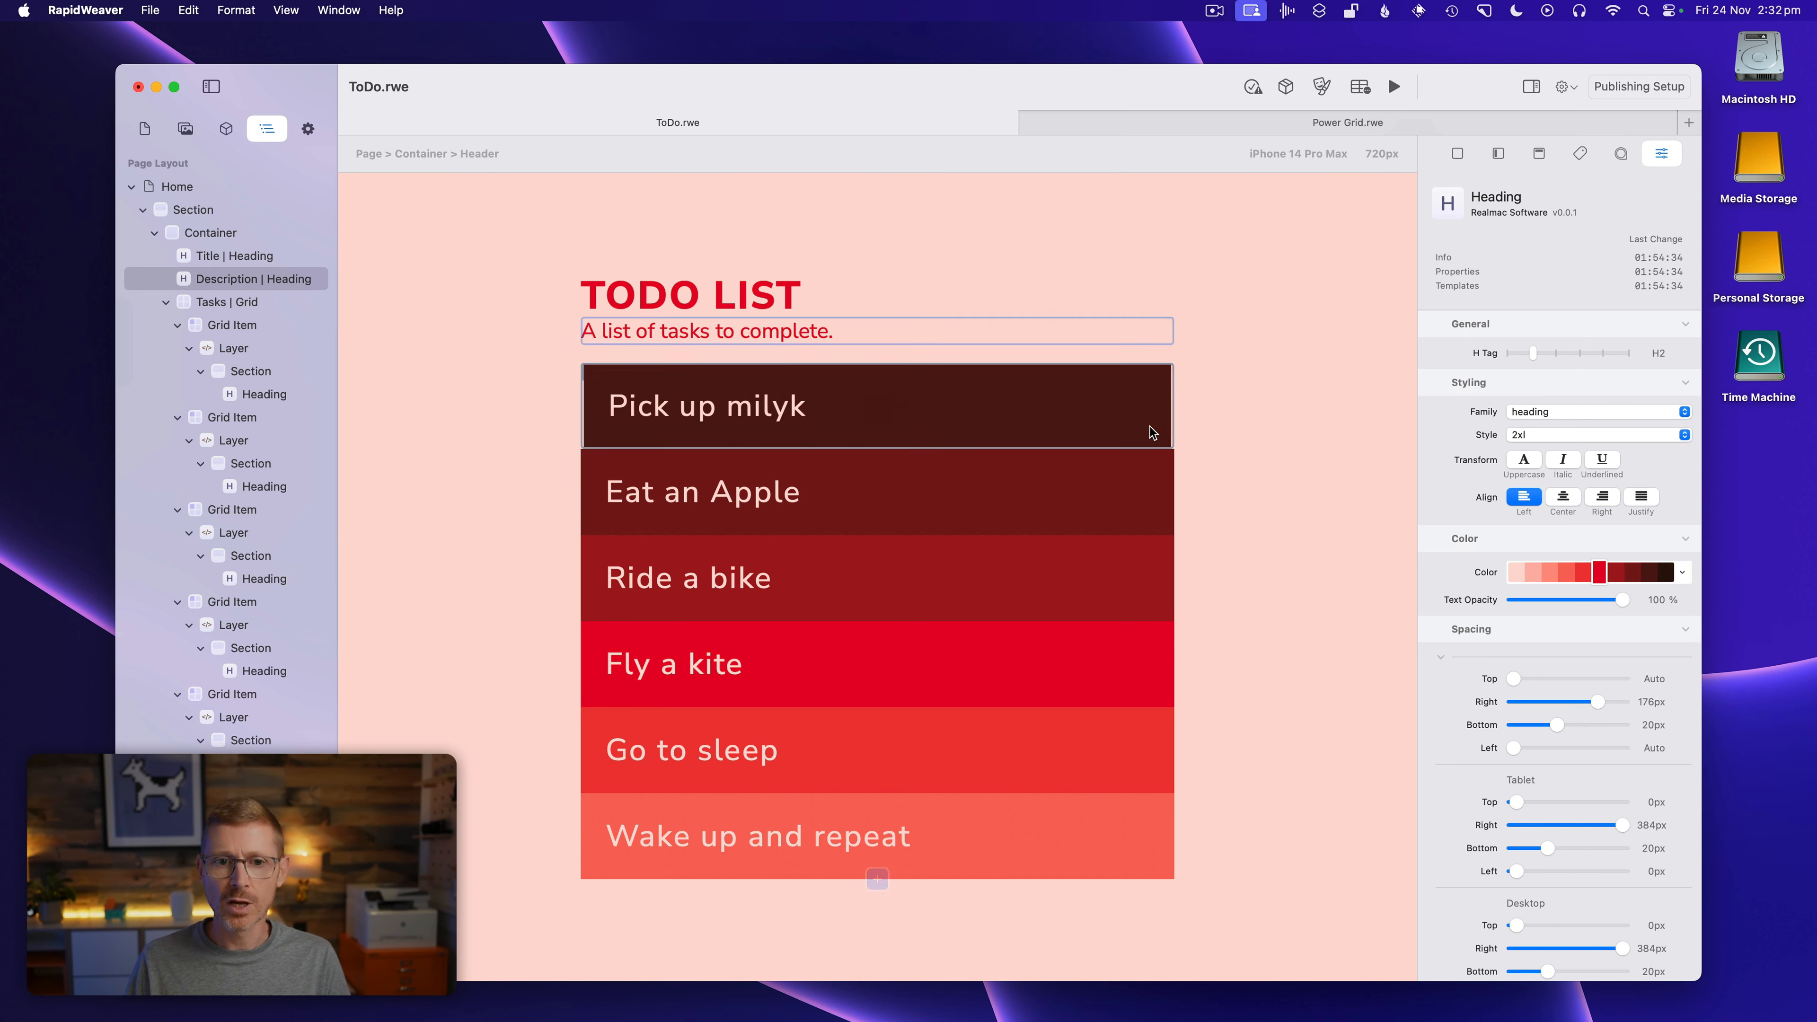
# Set the TODO LIST title to the 700 shade of its primary colour and select the outer page section
pyautogui.click(730, 307)
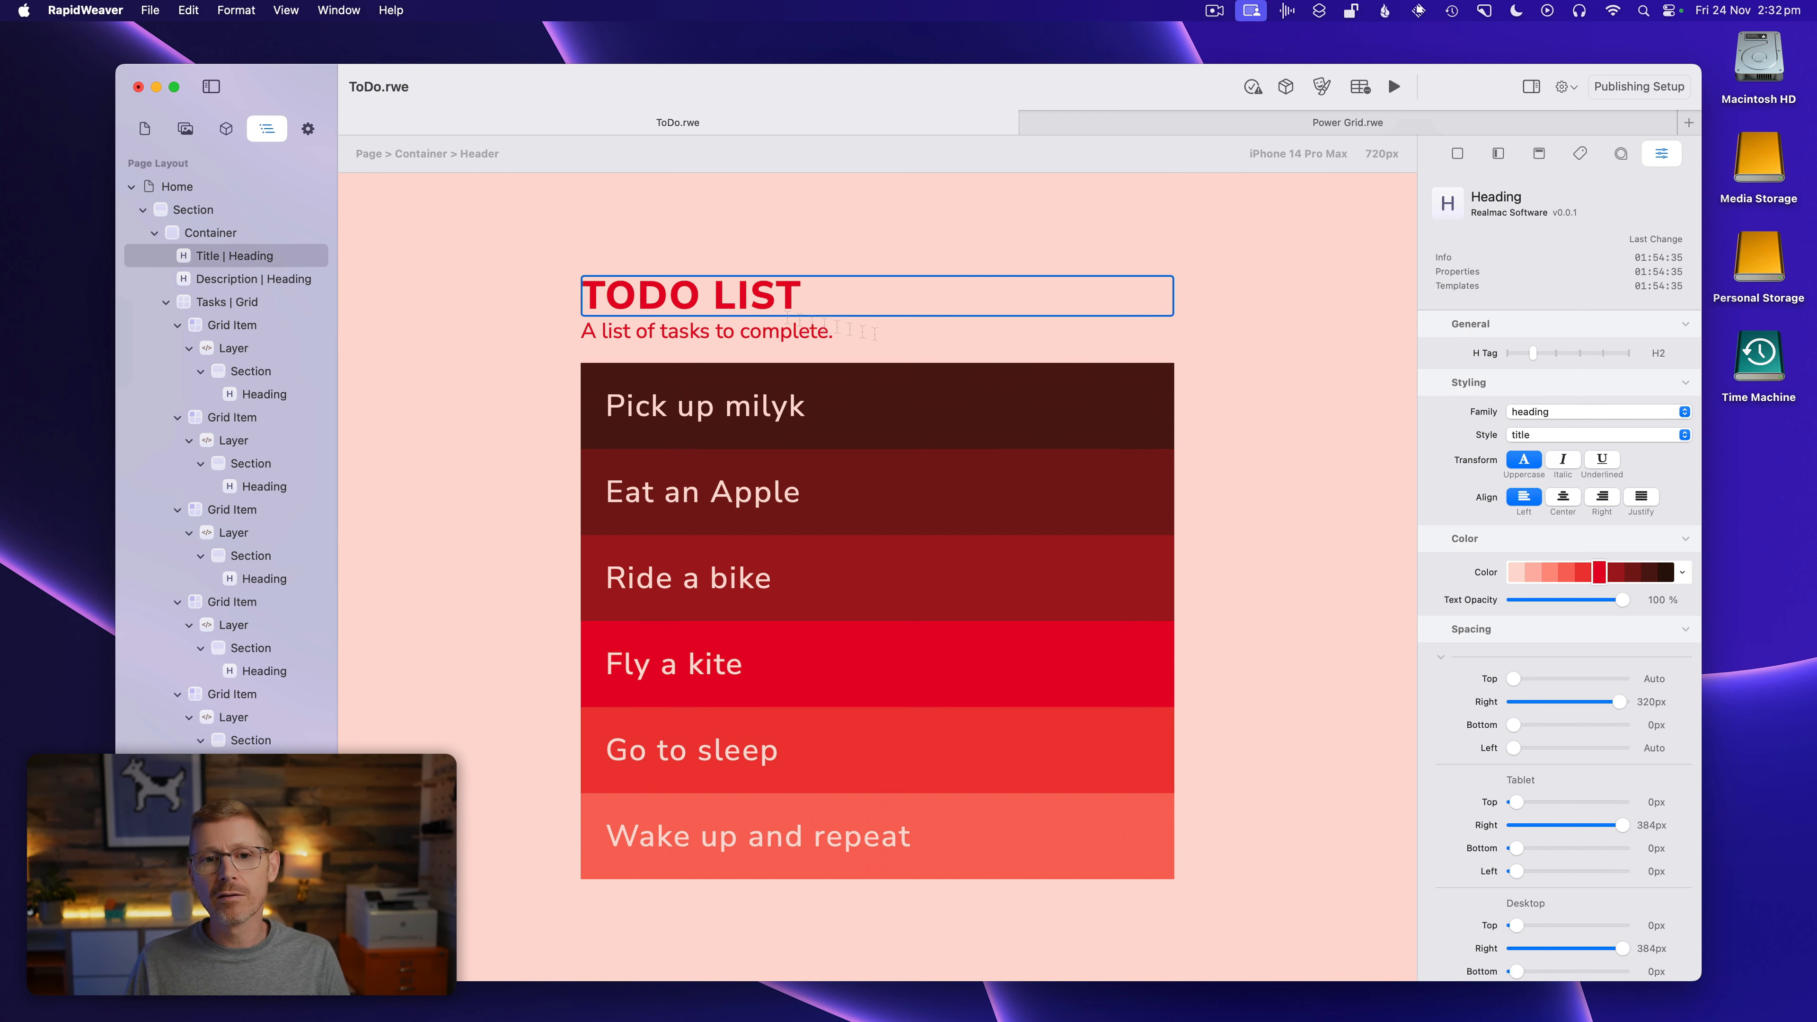
pyautogui.click(1648, 574)
pyautogui.click(1635, 572)
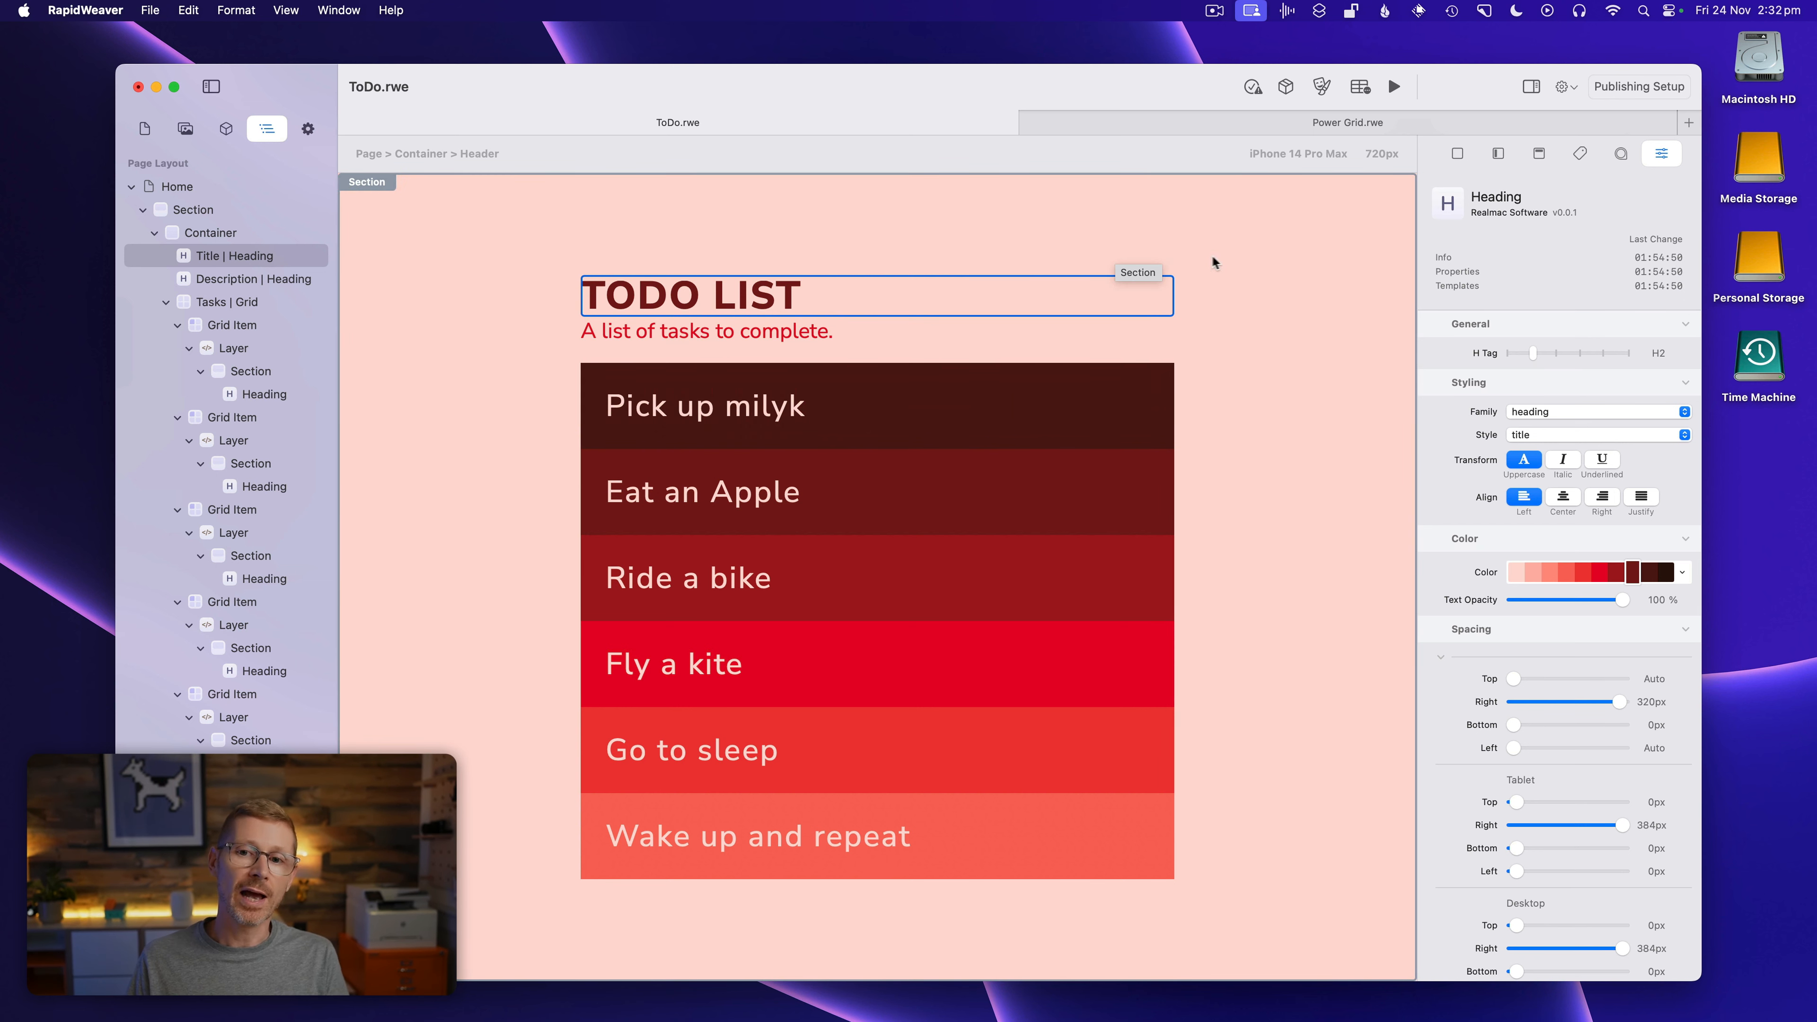
pyautogui.click(1277, 292)
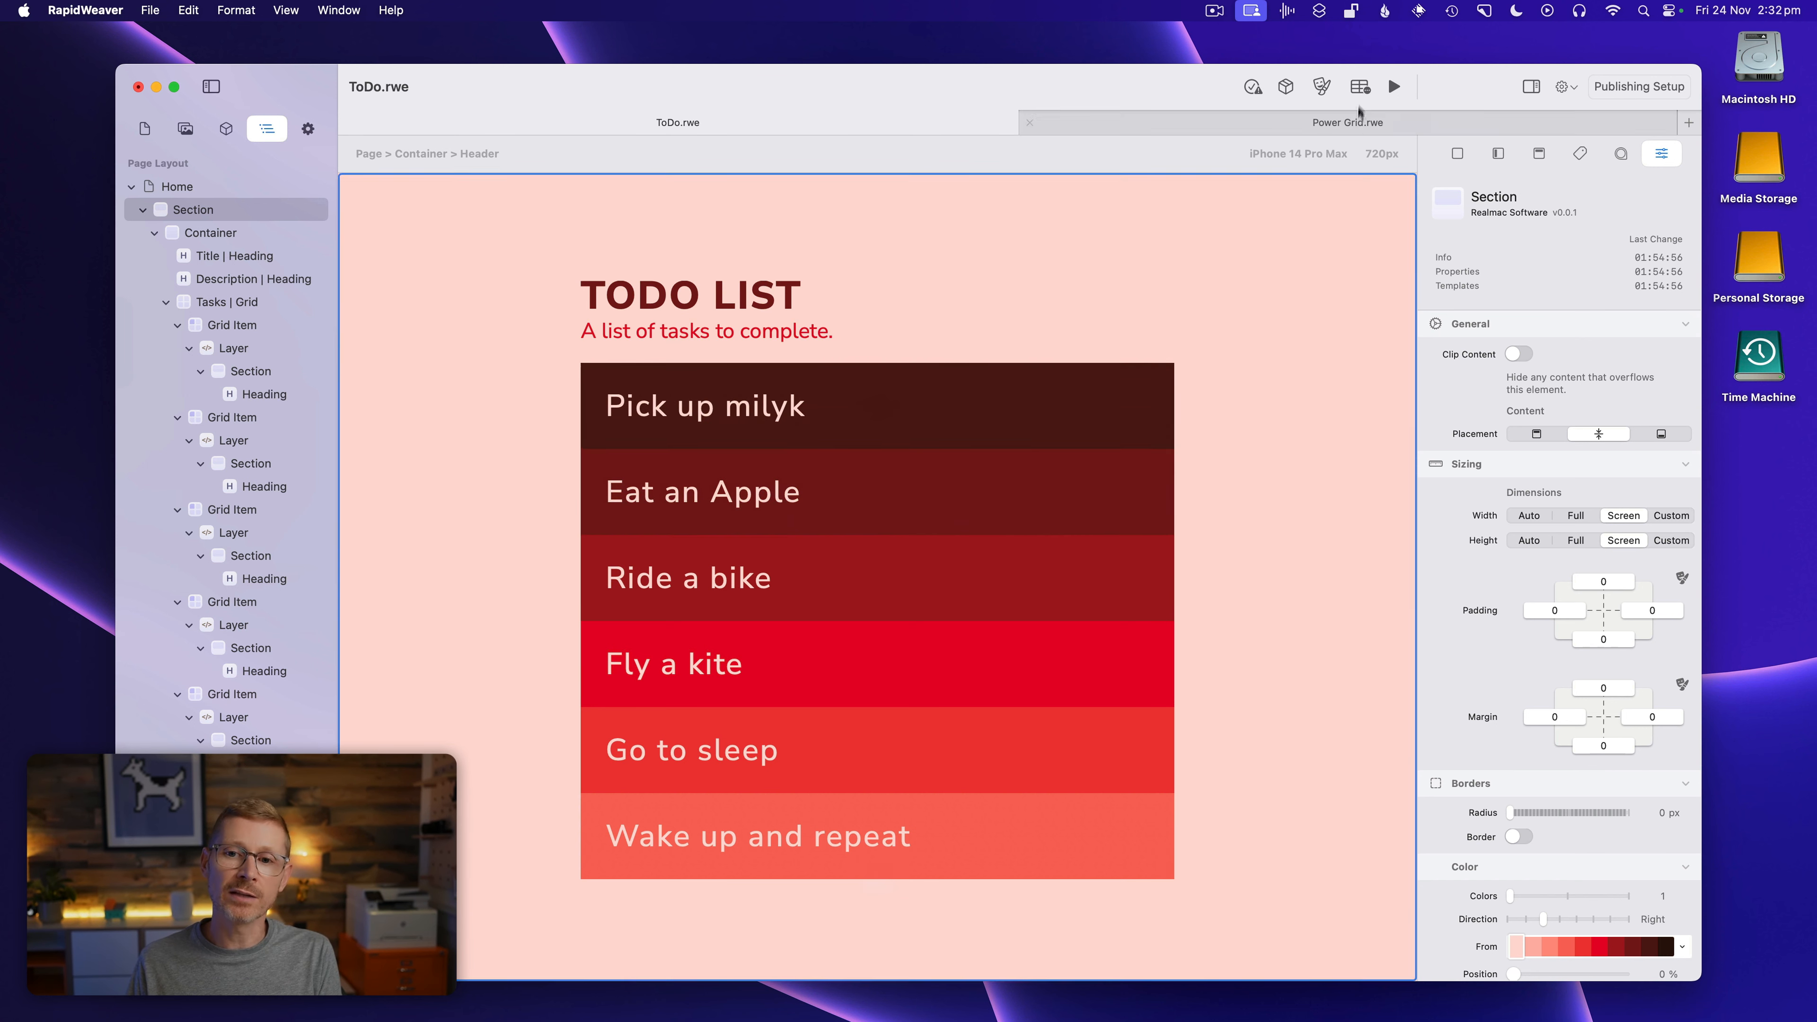
# Adjust the base of the primary theme colour to a slightly warmer red and close the theme settings
pyautogui.click(1322, 88)
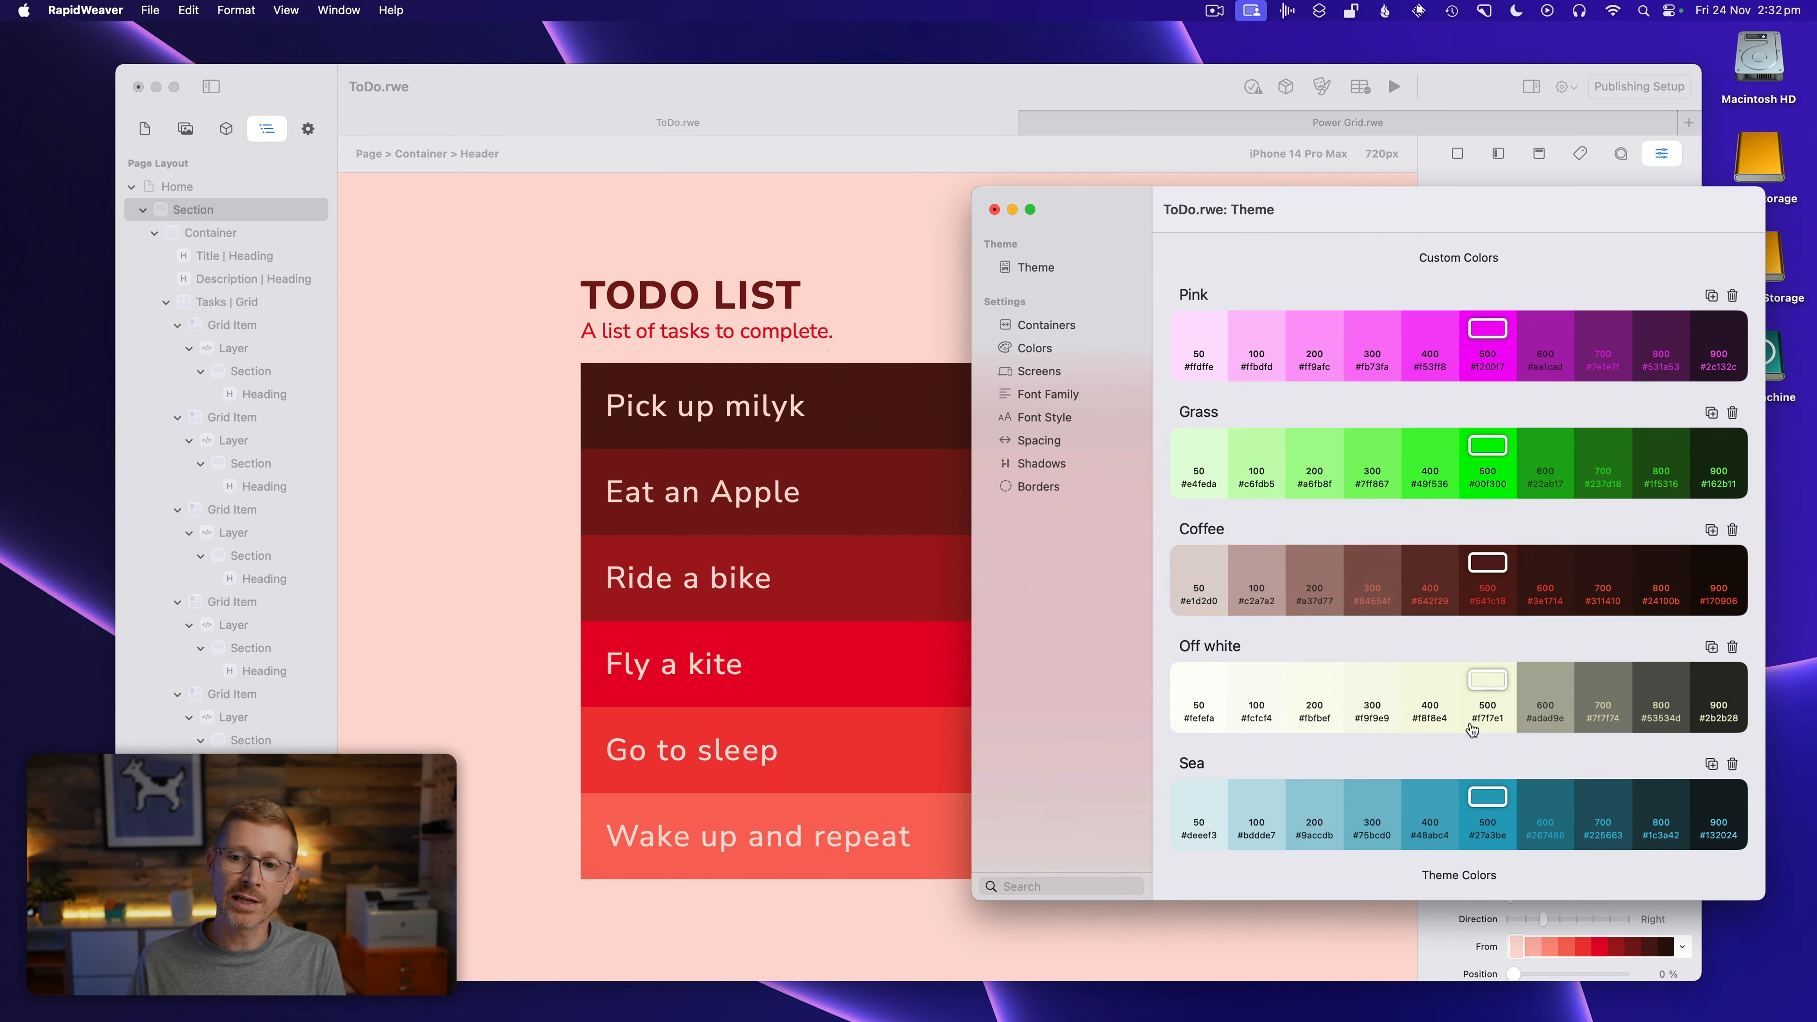
pyautogui.scroll(-7, 1469, 716)
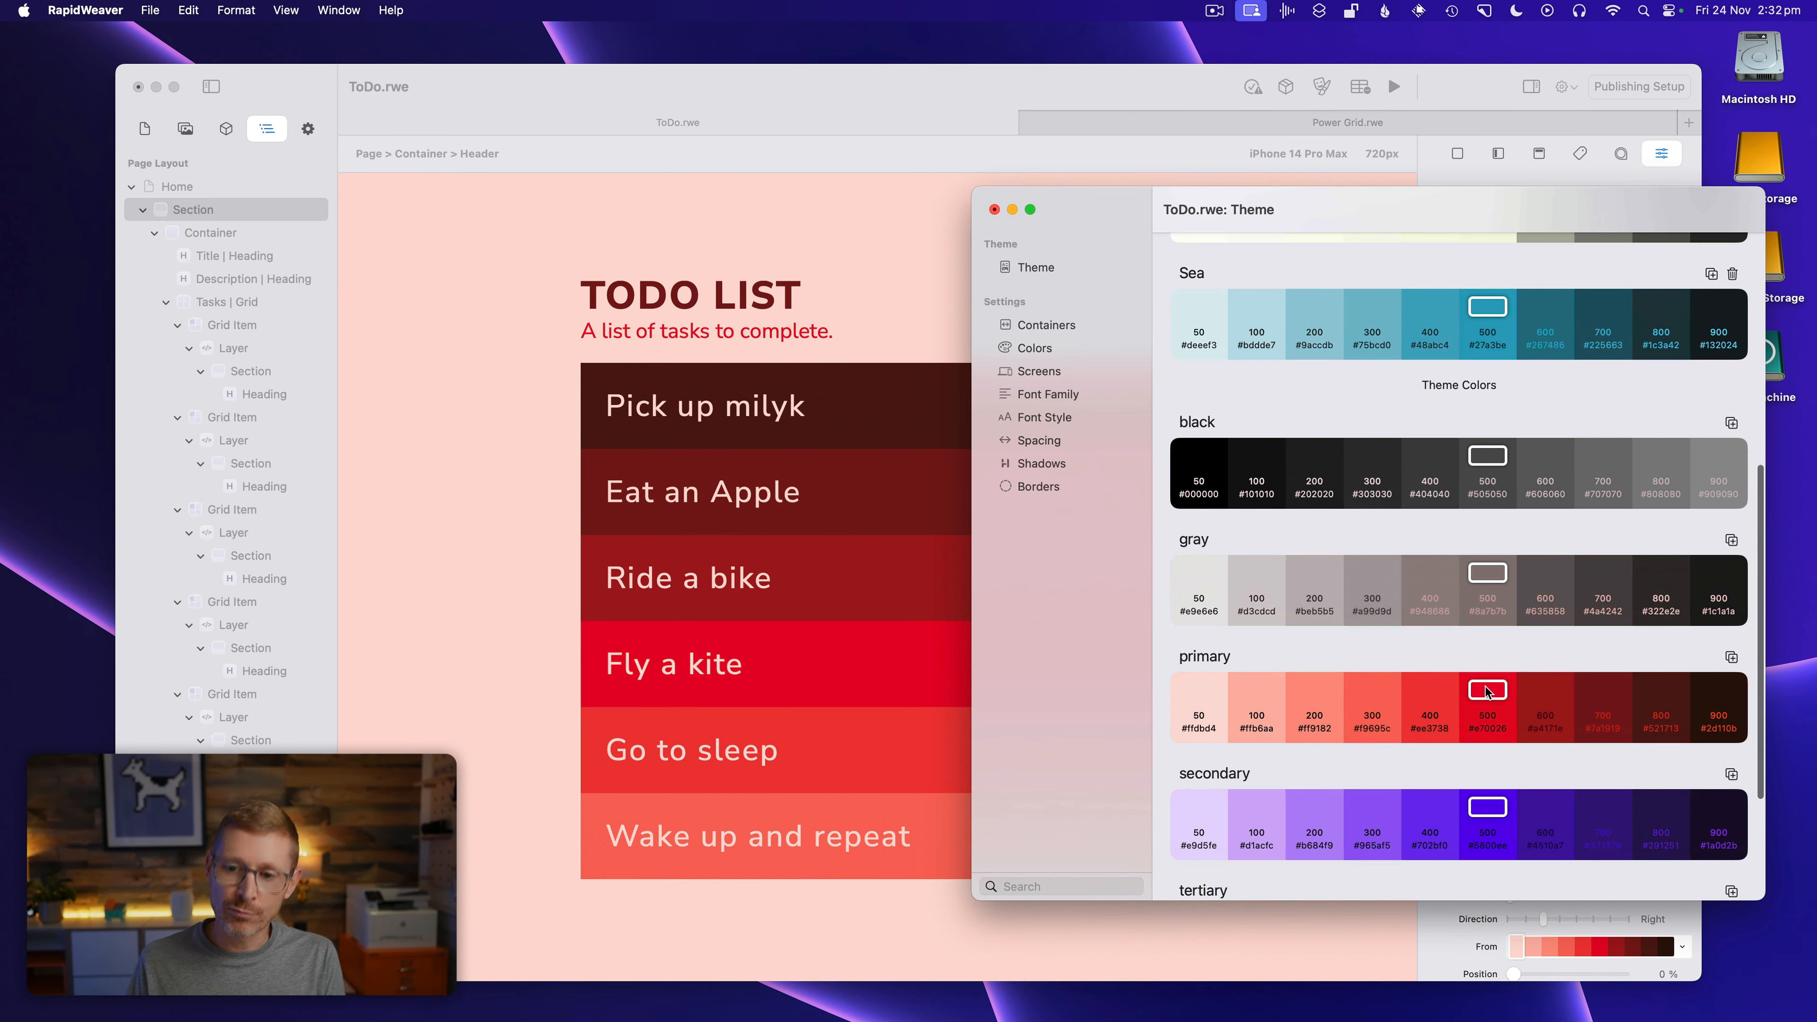
pyautogui.click(1487, 692)
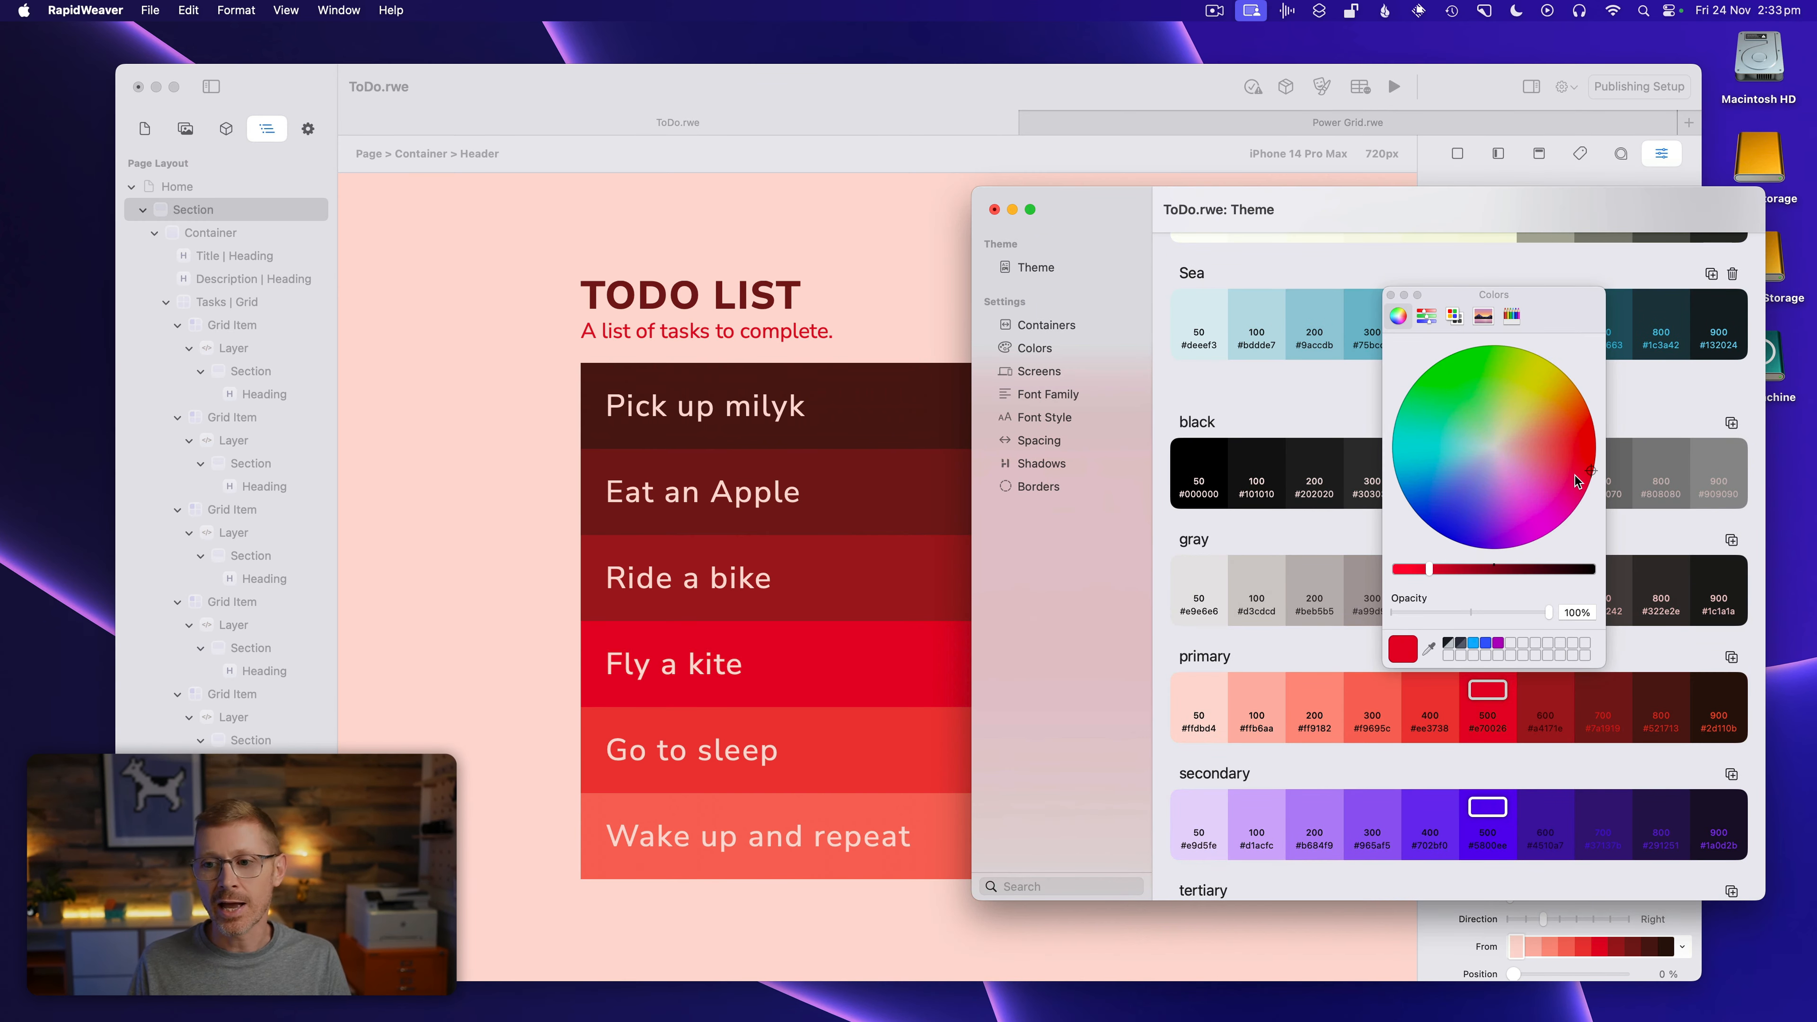
pyautogui.moveTo(1577, 478)
pyautogui.mouseDown()
pyautogui.moveTo(1560, 519)
pyautogui.moveTo(1428, 517)
pyautogui.moveTo(1389, 452)
pyautogui.moveTo(1452, 548)
pyautogui.moveTo(1531, 555)
pyautogui.moveTo(1546, 580)
pyautogui.moveTo(1420, 501)
pyautogui.moveTo(1578, 354)
pyautogui.moveTo(1585, 512)
pyautogui.moveTo(1517, 547)
pyautogui.moveTo(1604, 525)
pyautogui.moveTo(1596, 459)
pyautogui.moveTo(1560, 525)
pyautogui.moveTo(1594, 523)
pyautogui.moveTo(1630, 463)
pyautogui.moveTo(1638, 476)
pyautogui.moveTo(1585, 494)
pyautogui.moveTo(1649, 486)
pyautogui.mouseUp()
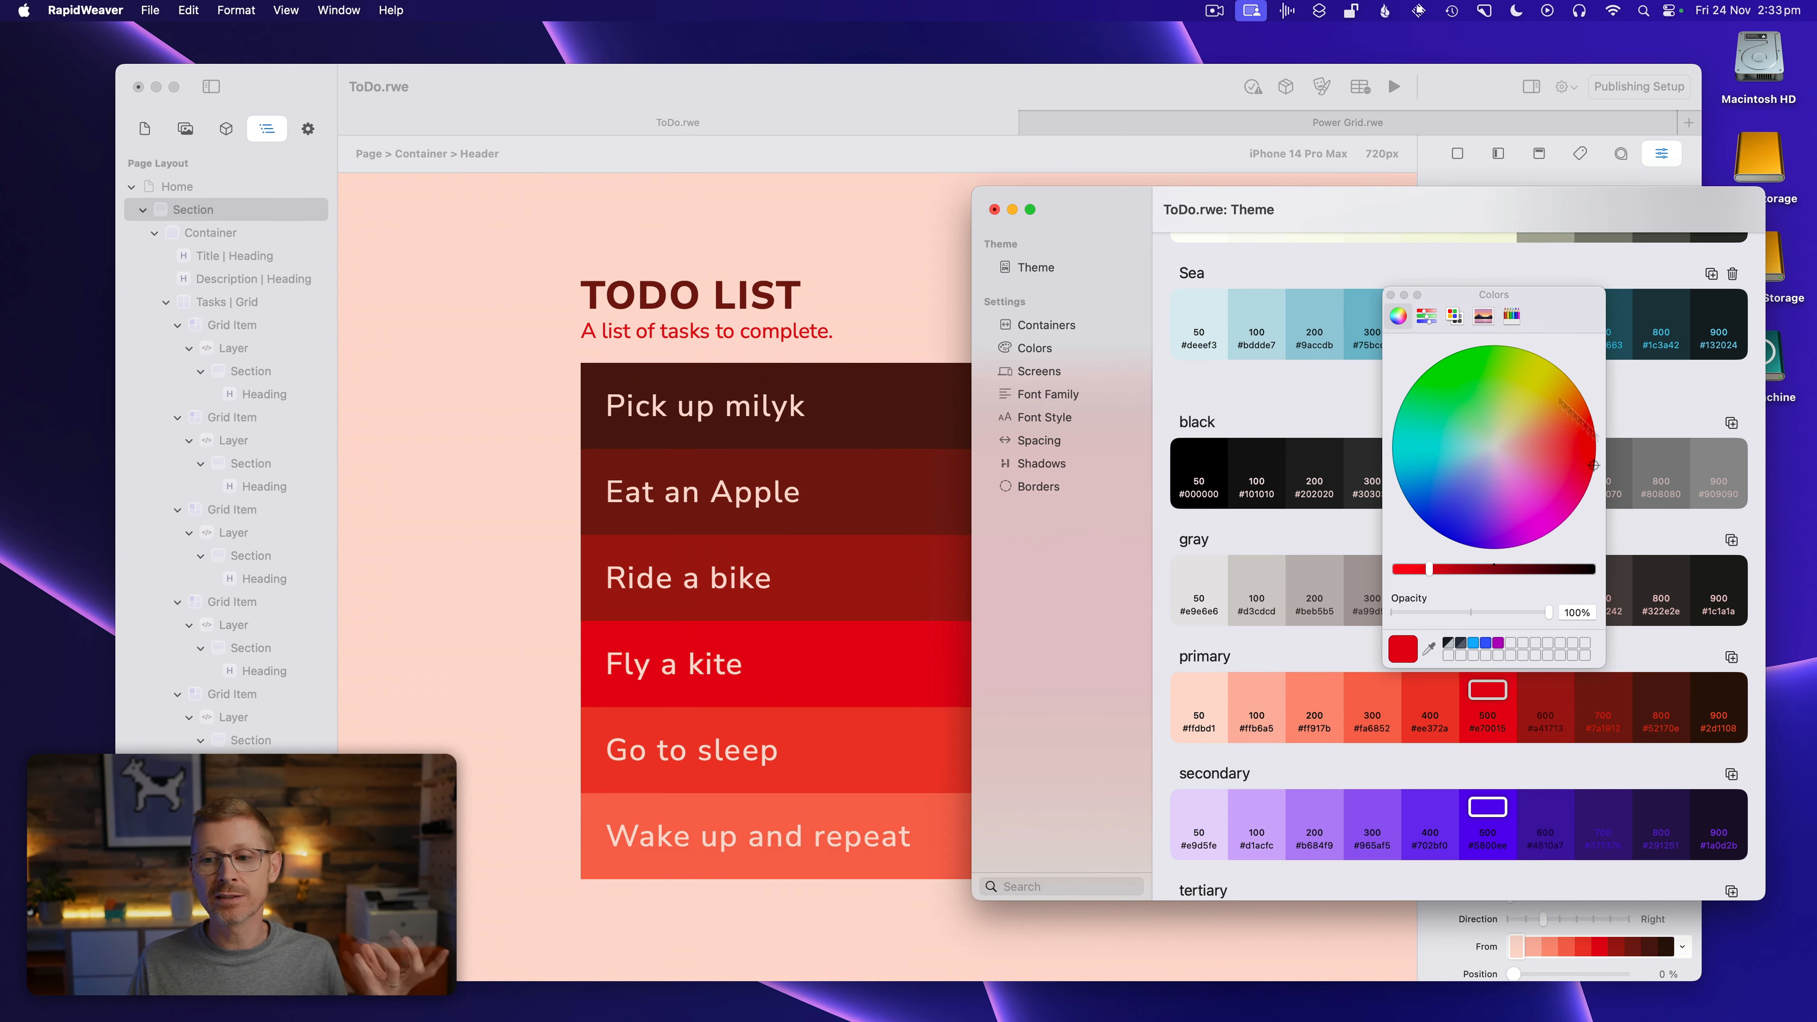
pyautogui.click(1391, 295)
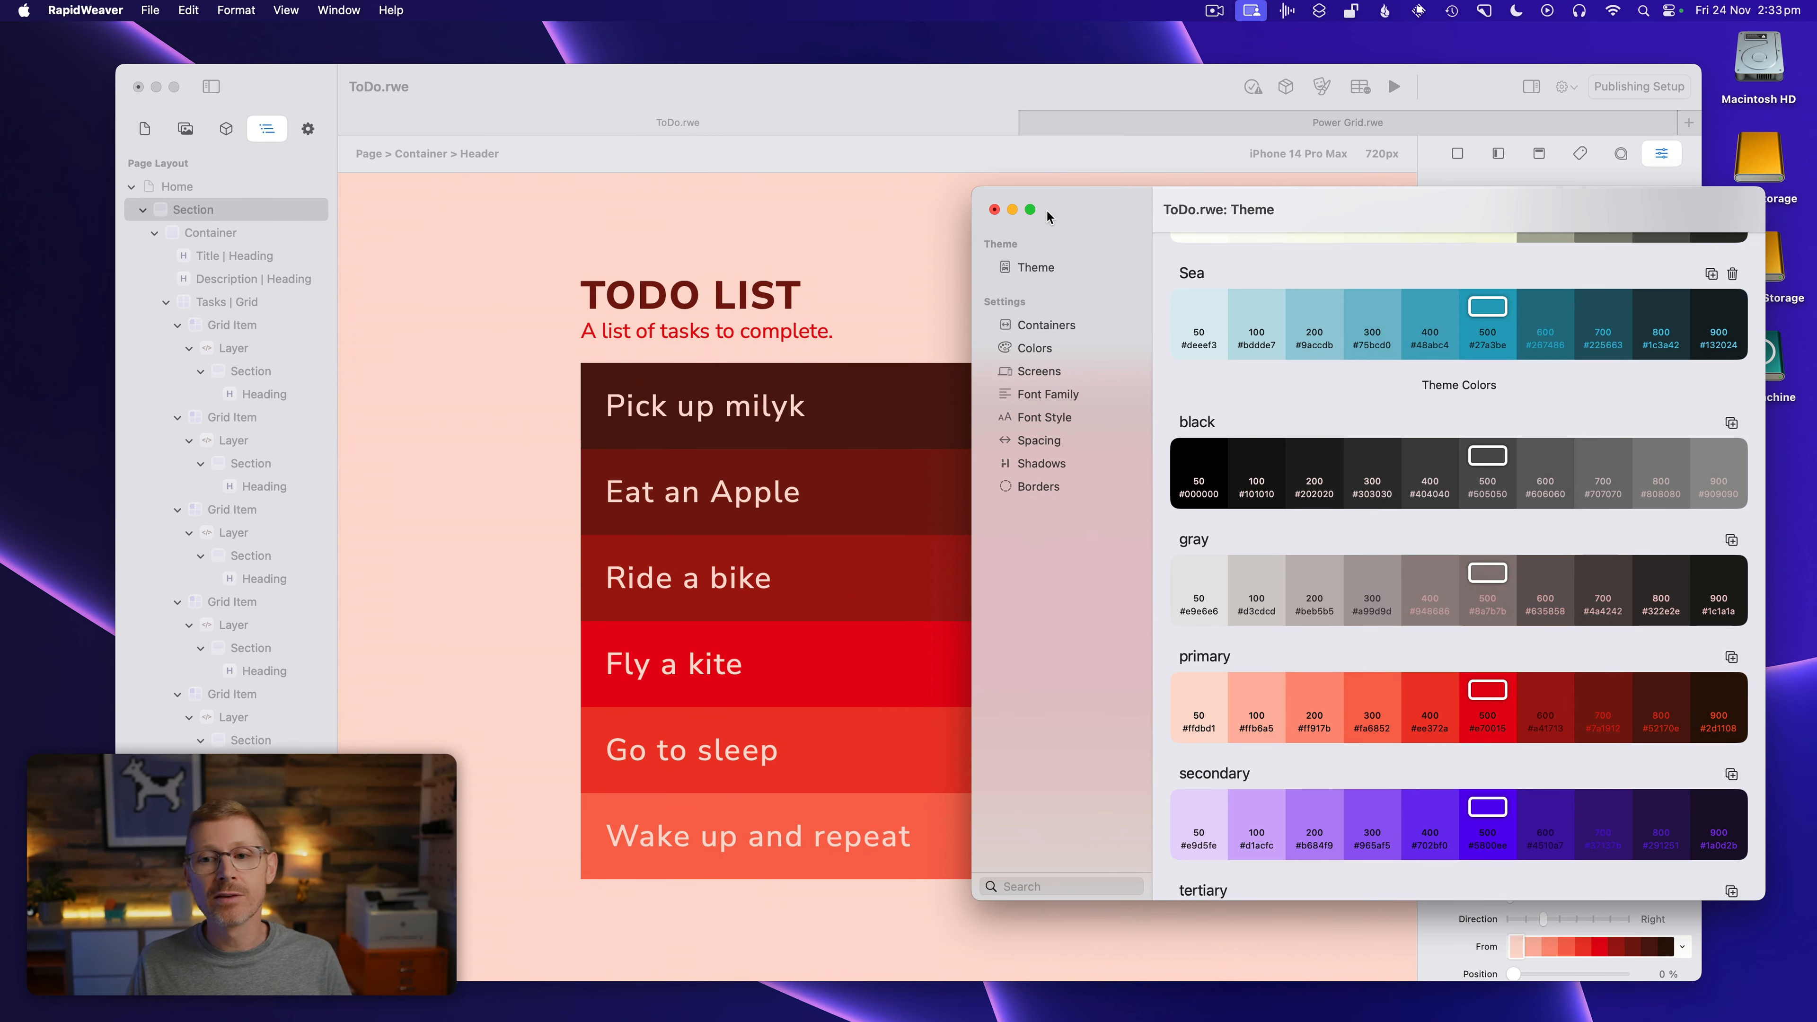
pyautogui.click(995, 209)
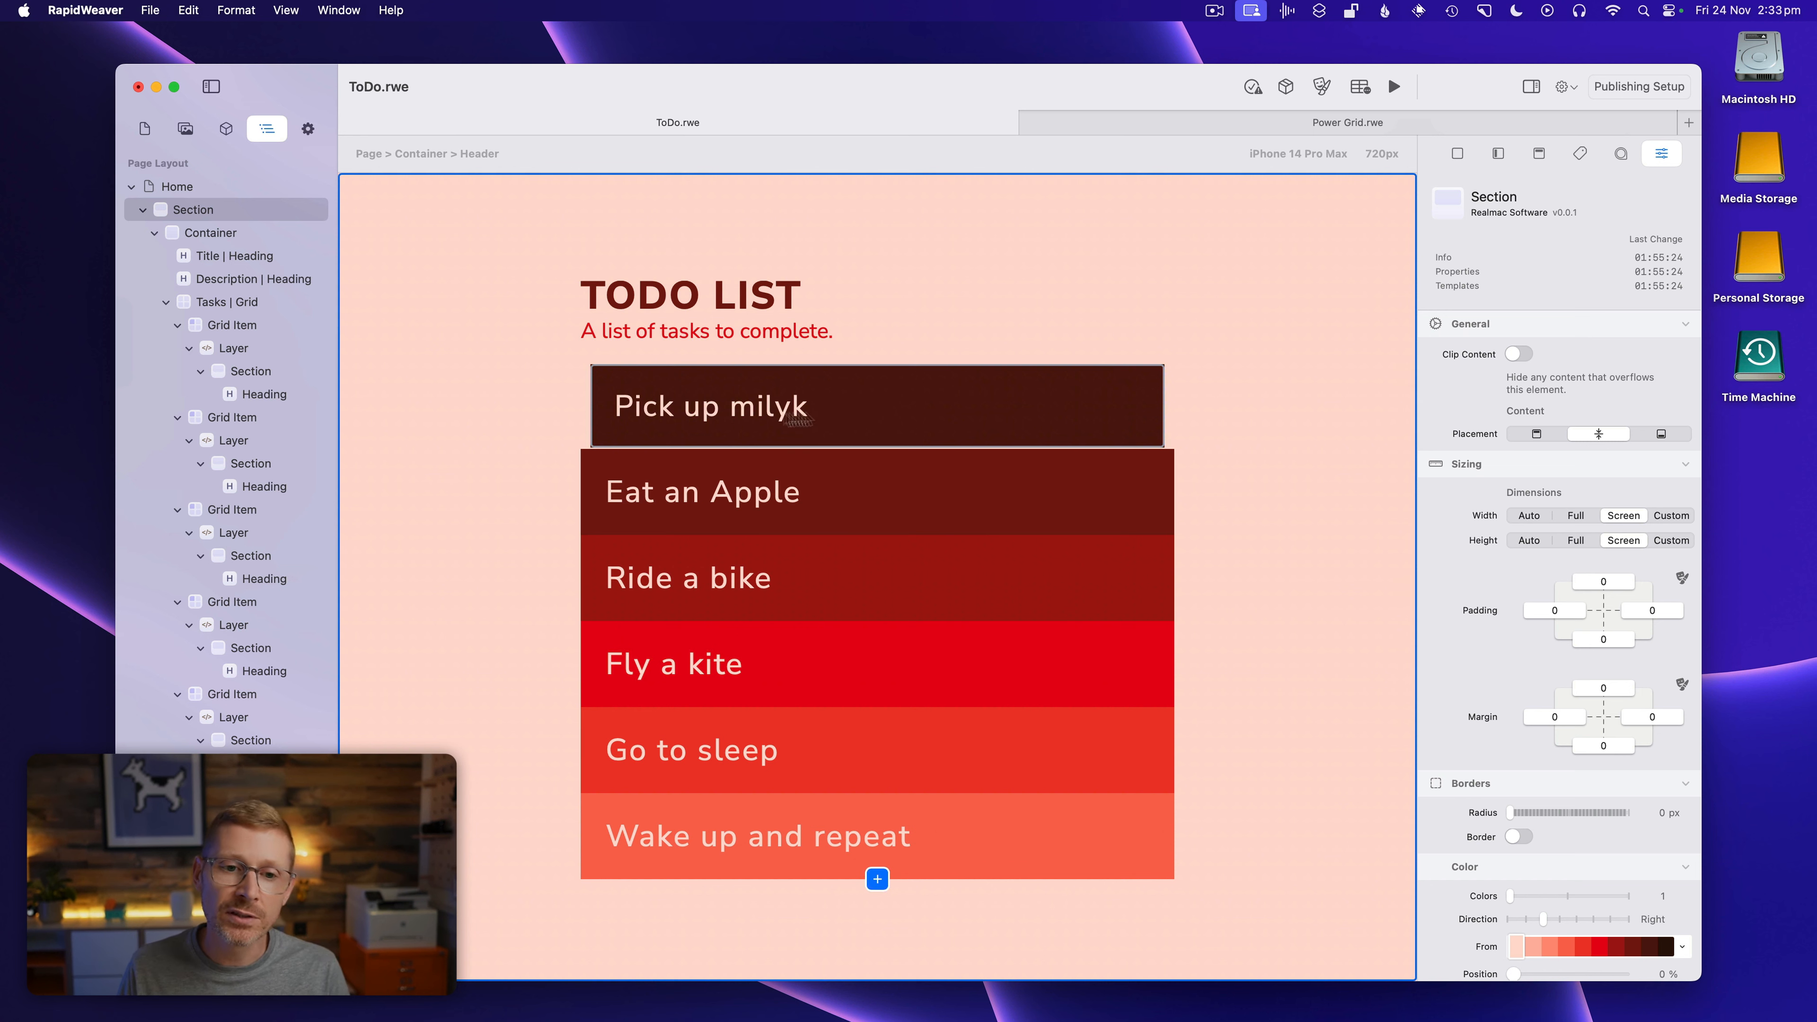
# Examine the font style choices for the TODO LIST title and the Pick up milyk heading without changing them
pyautogui.click(732, 397)
pyautogui.click(771, 285)
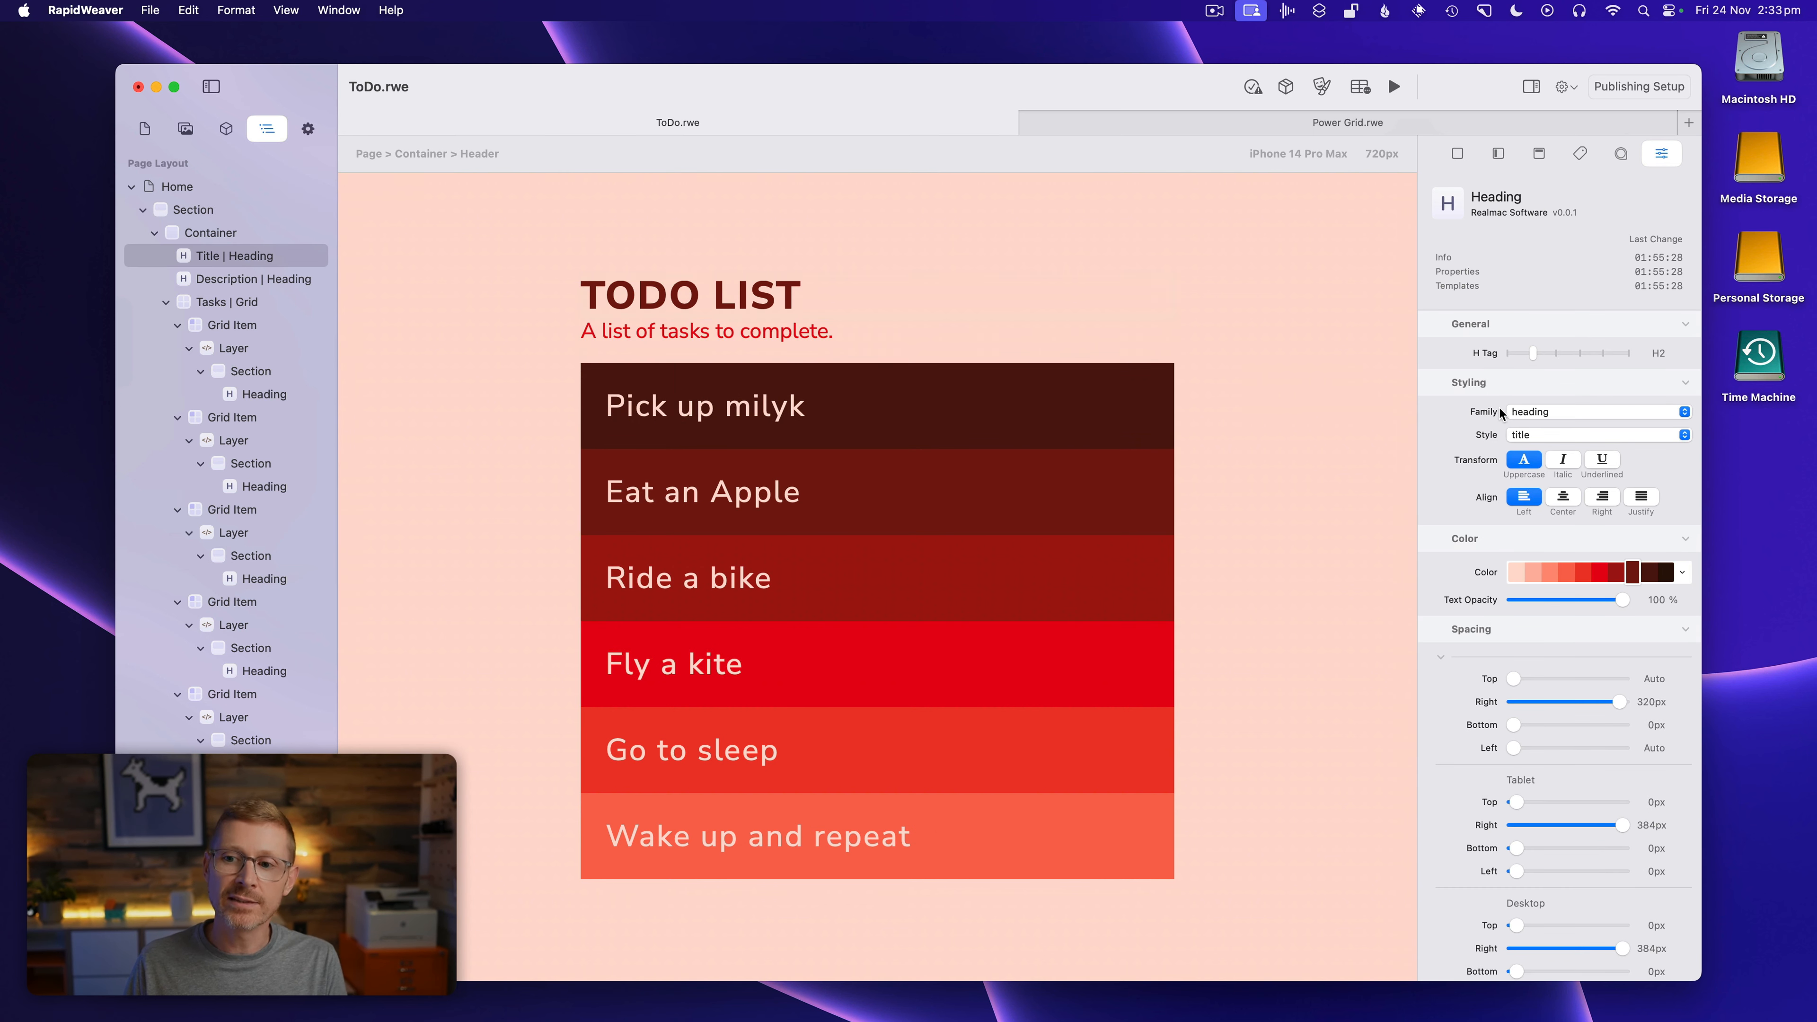
pyautogui.click(1535, 437)
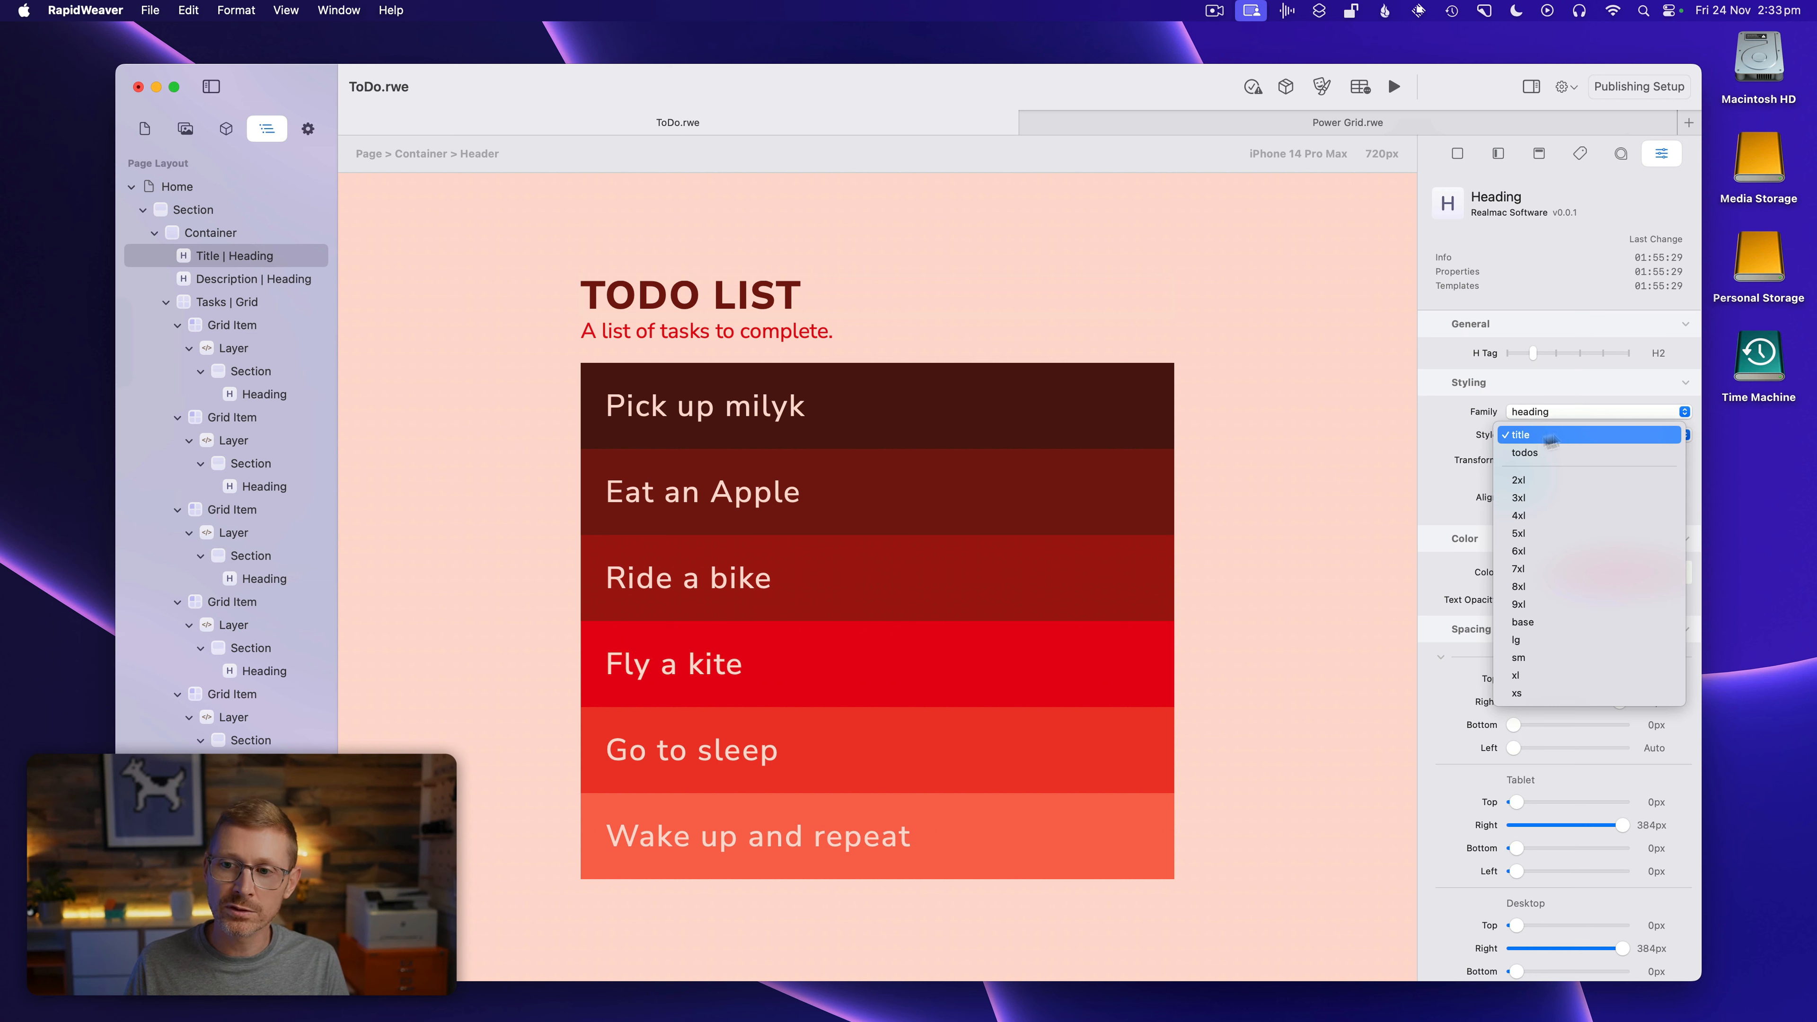
pyautogui.click(831, 398)
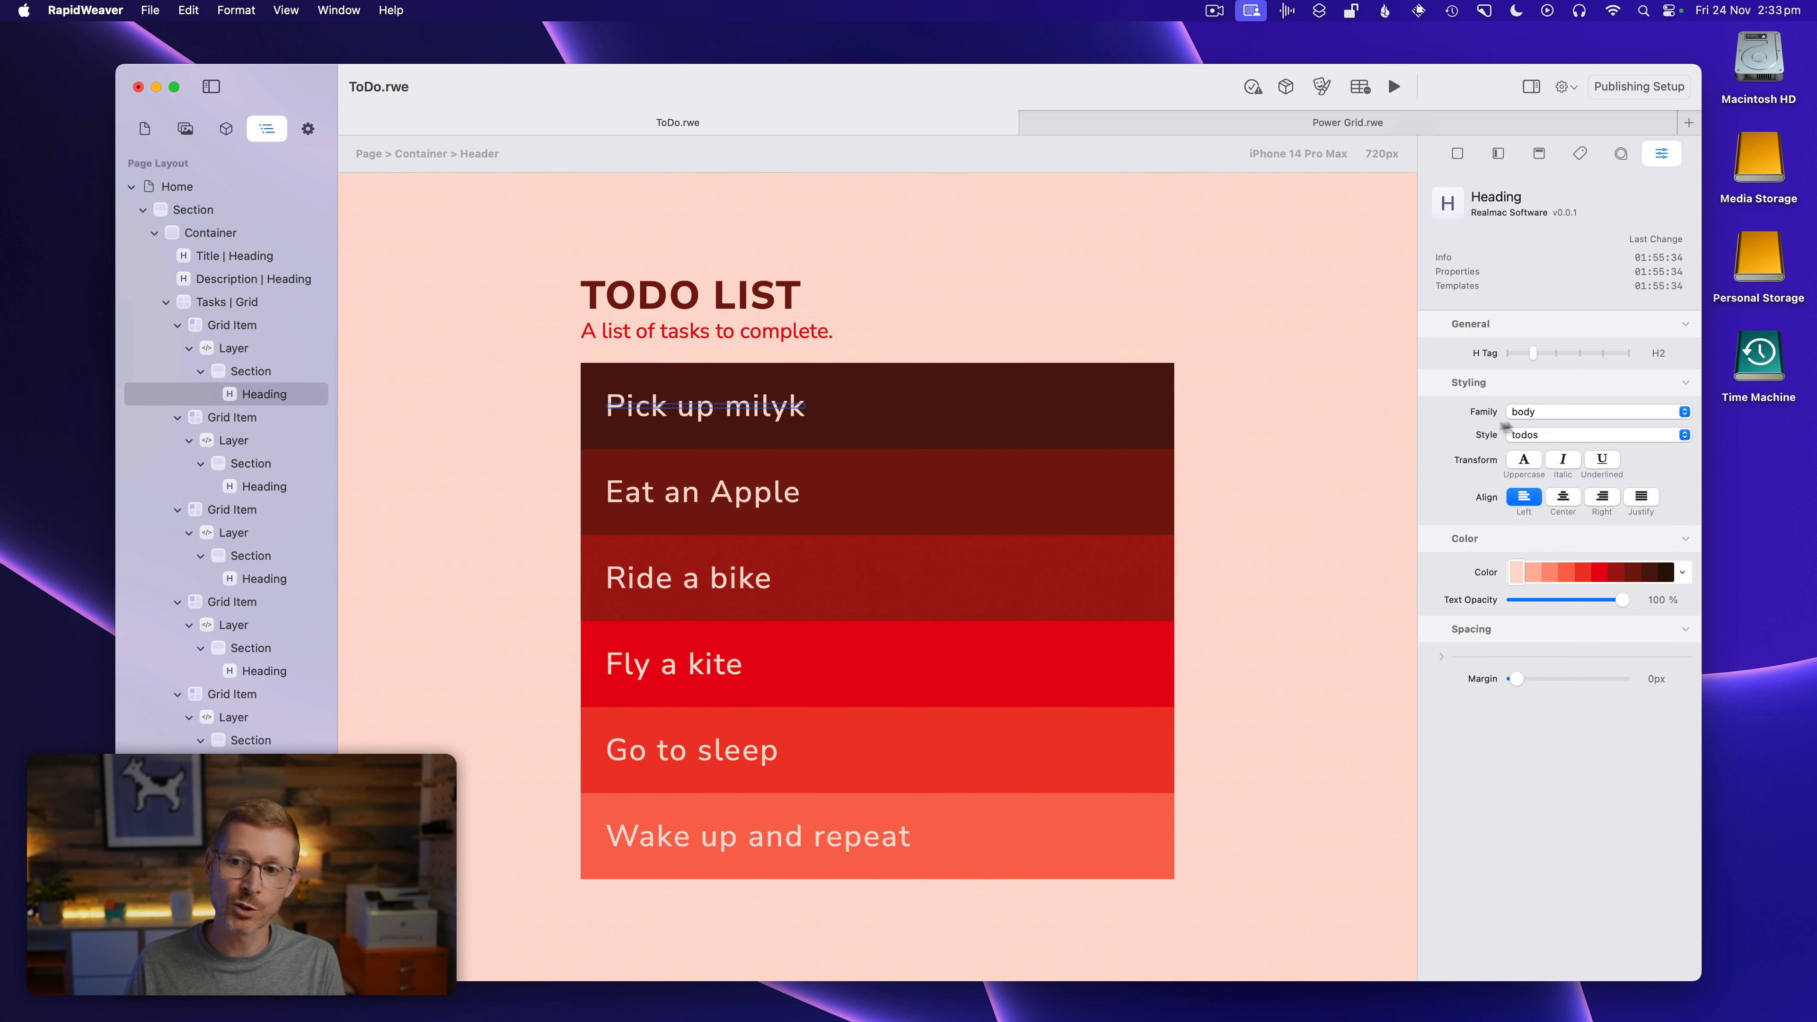
pyautogui.click(1528, 436)
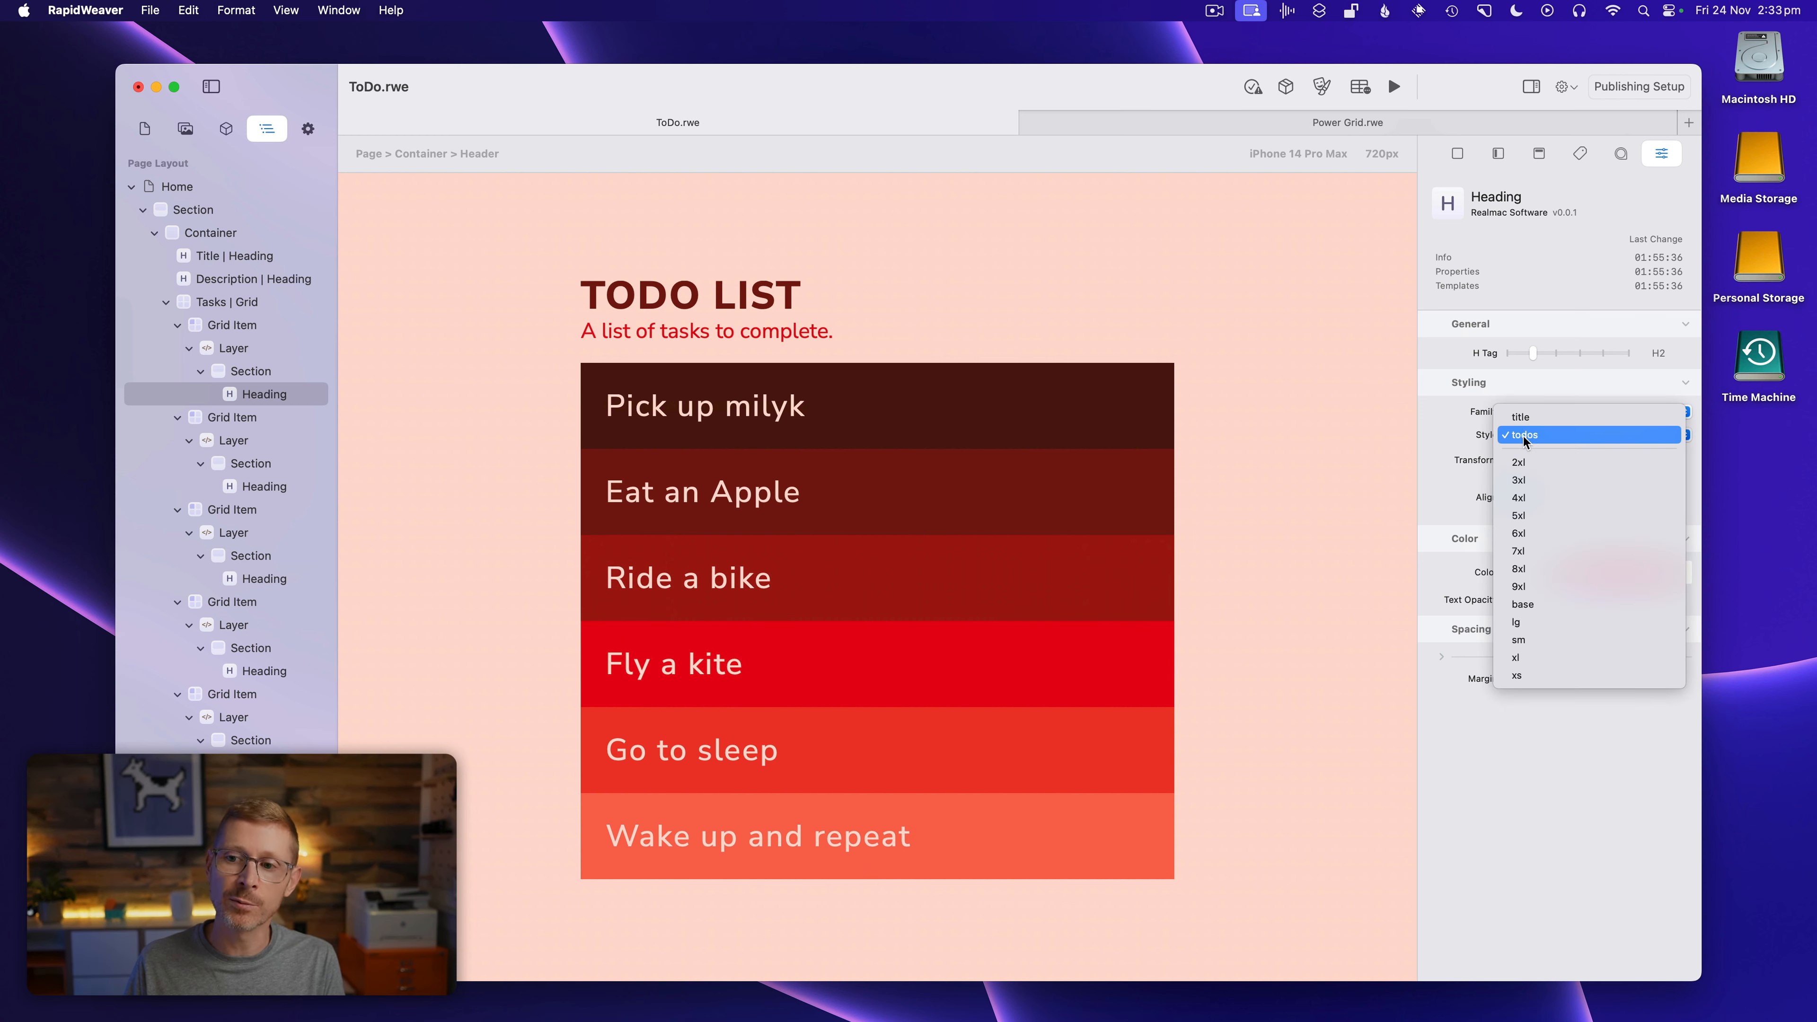
pyautogui.click(1244, 400)
# Set the Pick up milyk section's top padding to xl and link the bottom padding to the same value
pyautogui.click(937, 386)
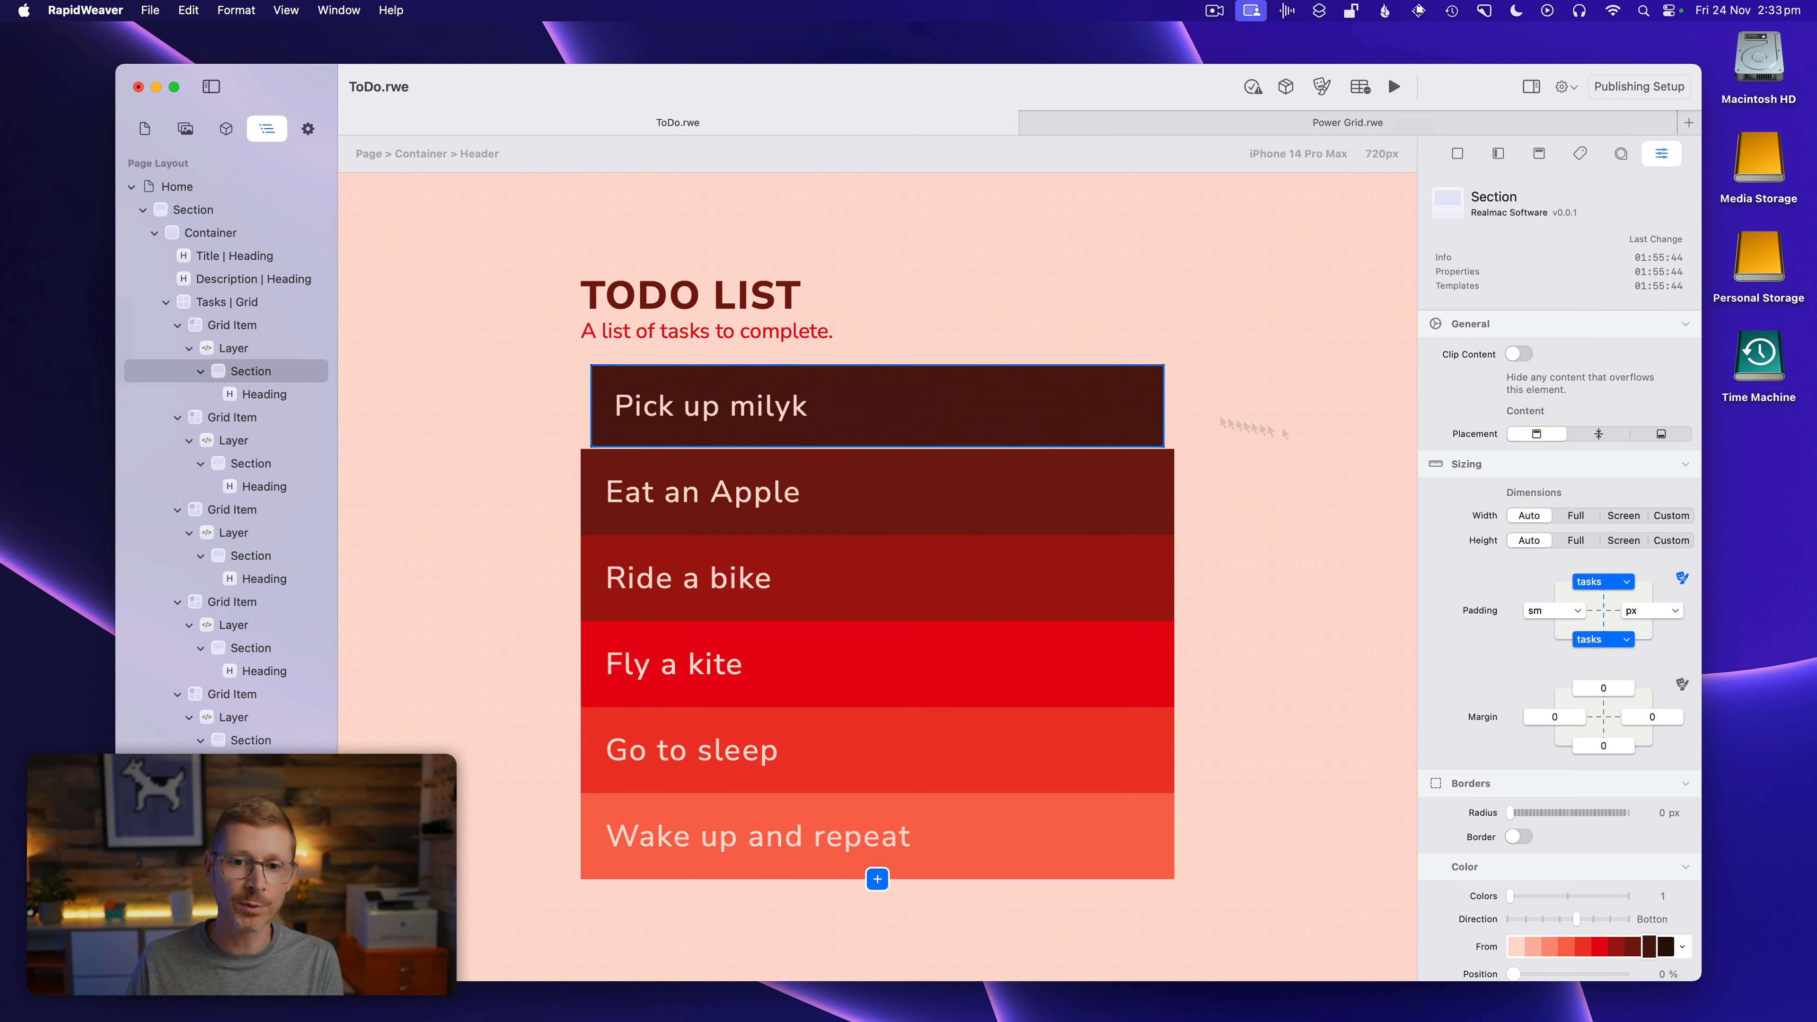
pyautogui.click(1607, 584)
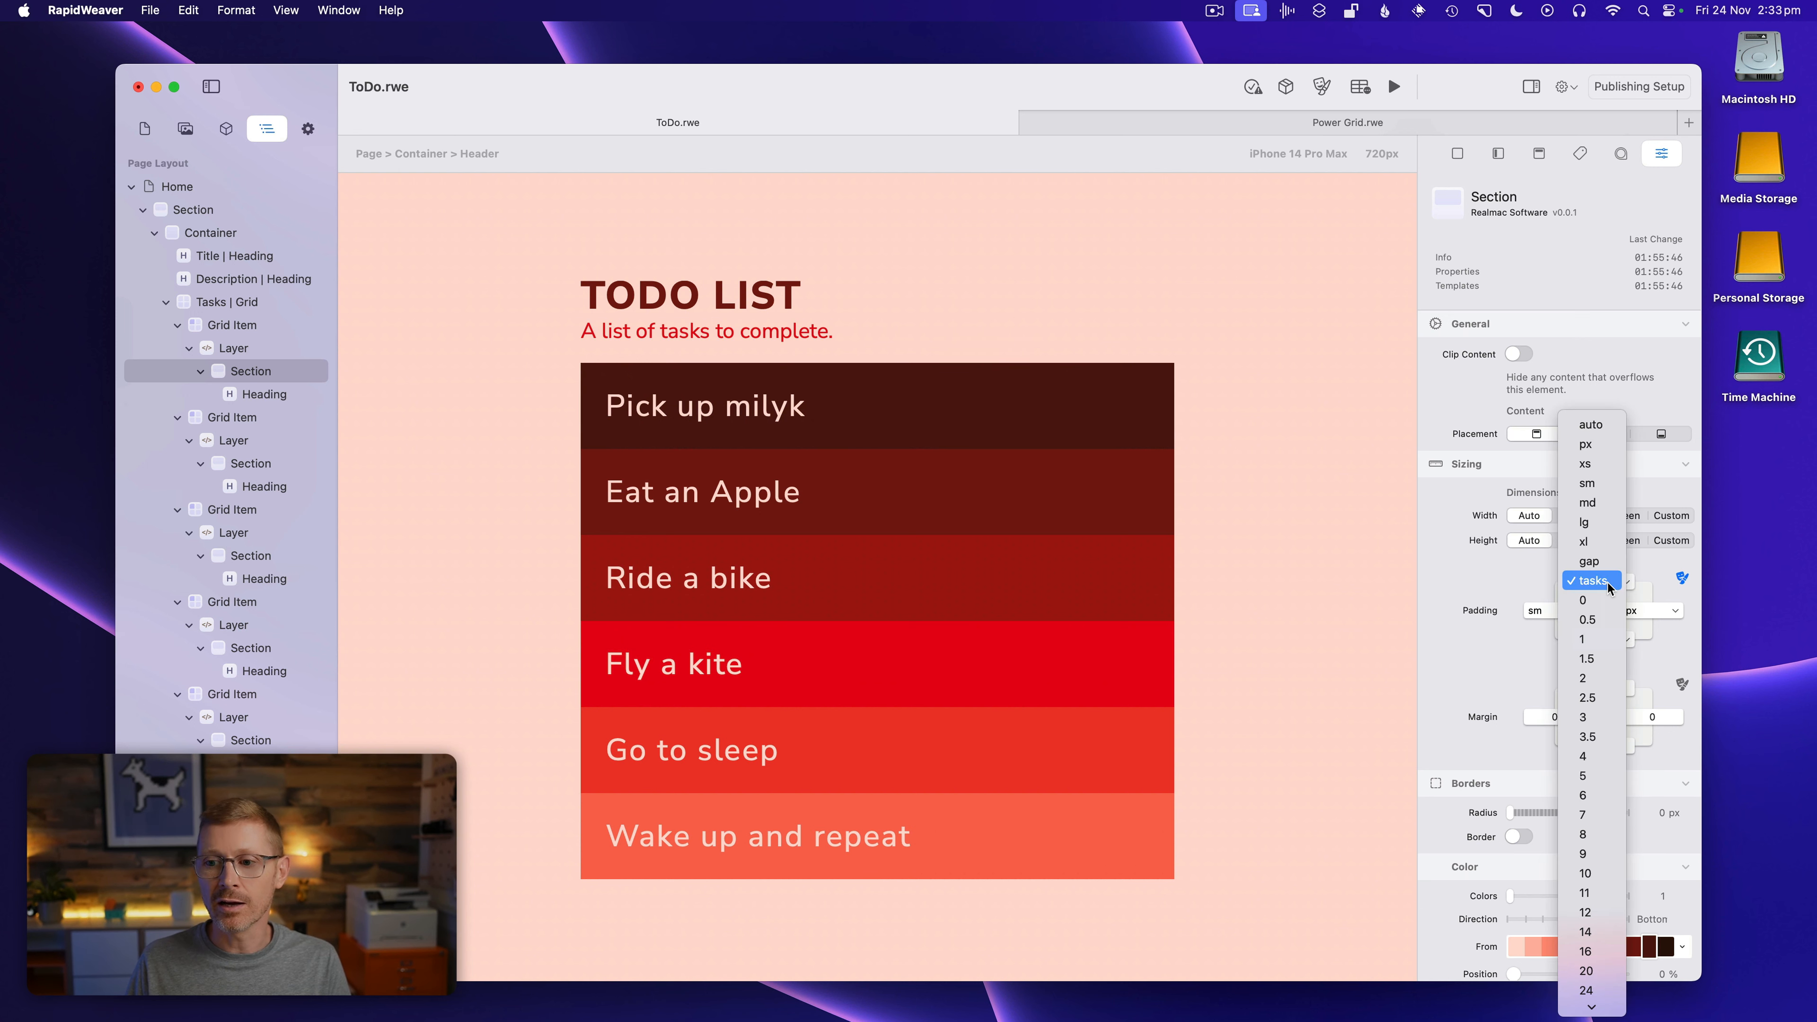
pyautogui.click(1608, 543)
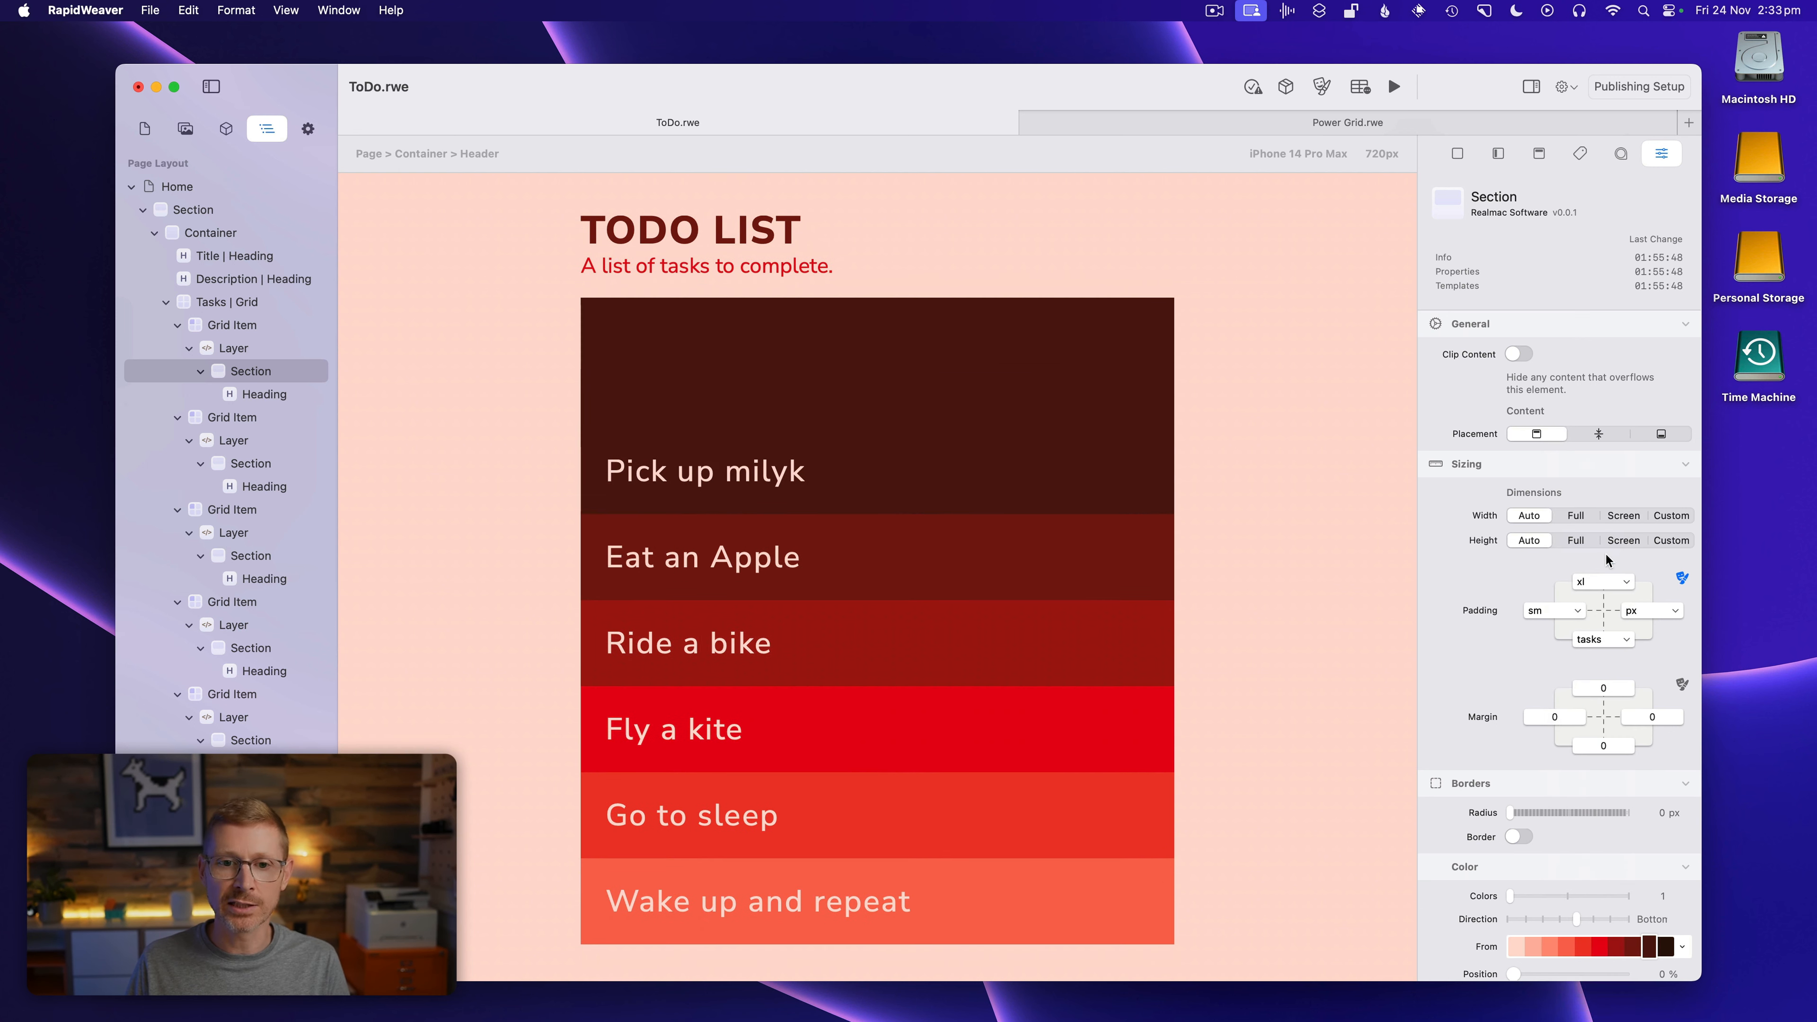
pyautogui.click(1603, 610)
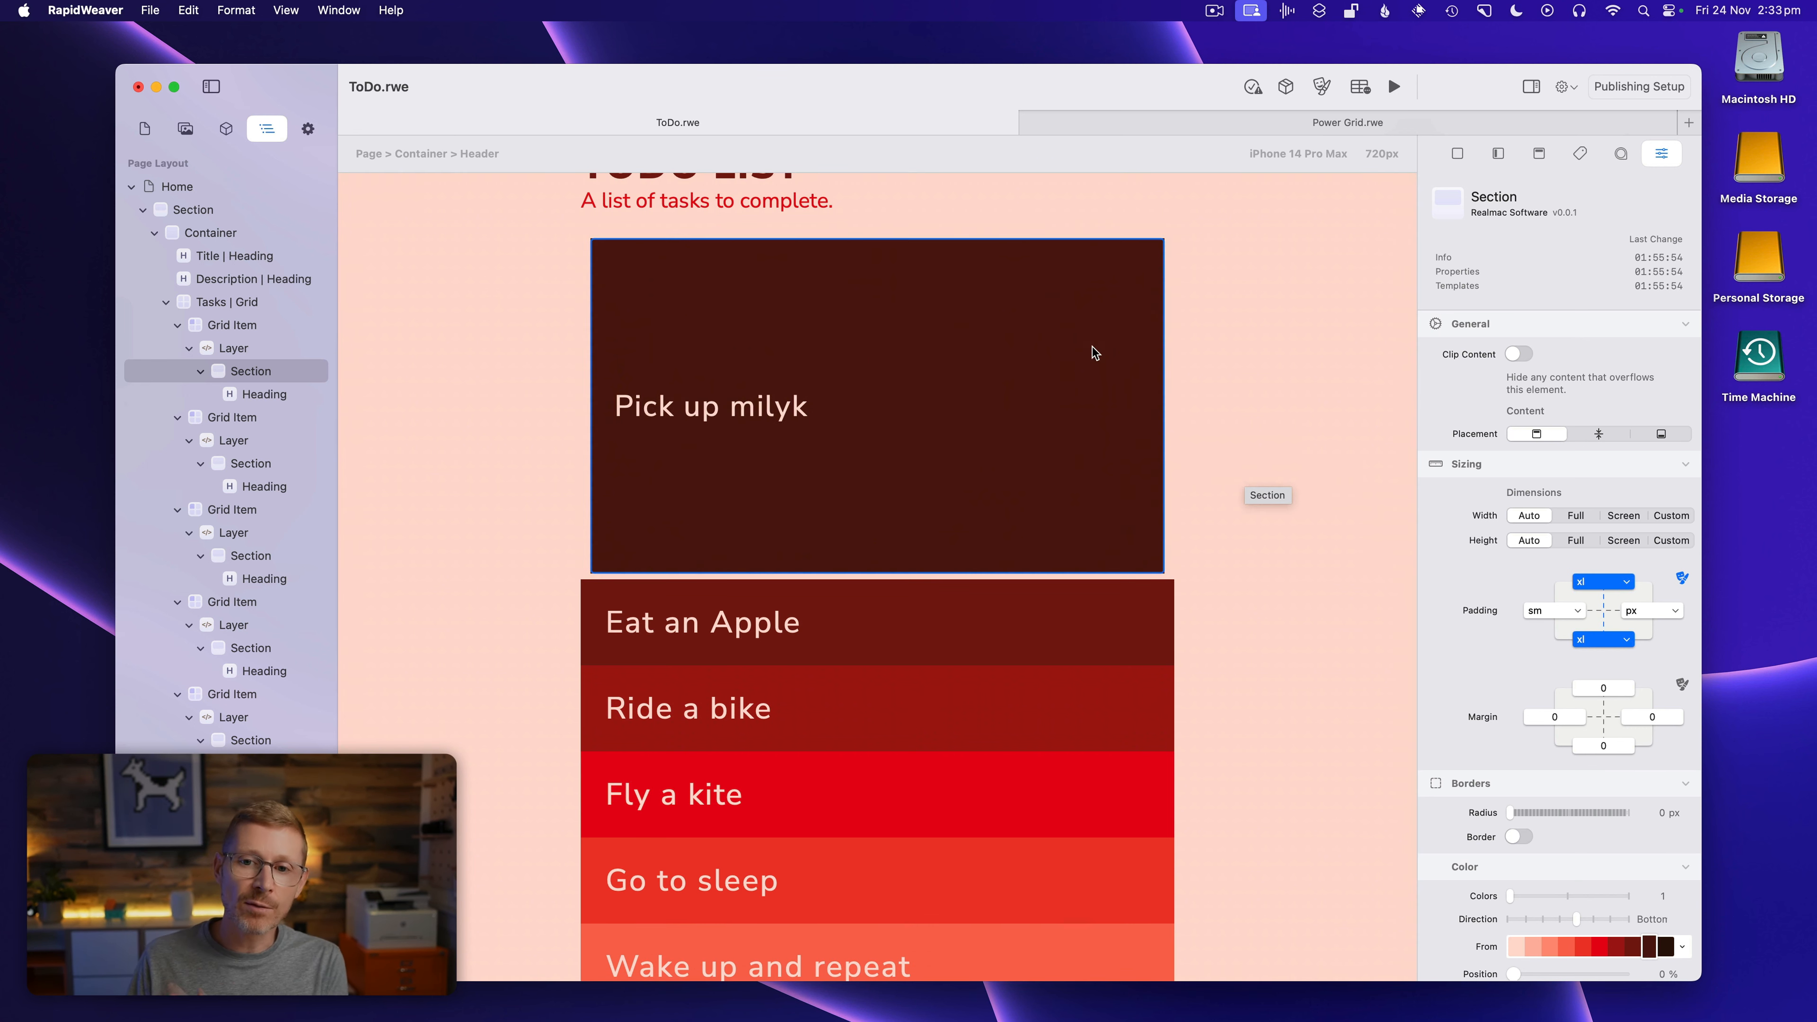
# Return the Pick up milyk section's linked vertical padding to tasks and compare it with the Eat an Apple section
pyautogui.click(1602, 581)
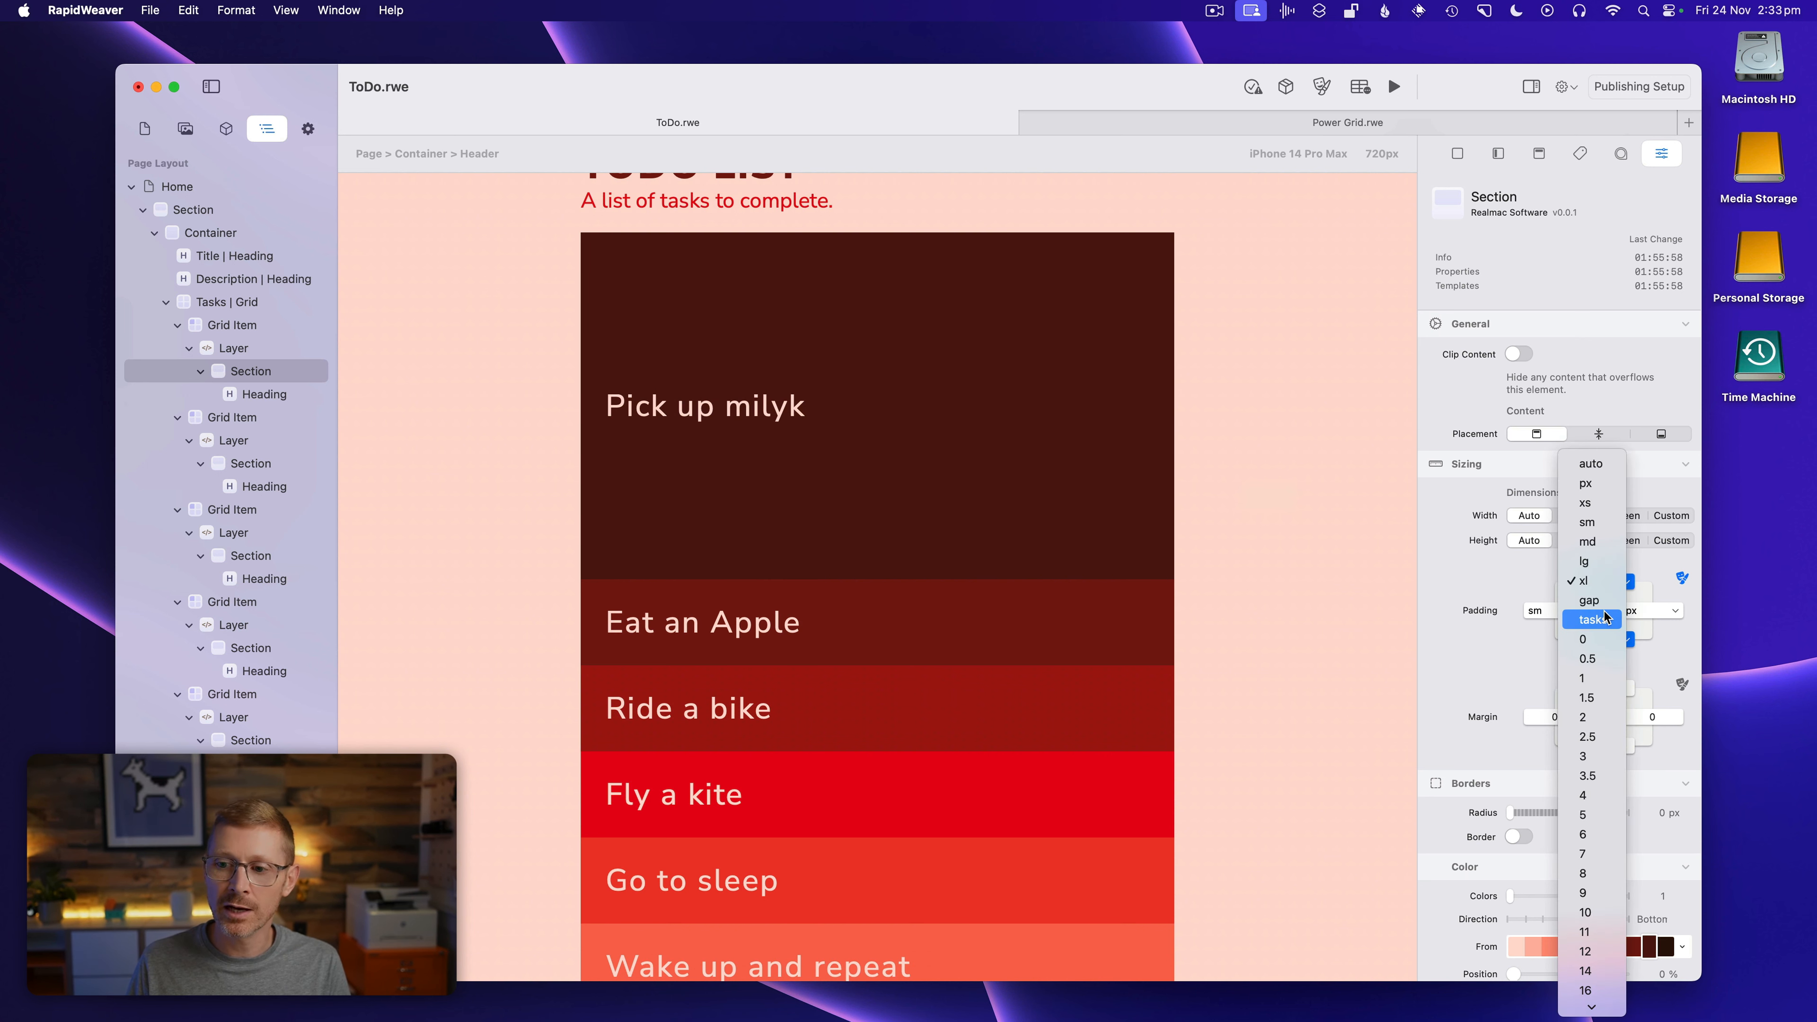
pyautogui.click(1594, 620)
pyautogui.click(843, 459)
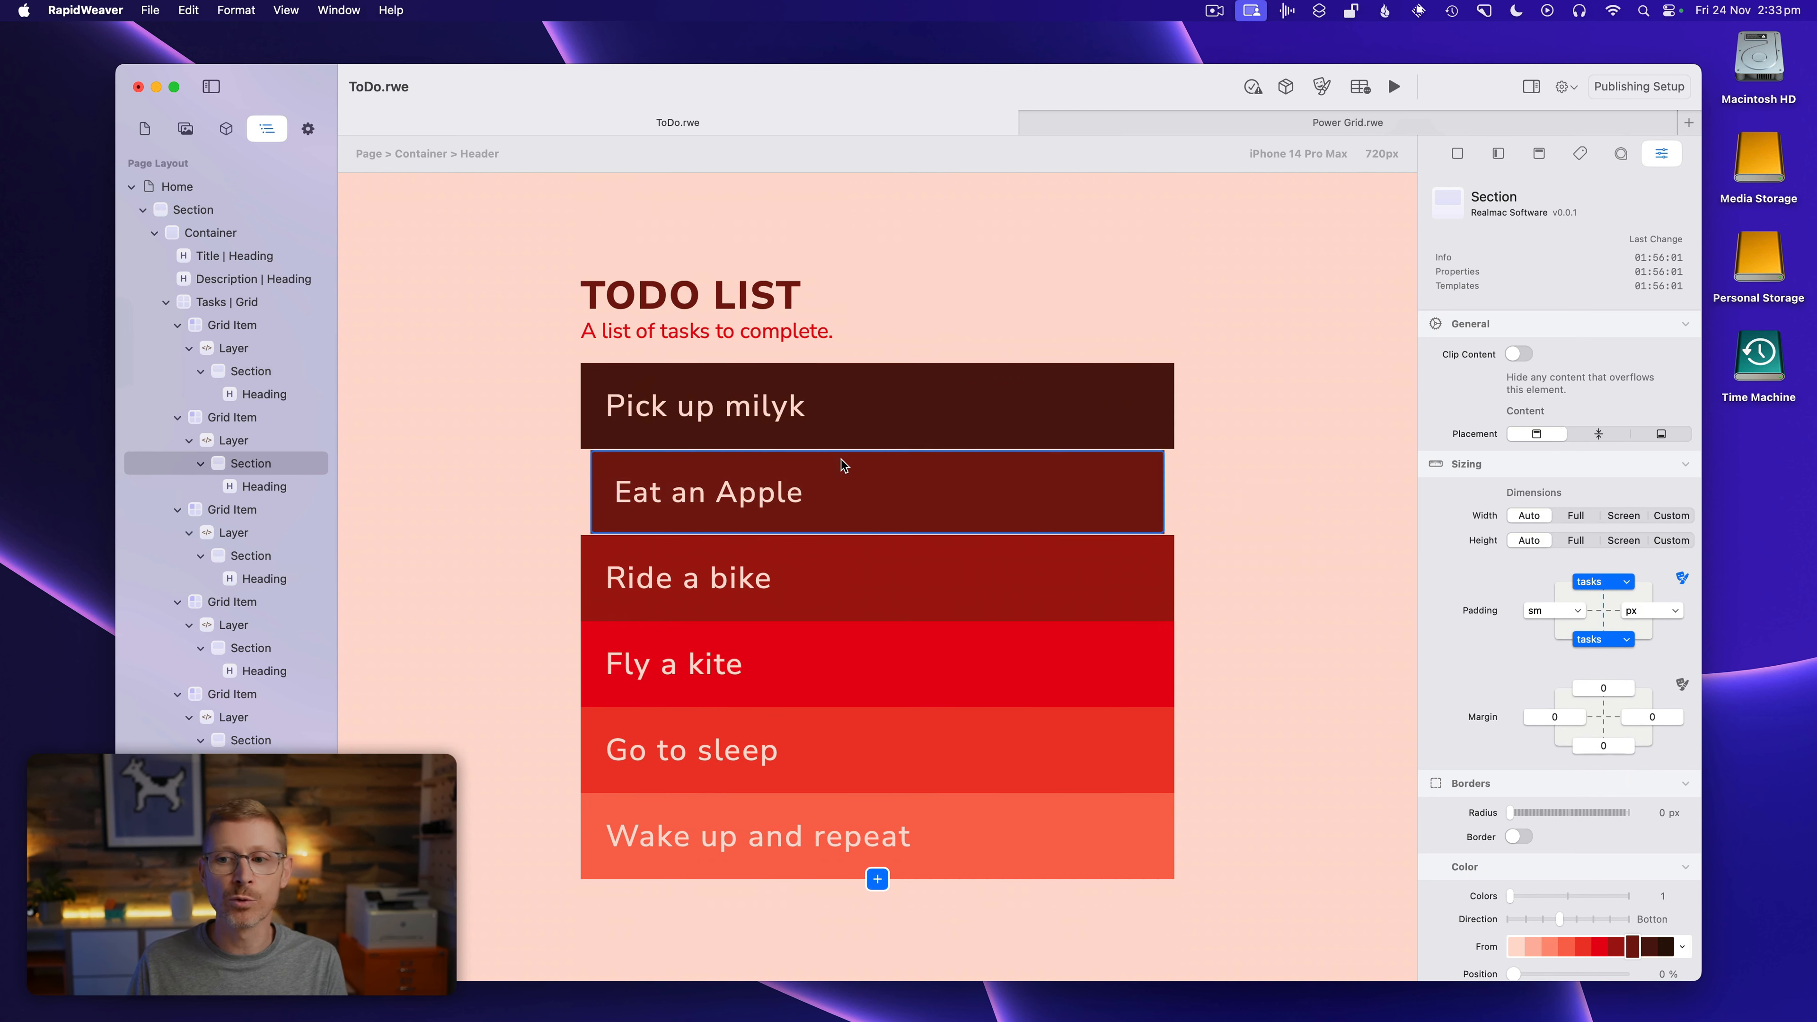
pyautogui.click(1016, 401)
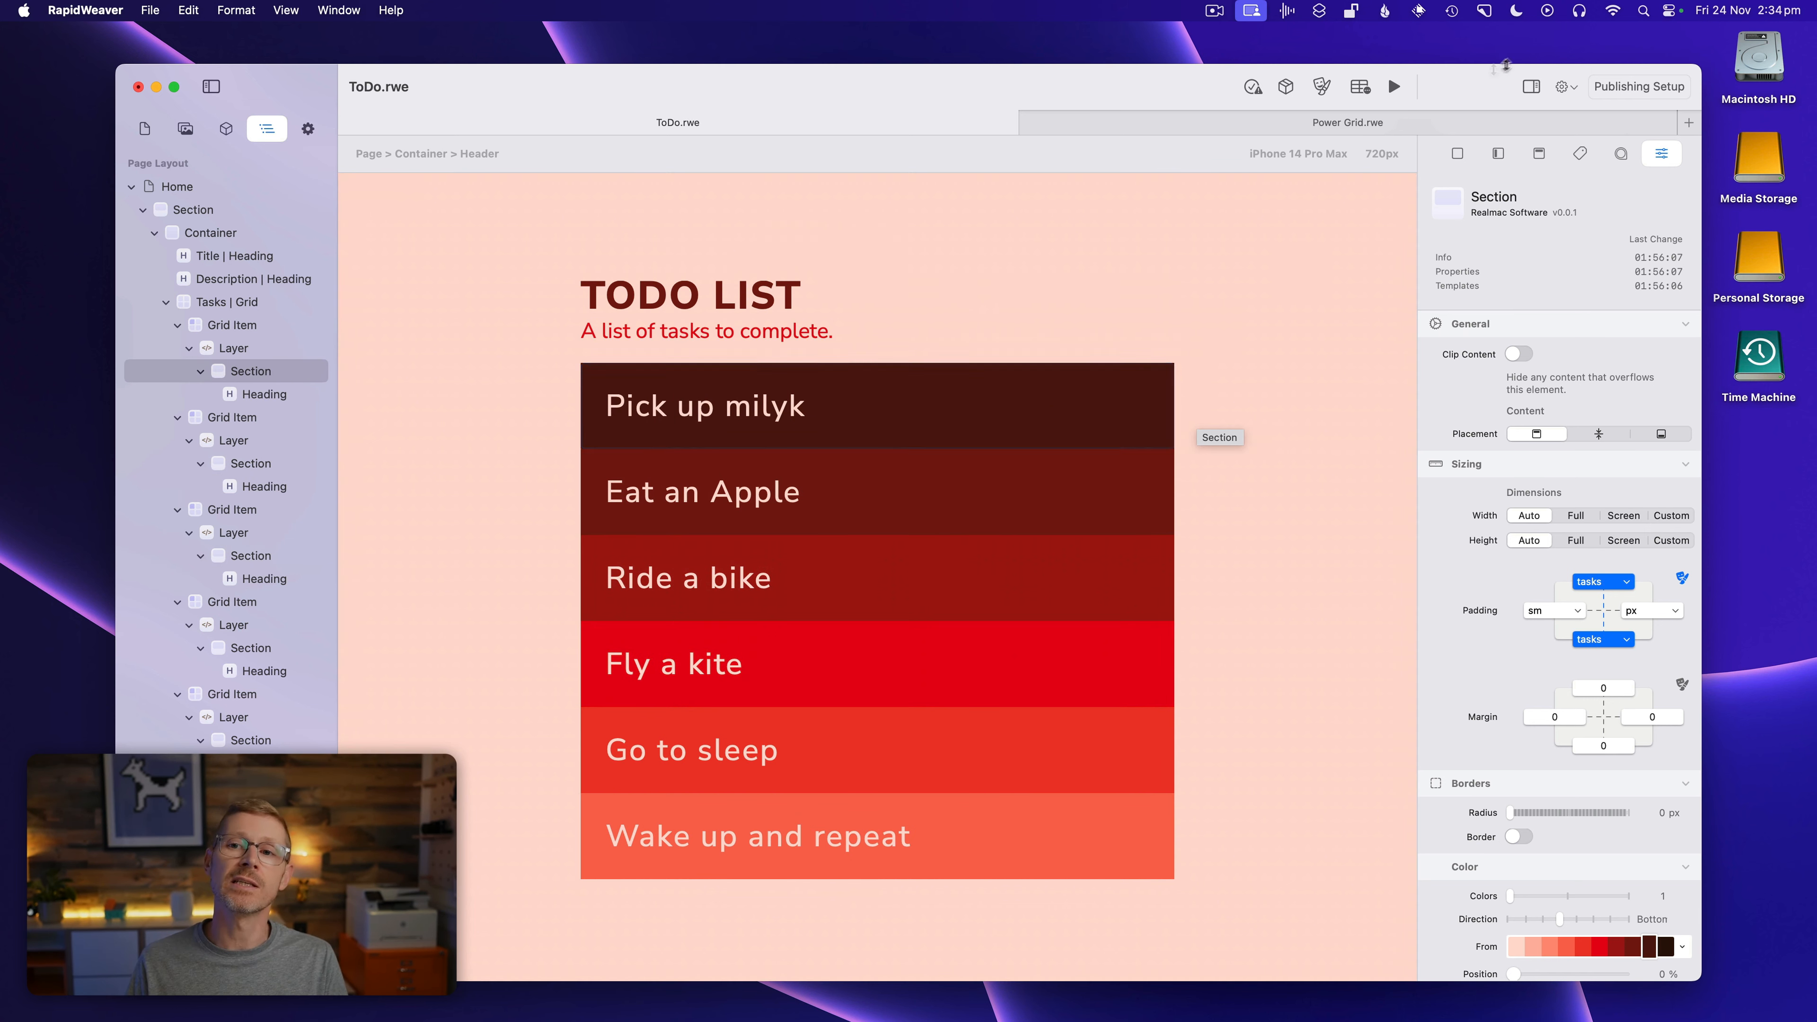
# Change the base of the primary theme colour to turquoise in the theme's colour settings and close the colour picker
pyautogui.click(1324, 90)
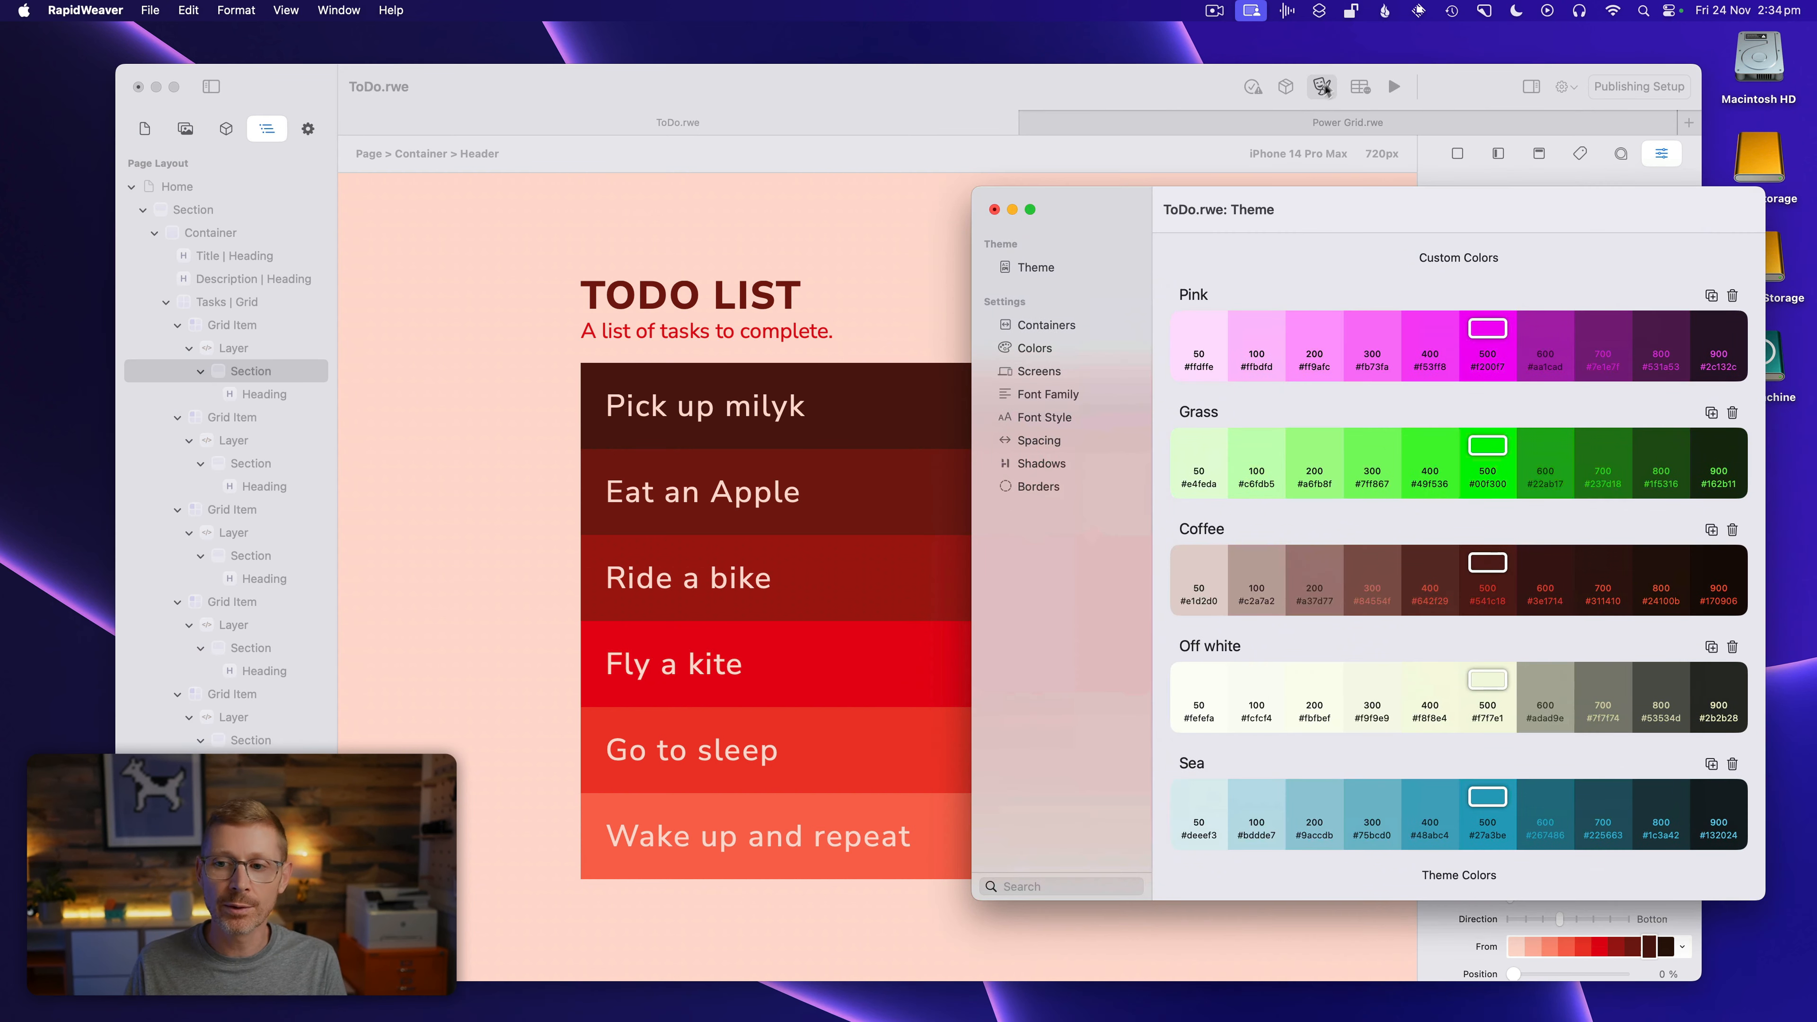
pyautogui.click(1052, 355)
pyautogui.scroll(-8, 1515, 632)
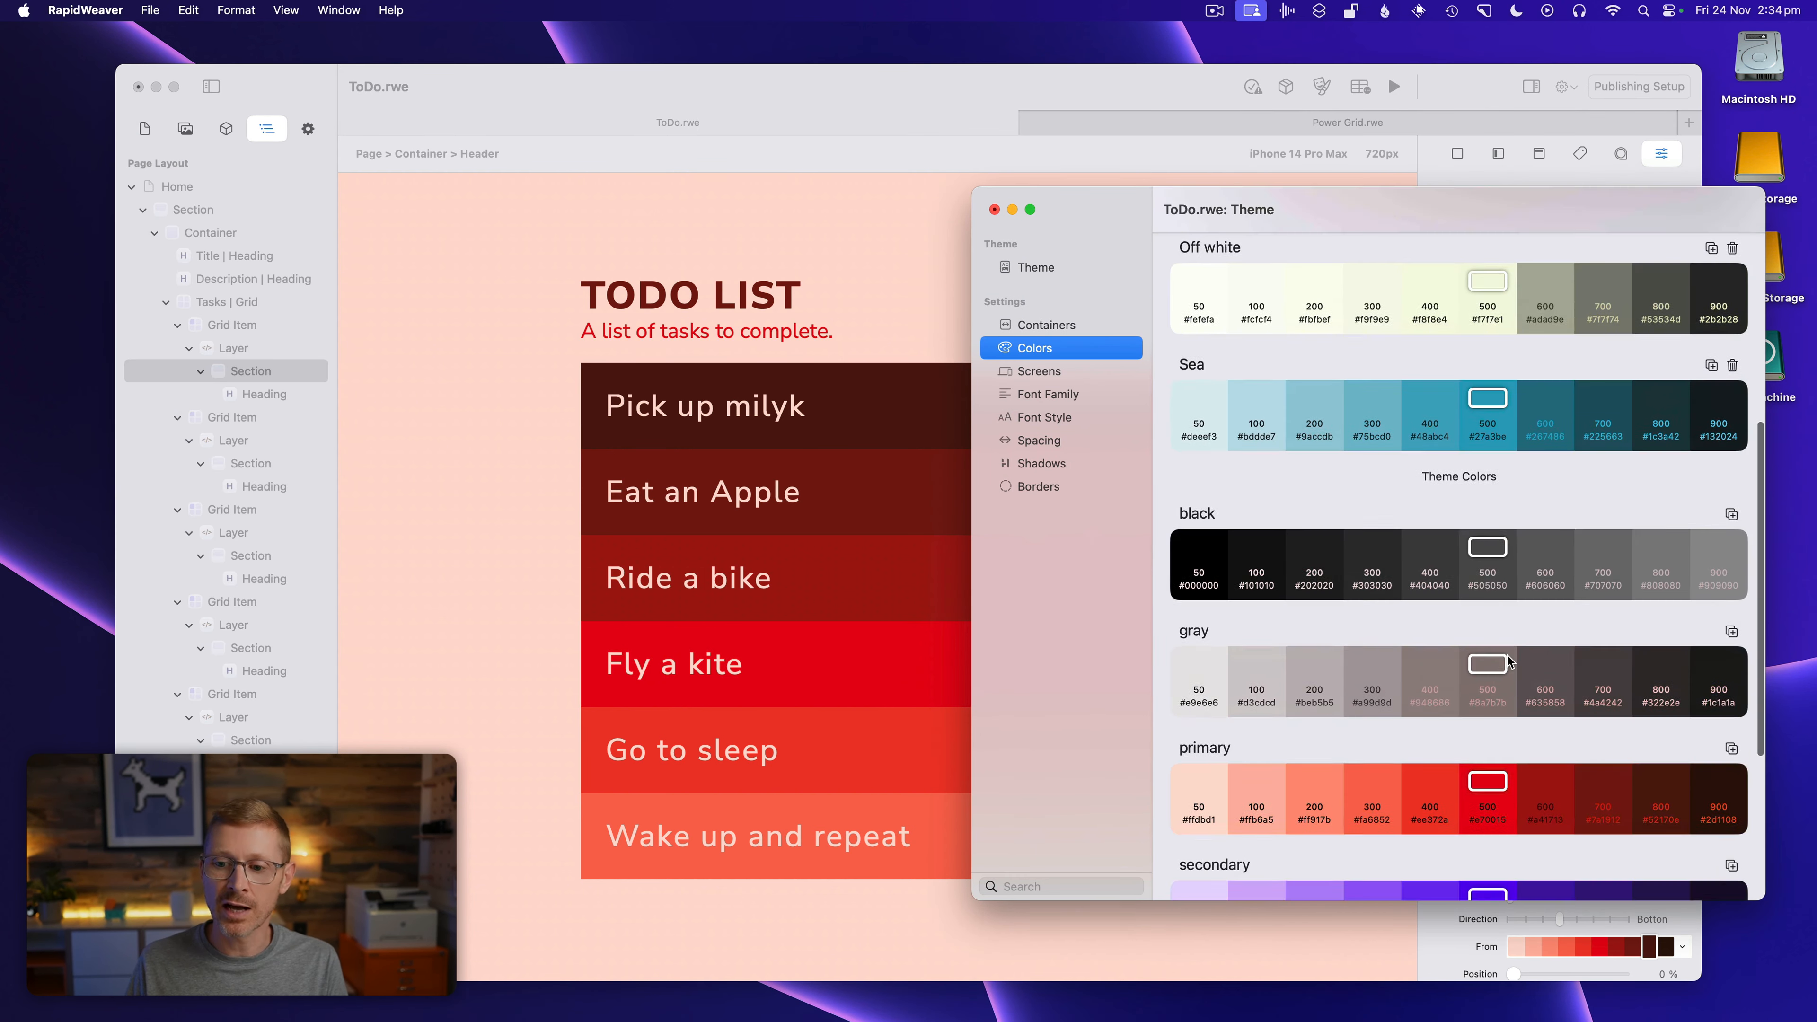
pyautogui.click(1503, 651)
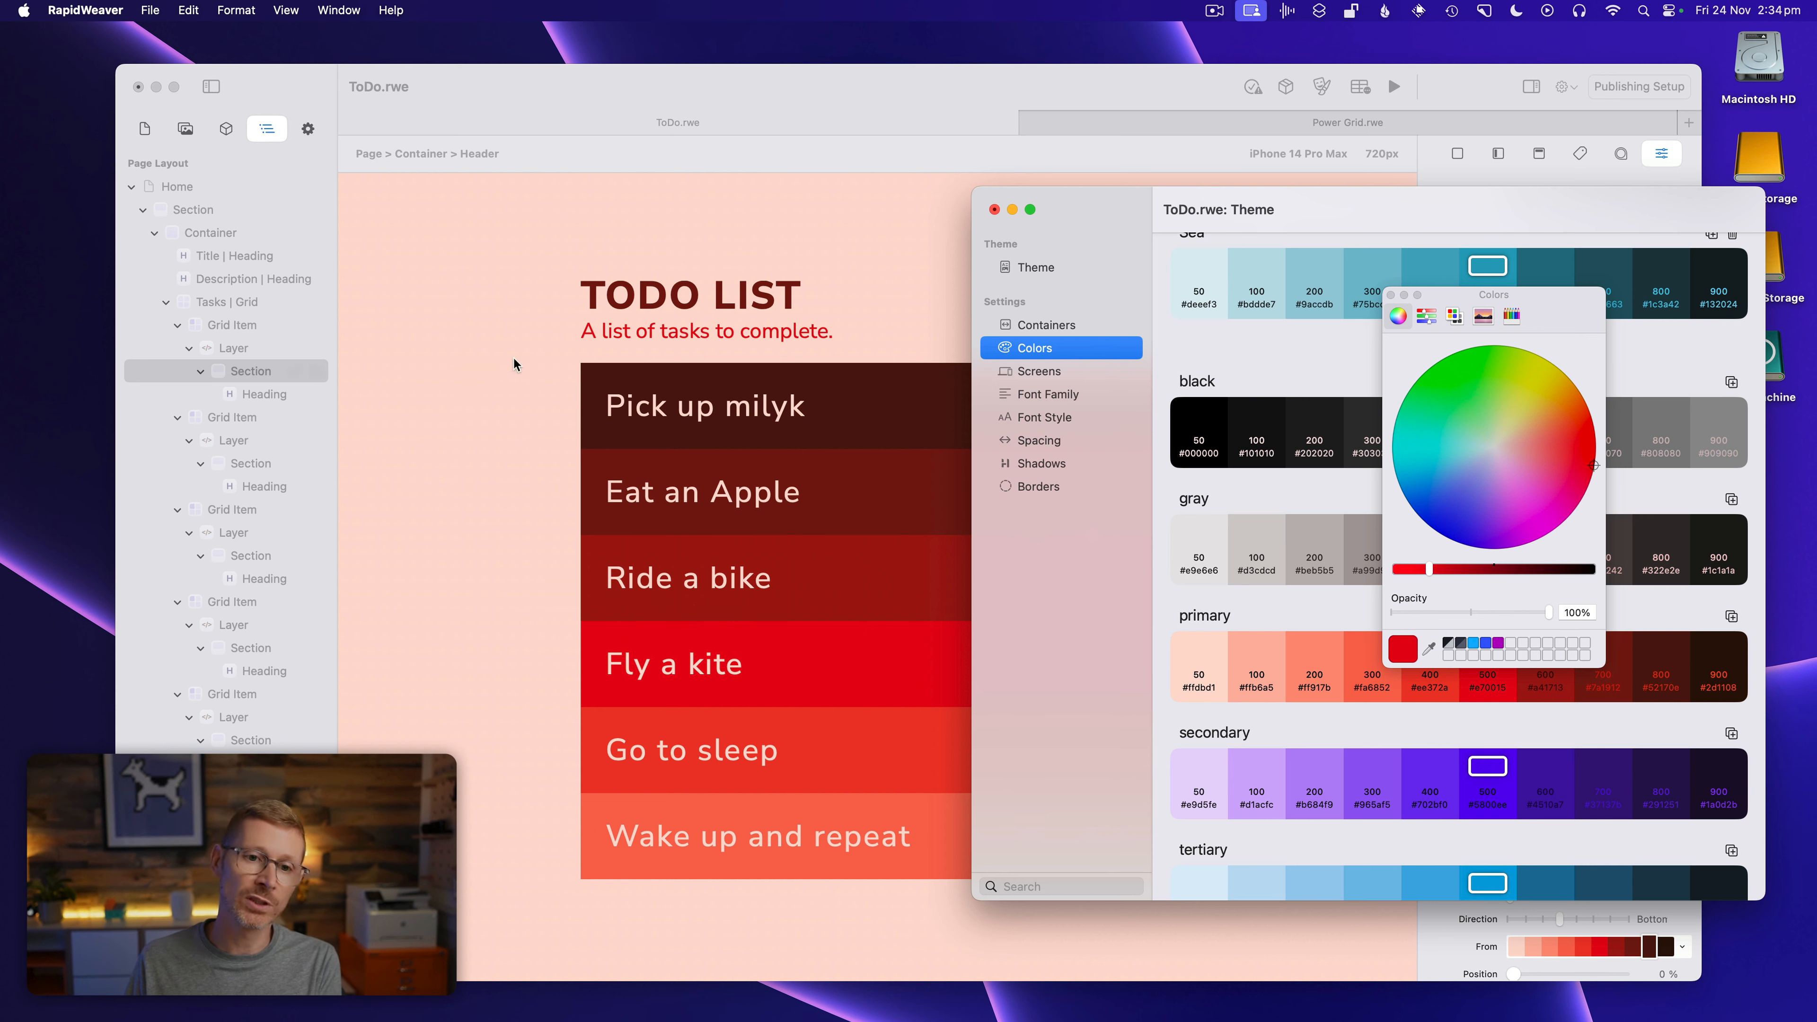
pyautogui.moveTo(1491, 518); pyautogui.dragTo(1333, 475)
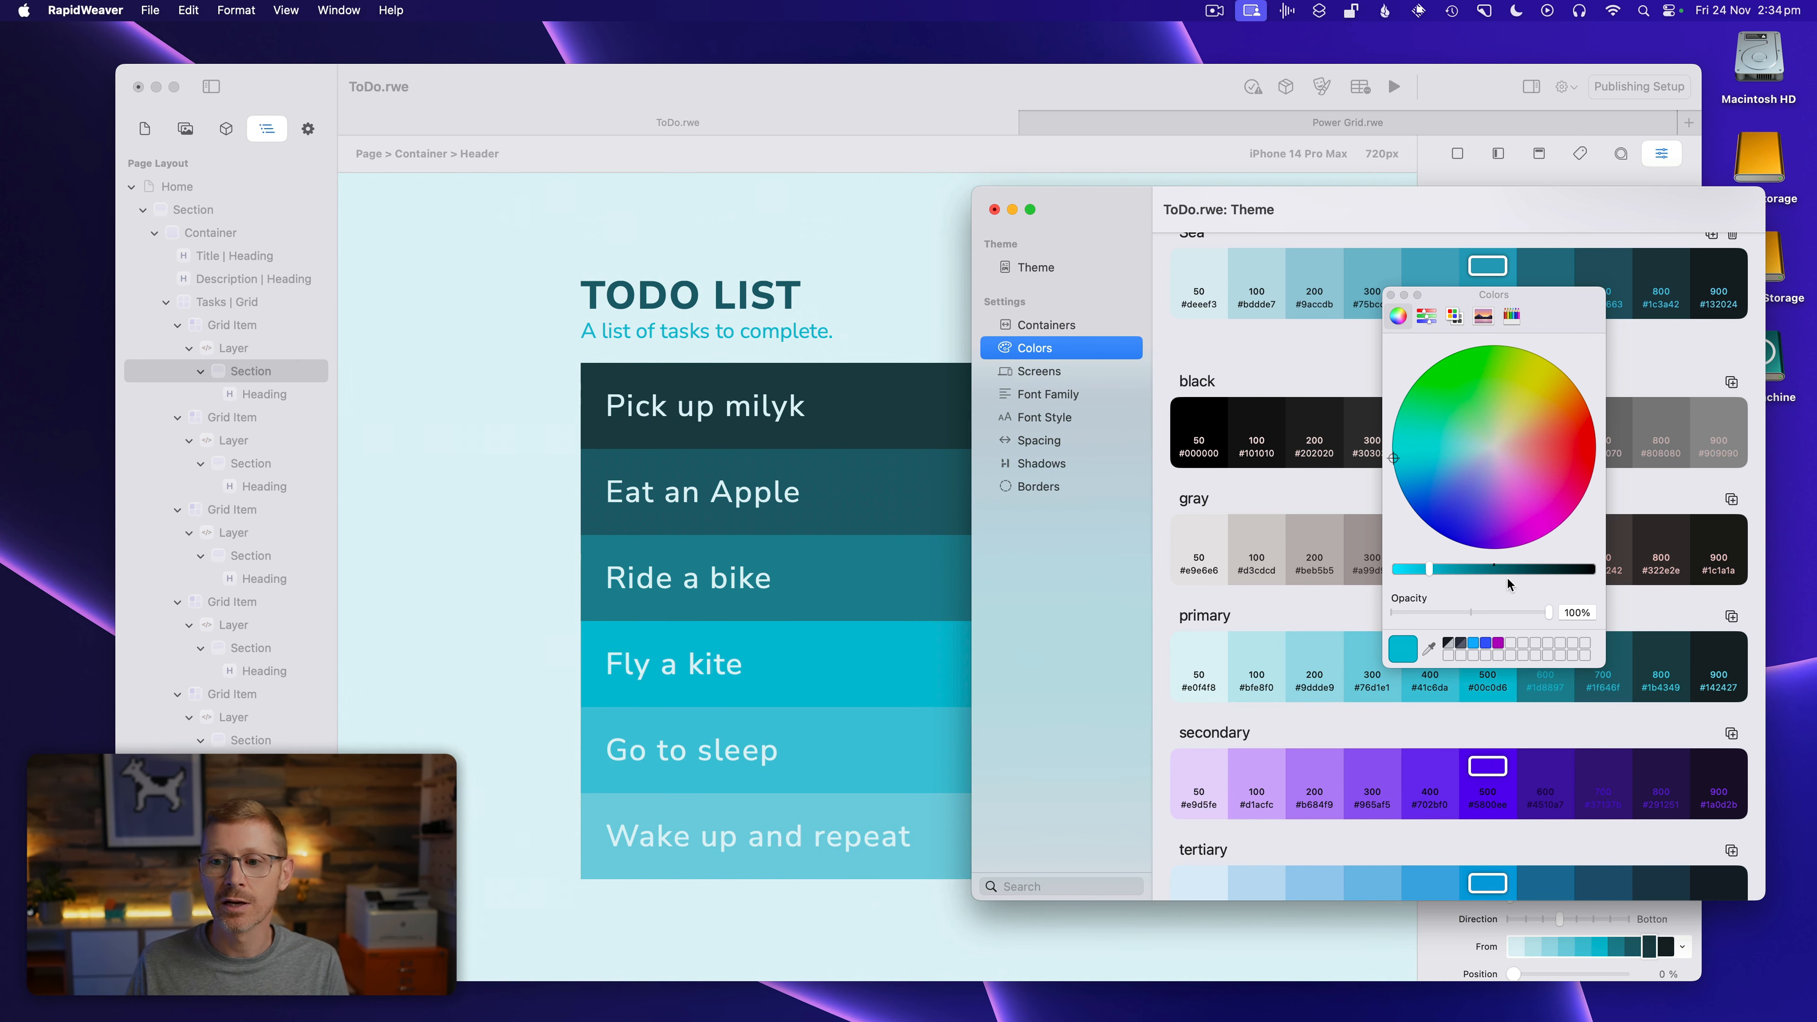
pyautogui.click(1388, 290)
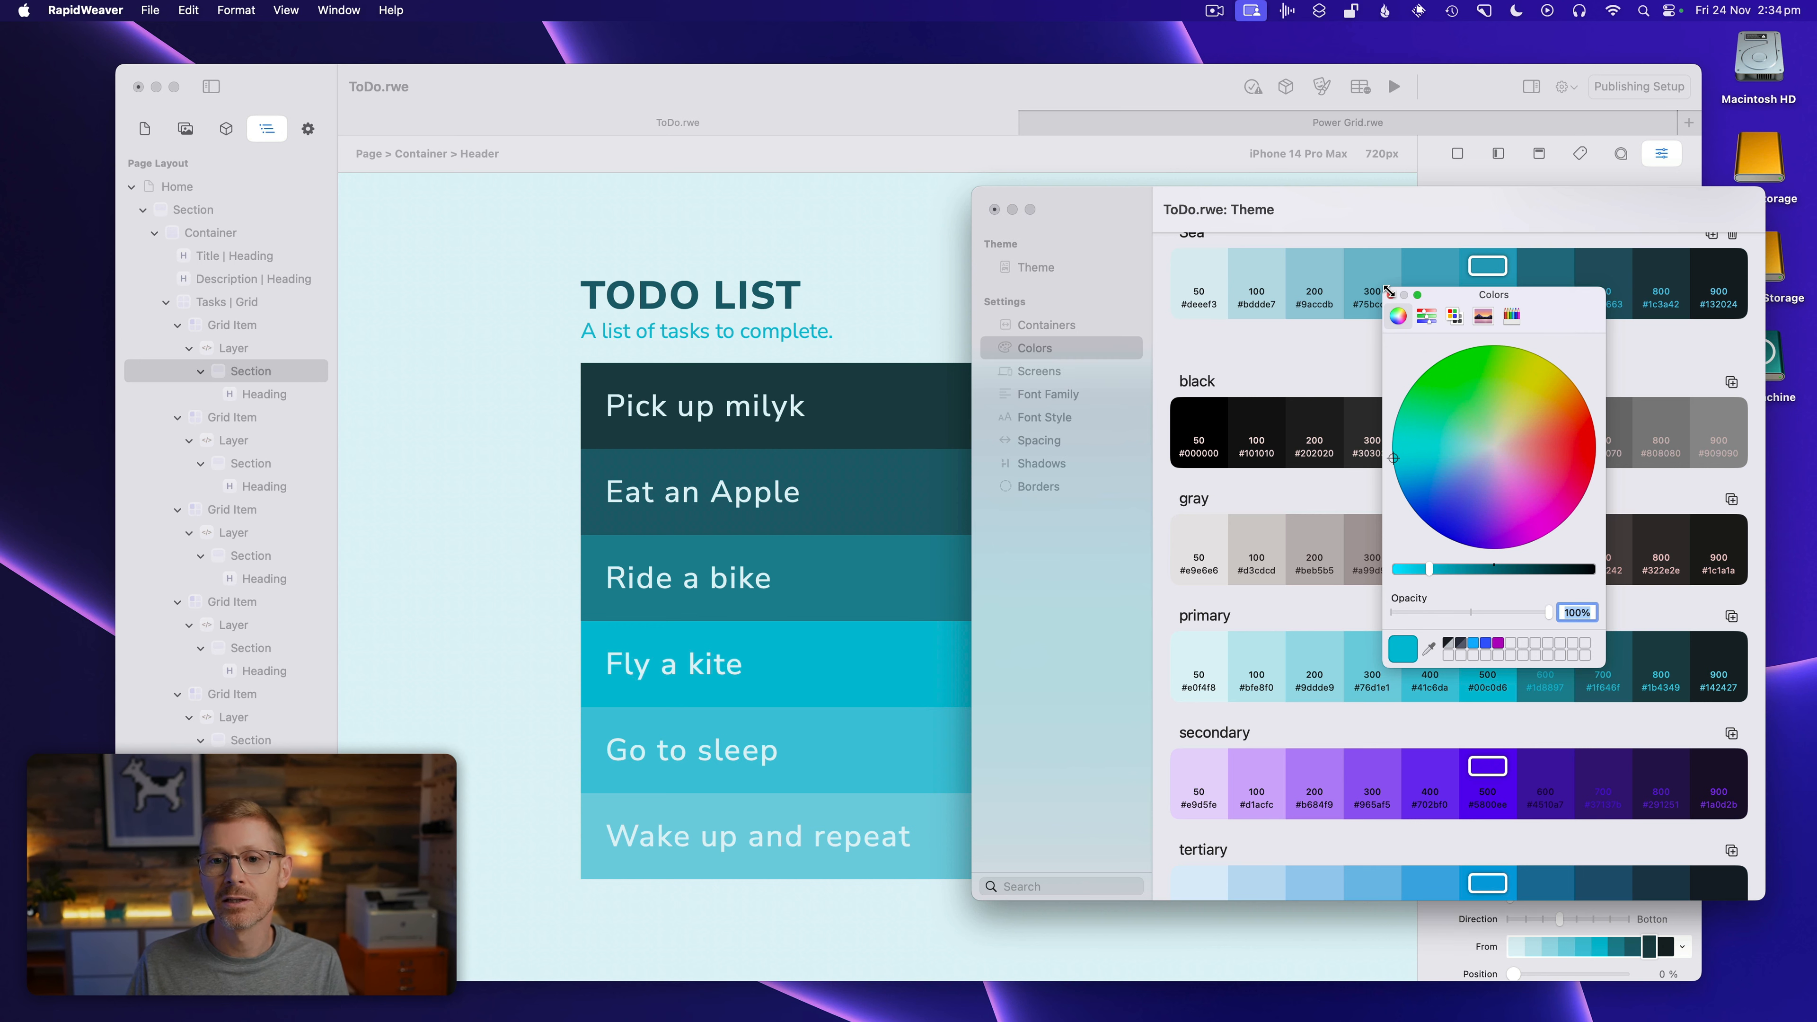
# Set the custom tasks spacing to about 2.88 rem in the theme's spacing settings
pyautogui.click(1391, 295)
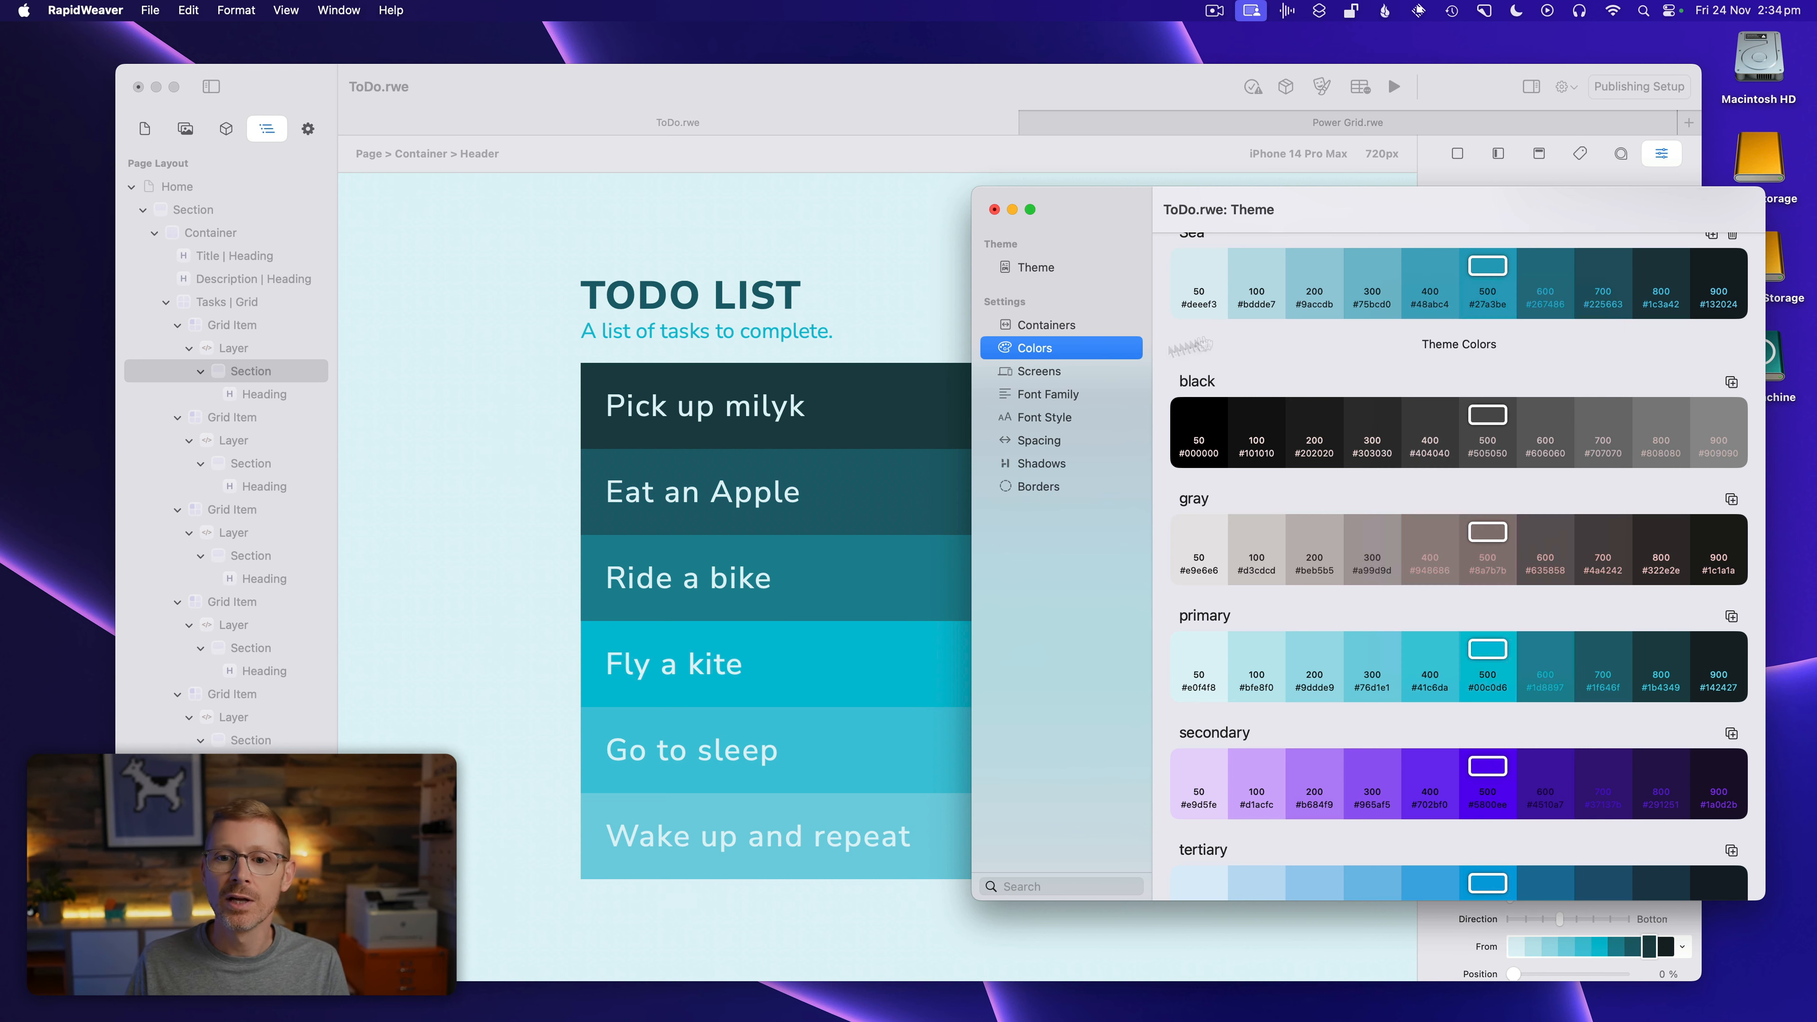
pyautogui.click(1066, 441)
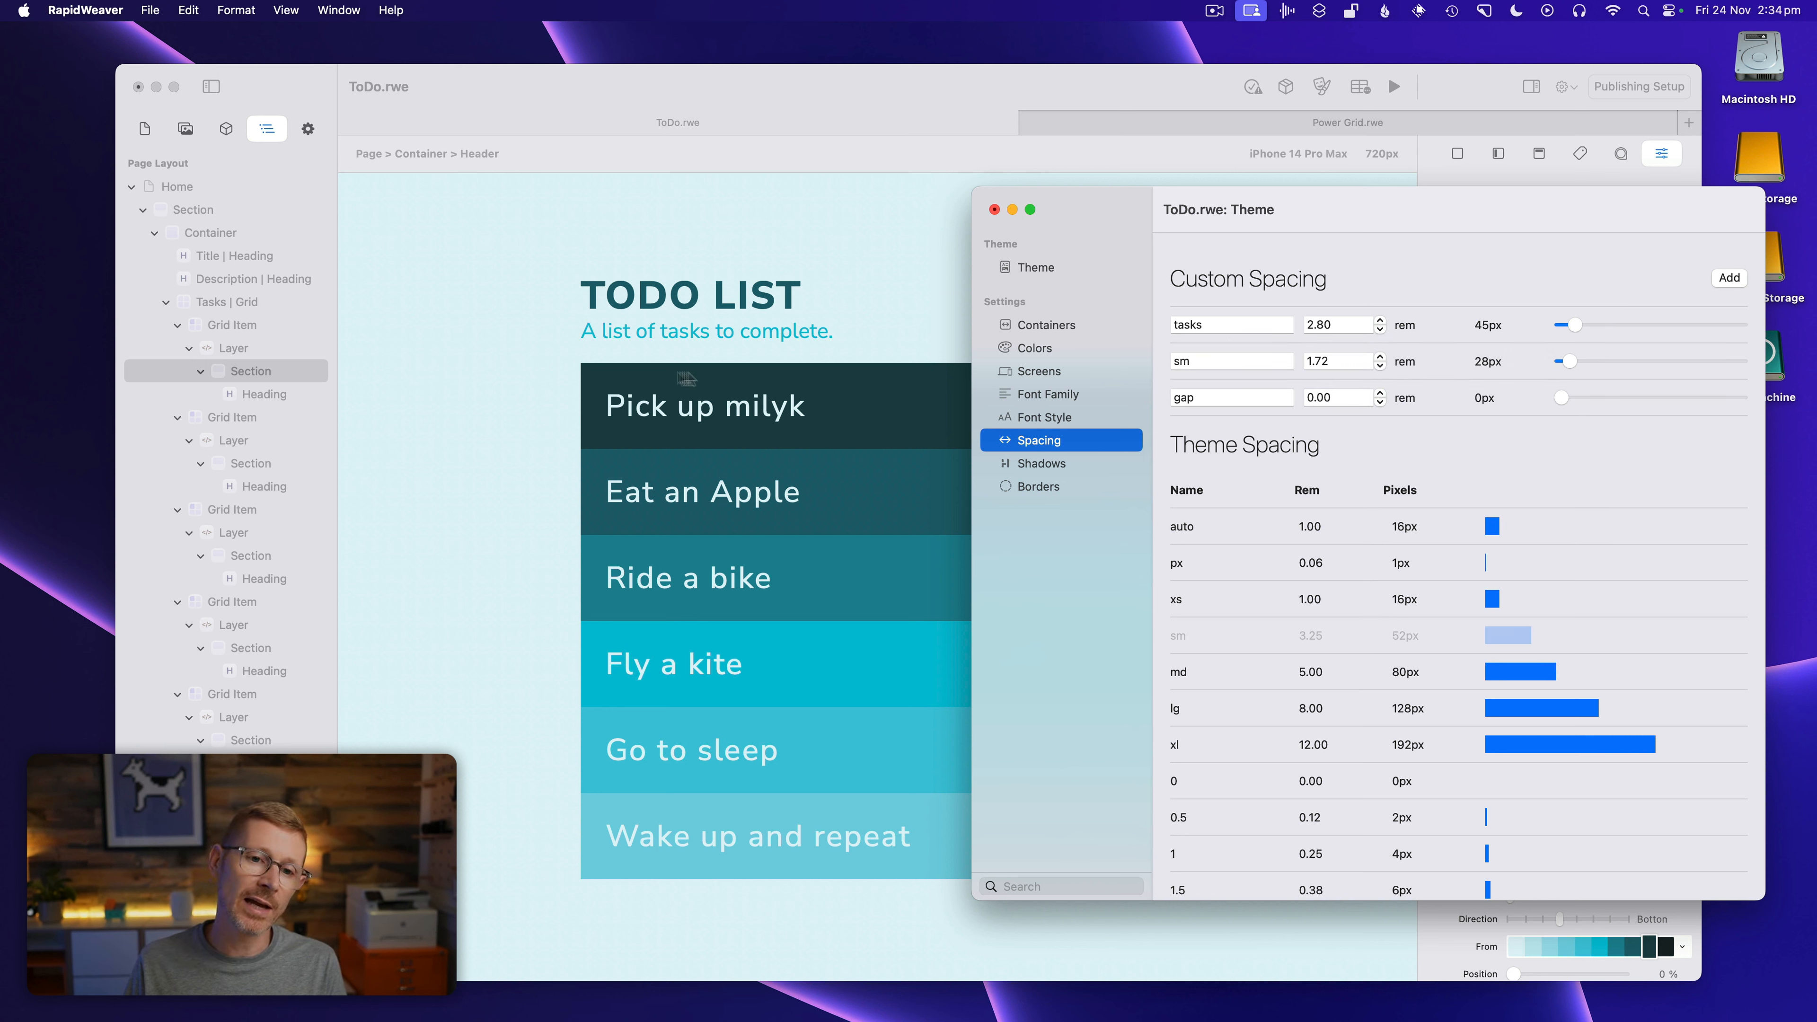
pyautogui.moveTo(1574, 325)
pyautogui.mouseDown()
pyautogui.moveTo(1611, 322)
pyautogui.moveTo(1574, 332)
pyautogui.mouseUp()
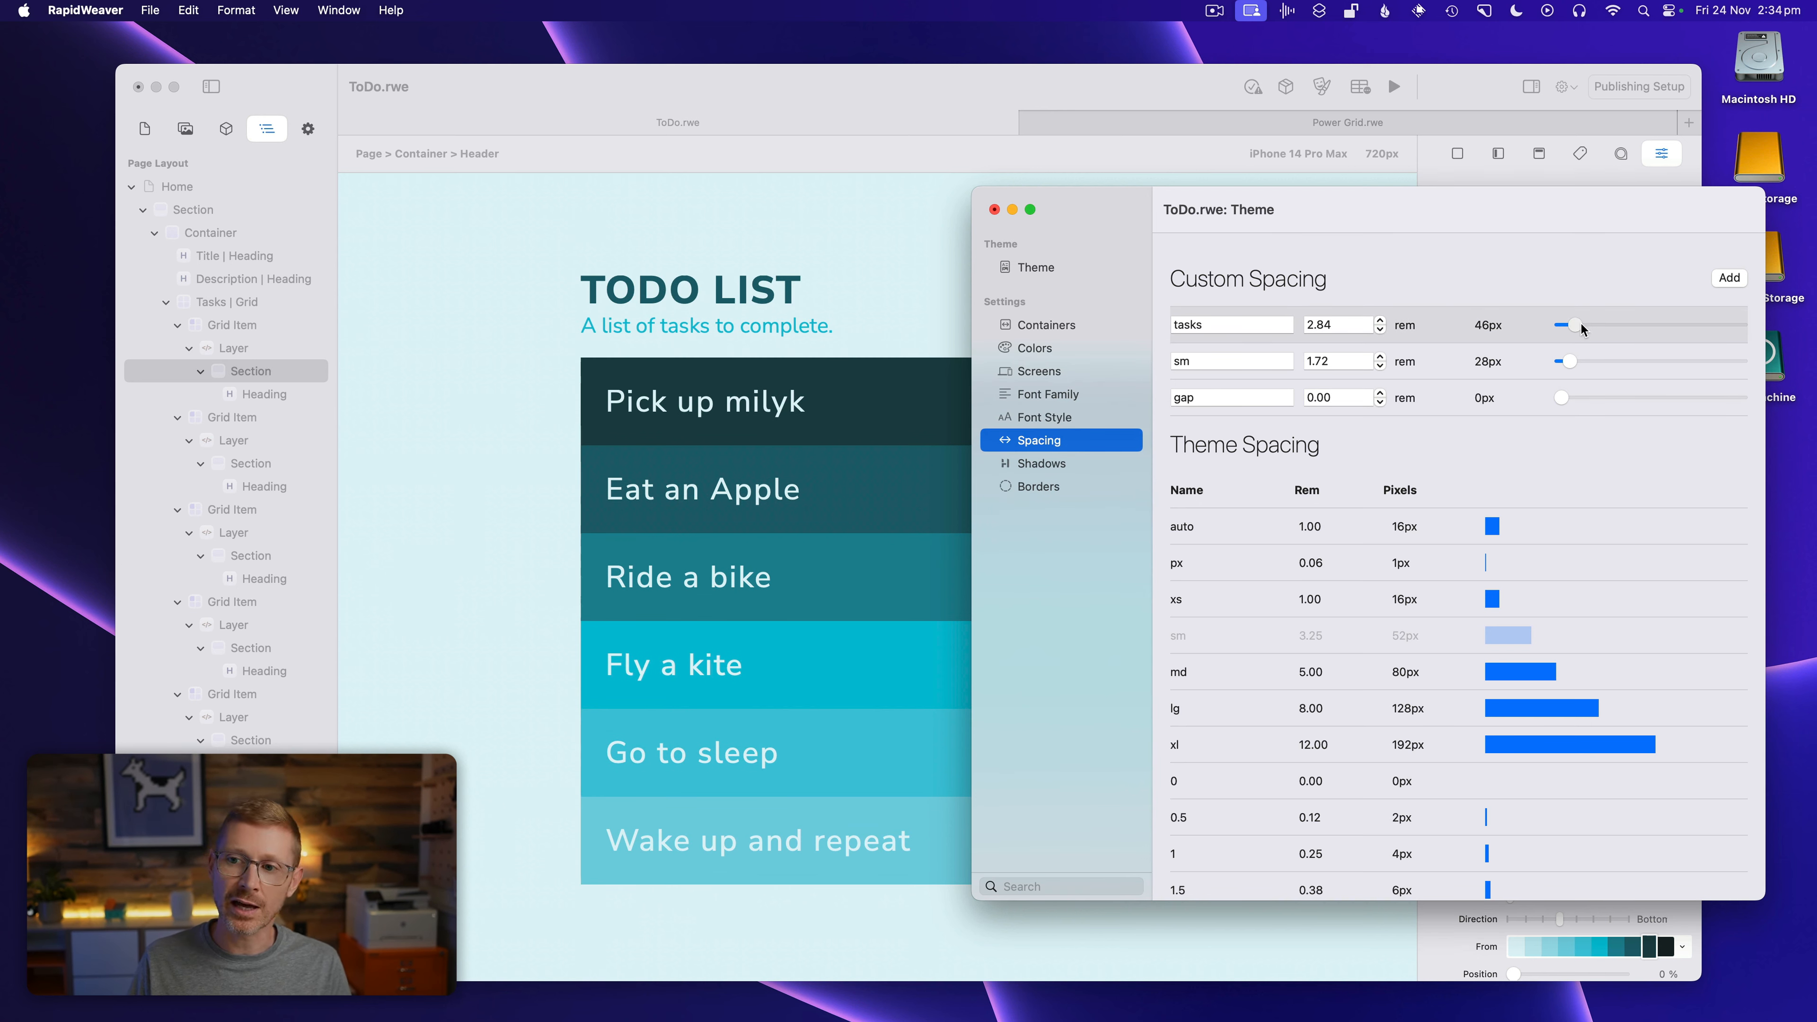
pyautogui.moveTo(1584, 330); pyautogui.dragTo(1586, 329)
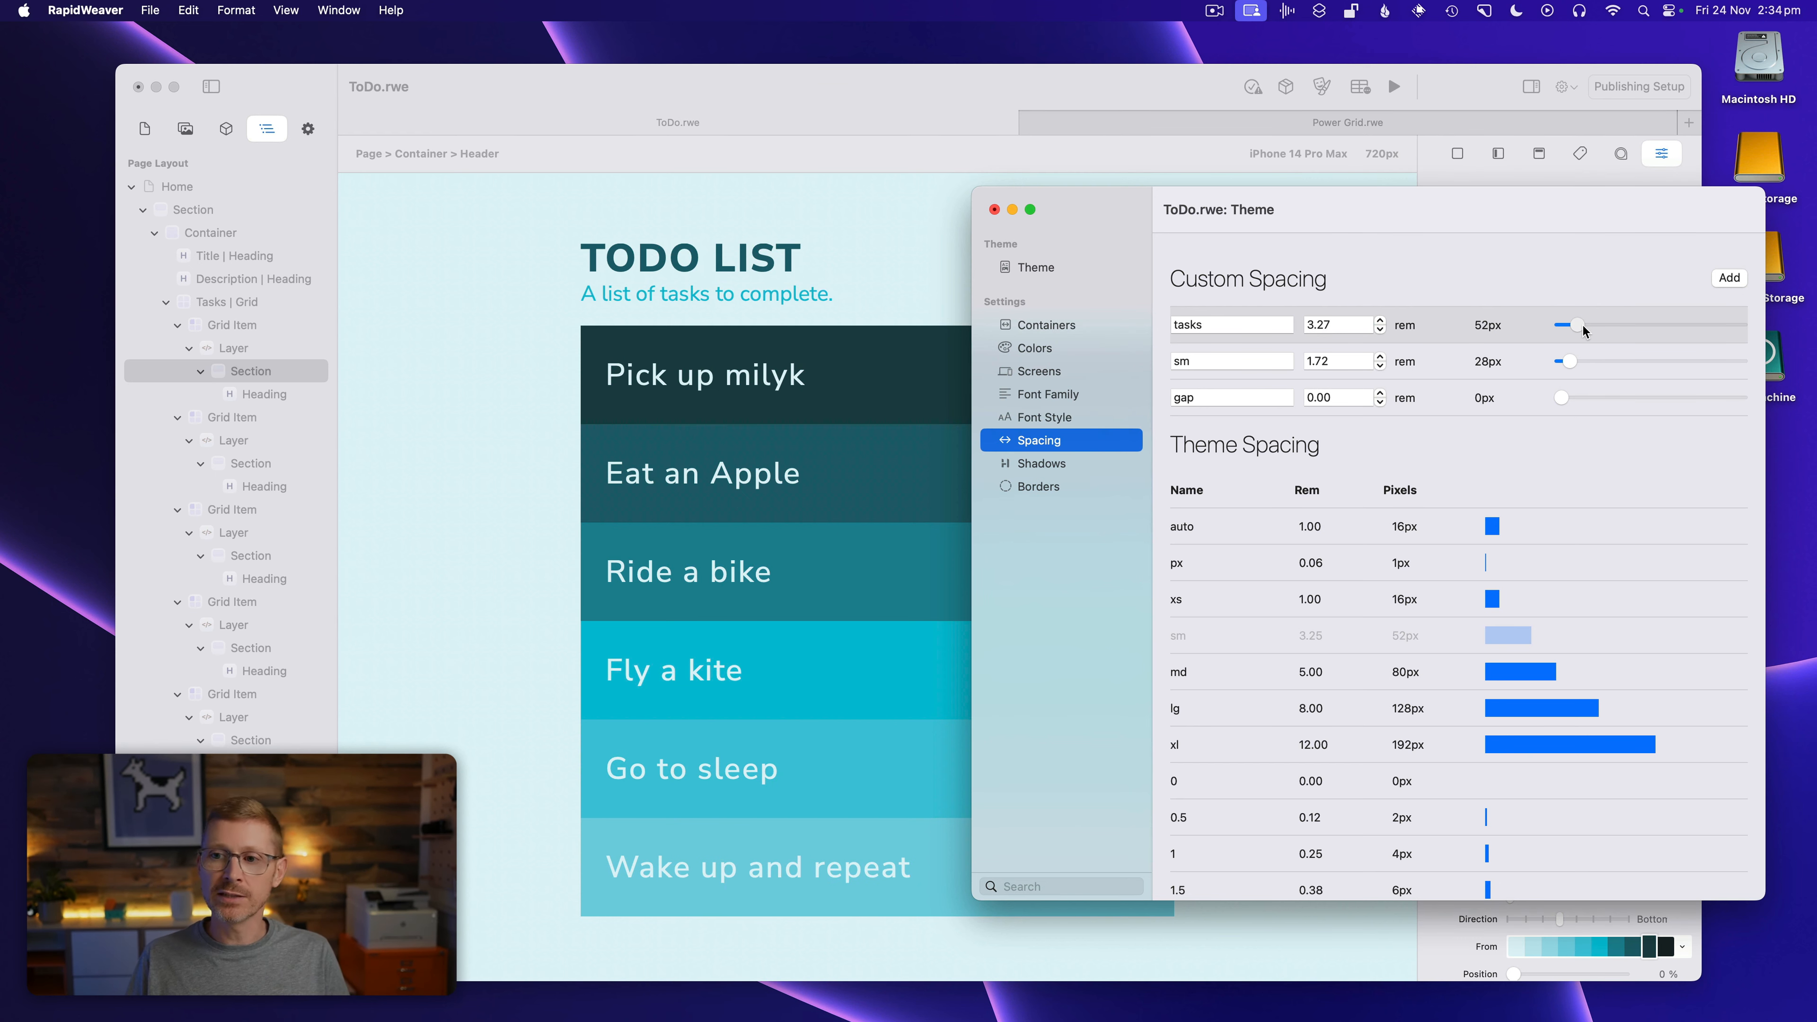
pyautogui.moveTo(1583, 329); pyautogui.dragTo(1586, 328)
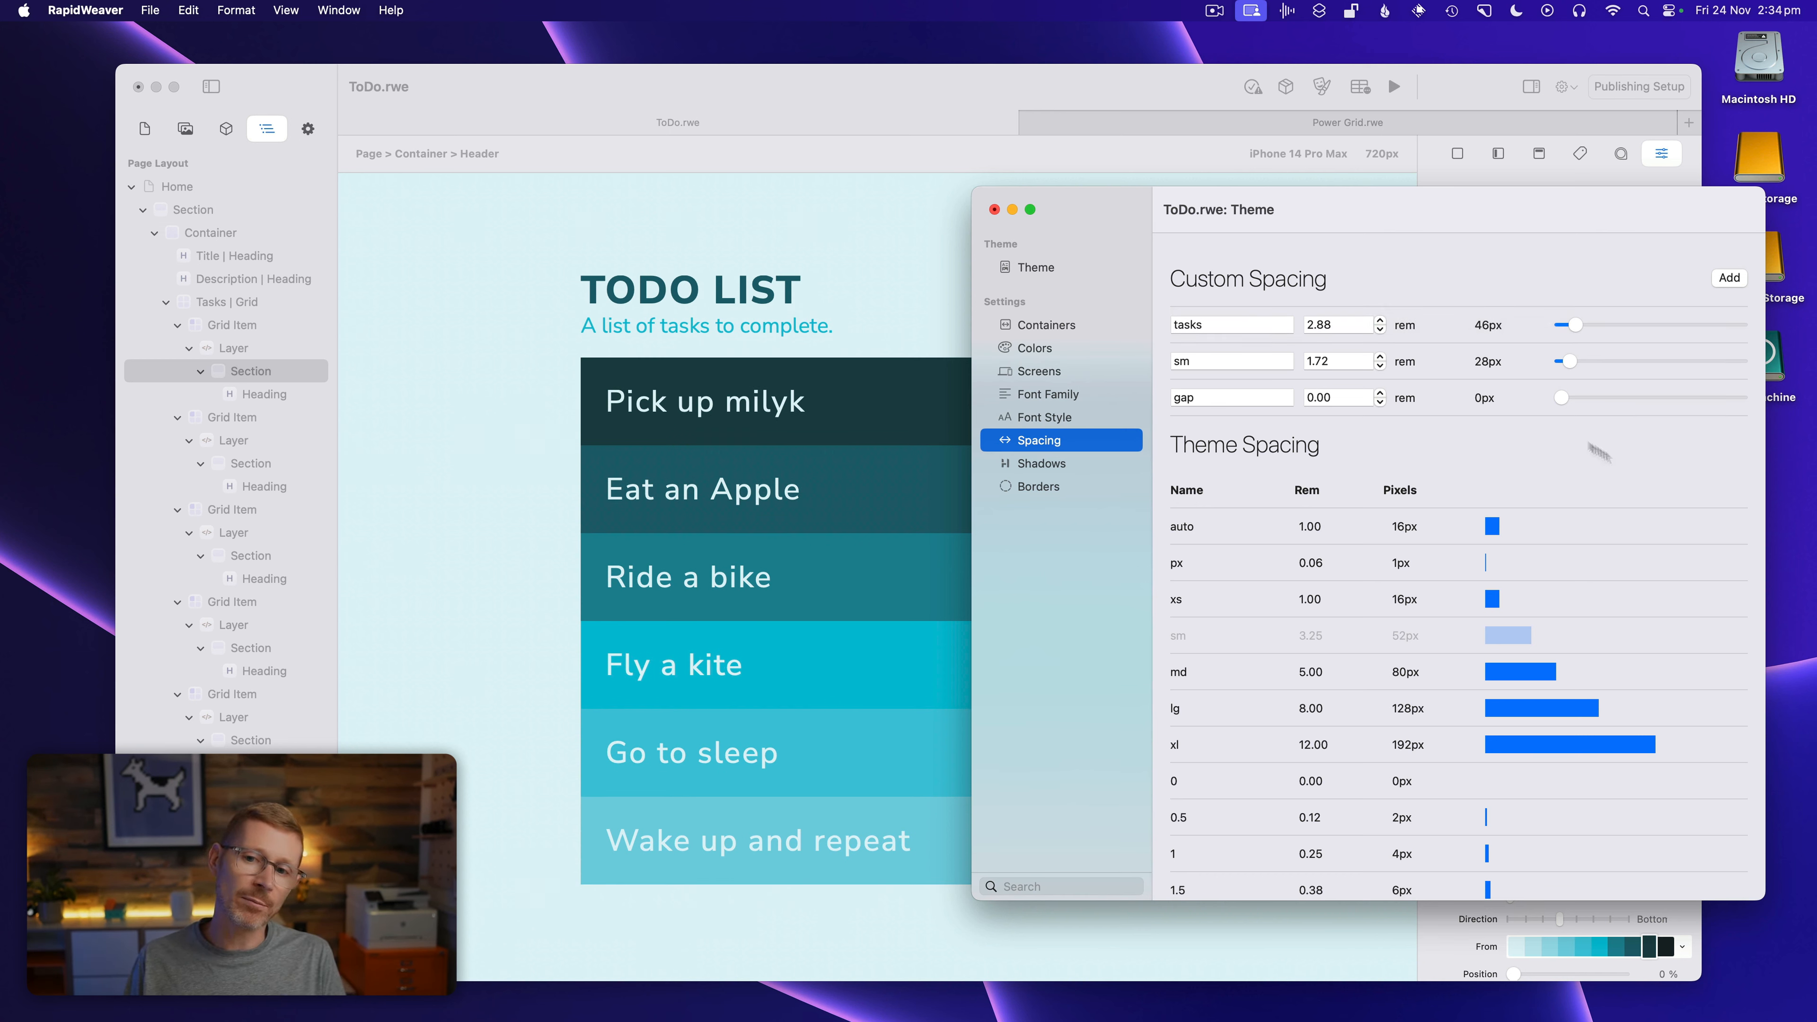
# Adjust the theme's custom spacing so that gap is about 1.38 rem and tasks about 1.66 rem
pyautogui.moveTo(1565, 400); pyautogui.dragTo(1569, 401)
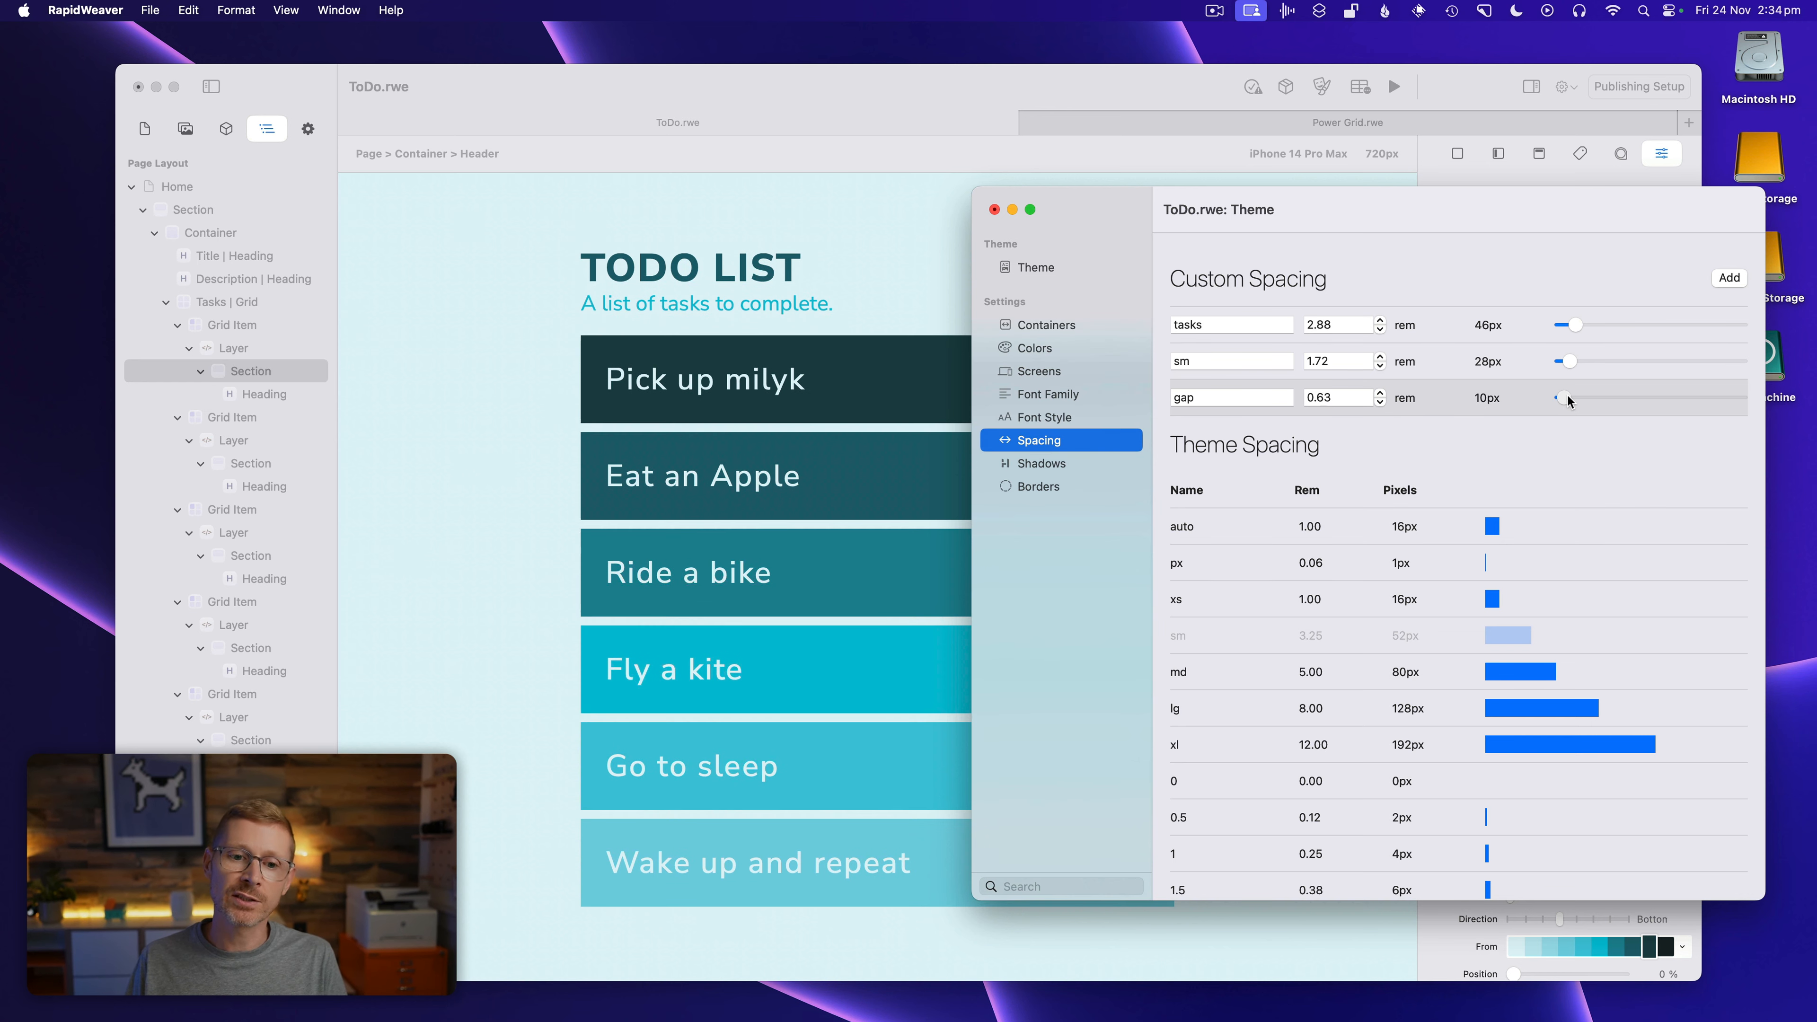
pyautogui.moveTo(1578, 328); pyautogui.dragTo(1574, 328)
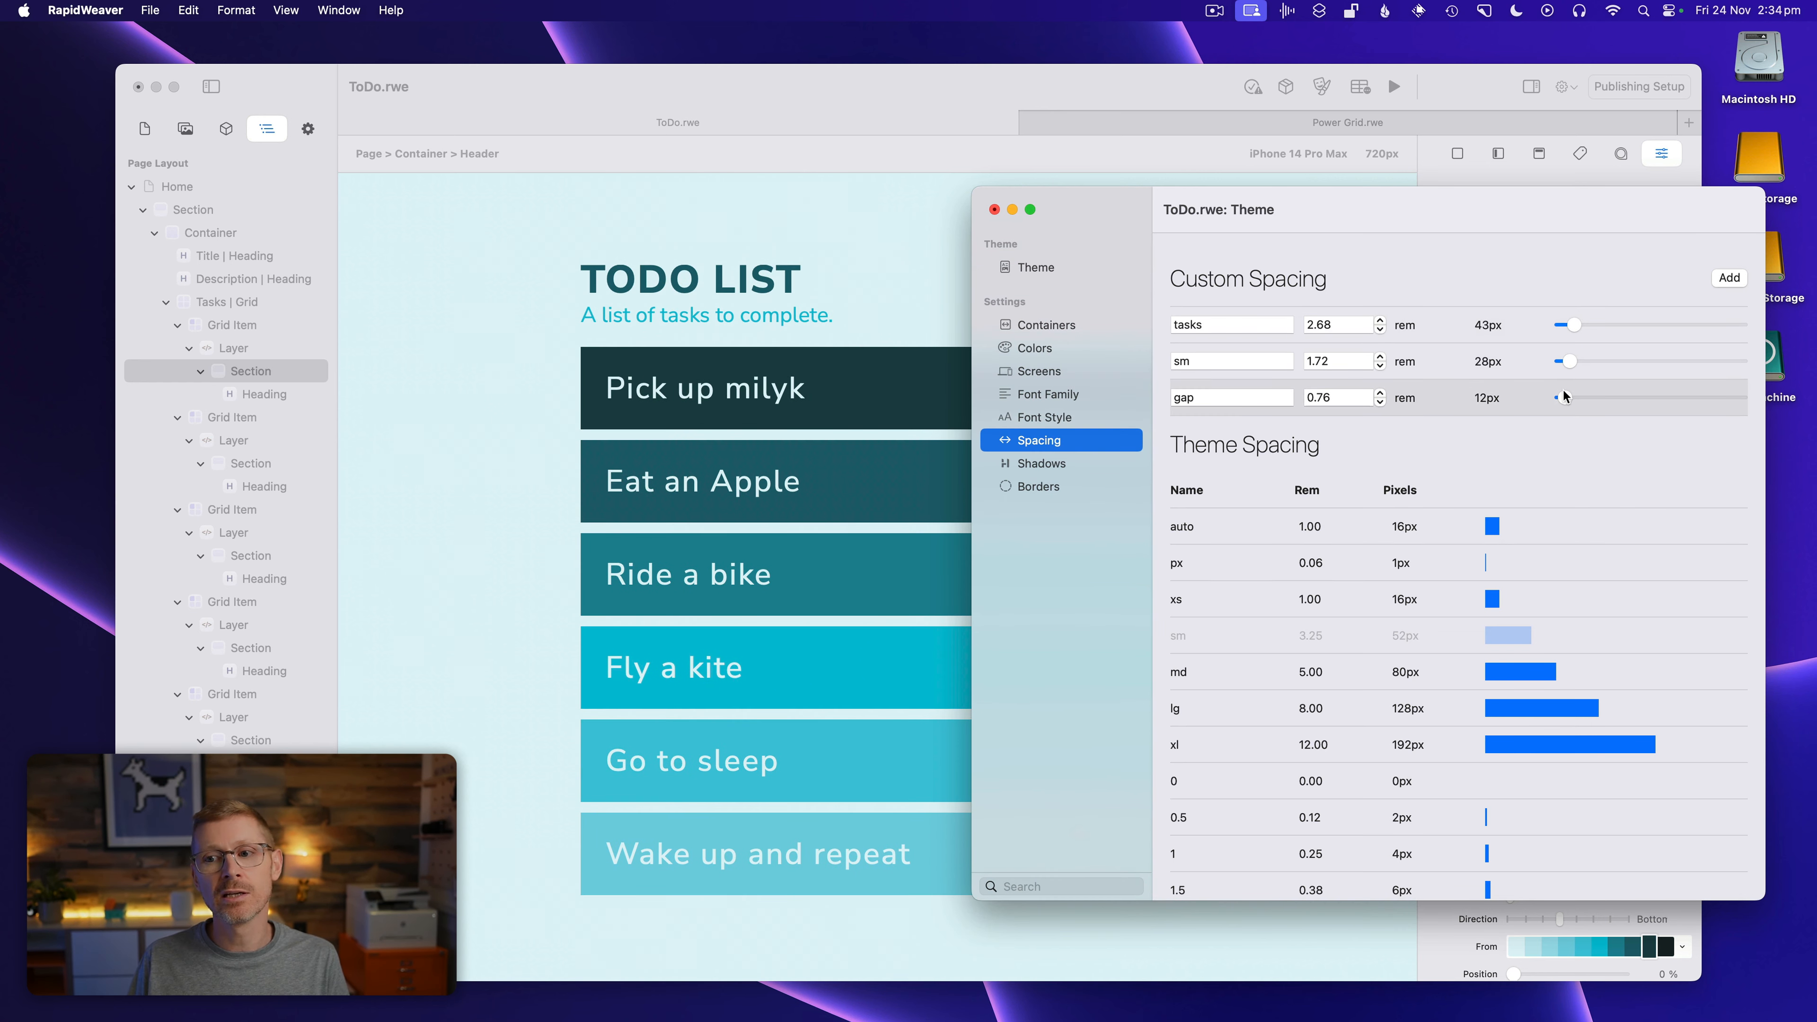
pyautogui.moveTo(1566, 399); pyautogui.dragTo(1566, 401)
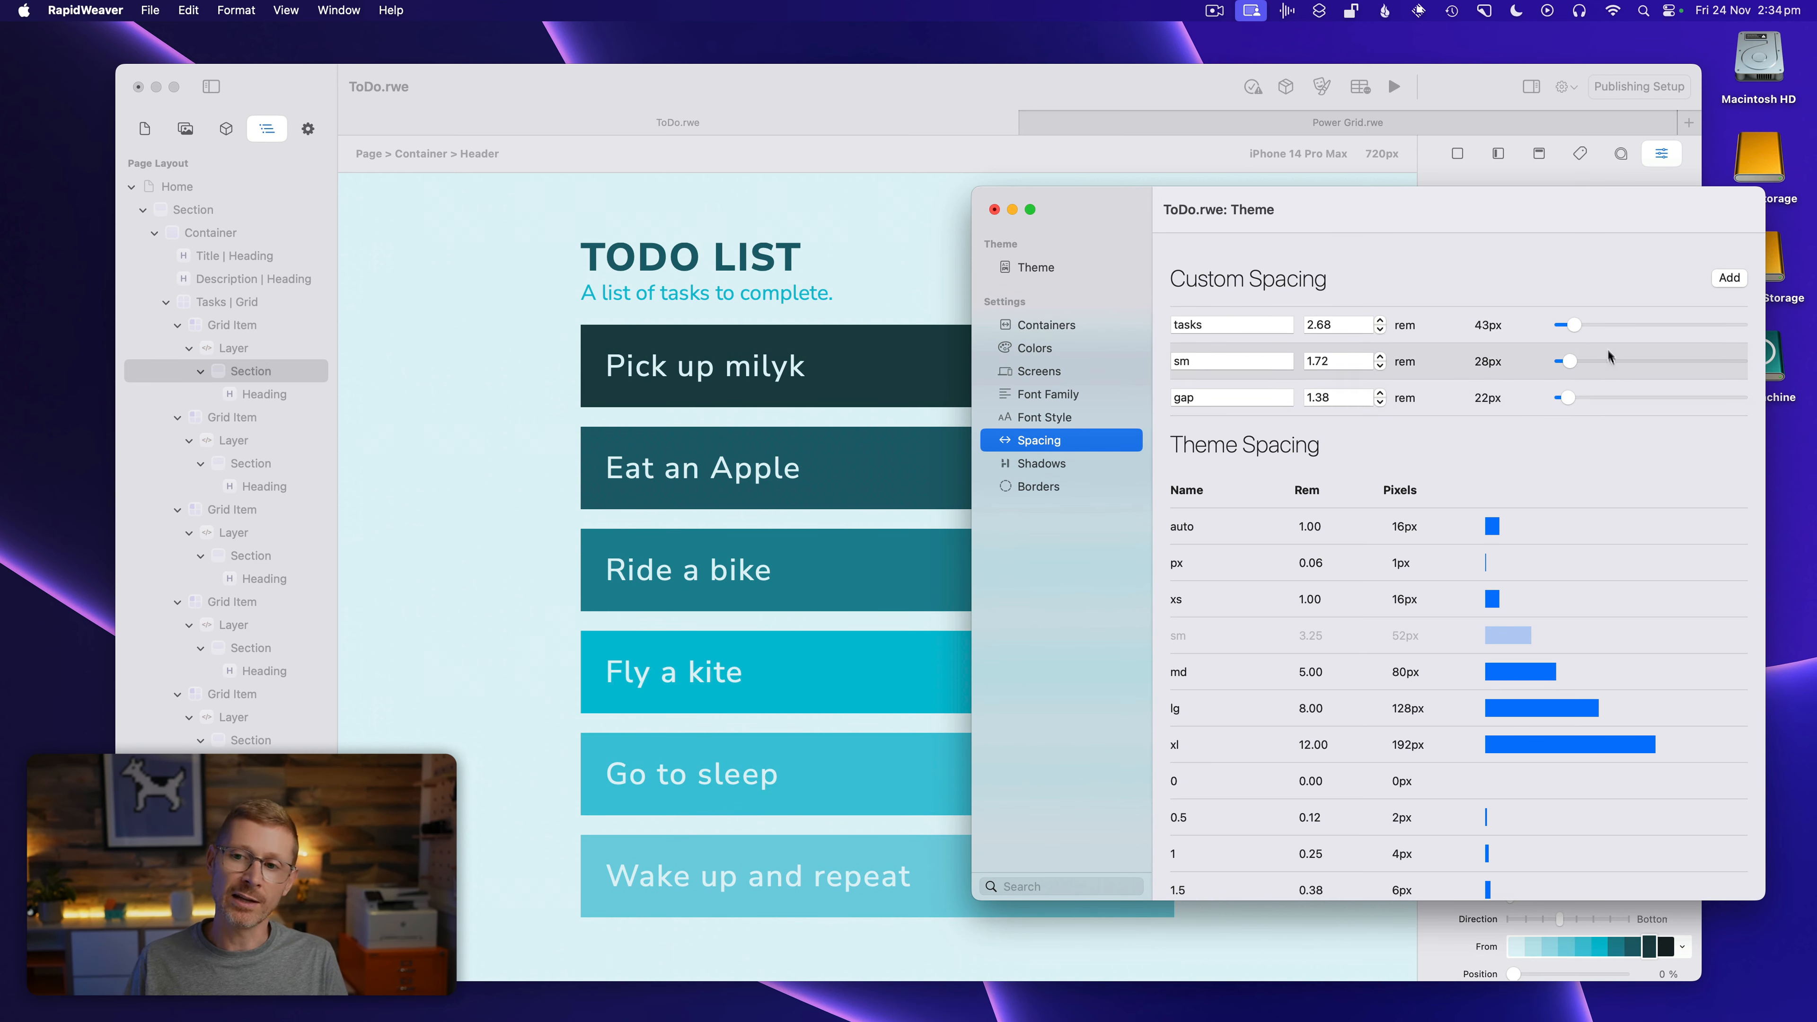
pyautogui.moveTo(1571, 325); pyautogui.dragTo(1565, 328)
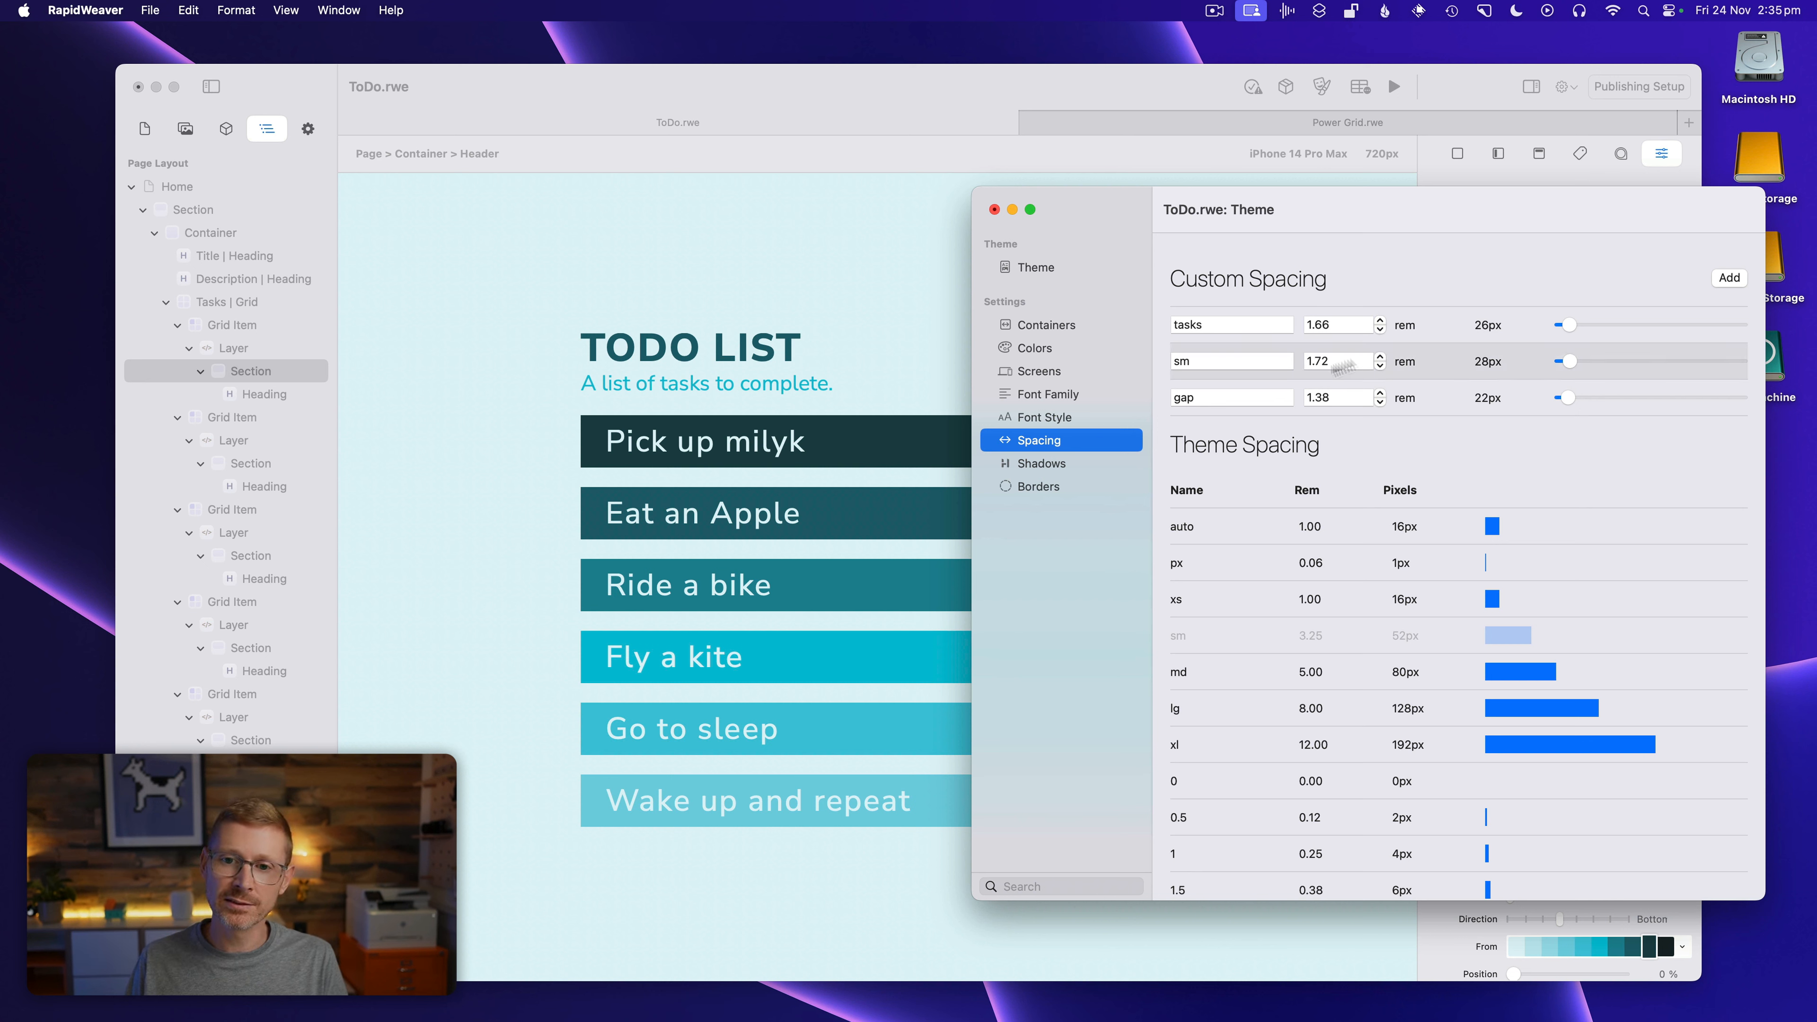
# Set the title font style to size 2.55 rem, letter spacing 0.22 and weight 700, and the todos style to size 1.01 rem
pyautogui.click(1069, 419)
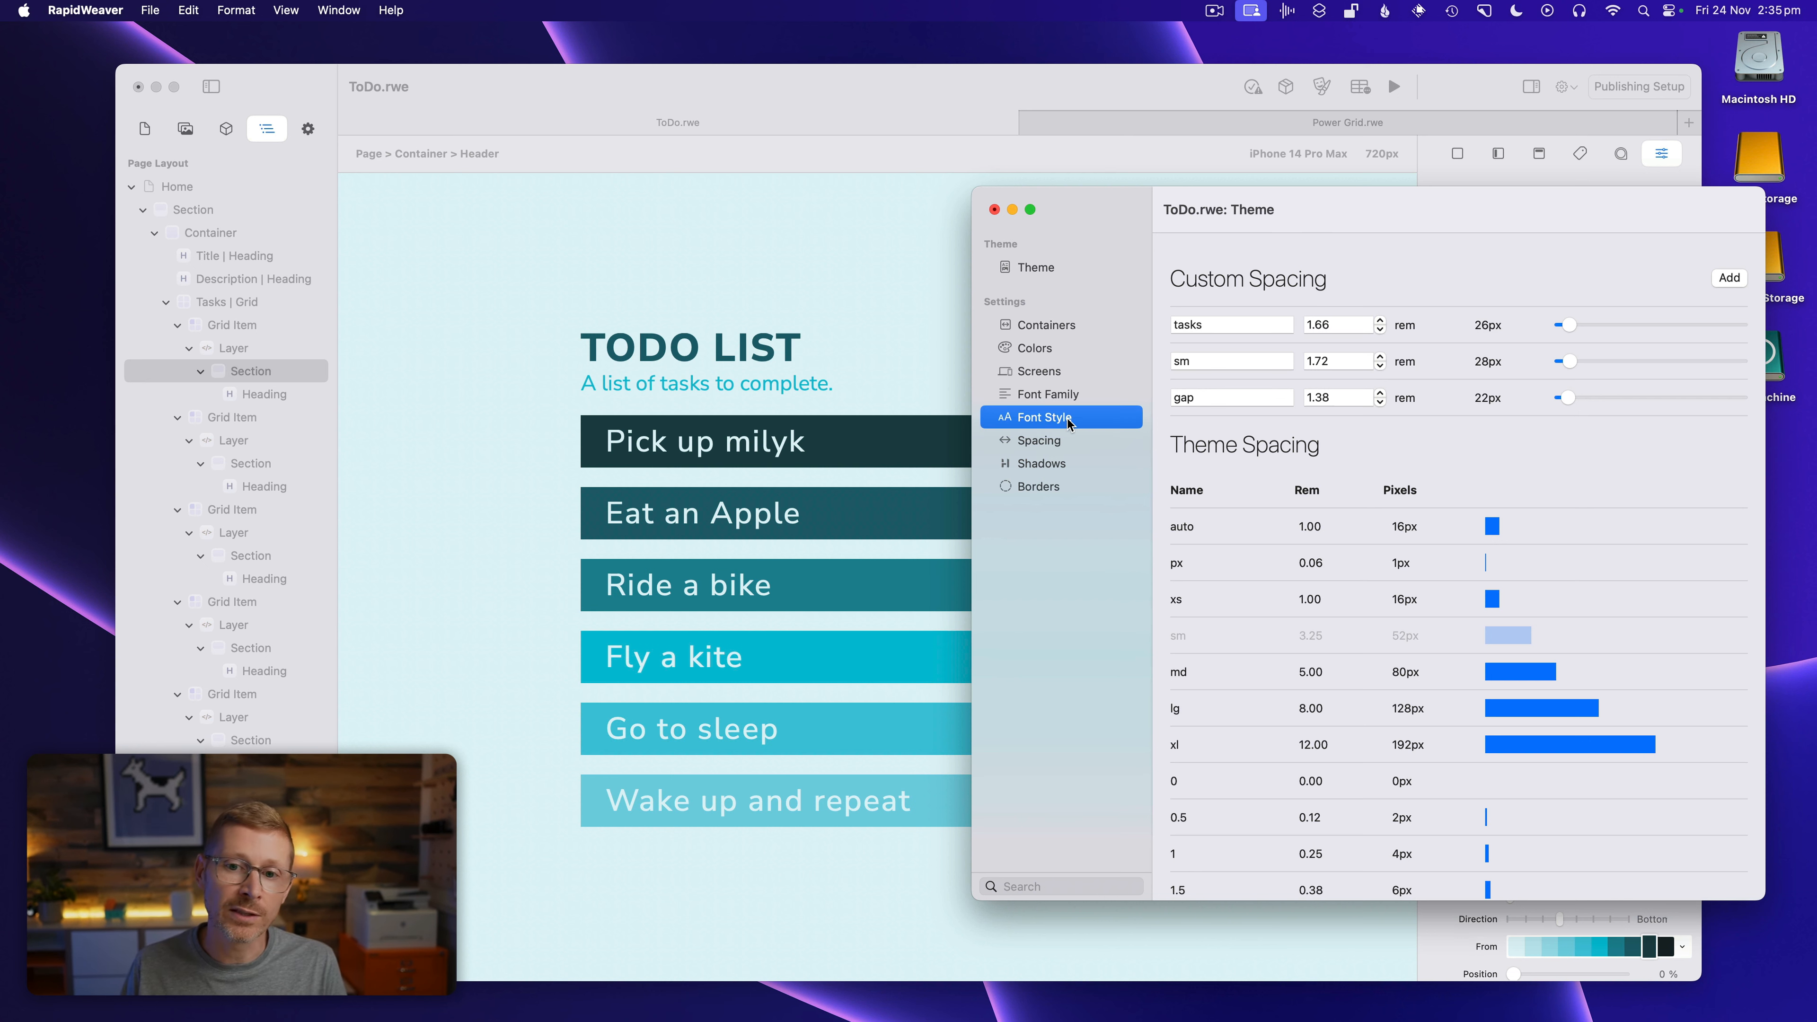
pyautogui.click(1226, 337)
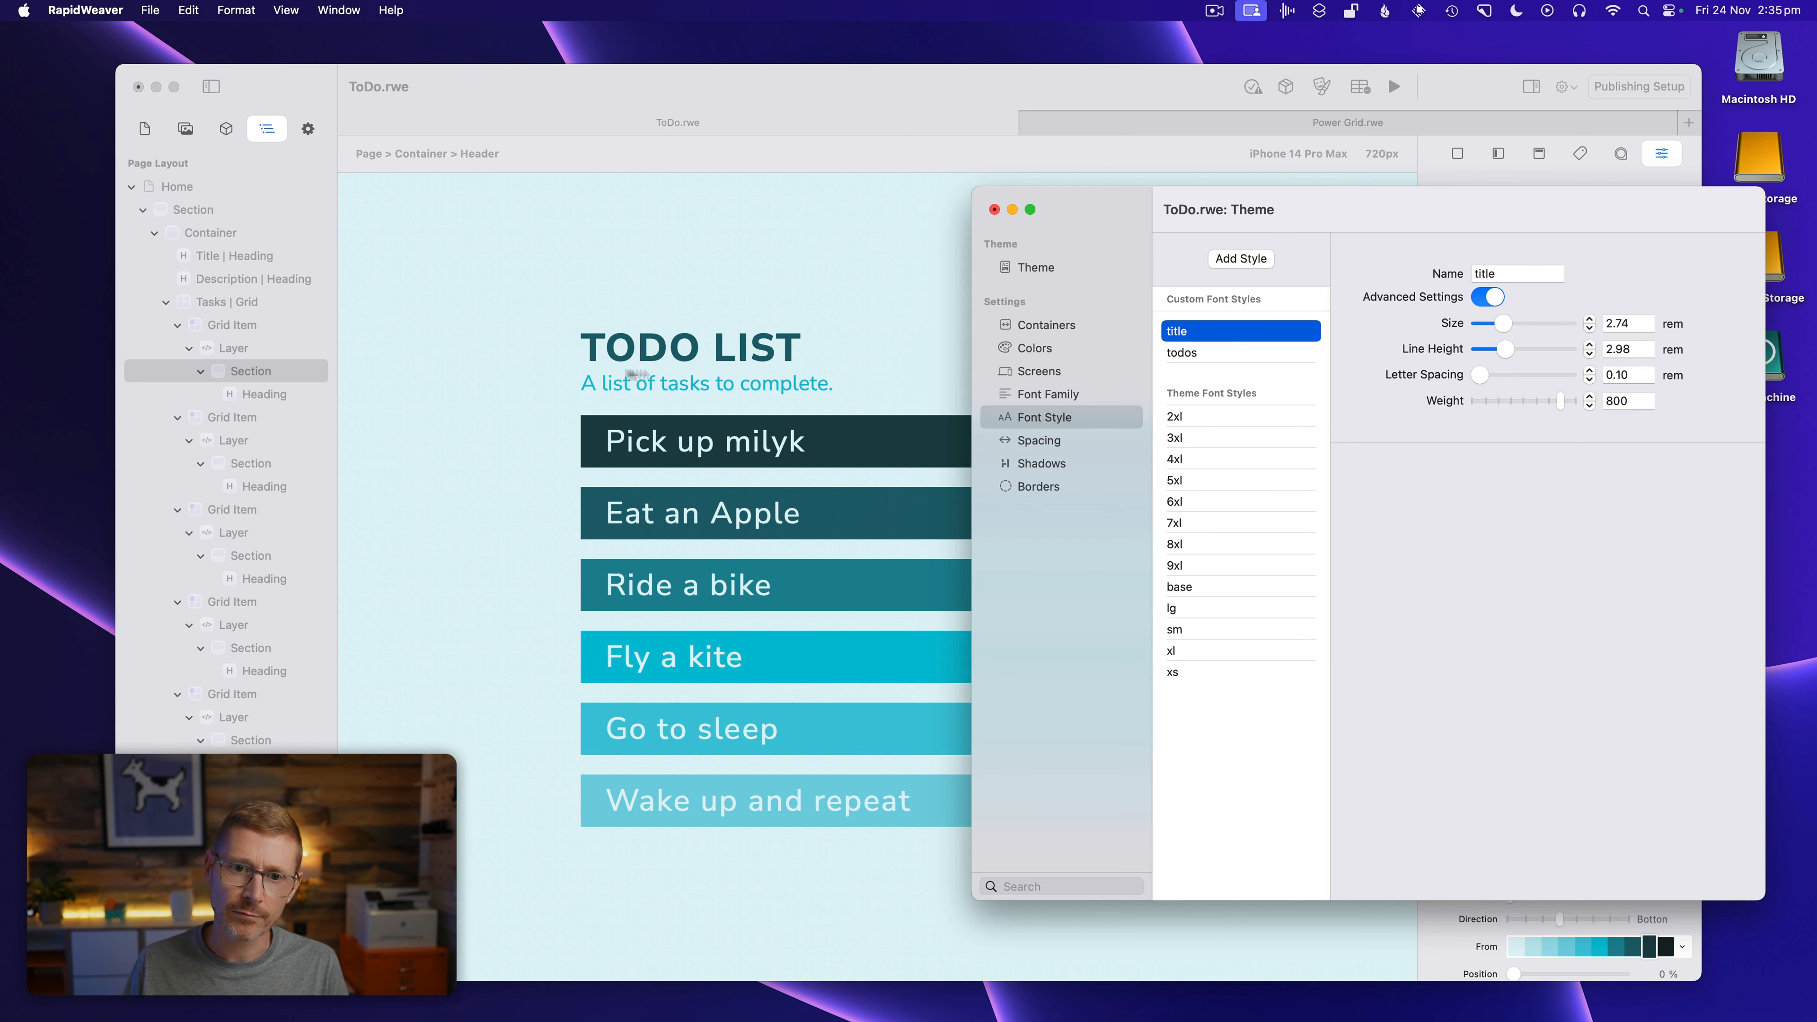
pyautogui.moveTo(1478, 378); pyautogui.dragTo(1502, 325)
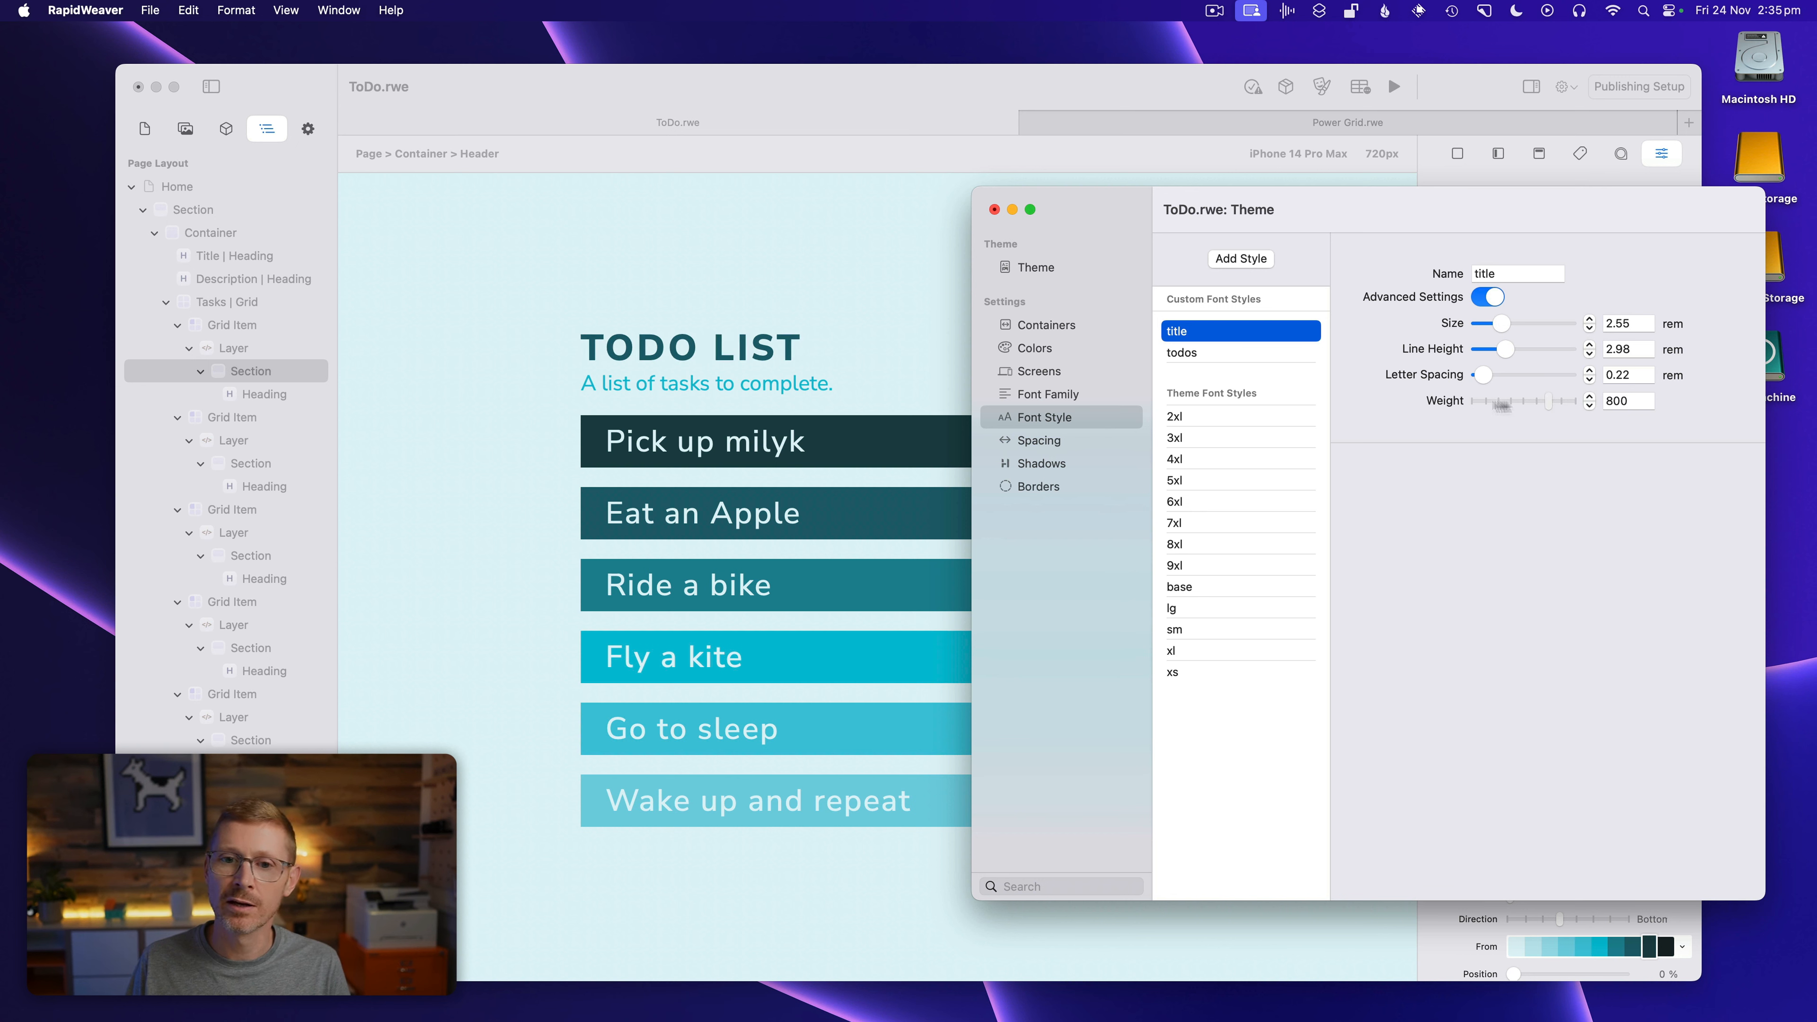
pyautogui.moveTo(1501, 403); pyautogui.dragTo(1543, 401)
pyautogui.click(1232, 353)
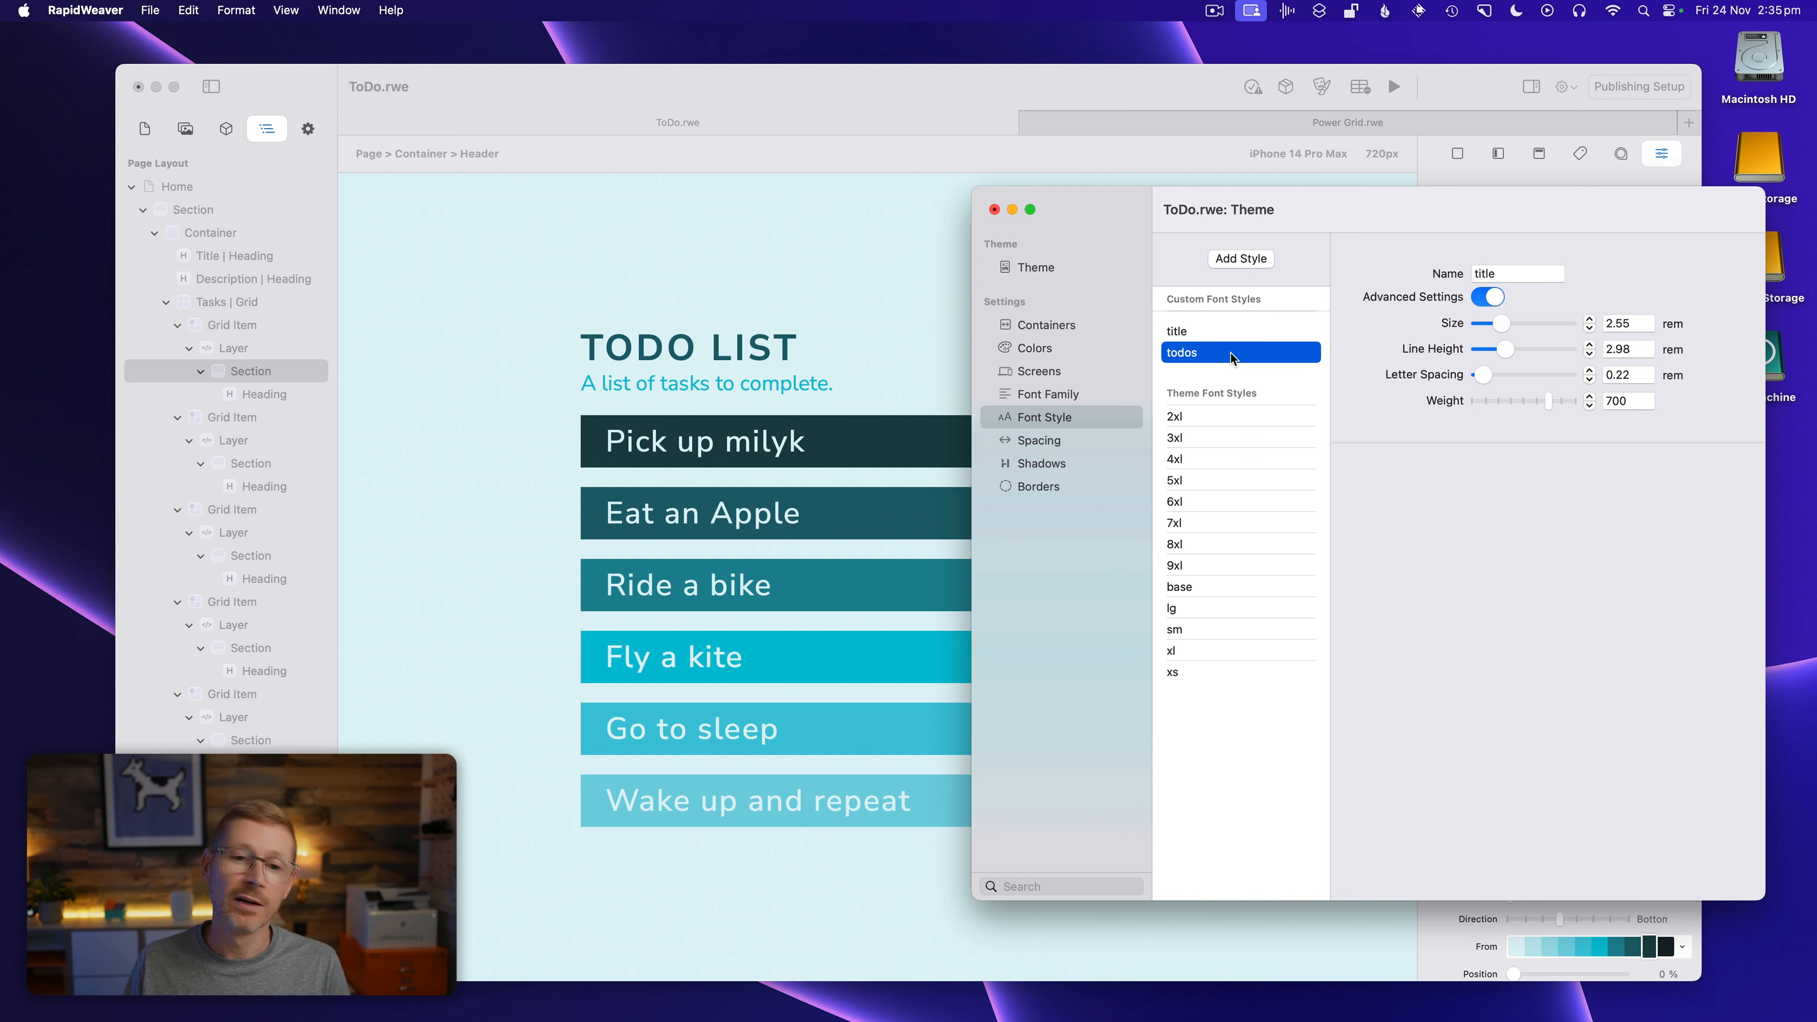
pyautogui.moveTo(1501, 324); pyautogui.dragTo(1493, 325)
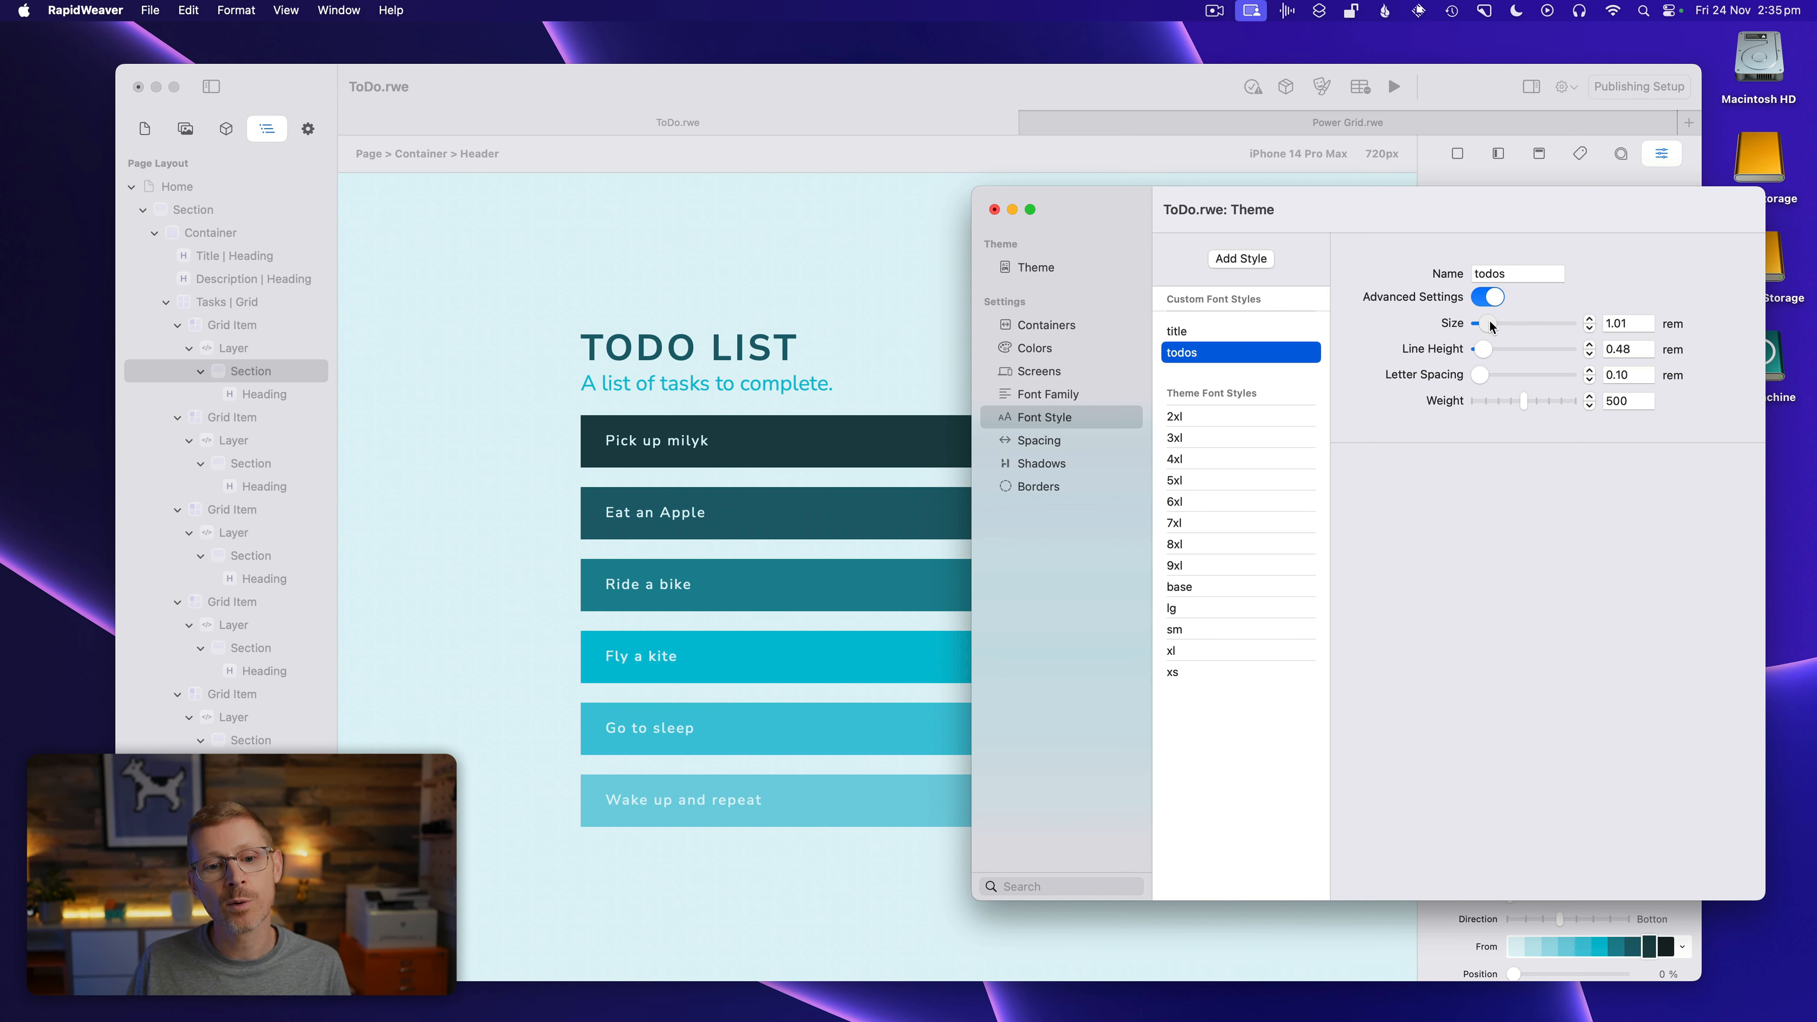
# Reduce the theme's custom tasks spacing to about 1.40 rem and gap to about 0.42 rem, and close the theme settings
pyautogui.click(1102, 444)
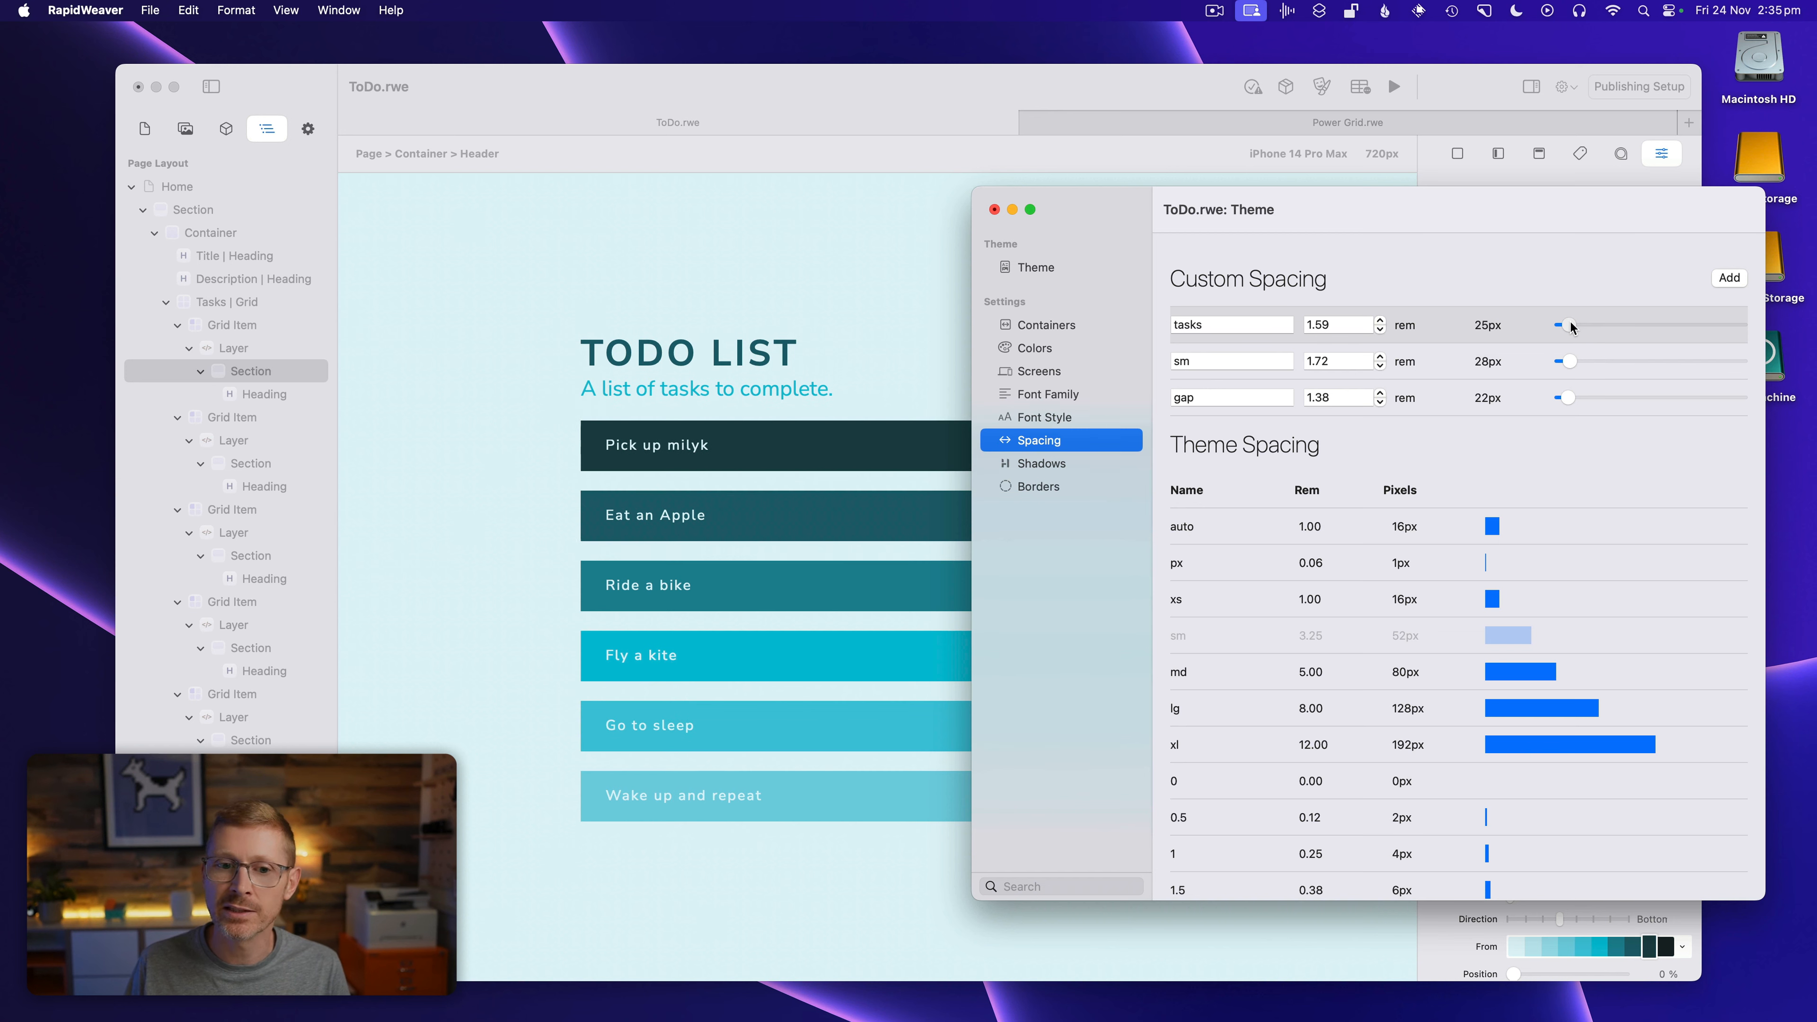
pyautogui.moveTo(1572, 327); pyautogui.dragTo(1566, 325)
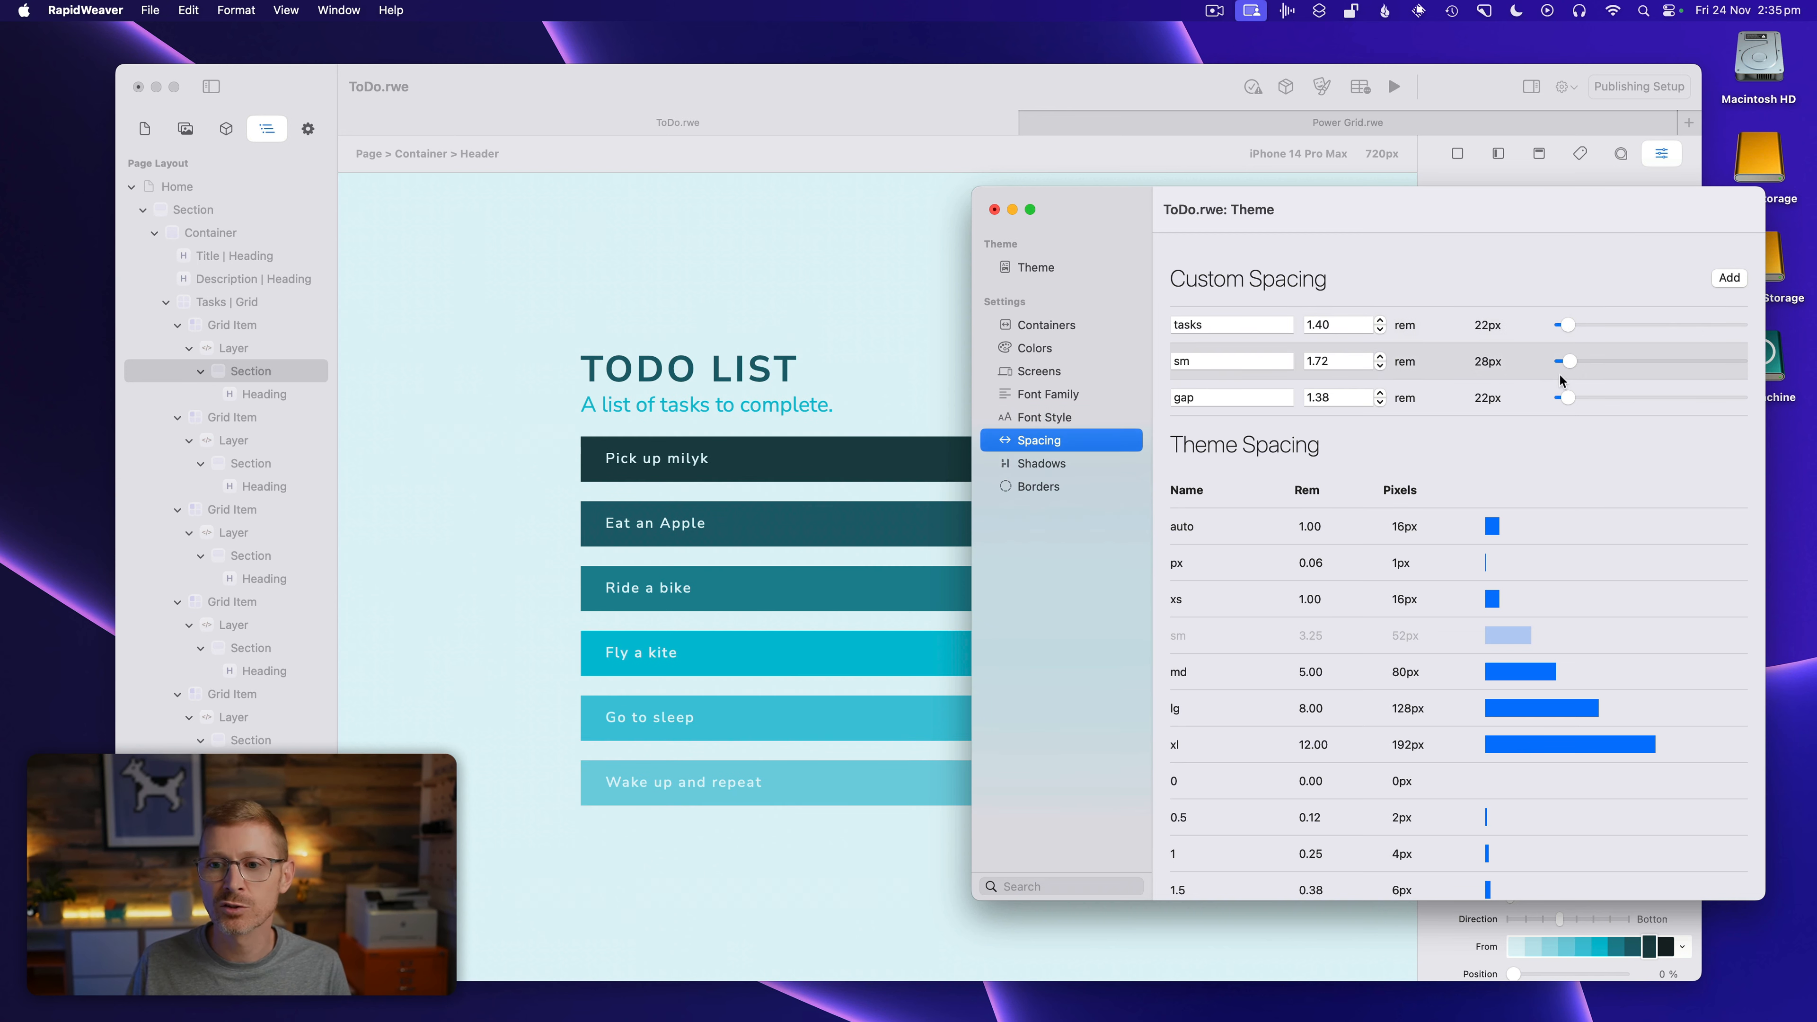
pyautogui.moveTo(1565, 398); pyautogui.dragTo(1563, 402)
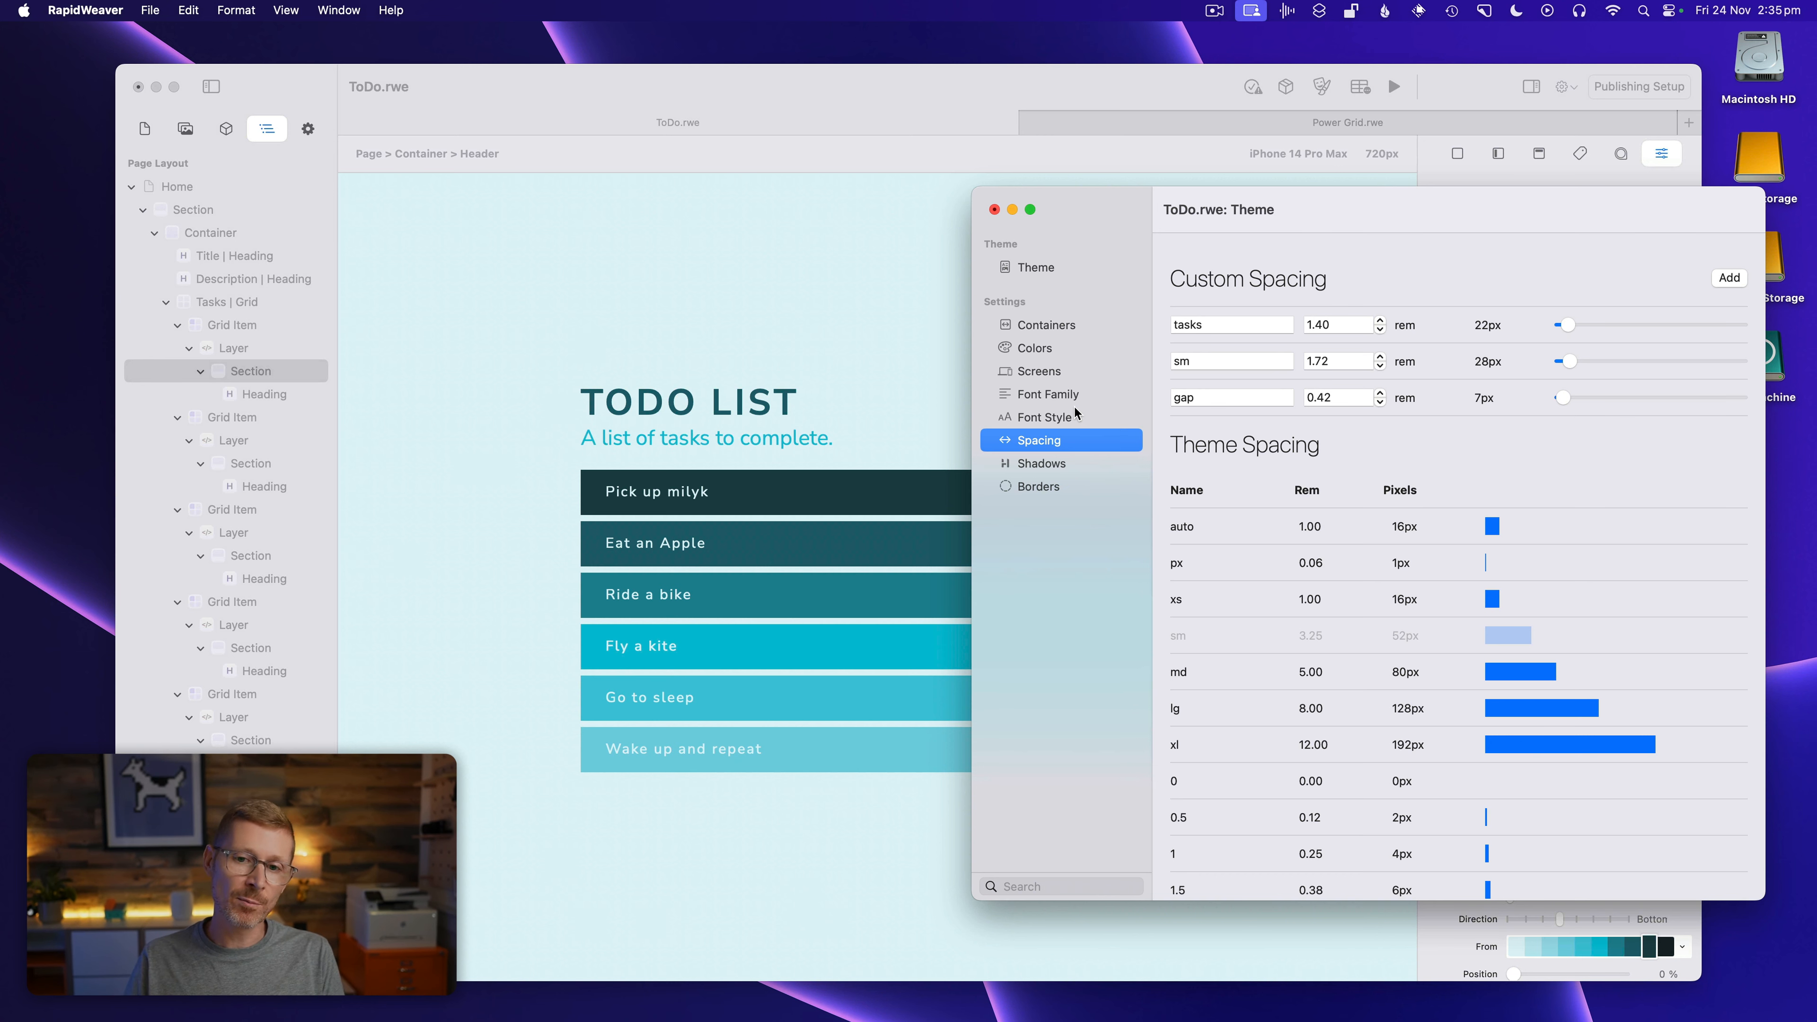
pyautogui.click(994, 209)
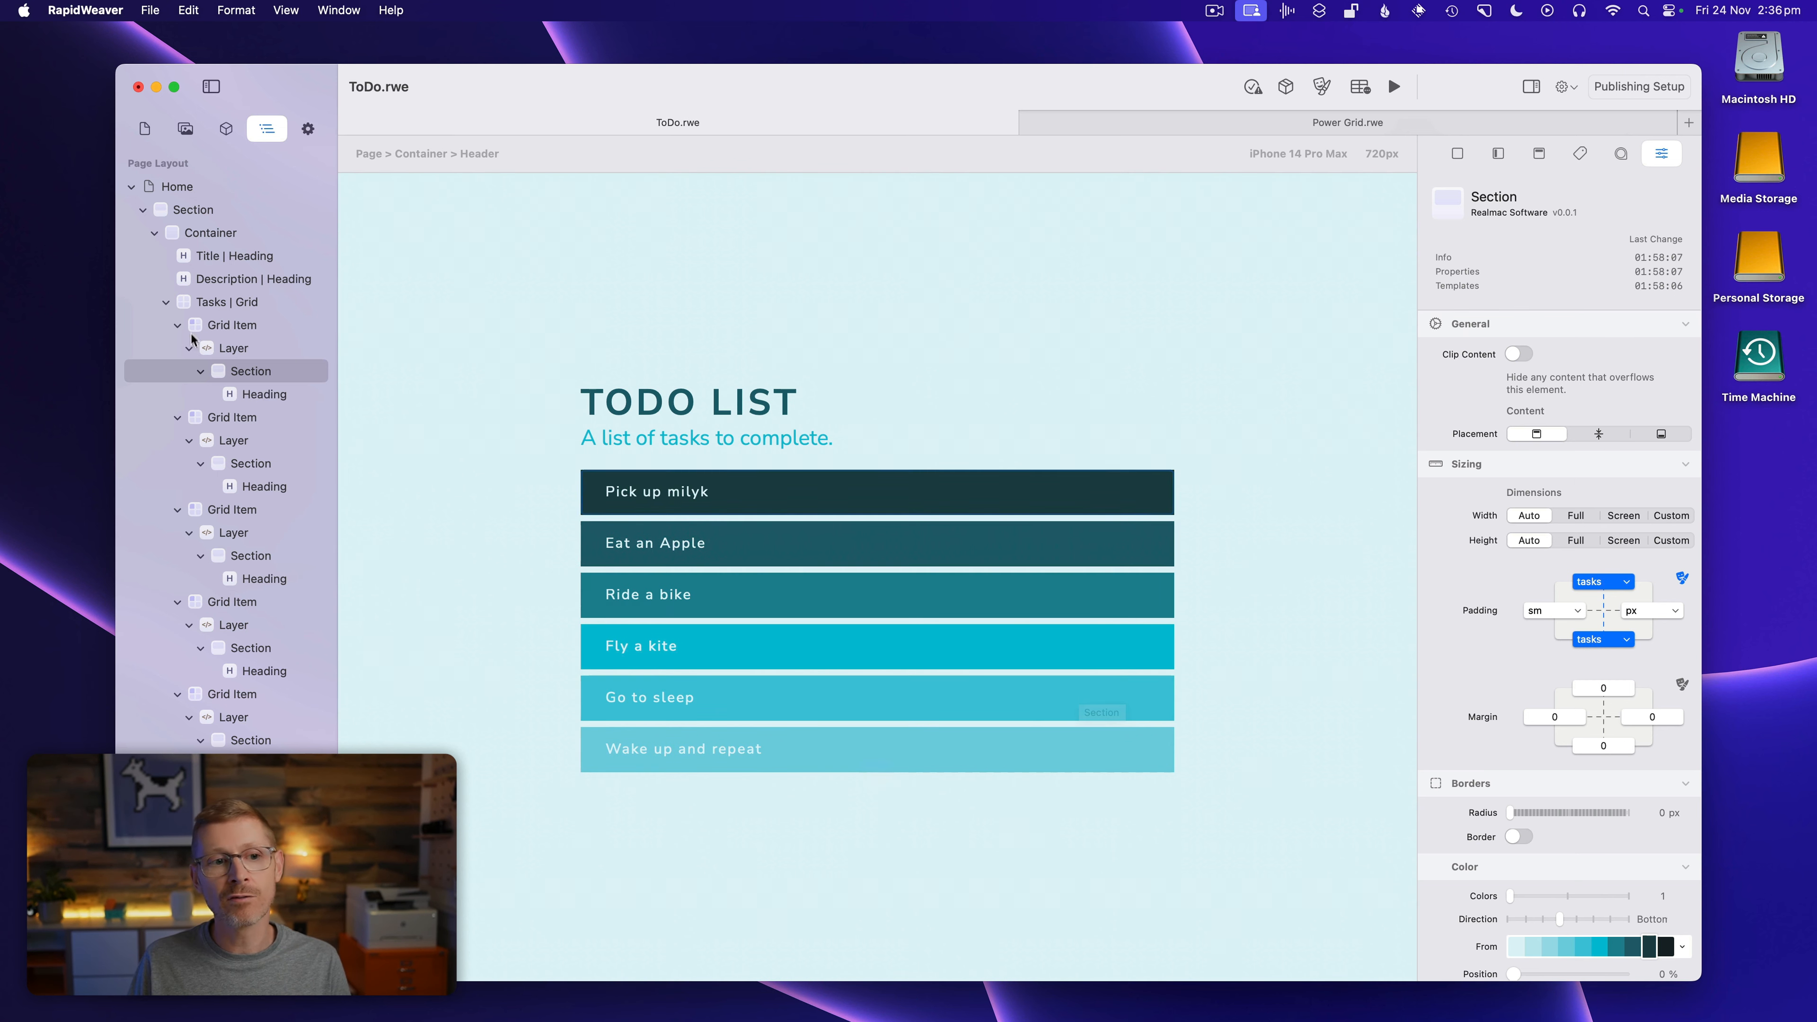
# Select the Layer around the Pick up milyk section, preview the page's hover behaviour and return to editing
pyautogui.click(223, 348)
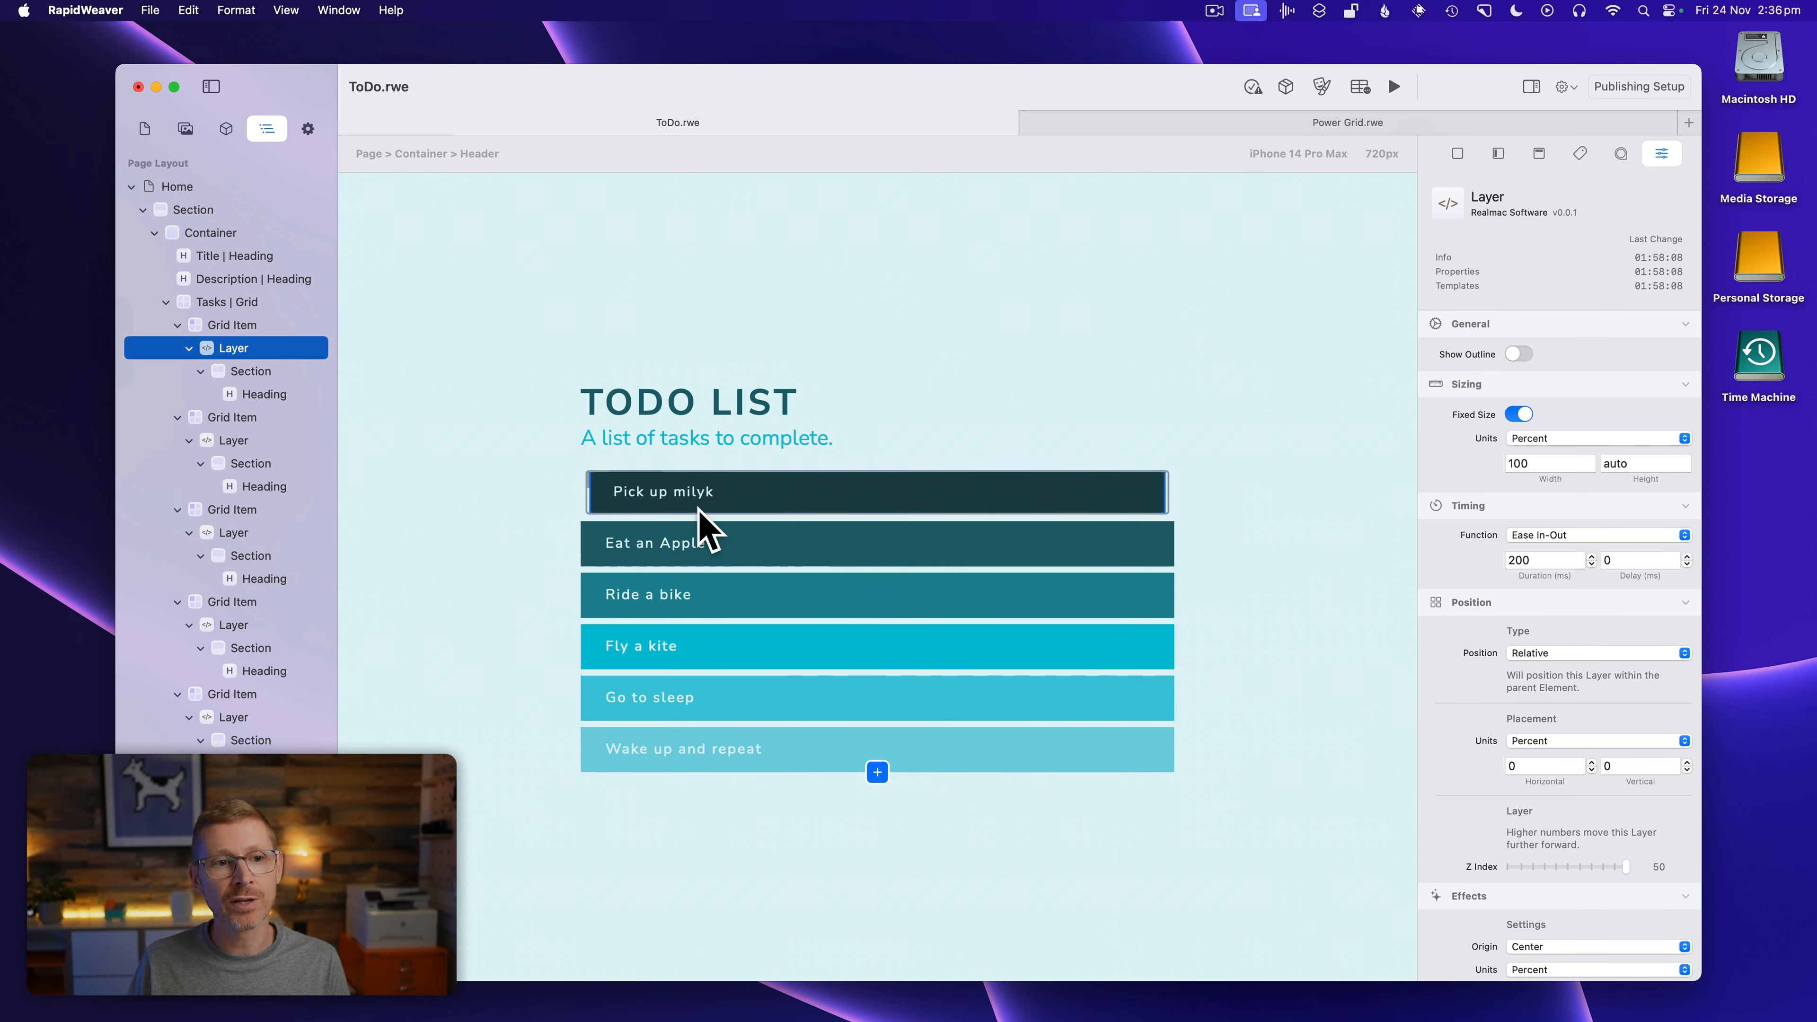
pyautogui.click(1395, 88)
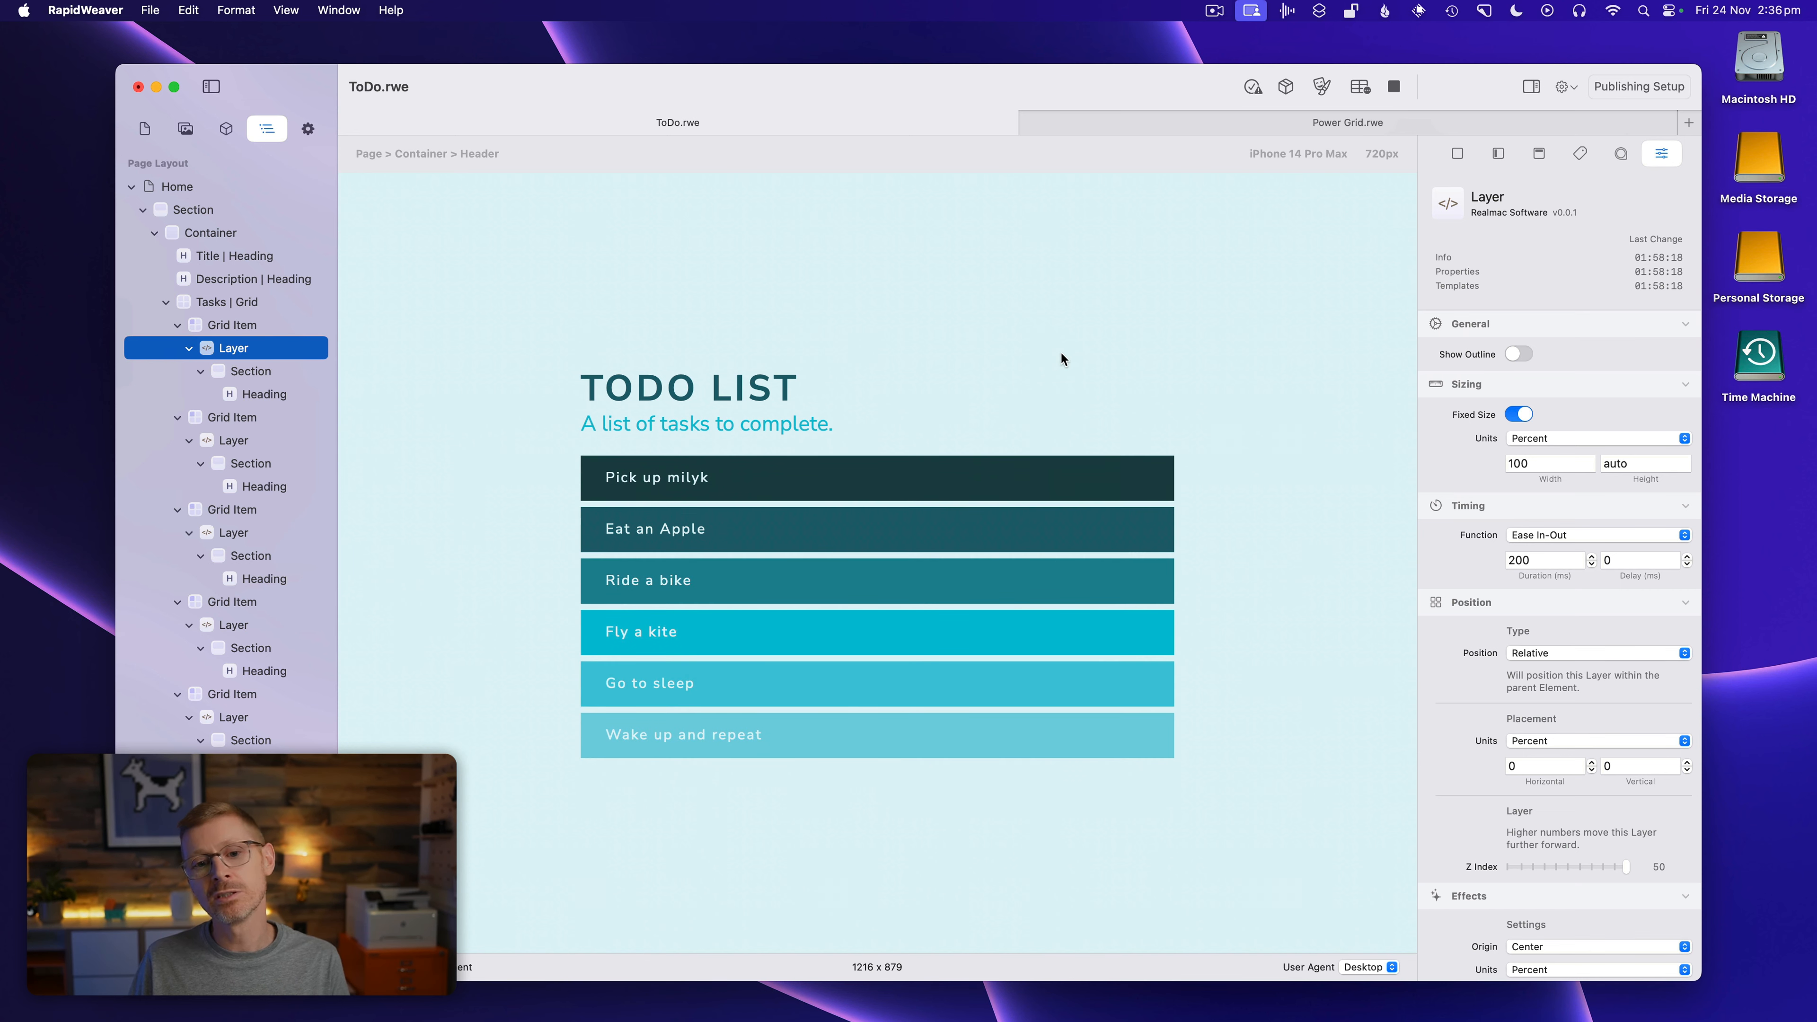
pyautogui.click(1394, 86)
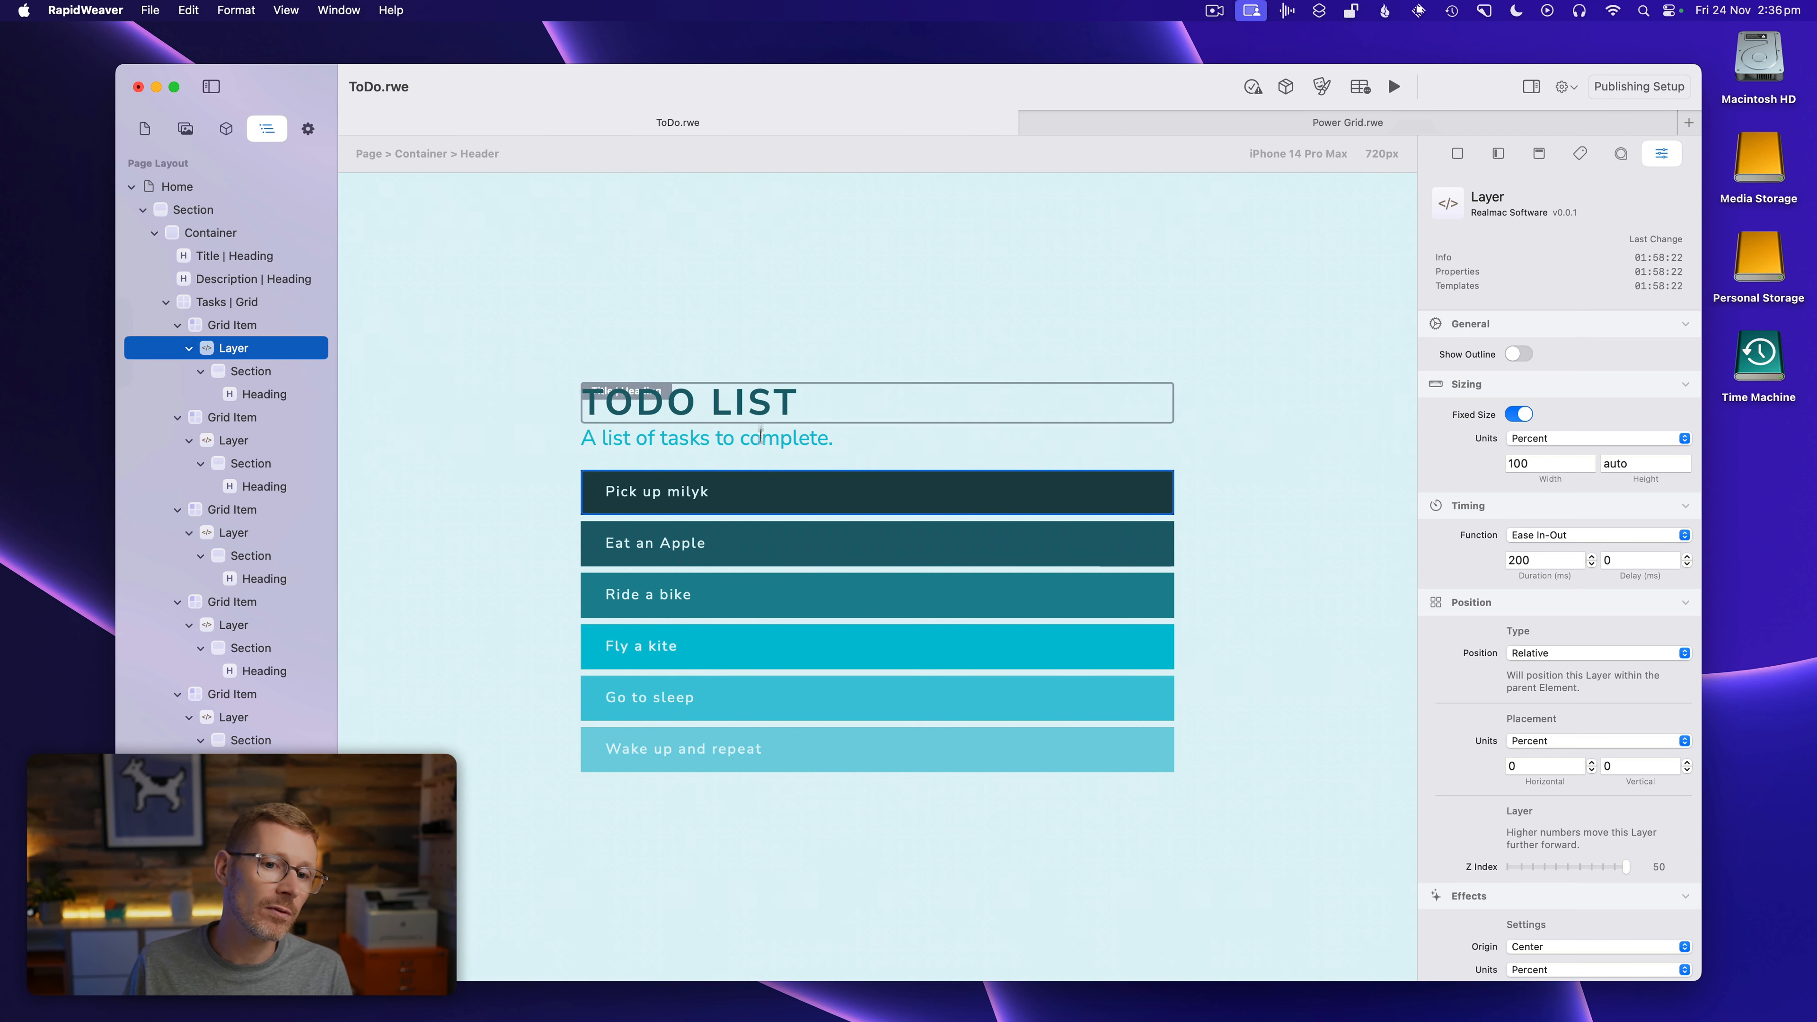
# Turn on item animation for the Tasks grid with the Zoom In Up animation and preview the page briefly
pyautogui.click(230, 304)
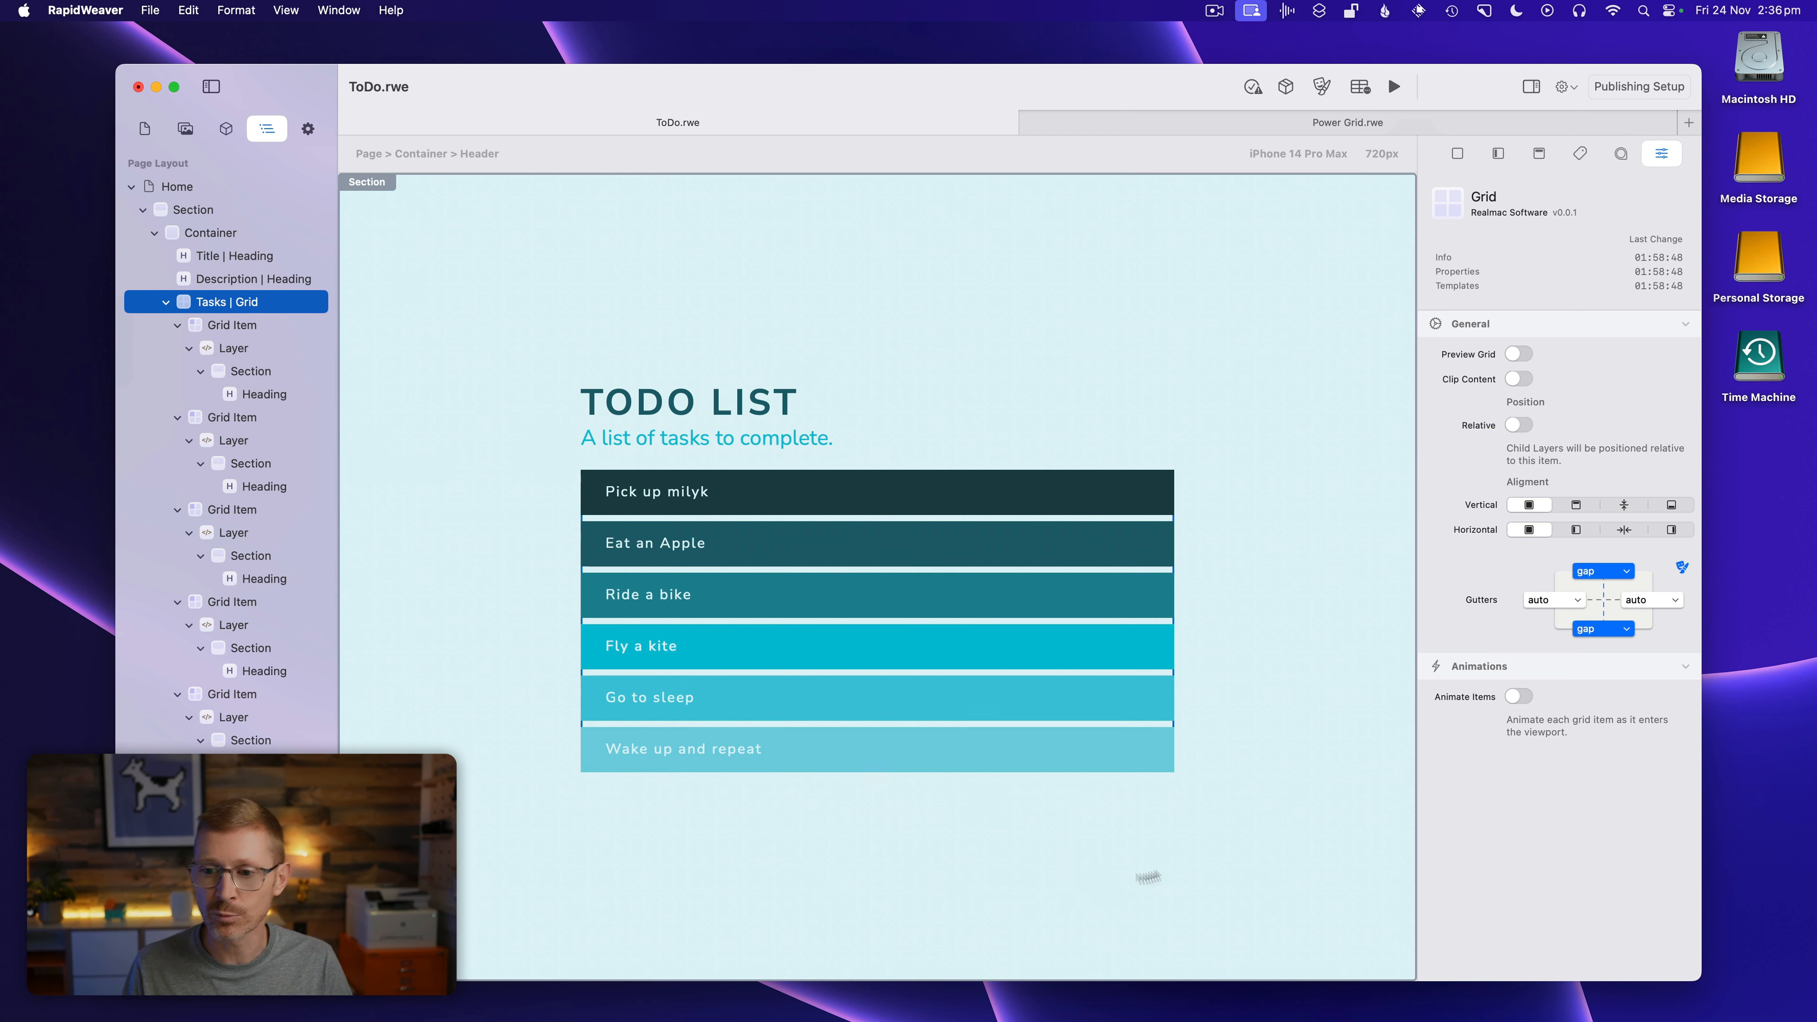
pyautogui.click(1516, 698)
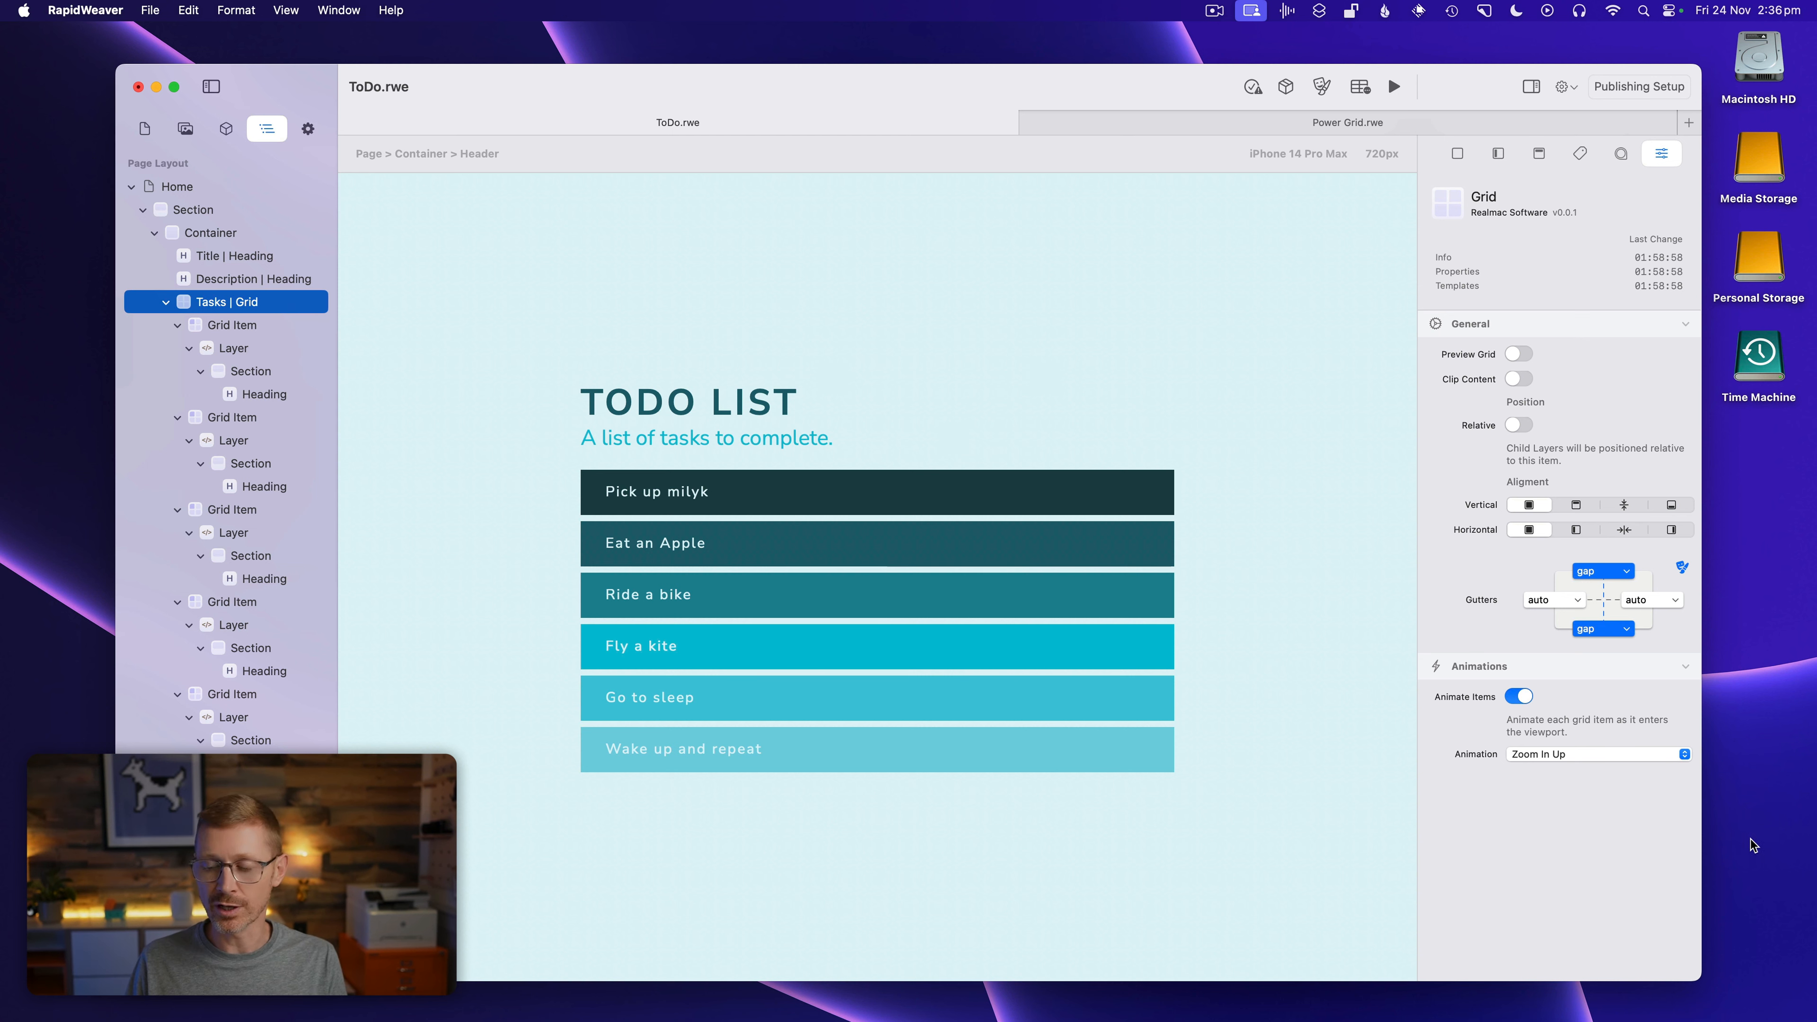
pyautogui.click(1554, 761)
pyautogui.click(1554, 758)
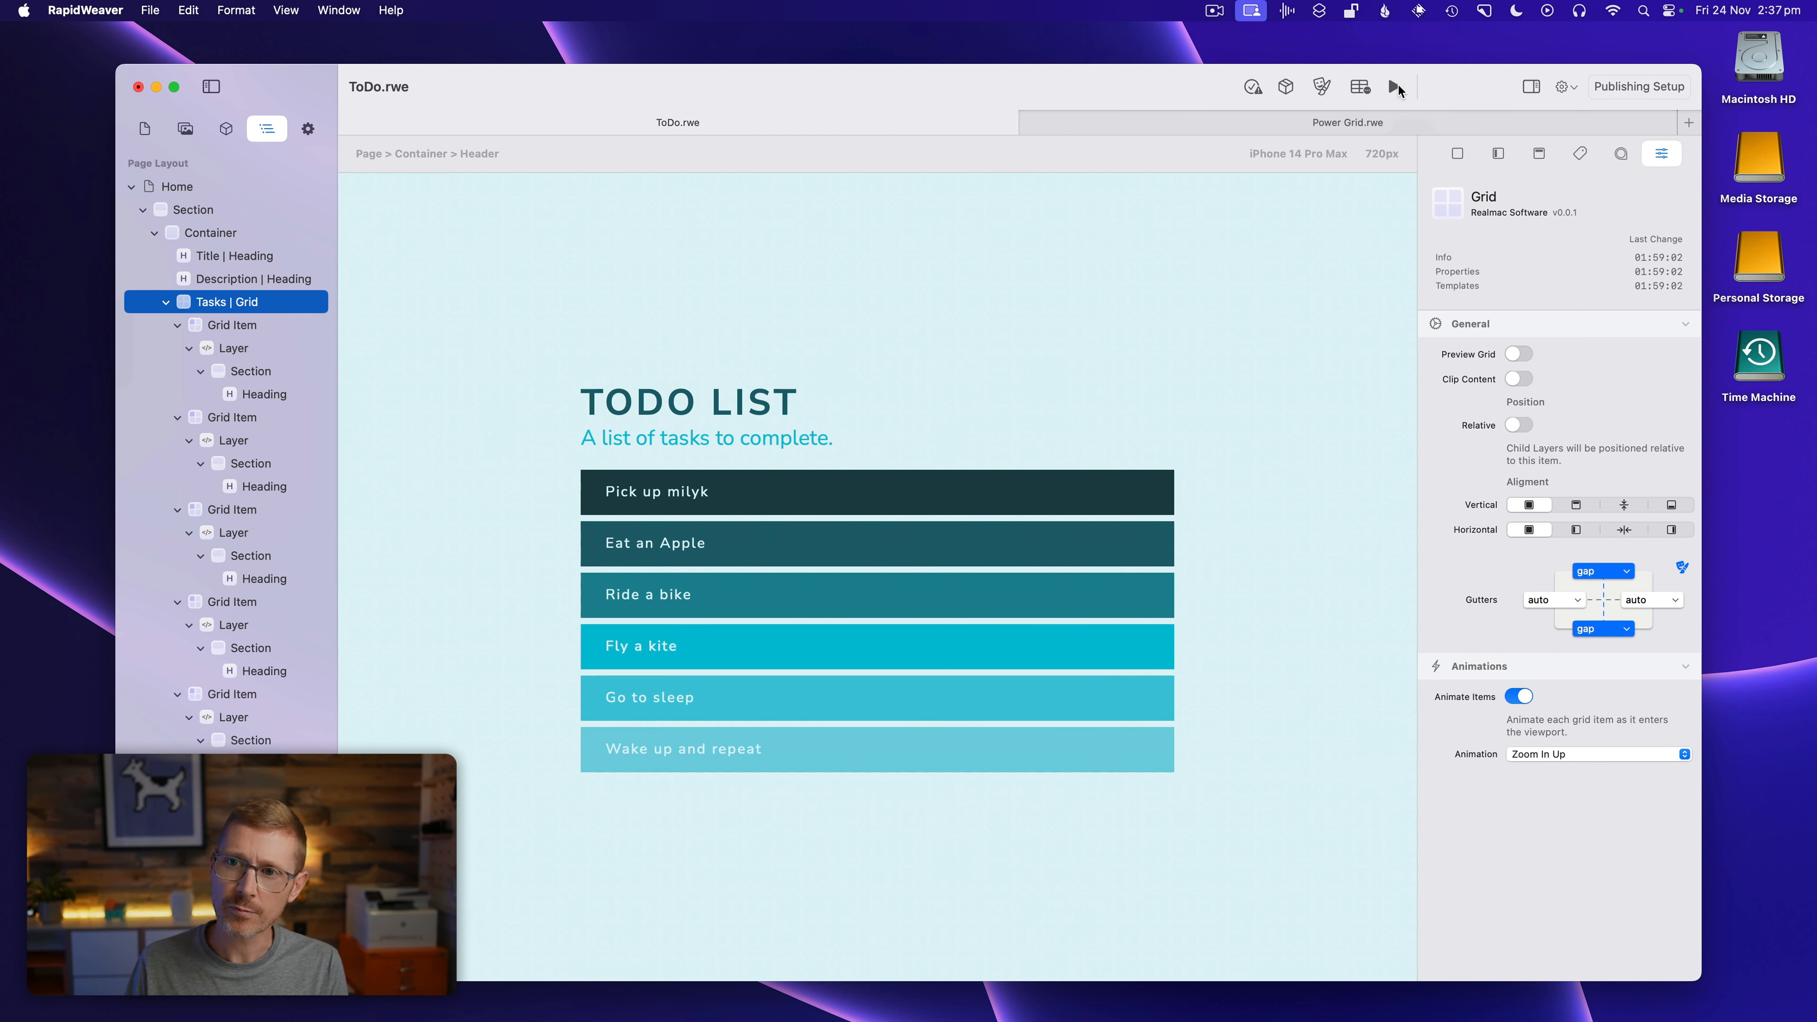
pyautogui.click(1395, 87)
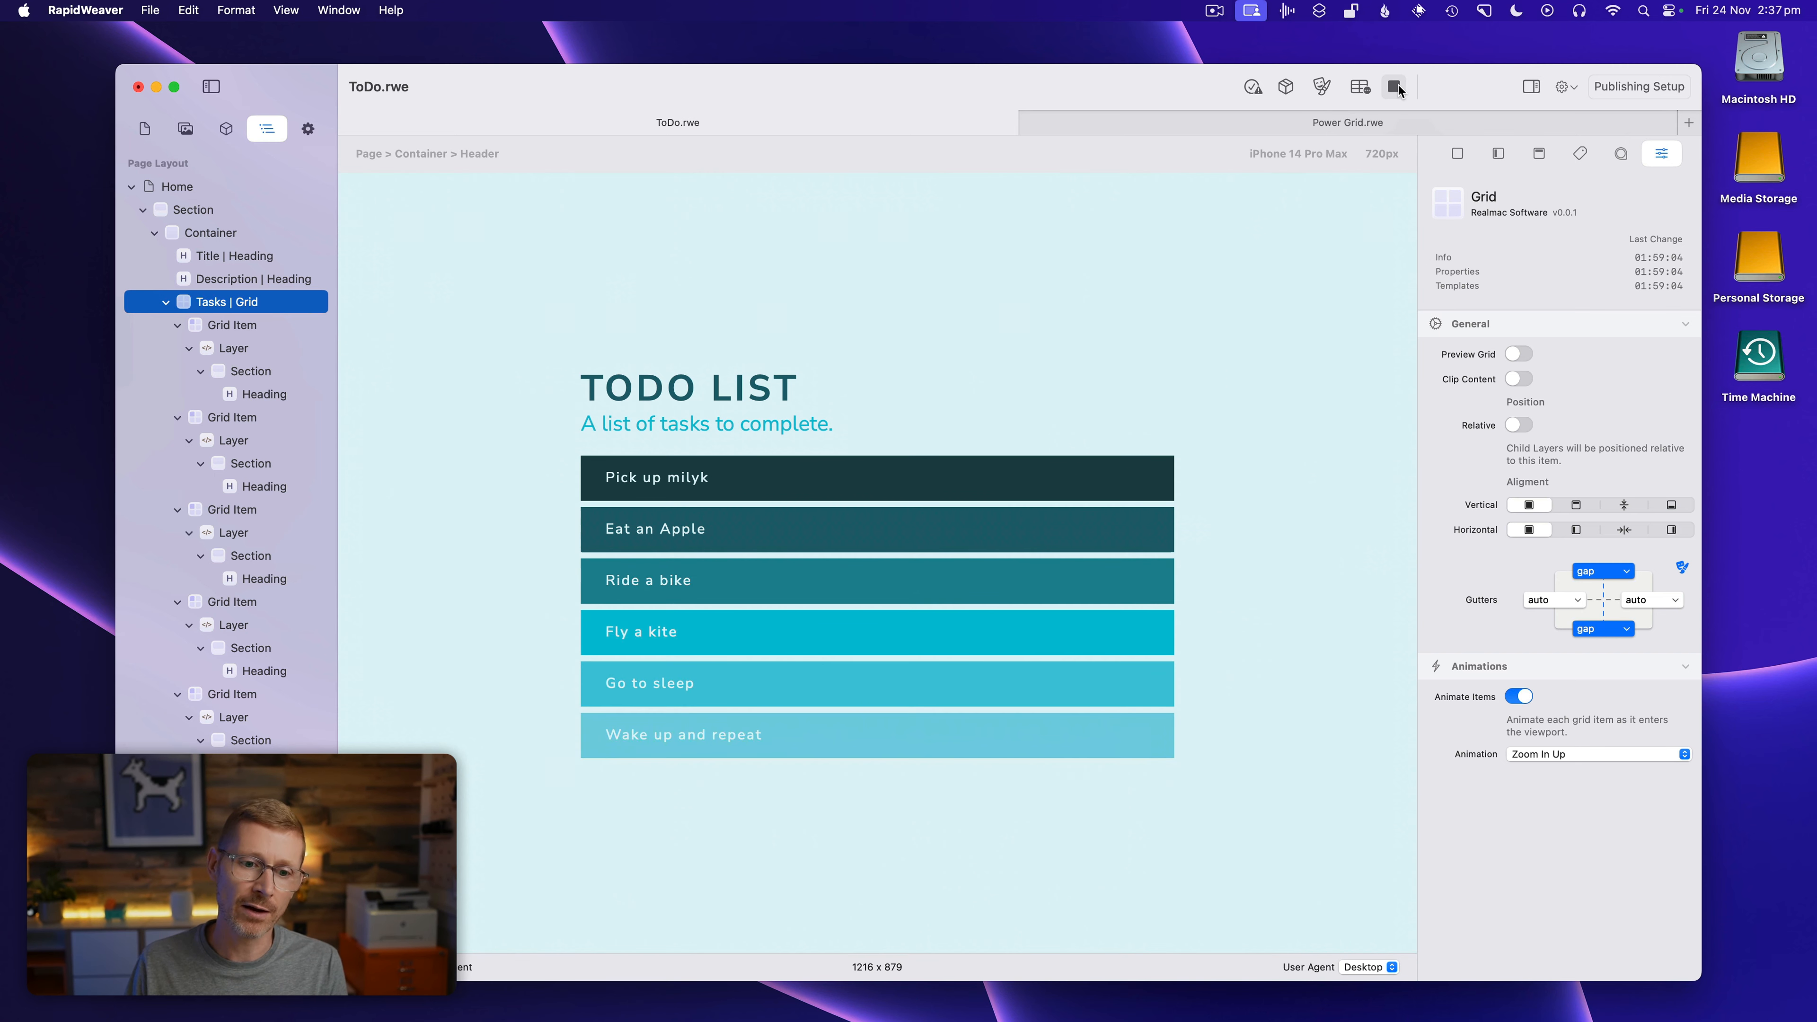
pyautogui.click(1395, 87)
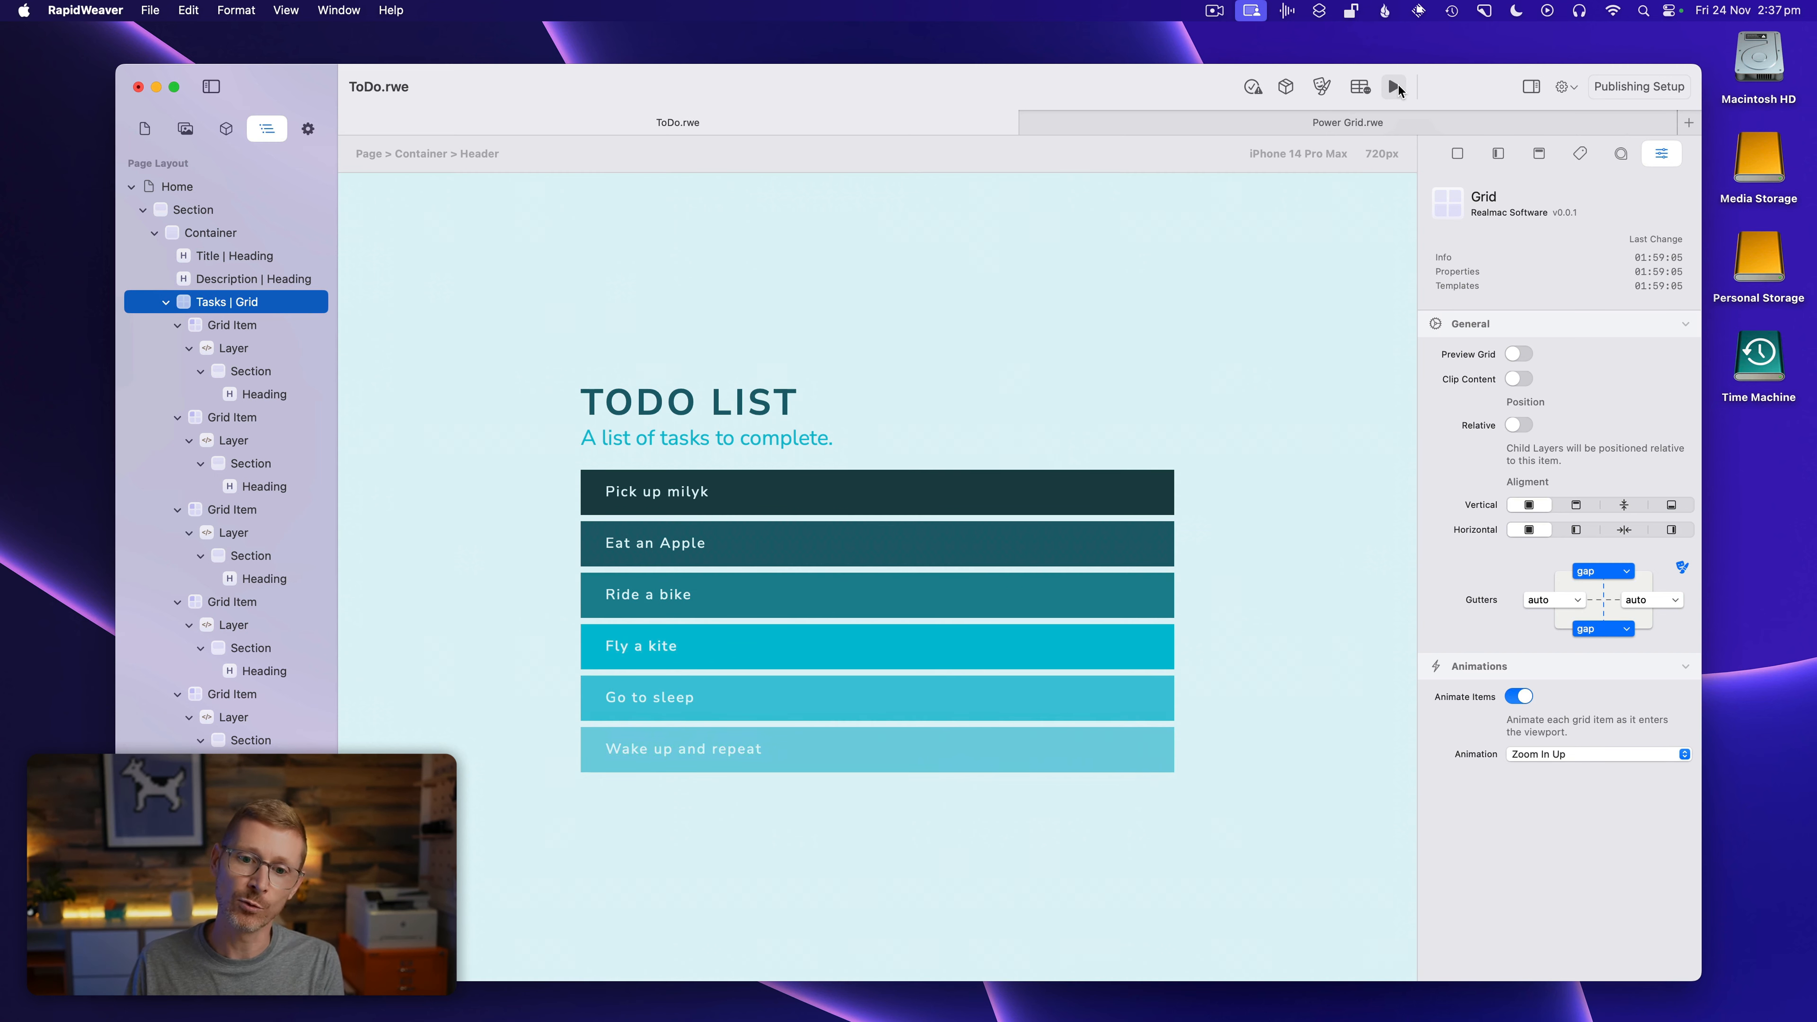
# Change the Tasks grid's item animation to Fade In Up and preview it
pyautogui.click(1599, 757)
pyautogui.click(1592, 660)
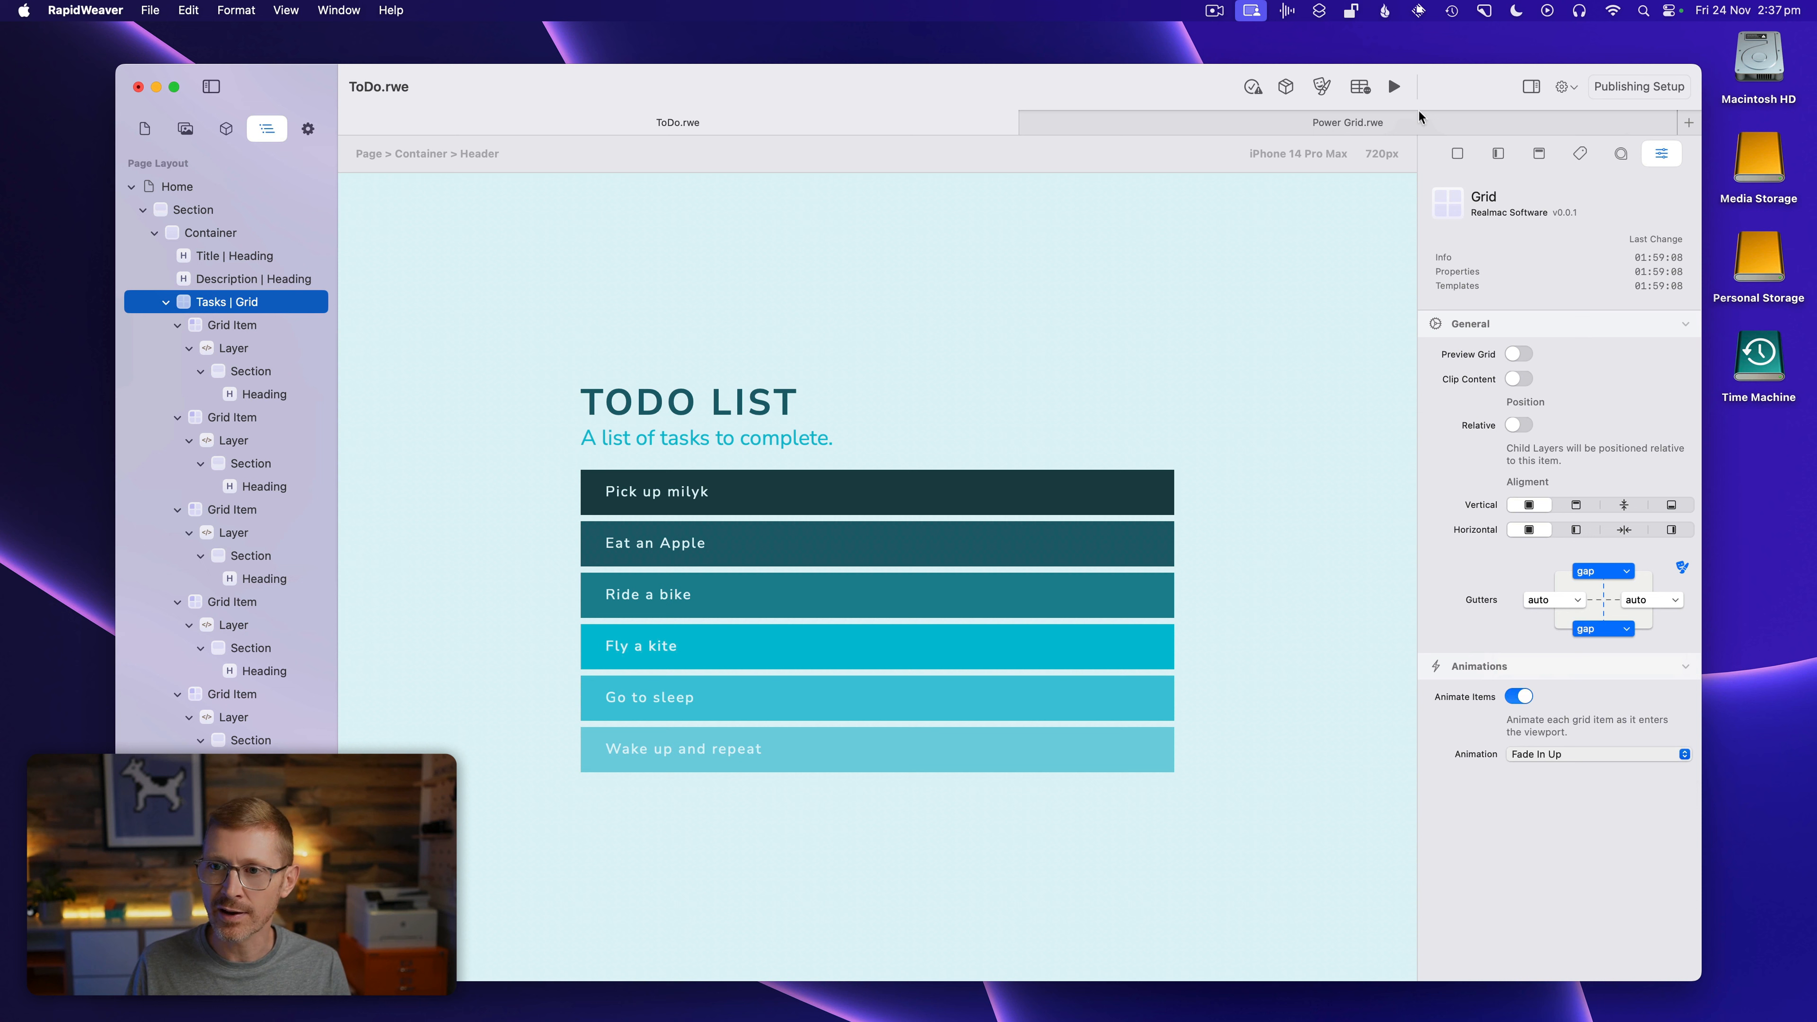
pyautogui.click(1396, 86)
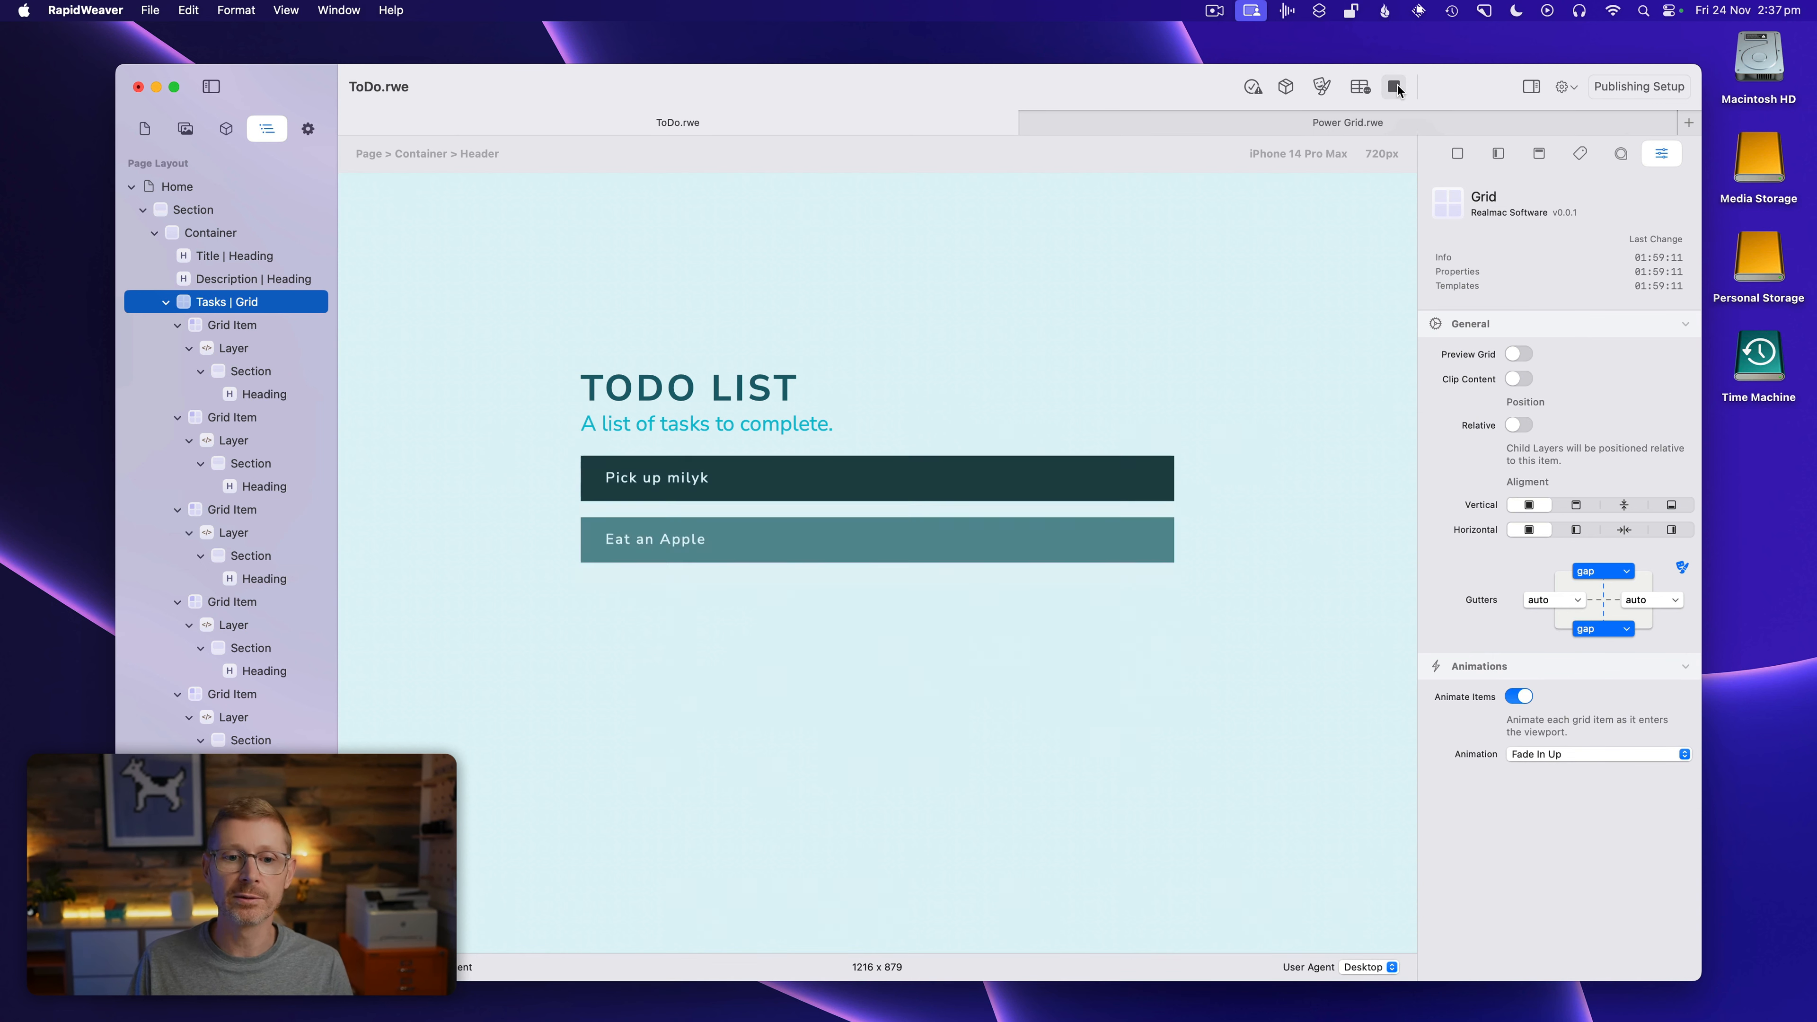
# Switch the Tasks grid's item animation back to Zoom In Up, replay the preview and return to editing
pyautogui.click(1537, 757)
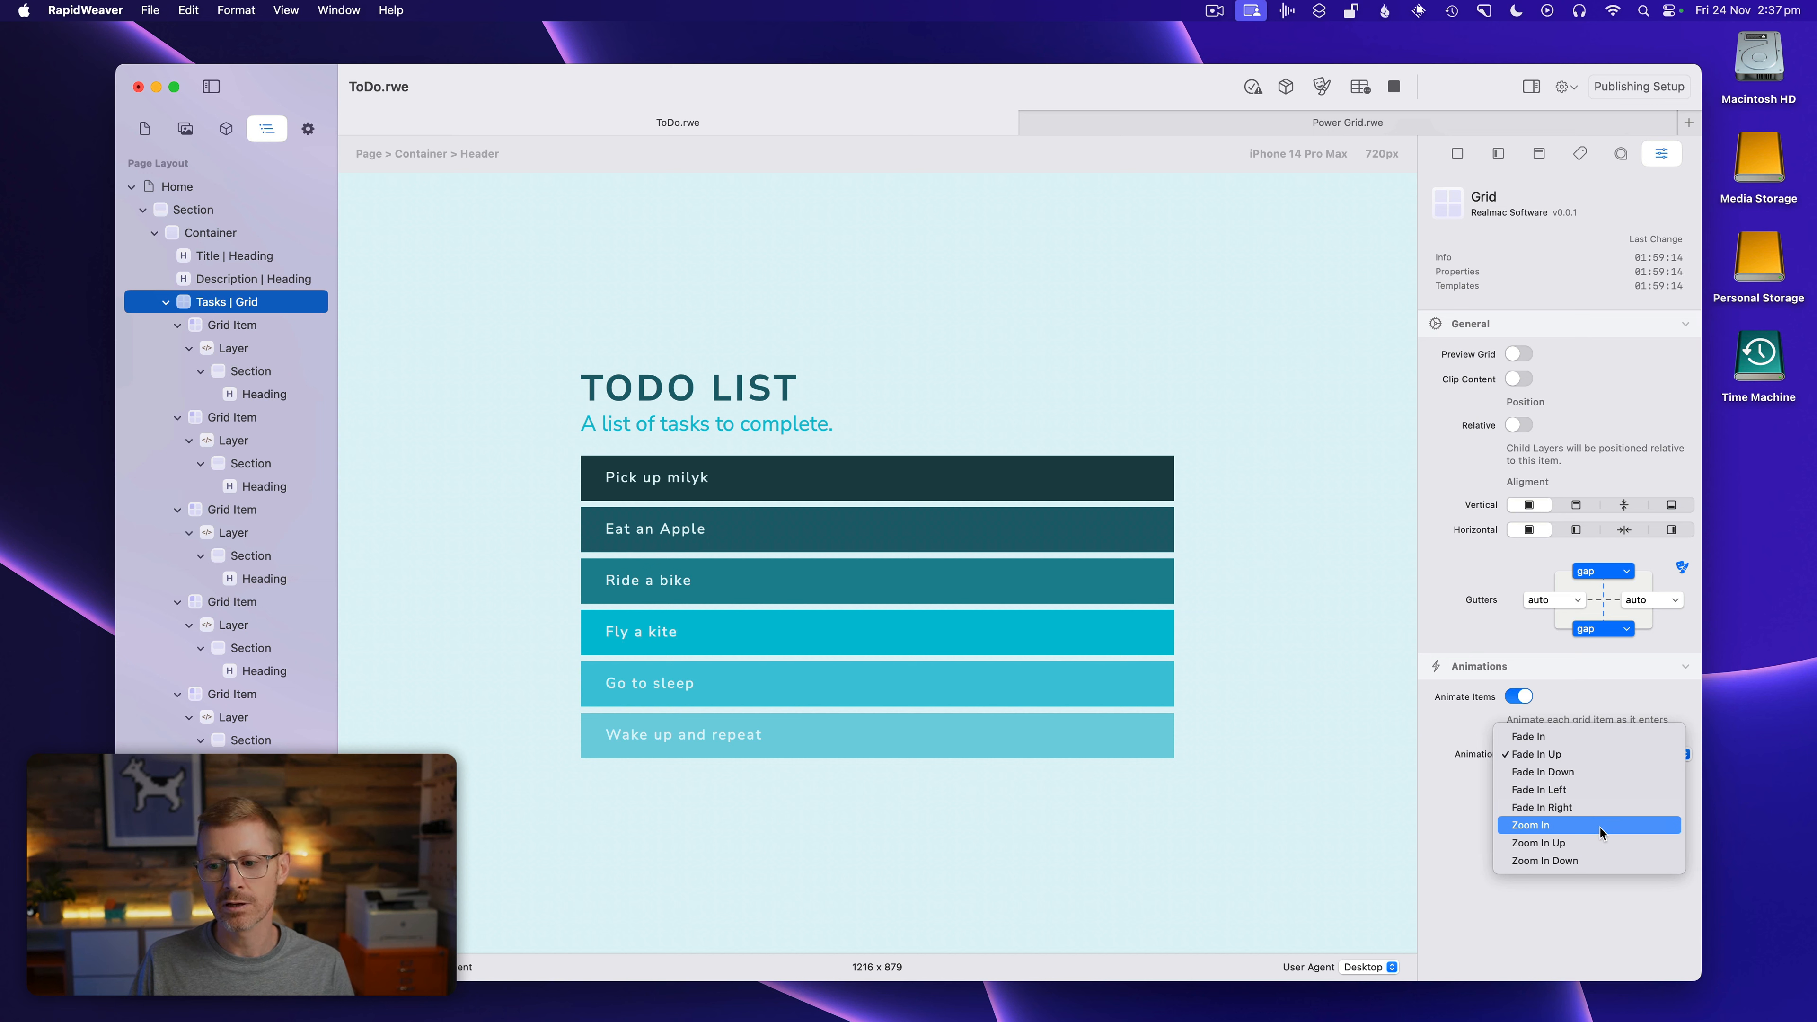
pyautogui.click(1604, 844)
pyautogui.click(1400, 86)
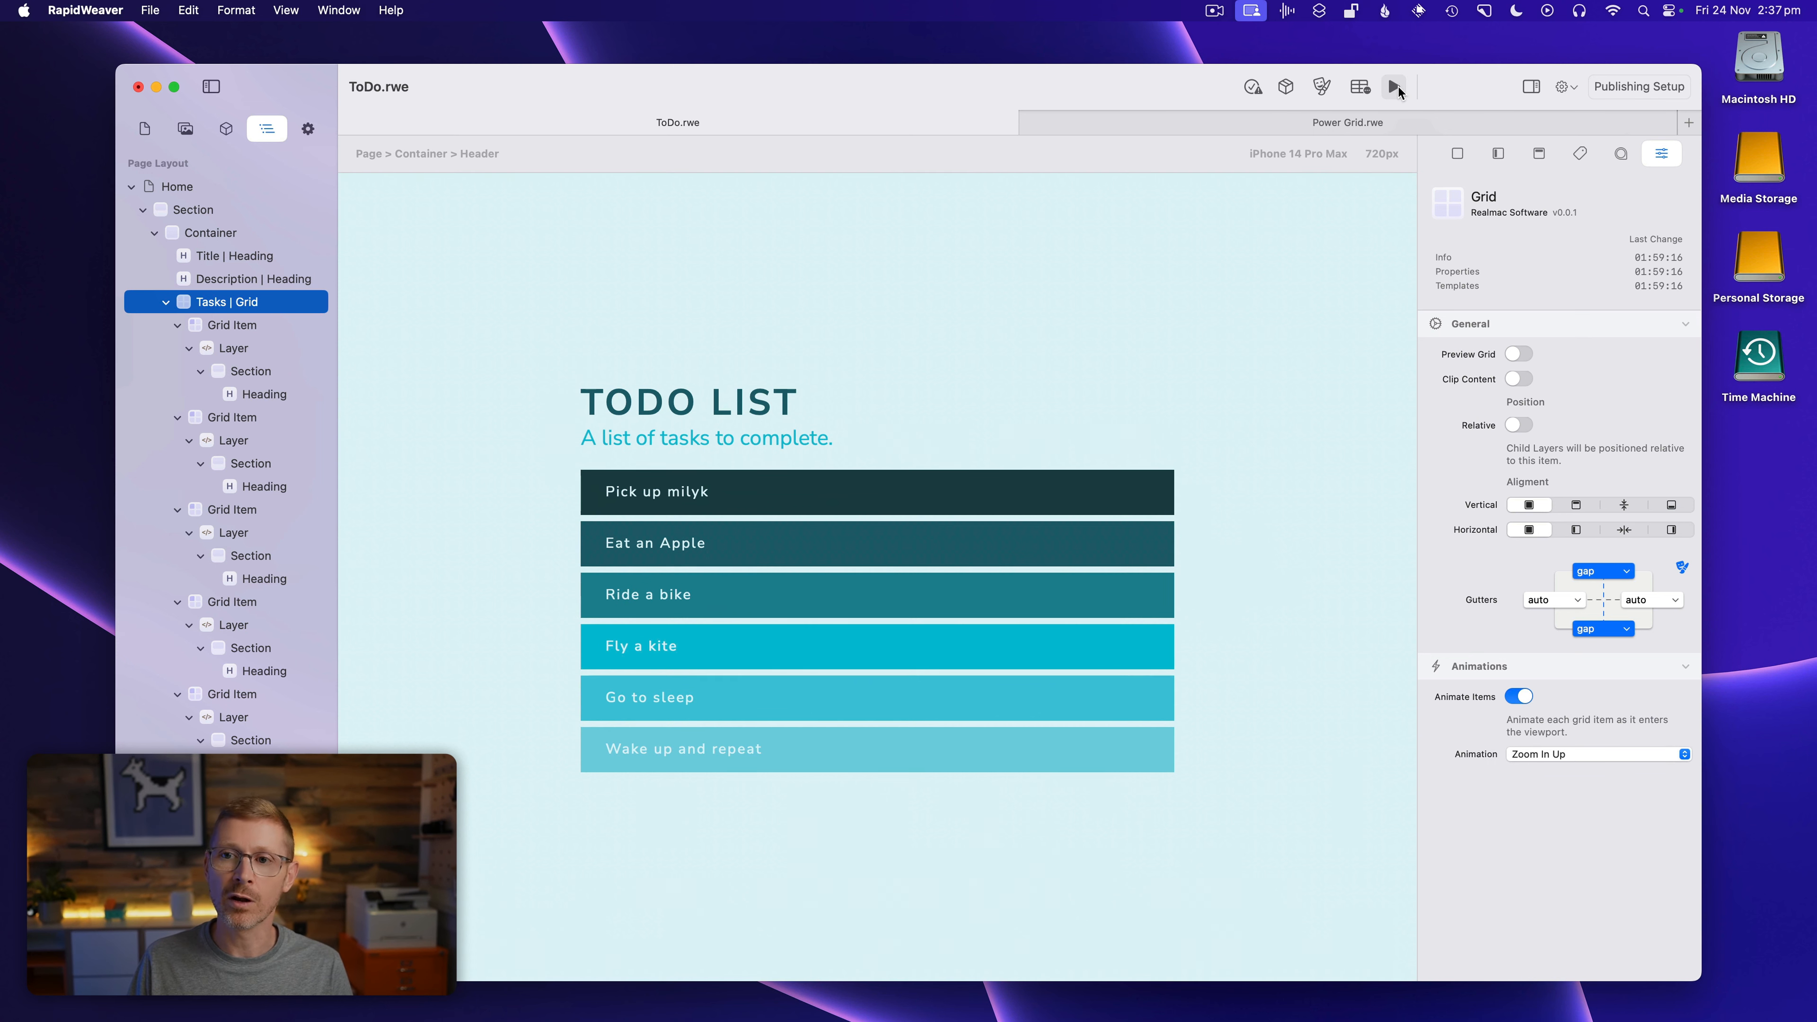
pyautogui.click(1399, 87)
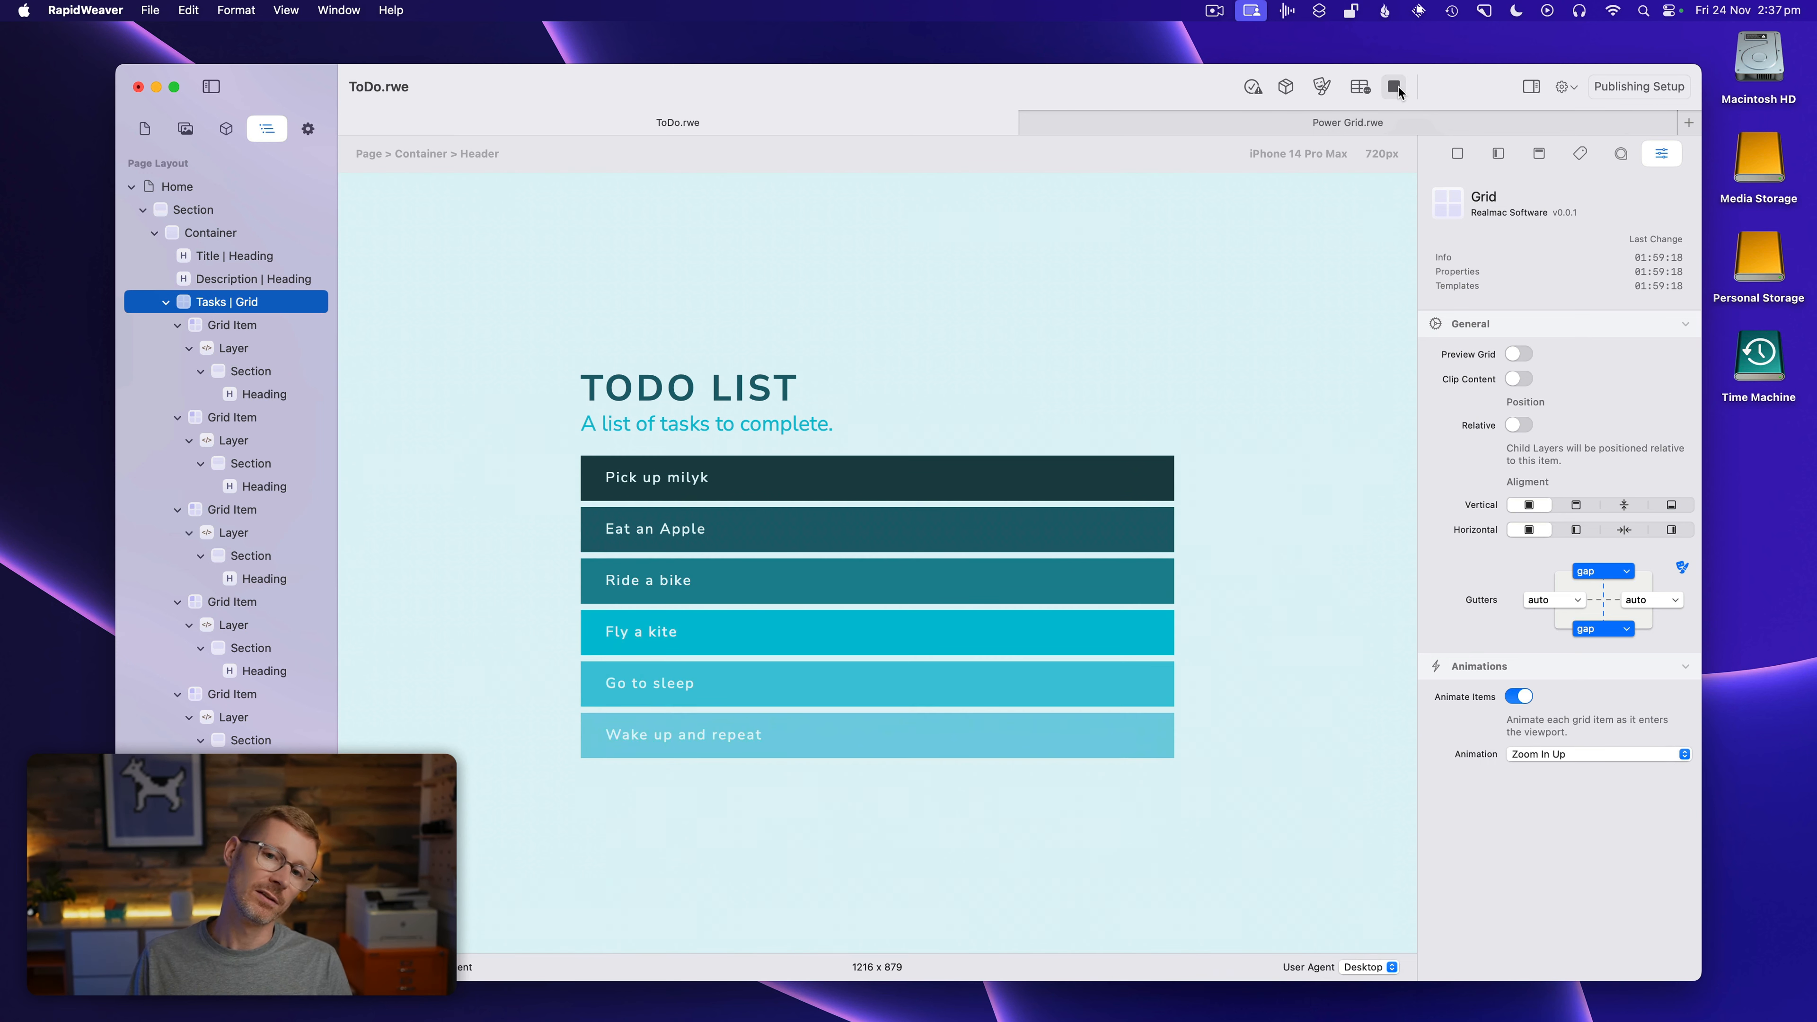
pyautogui.click(1399, 87)
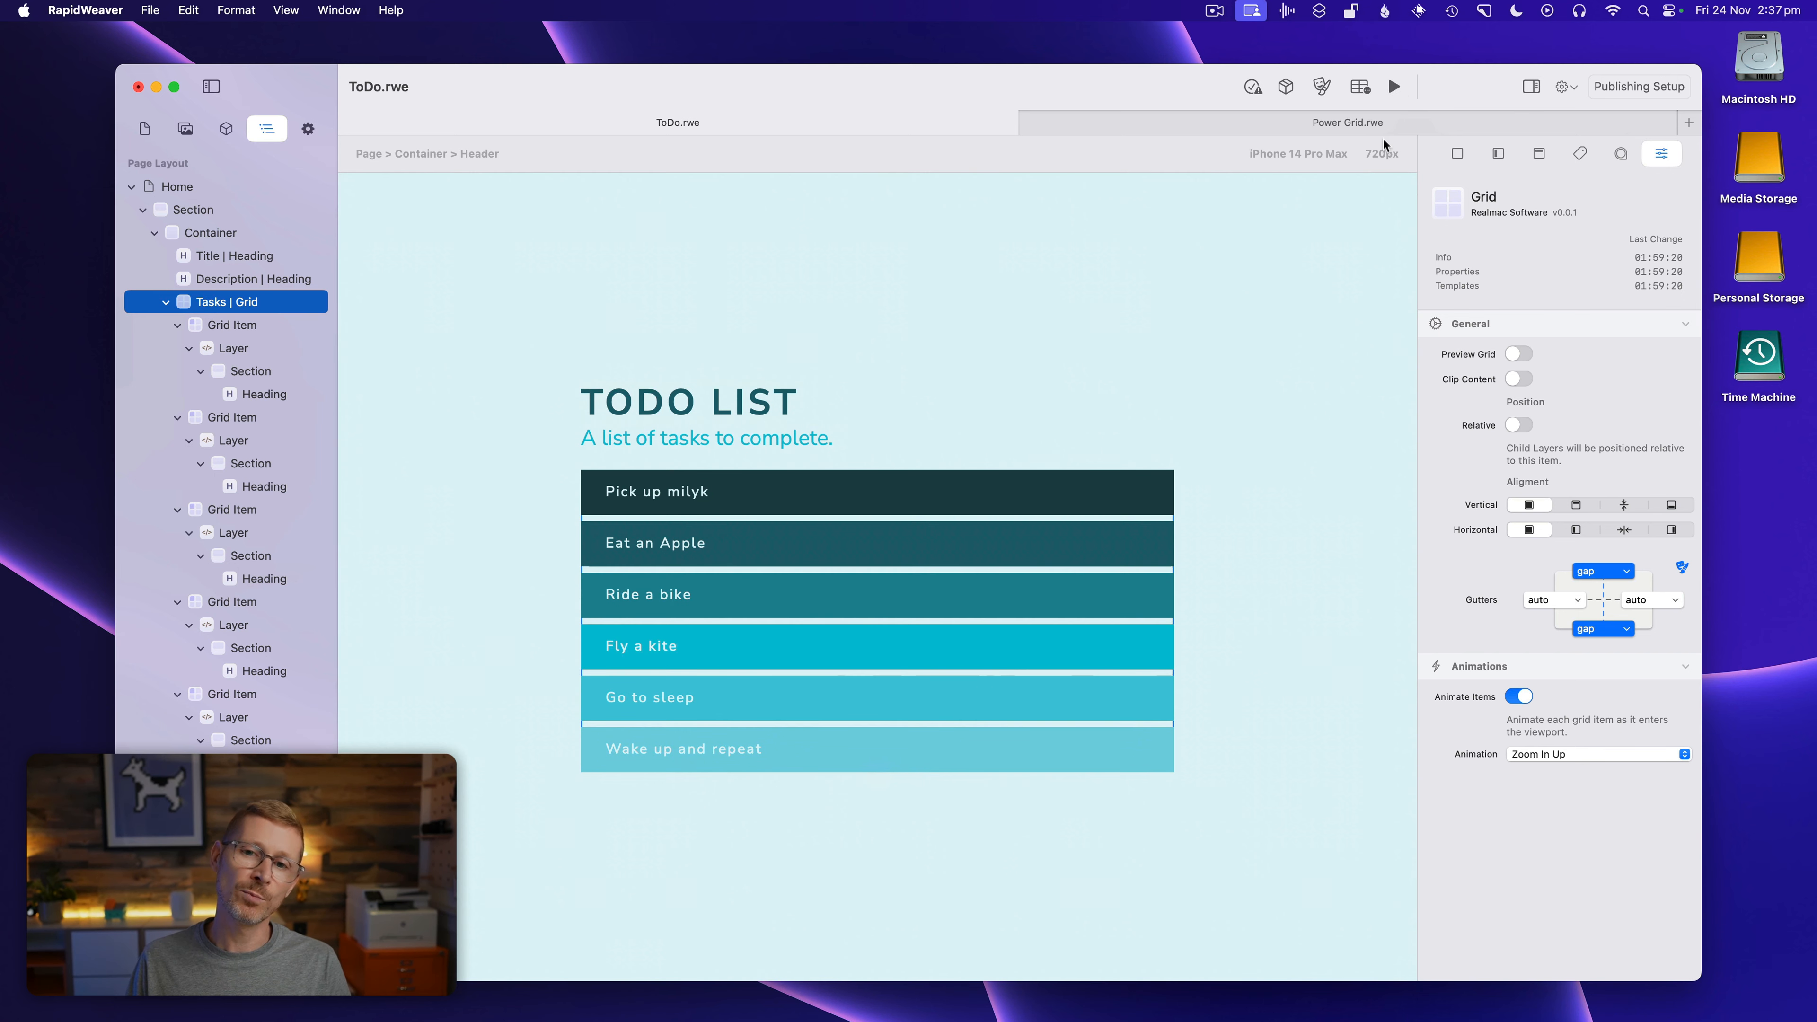
# Switch to the Power Grid.rwe project and look over its page and grid layout
pyautogui.click(1215, 122)
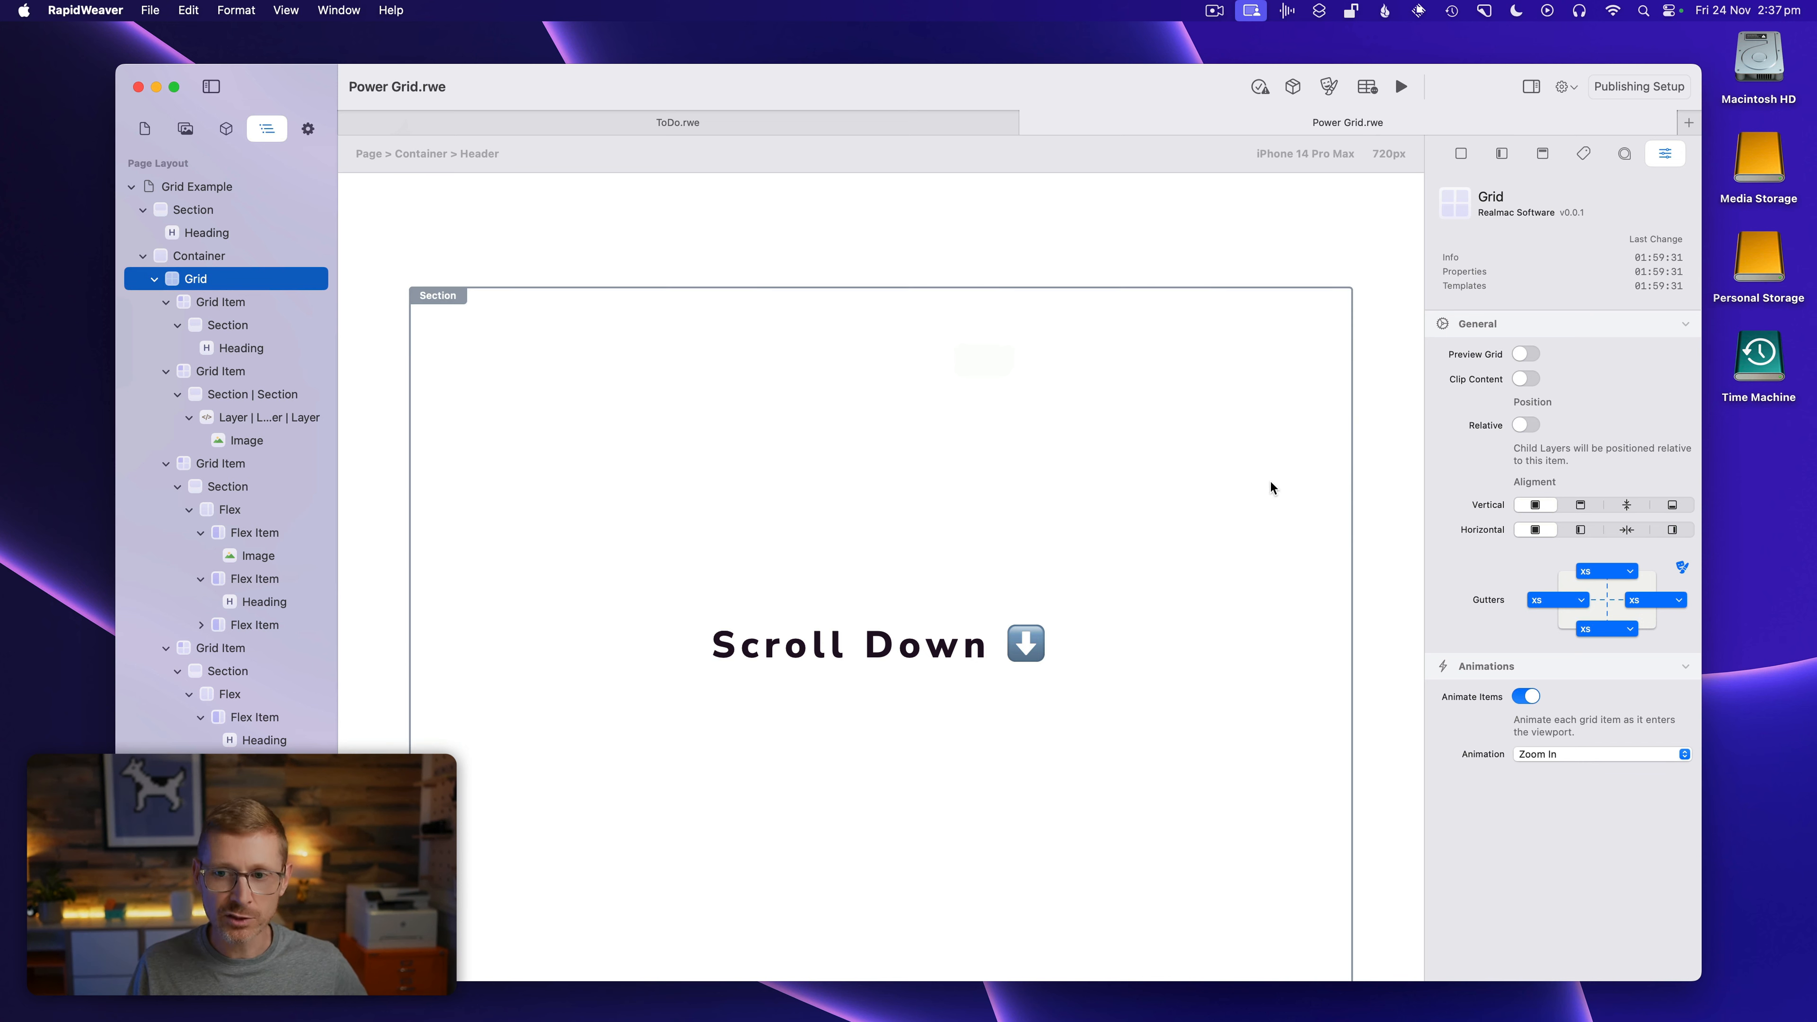
pyautogui.scroll(-5, 1271, 482)
pyautogui.scroll(-5, 1271, 482)
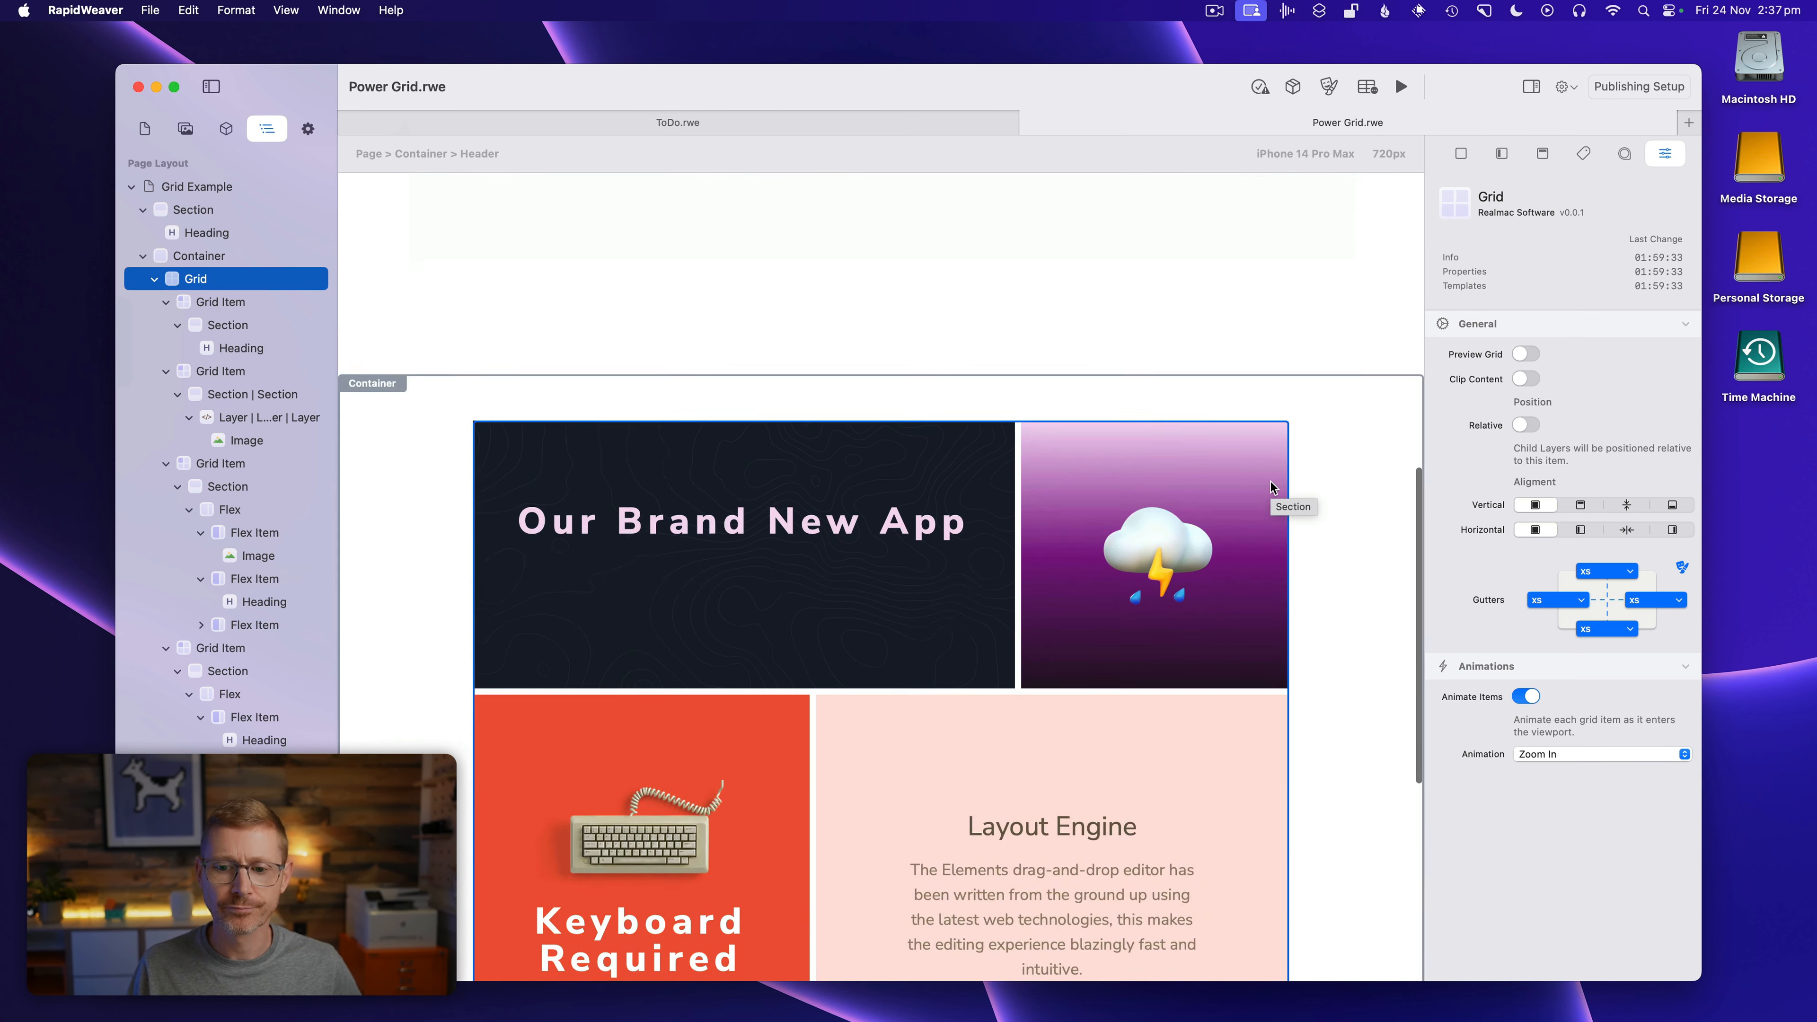
pyautogui.scroll(8, 1271, 482)
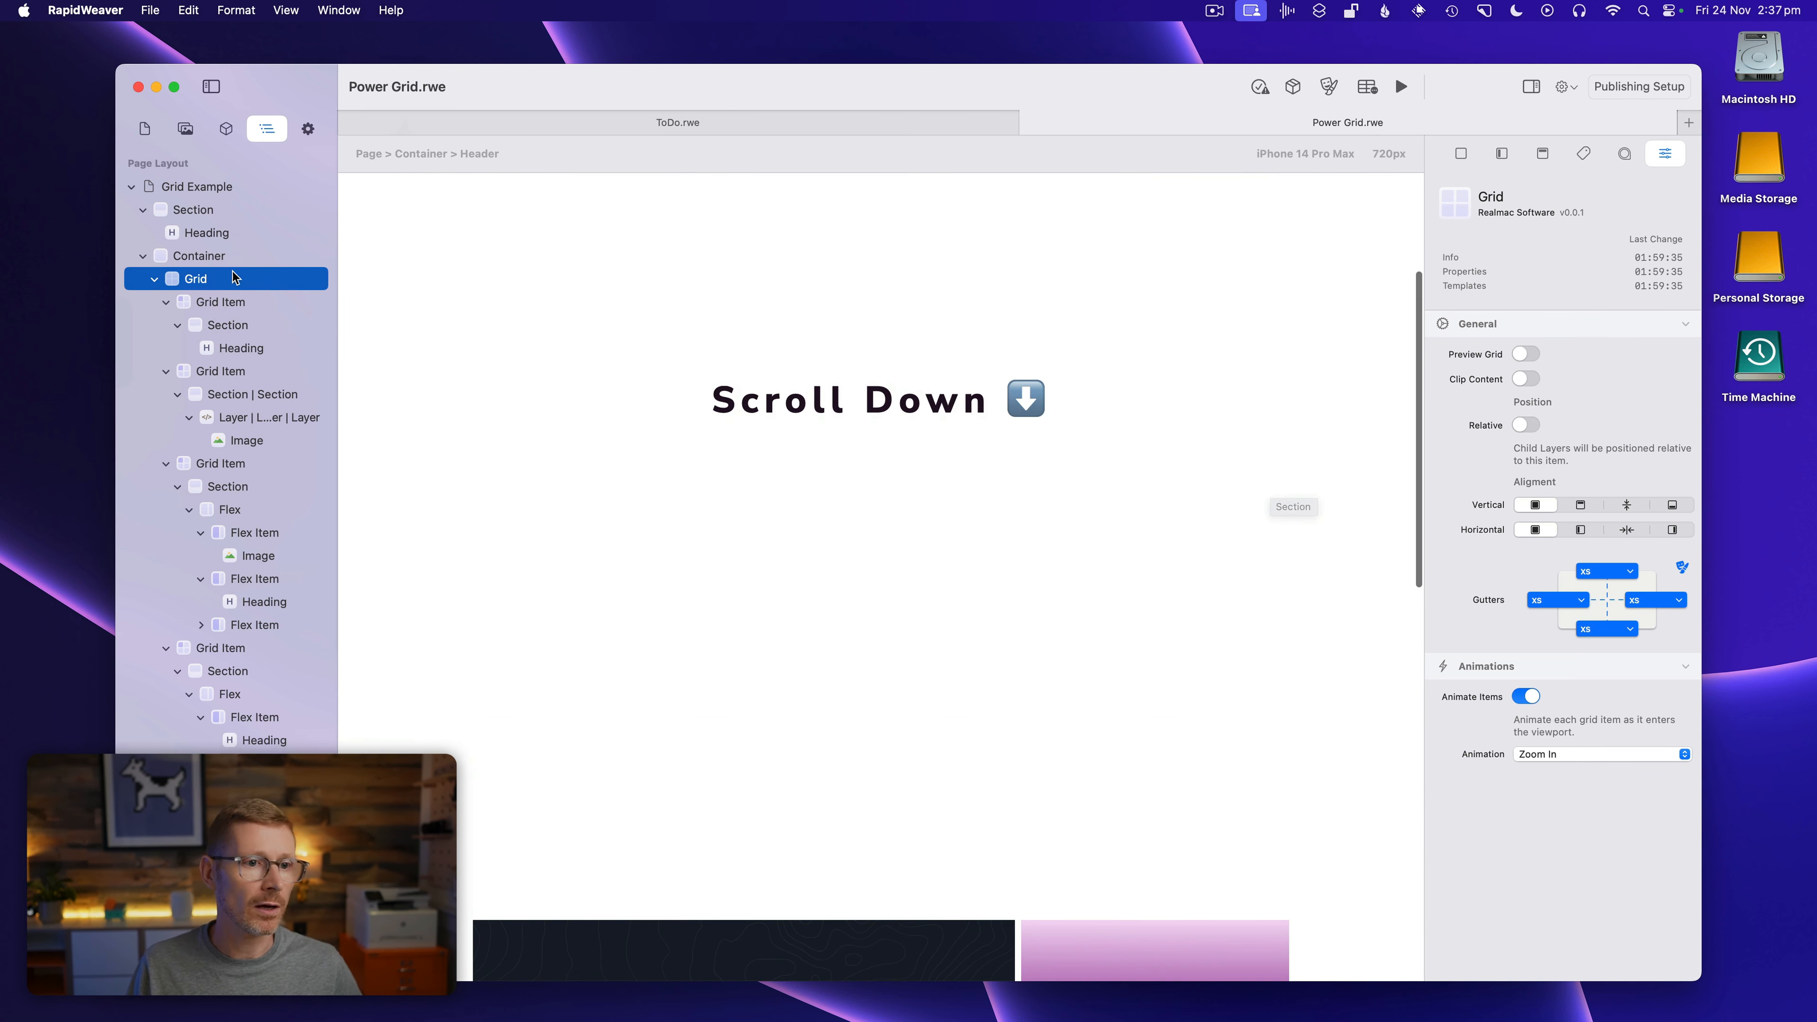
# Select the first grid item and preview the whole Grid Example page to see the grid items animate
pyautogui.click(229, 298)
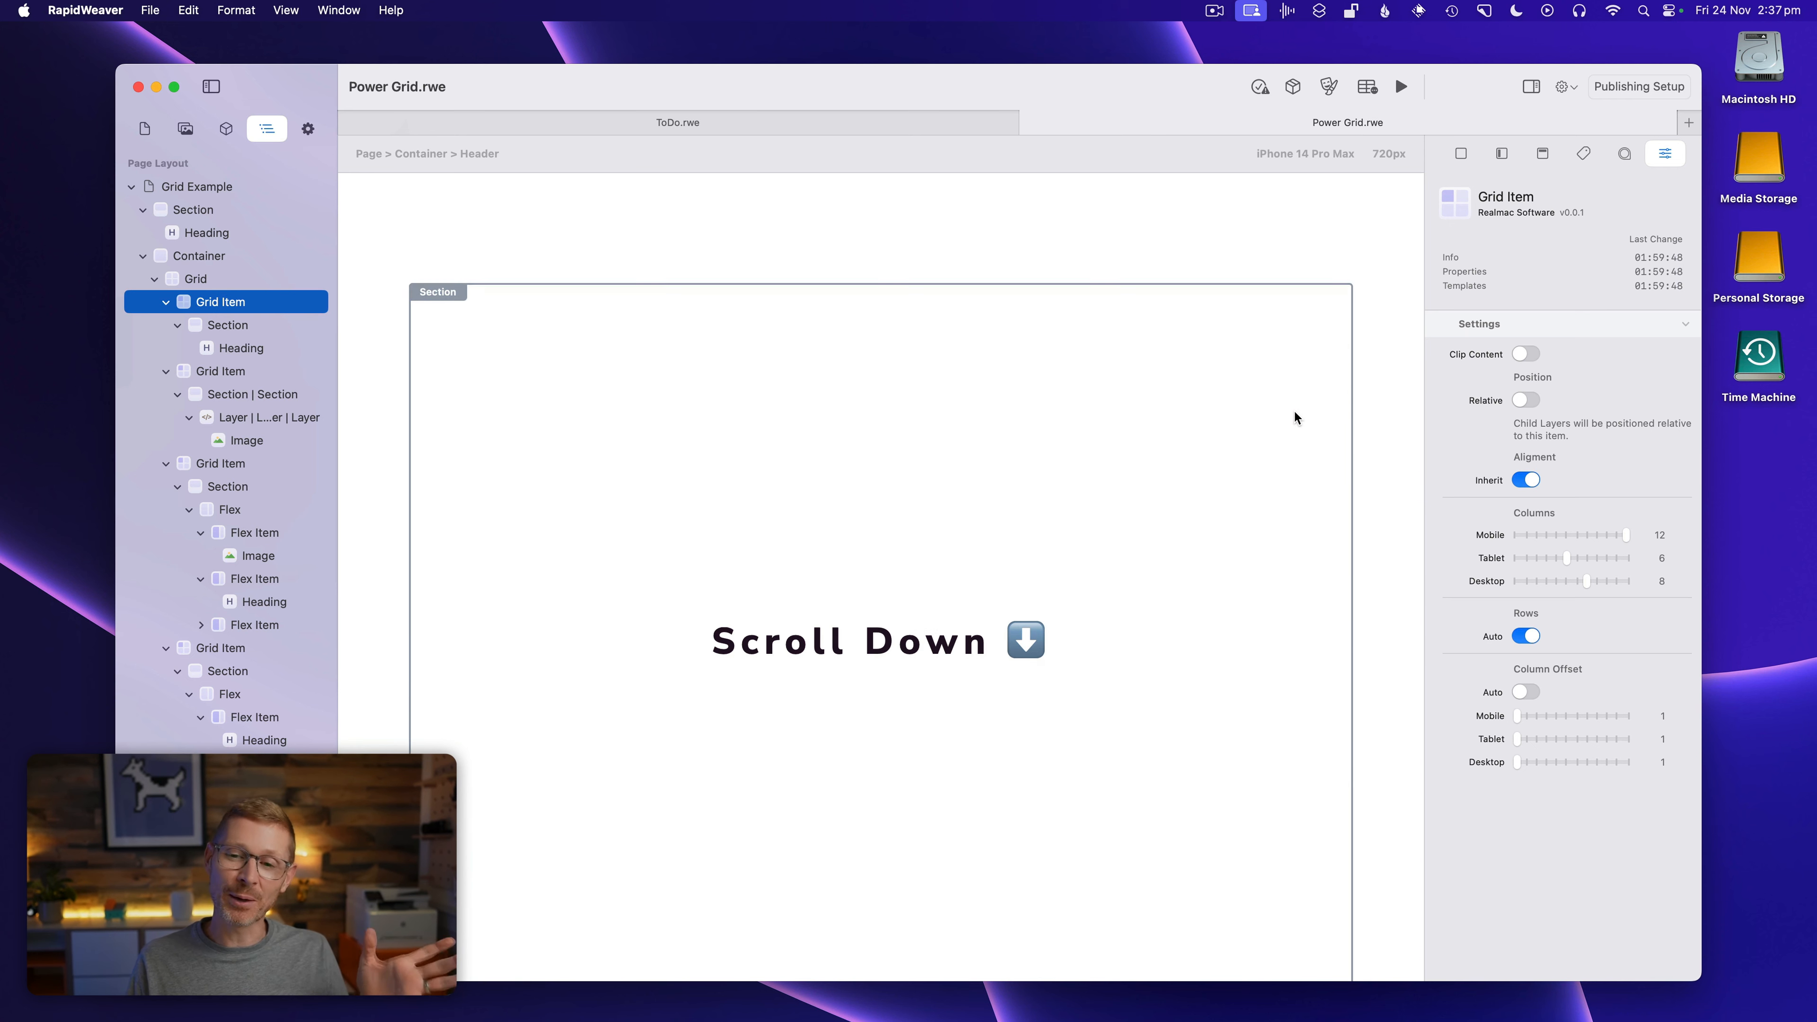
pyautogui.scroll(-2, 1294, 411)
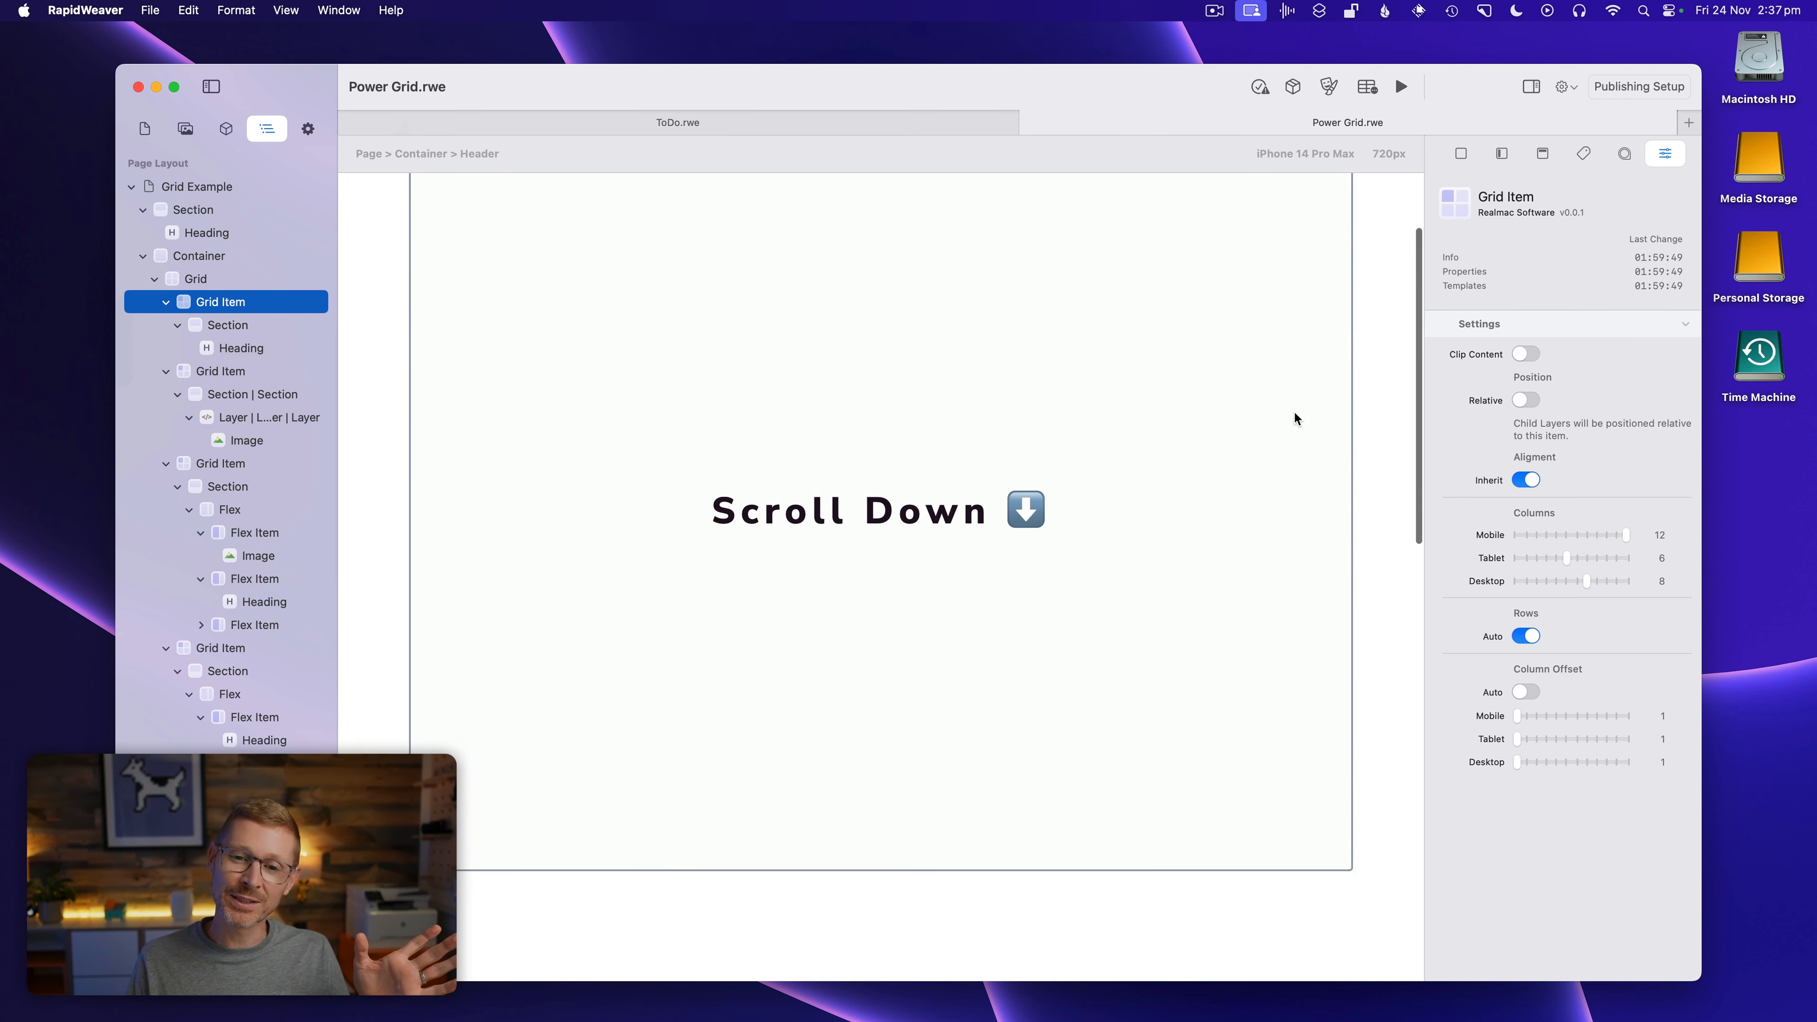
pyautogui.click(1400, 87)
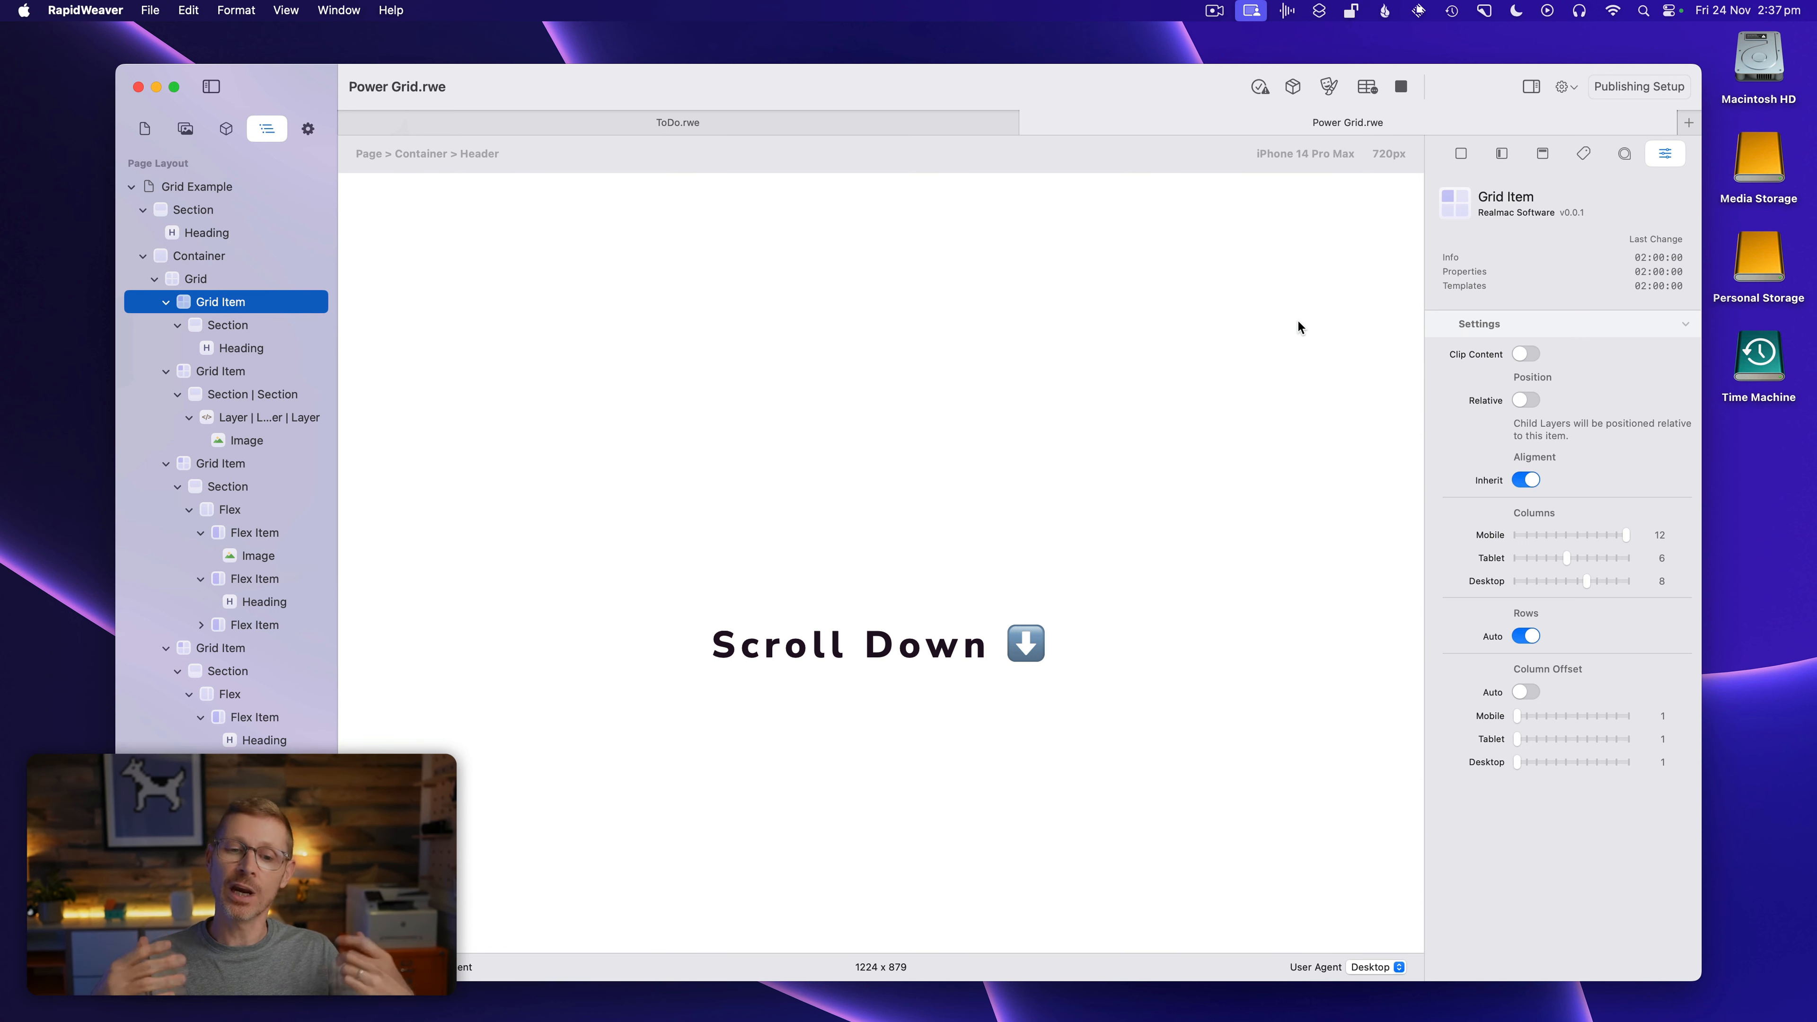
pyautogui.scroll(-6, 1298, 321)
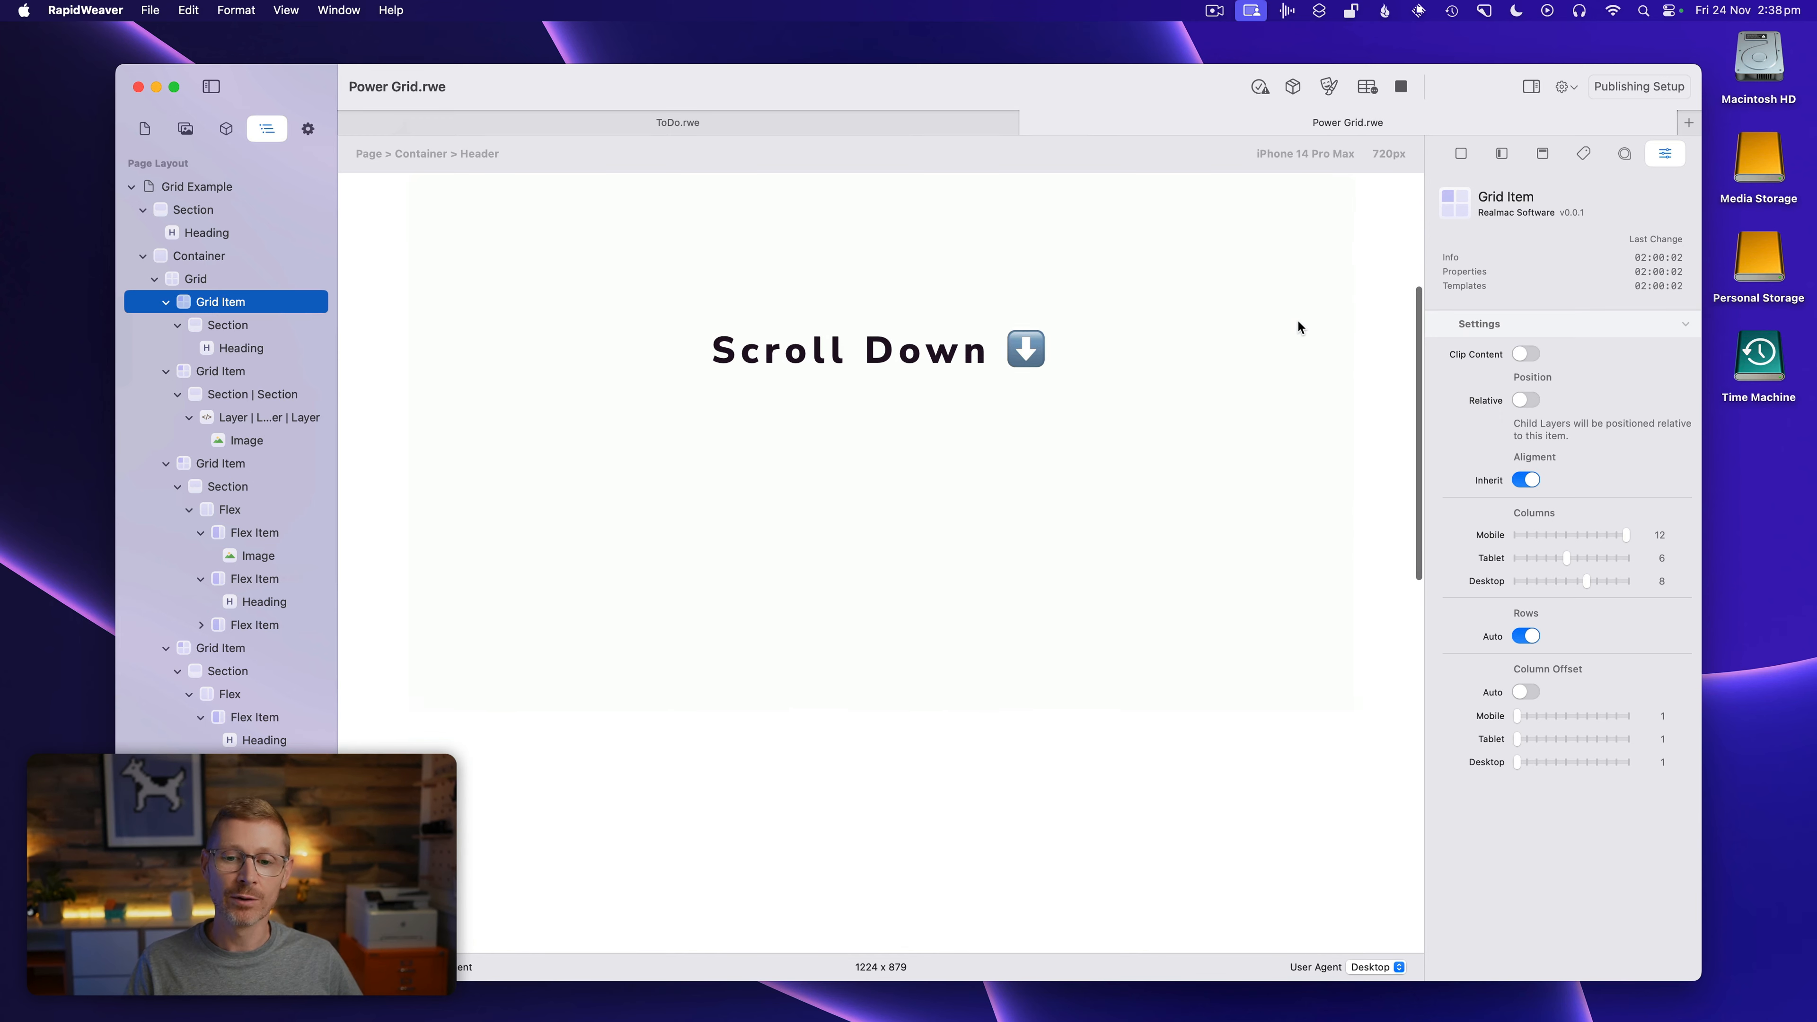
pyautogui.scroll(-10, 1298, 323)
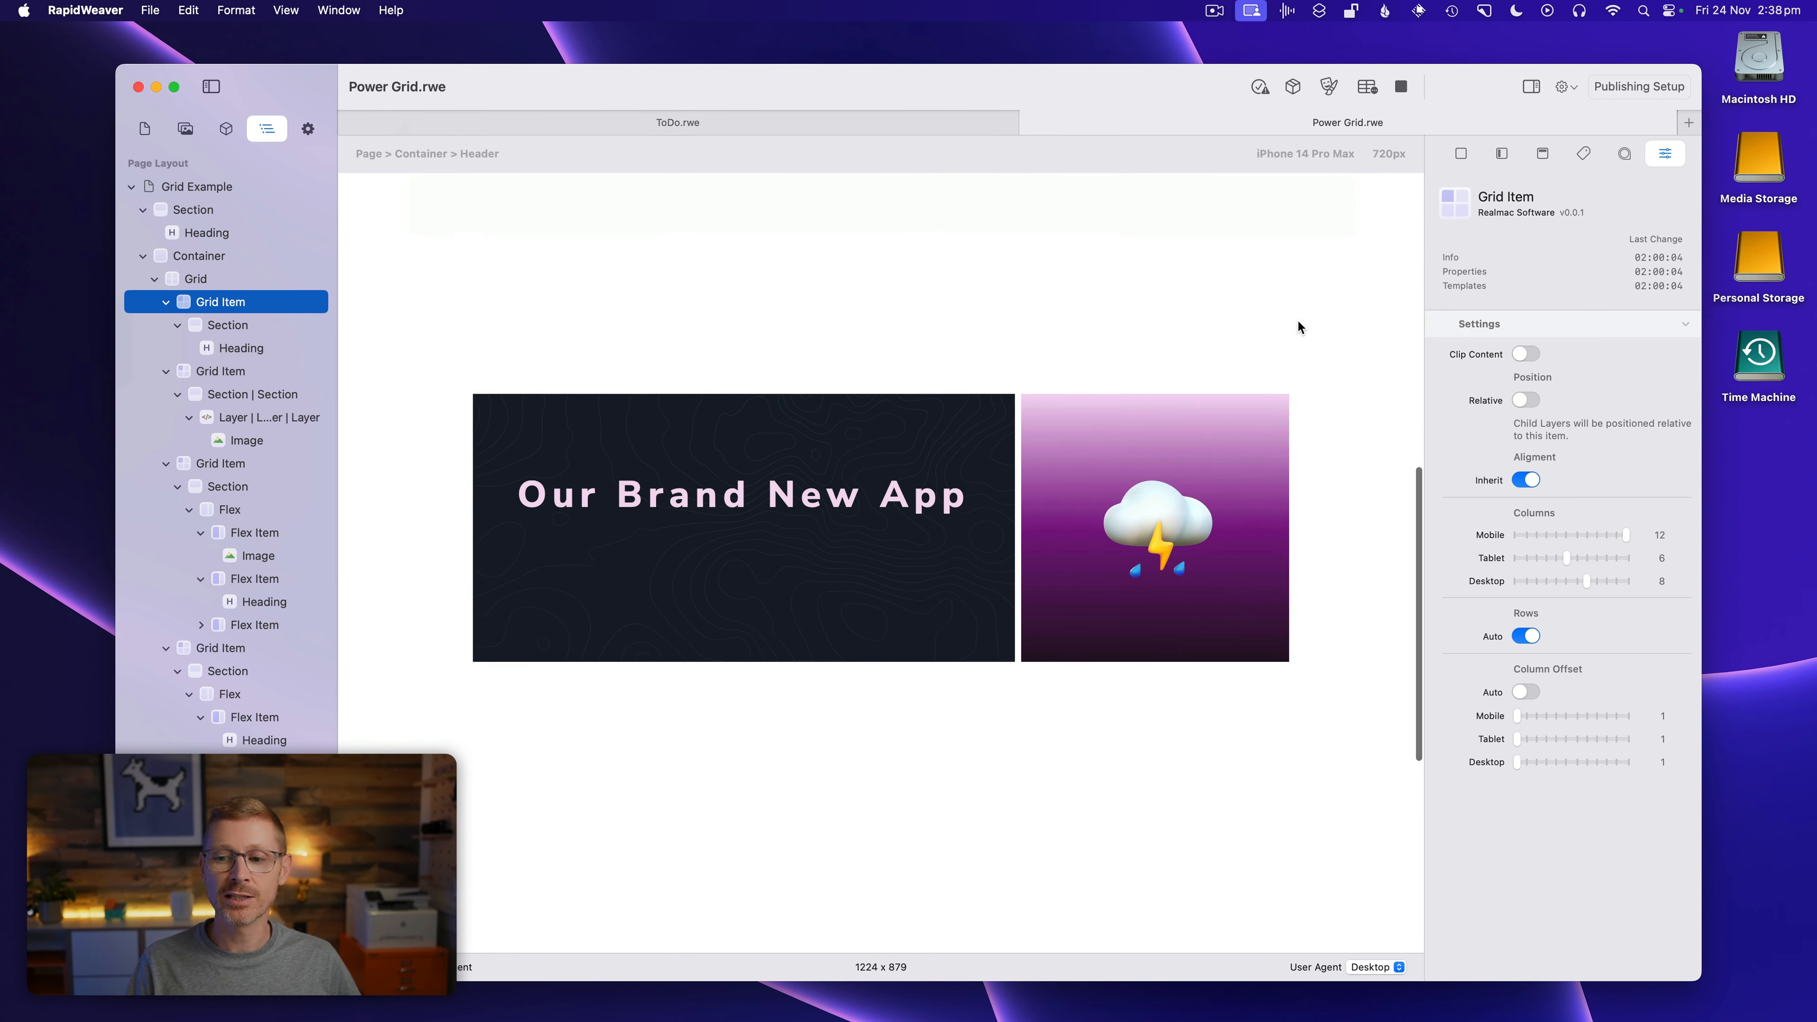
pyautogui.scroll(-6, 1297, 322)
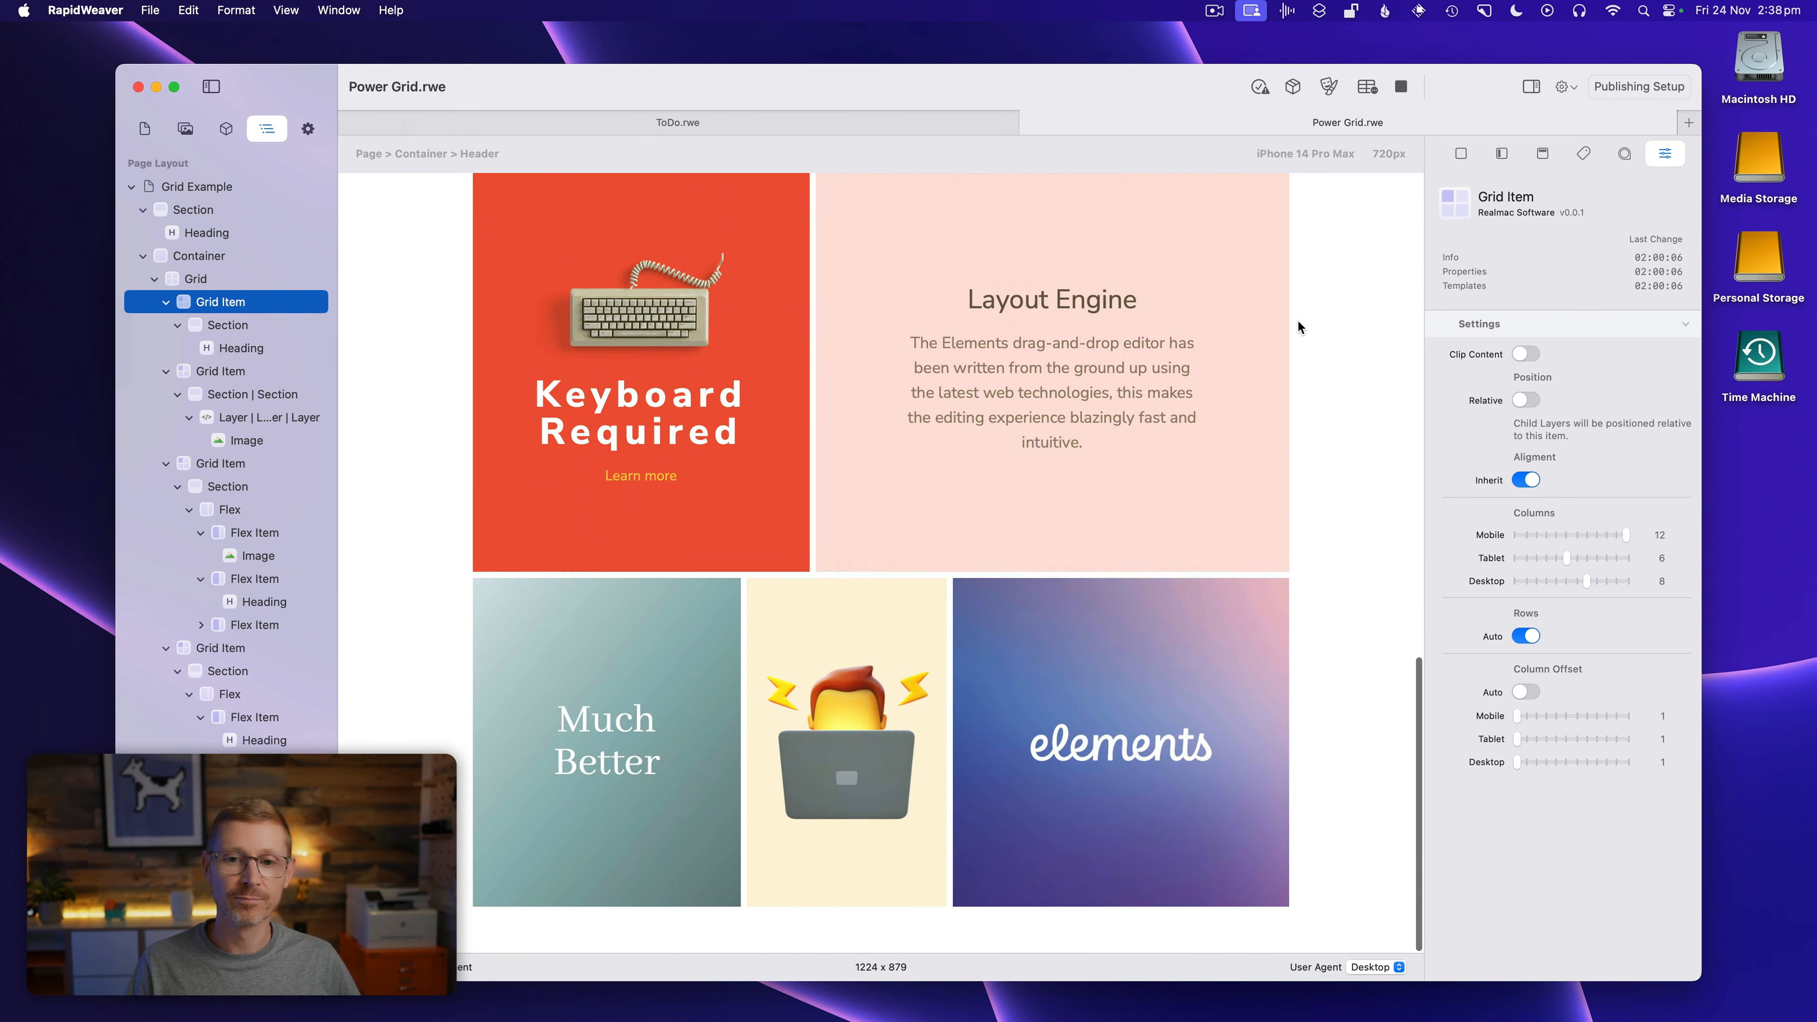
pyautogui.scroll(13, 1297, 322)
# Try Zoom In Down and Fade In Down as the Grid's item animation, and preview the page with Fade In Down
pyautogui.click(187, 279)
pyautogui.scroll(5, 1299, 616)
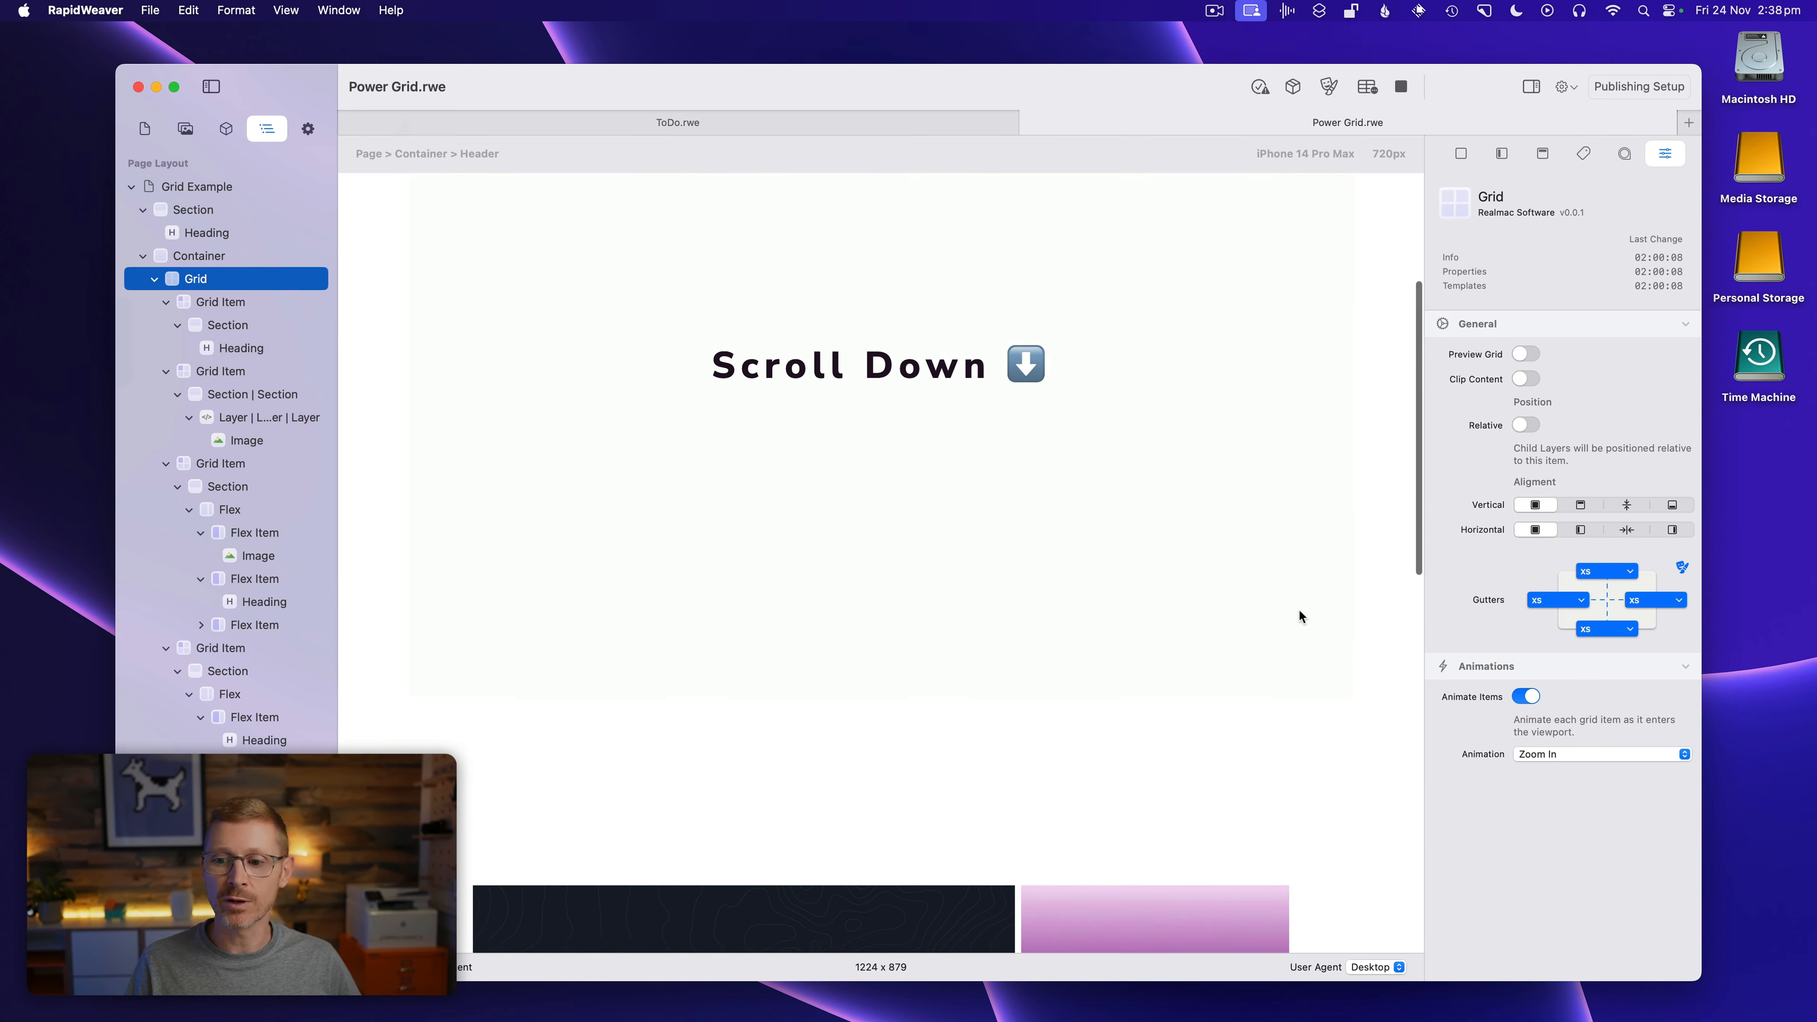
pyautogui.click(1578, 753)
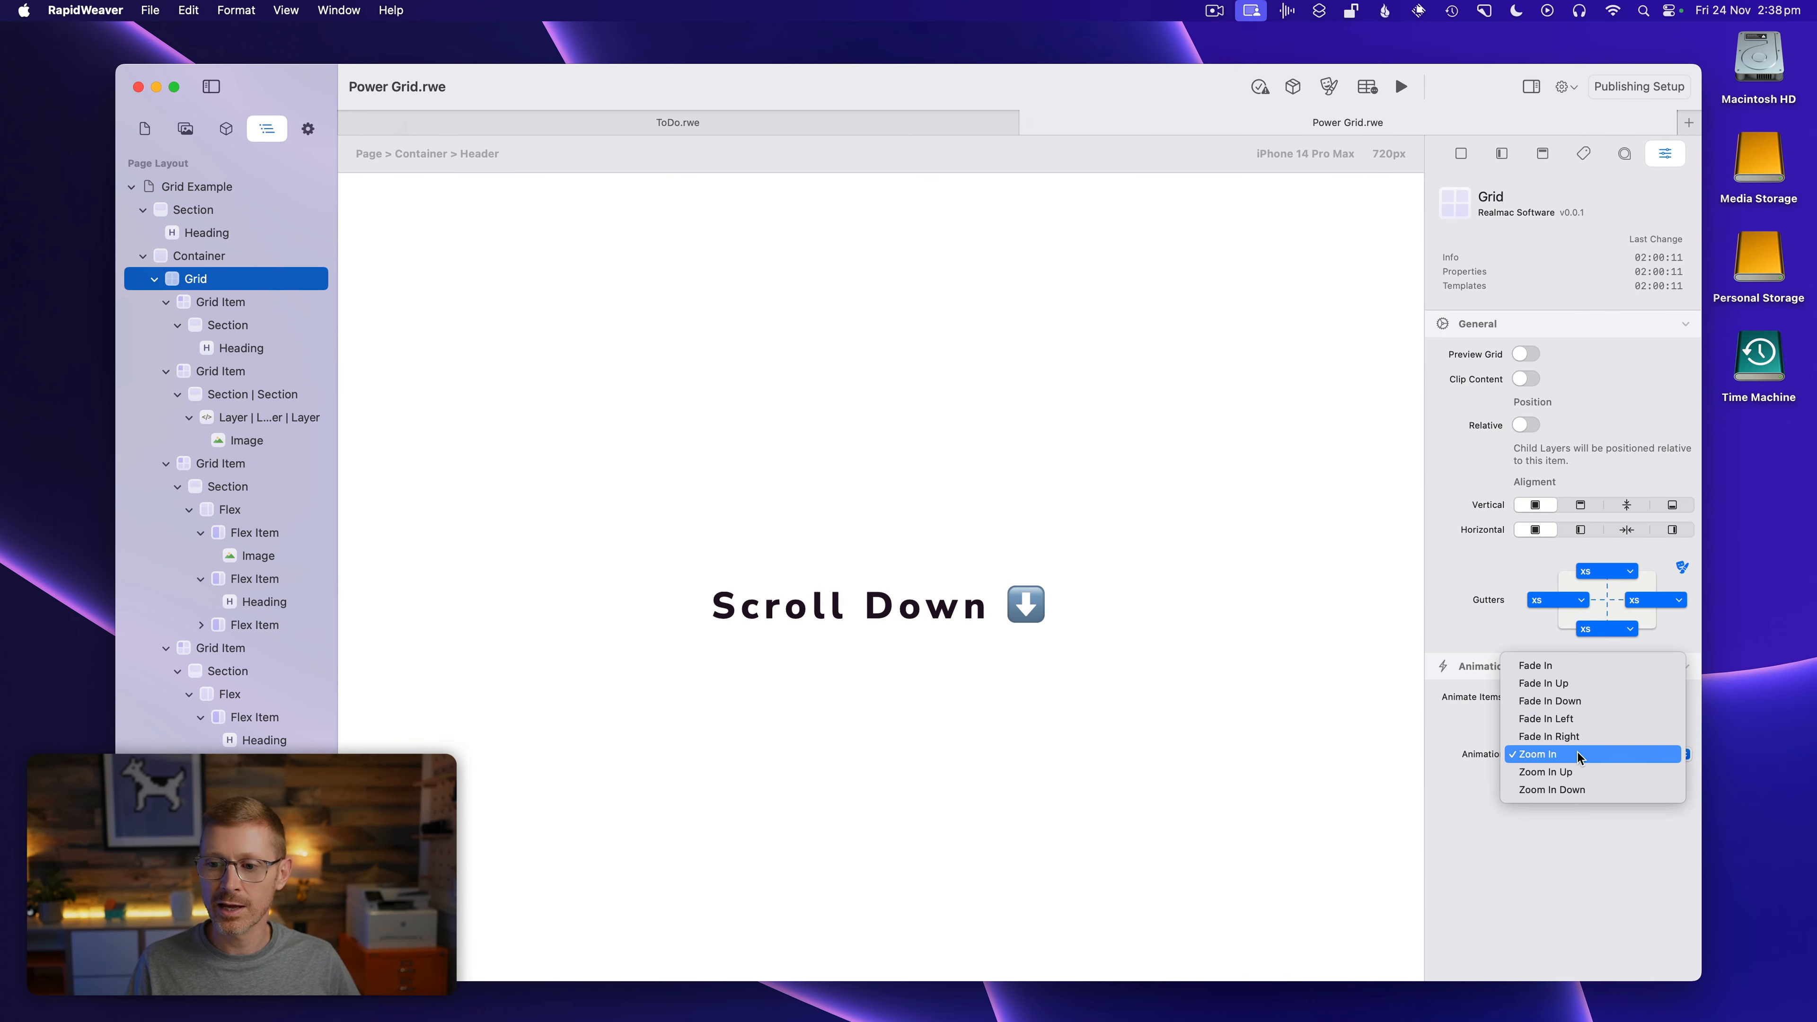
pyautogui.click(1603, 786)
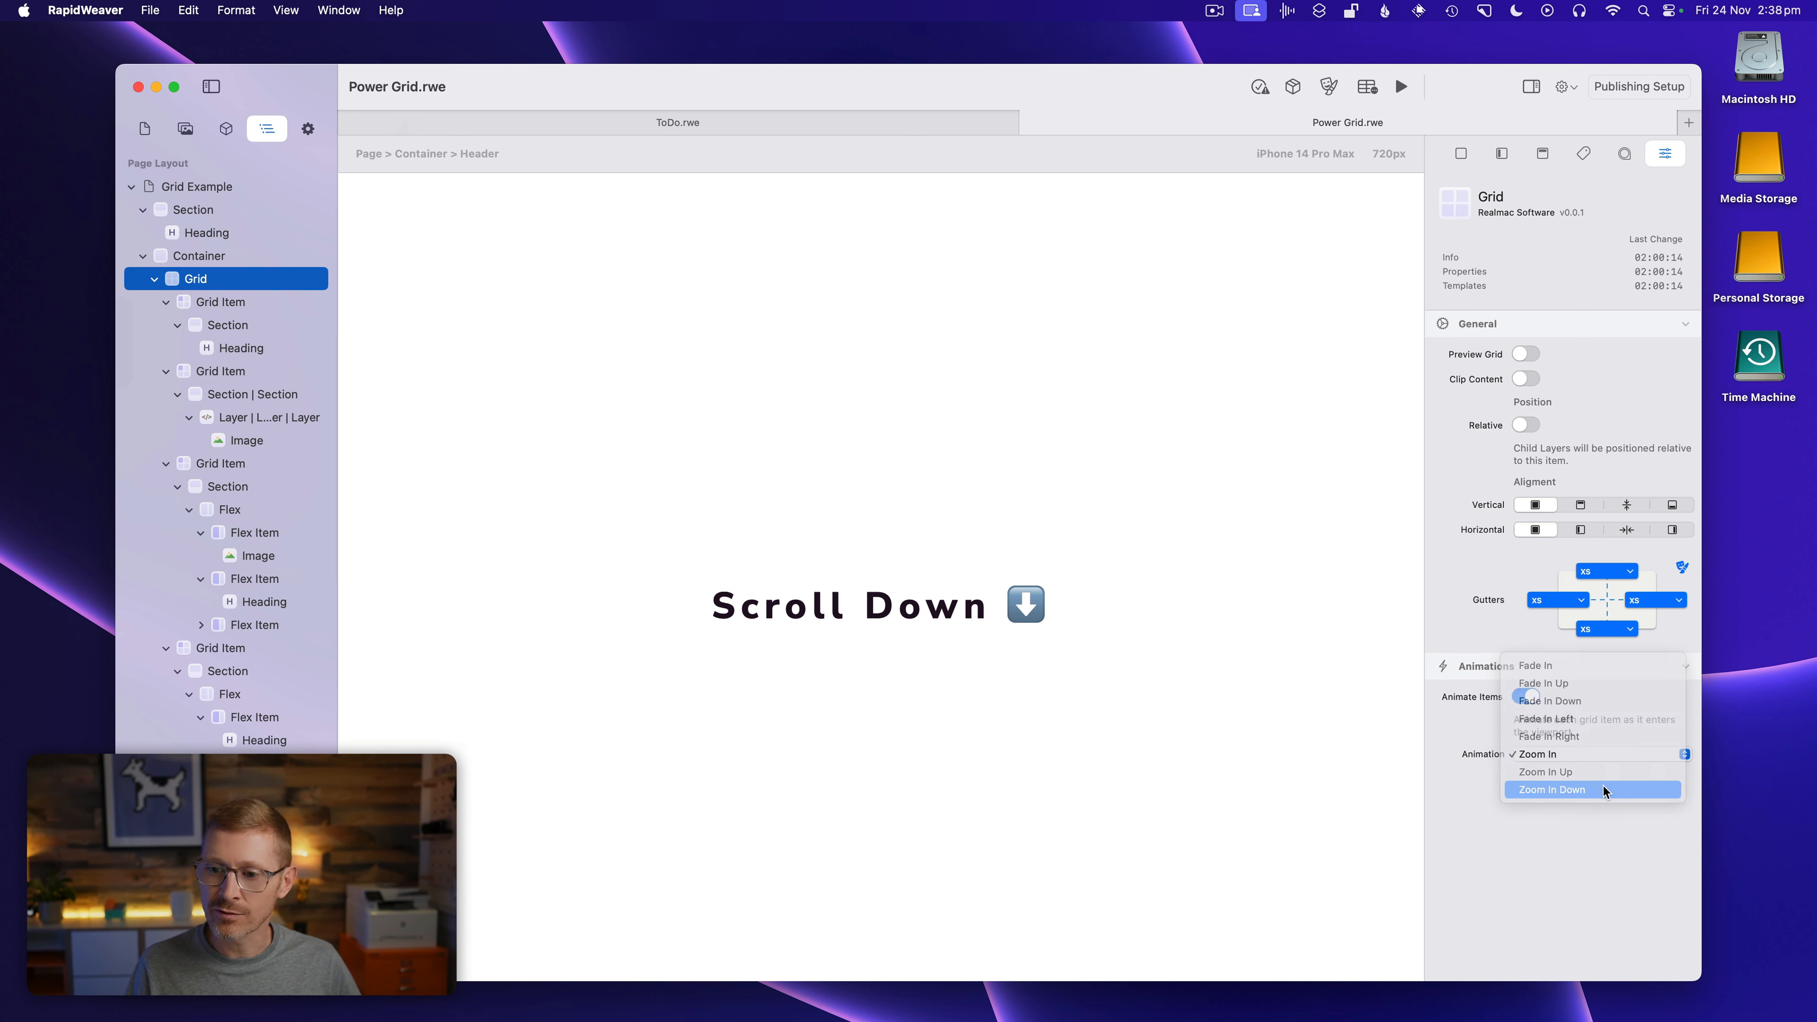
pyautogui.click(1599, 756)
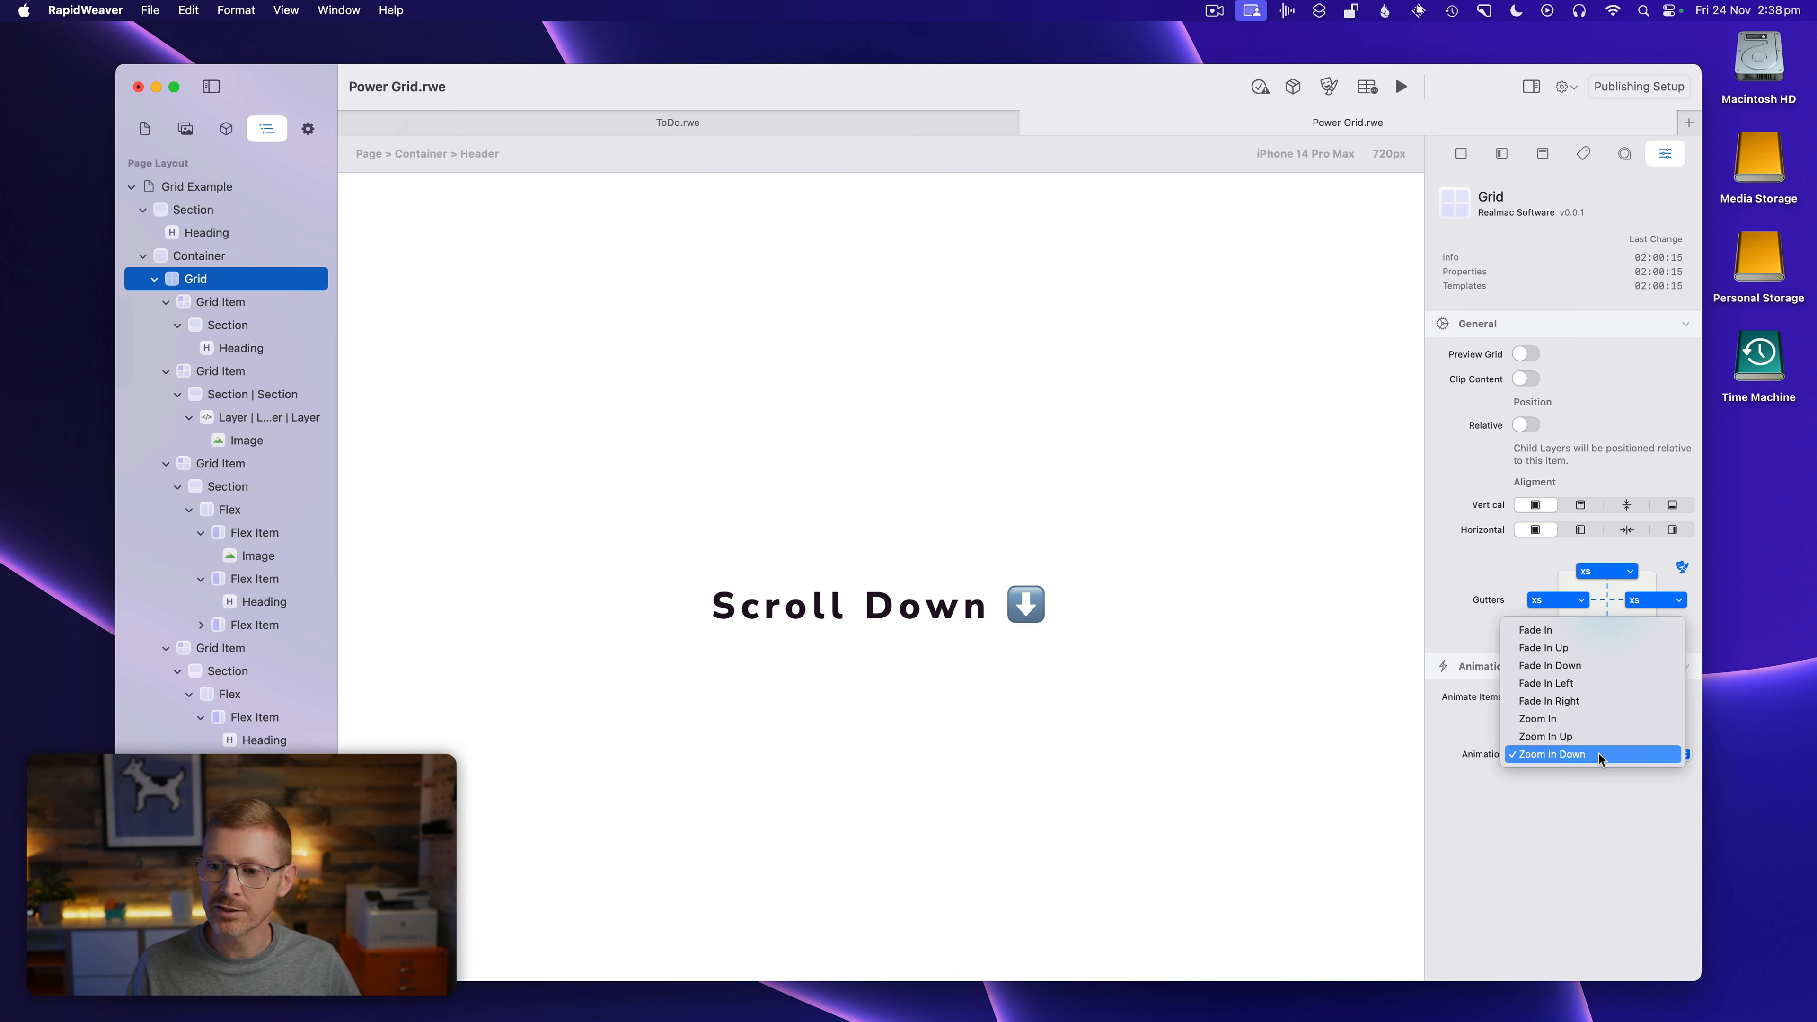
pyautogui.click(1604, 666)
pyautogui.click(1399, 85)
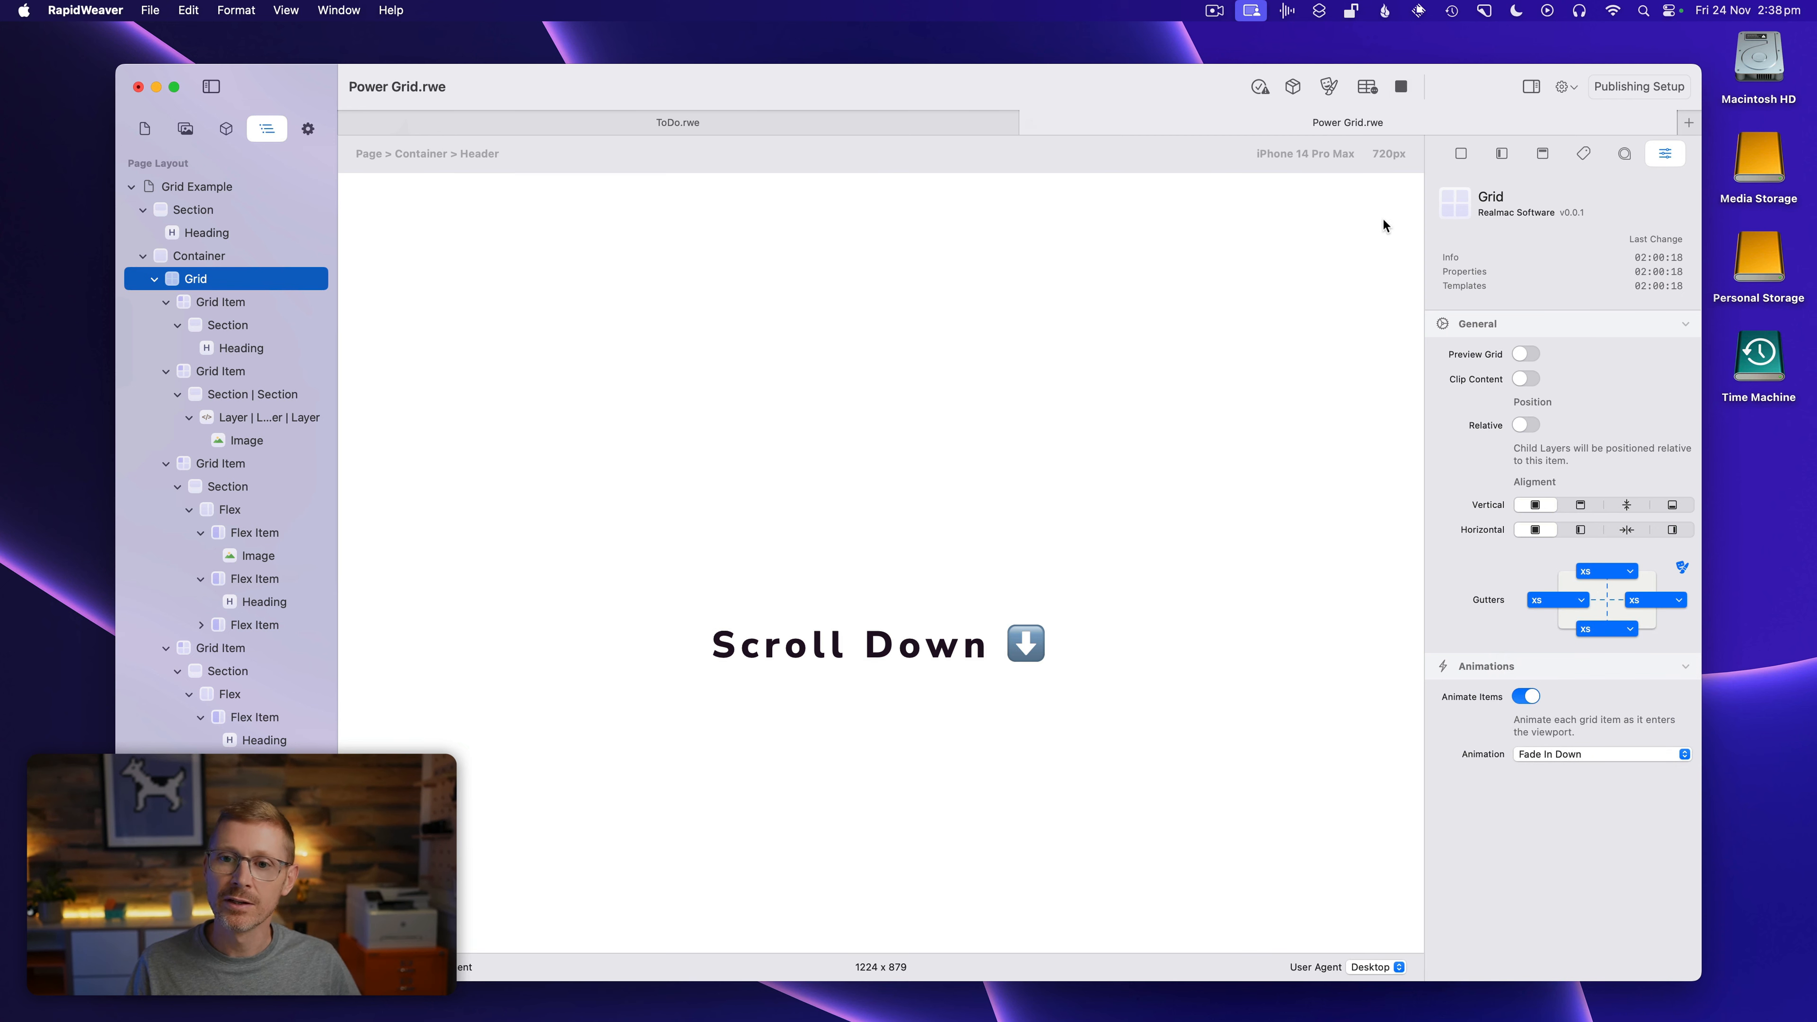
pyautogui.scroll(-5, 1383, 220)
pyautogui.scroll(-5, 1382, 226)
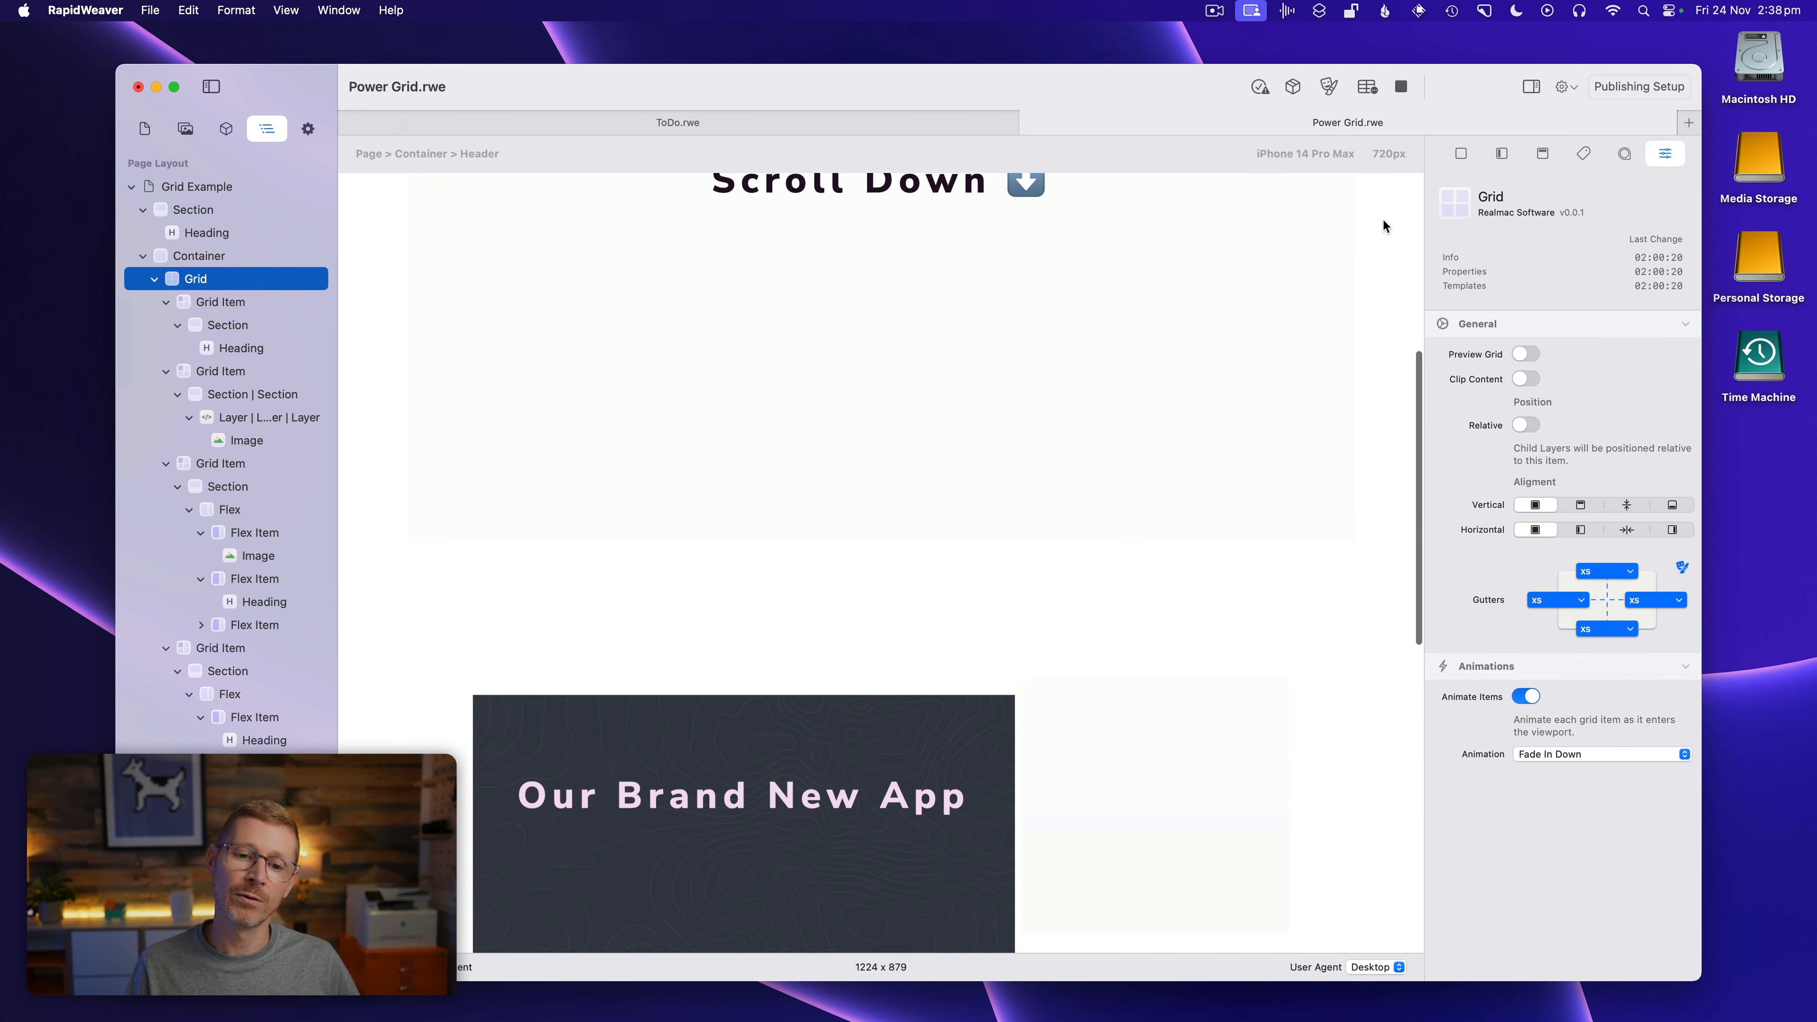
pyautogui.scroll(-5, 1383, 221)
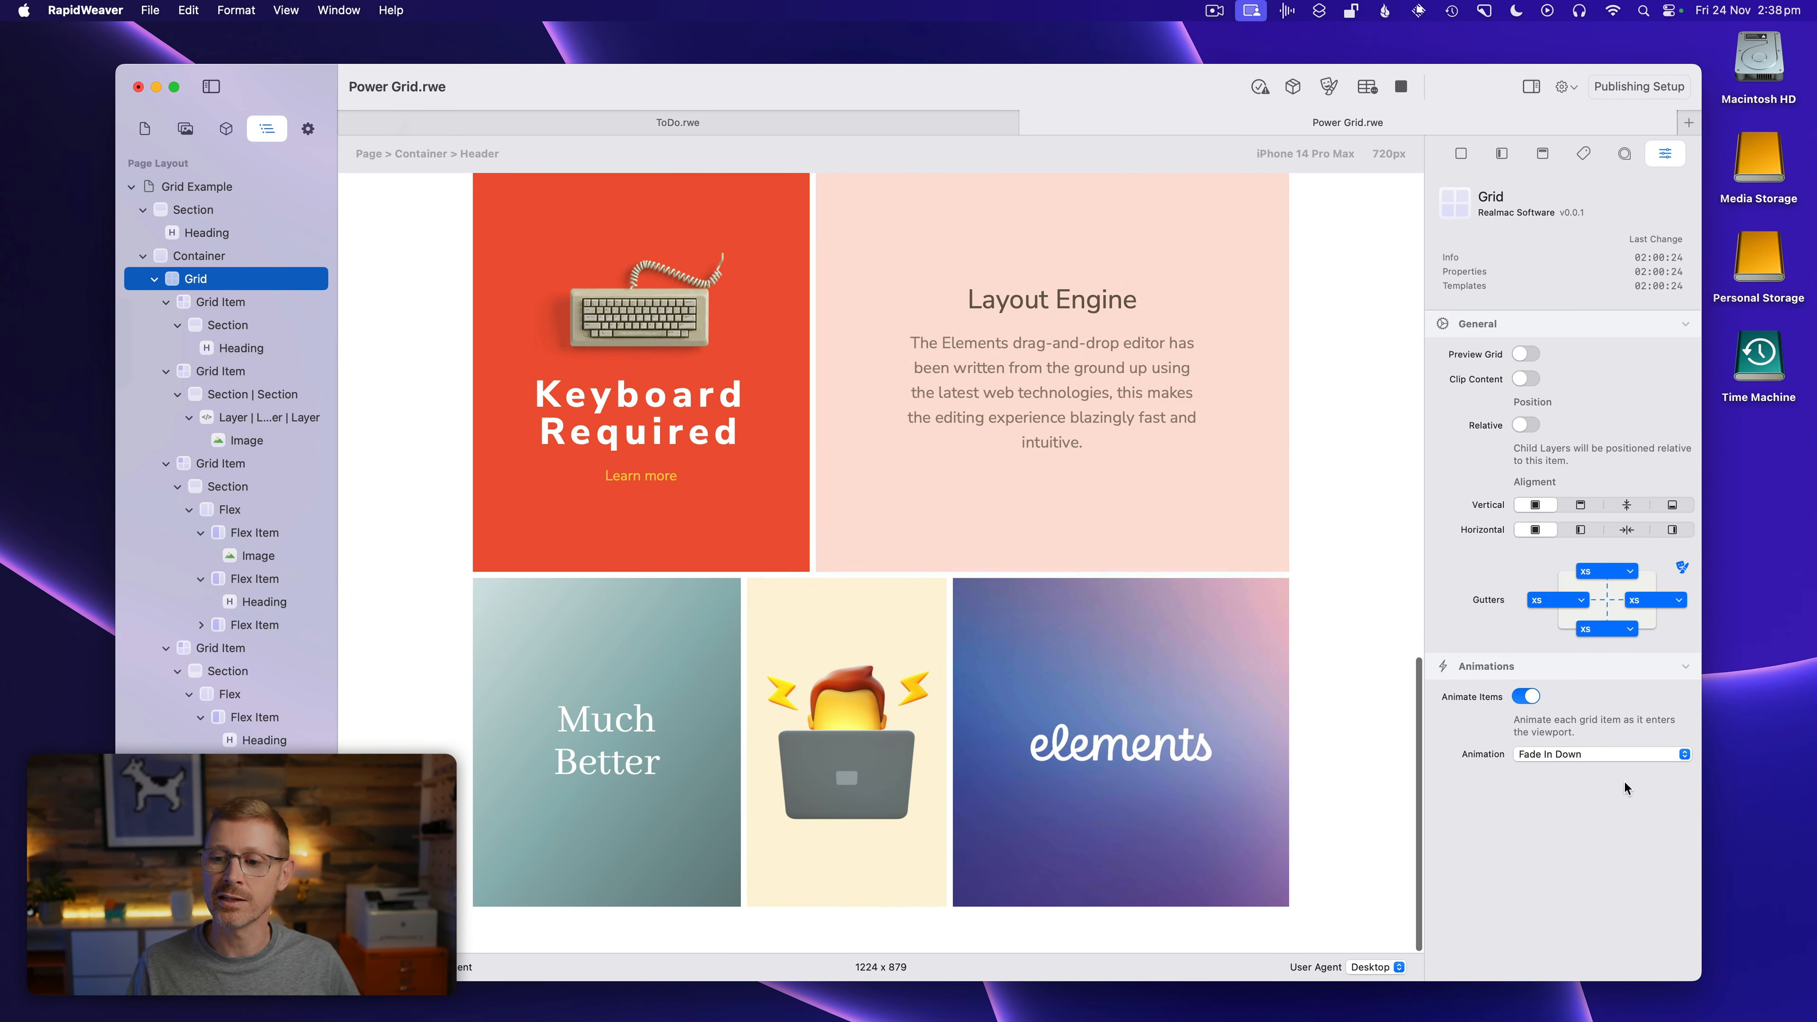
# Set the Grid's item animation to Zoom In Up and preview it down the page
pyautogui.click(1615, 751)
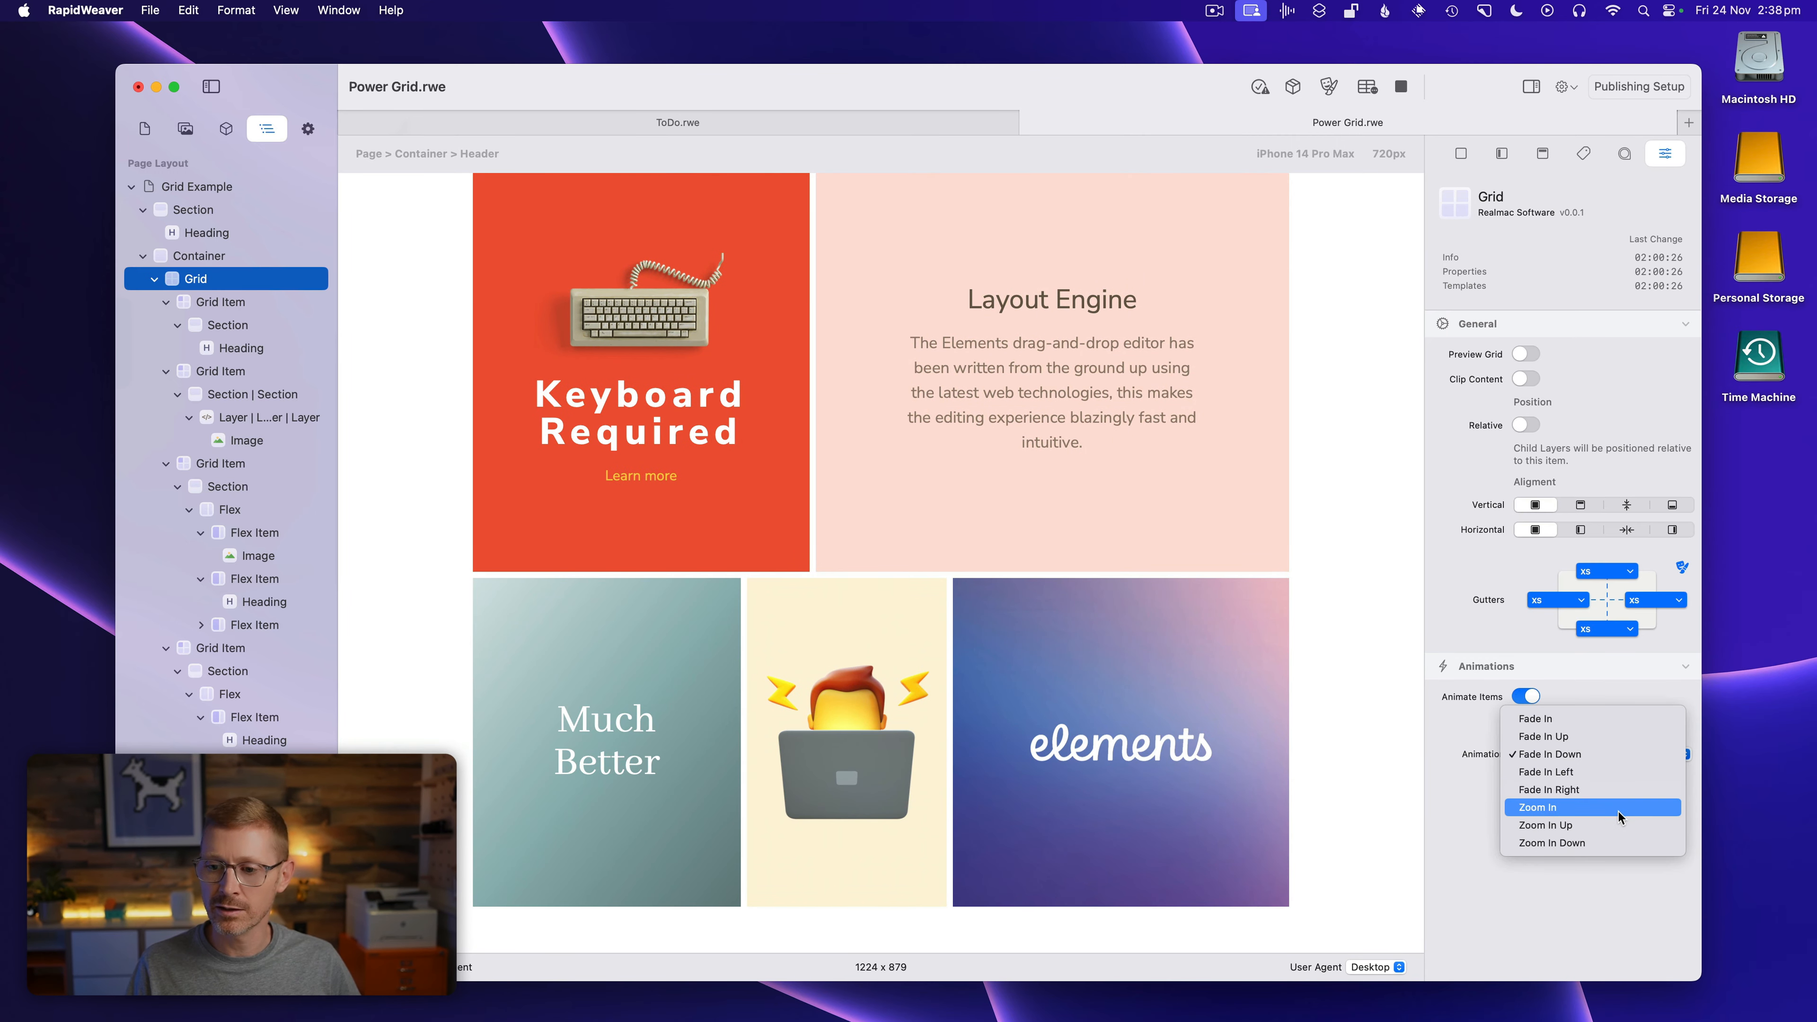
pyautogui.click(1617, 827)
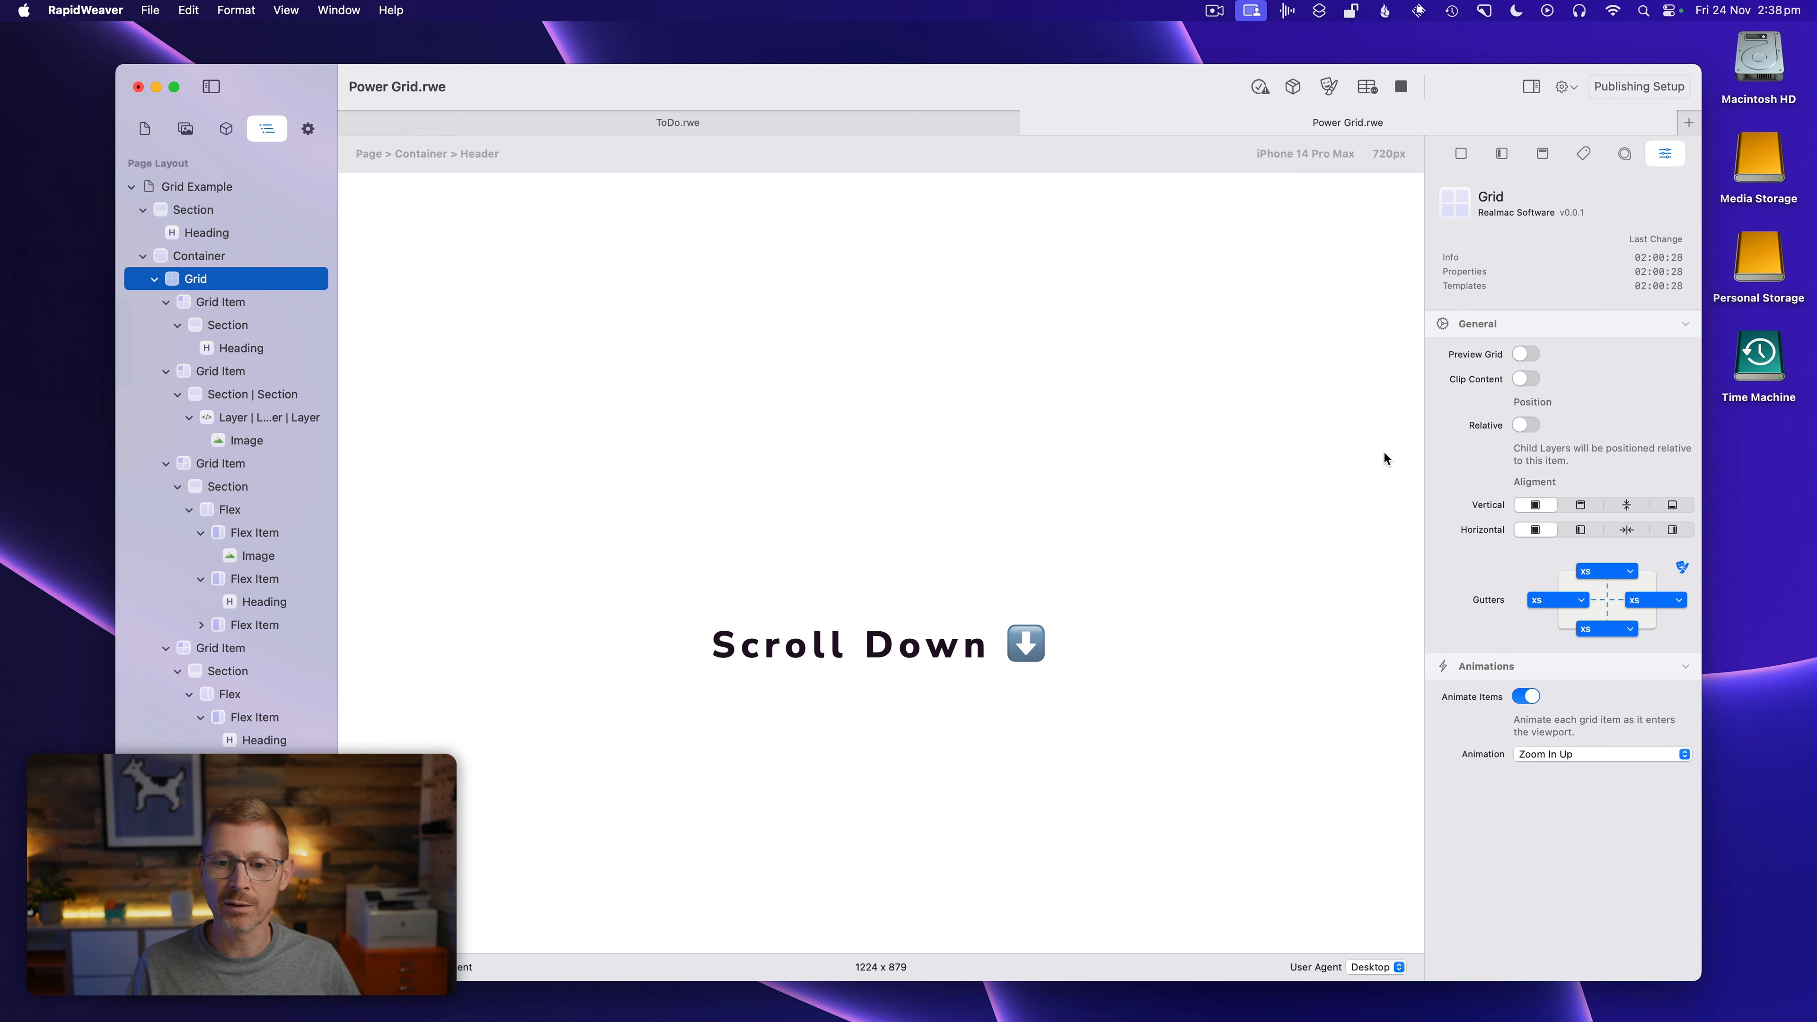
pyautogui.scroll(-8, 1384, 452)
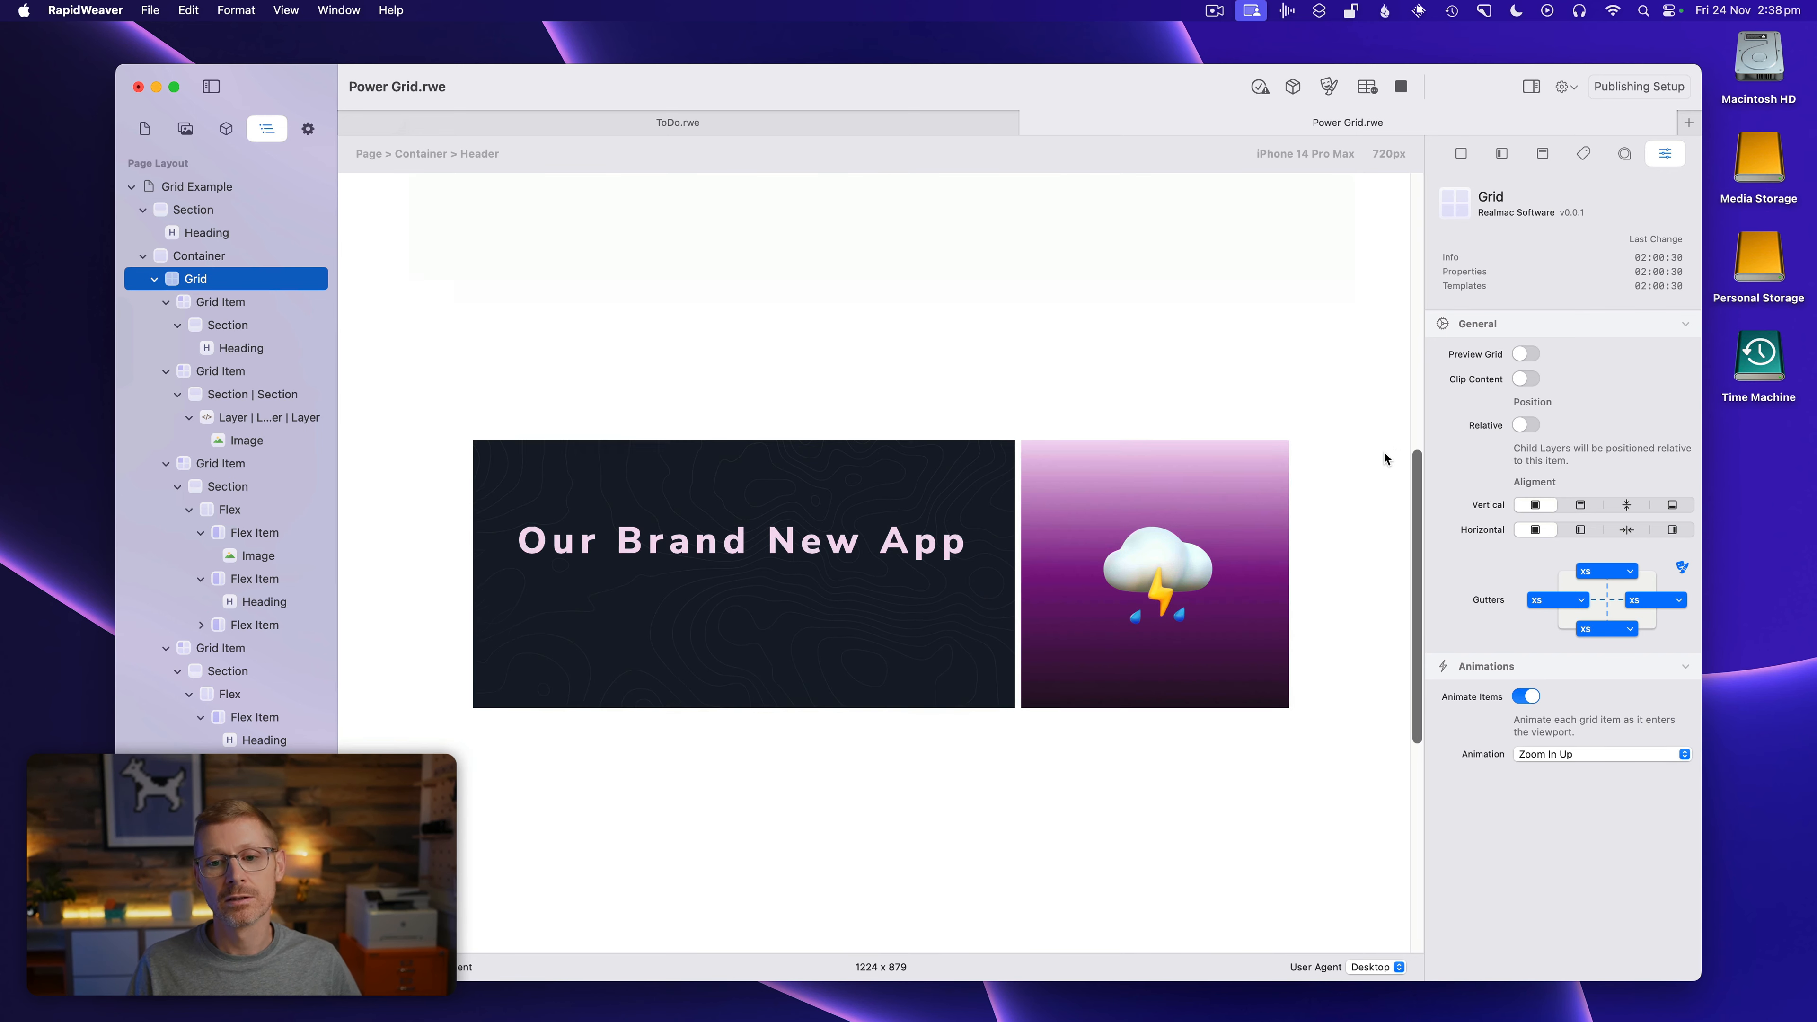
pyautogui.scroll(-10, 1385, 459)
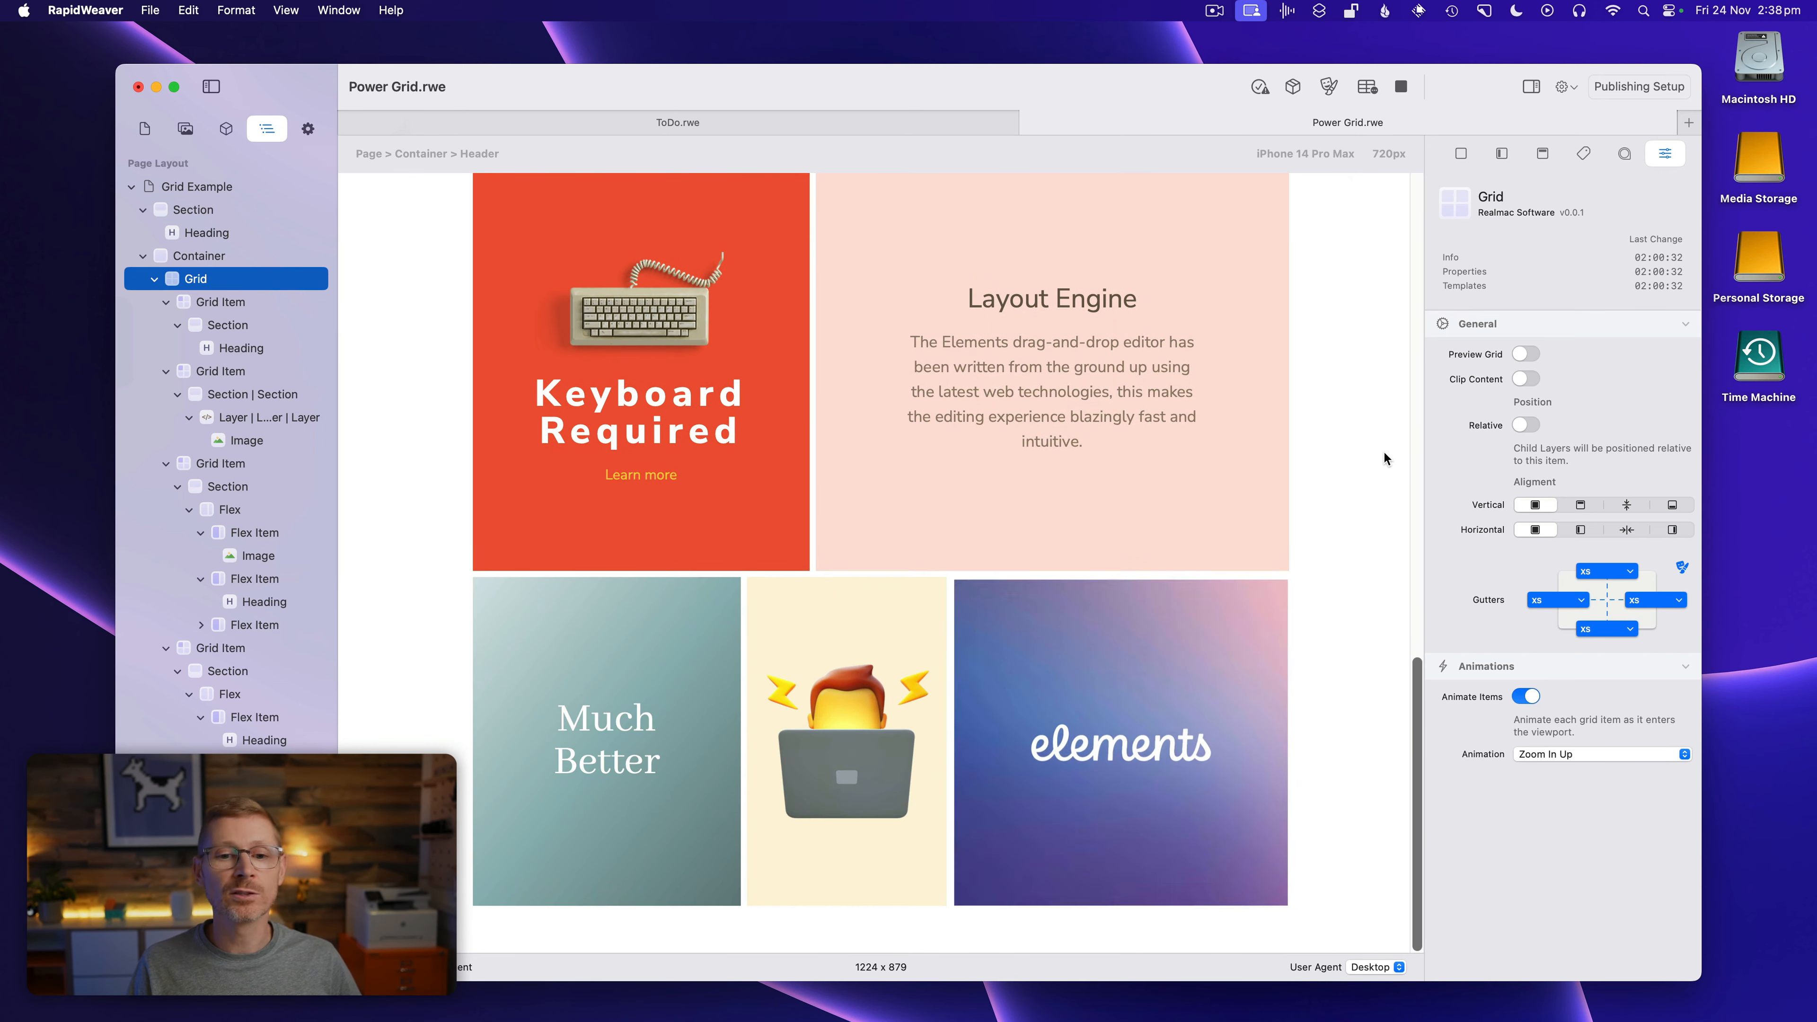
# Collapse the first four grid items in the page layout tree
pyautogui.click(166, 302)
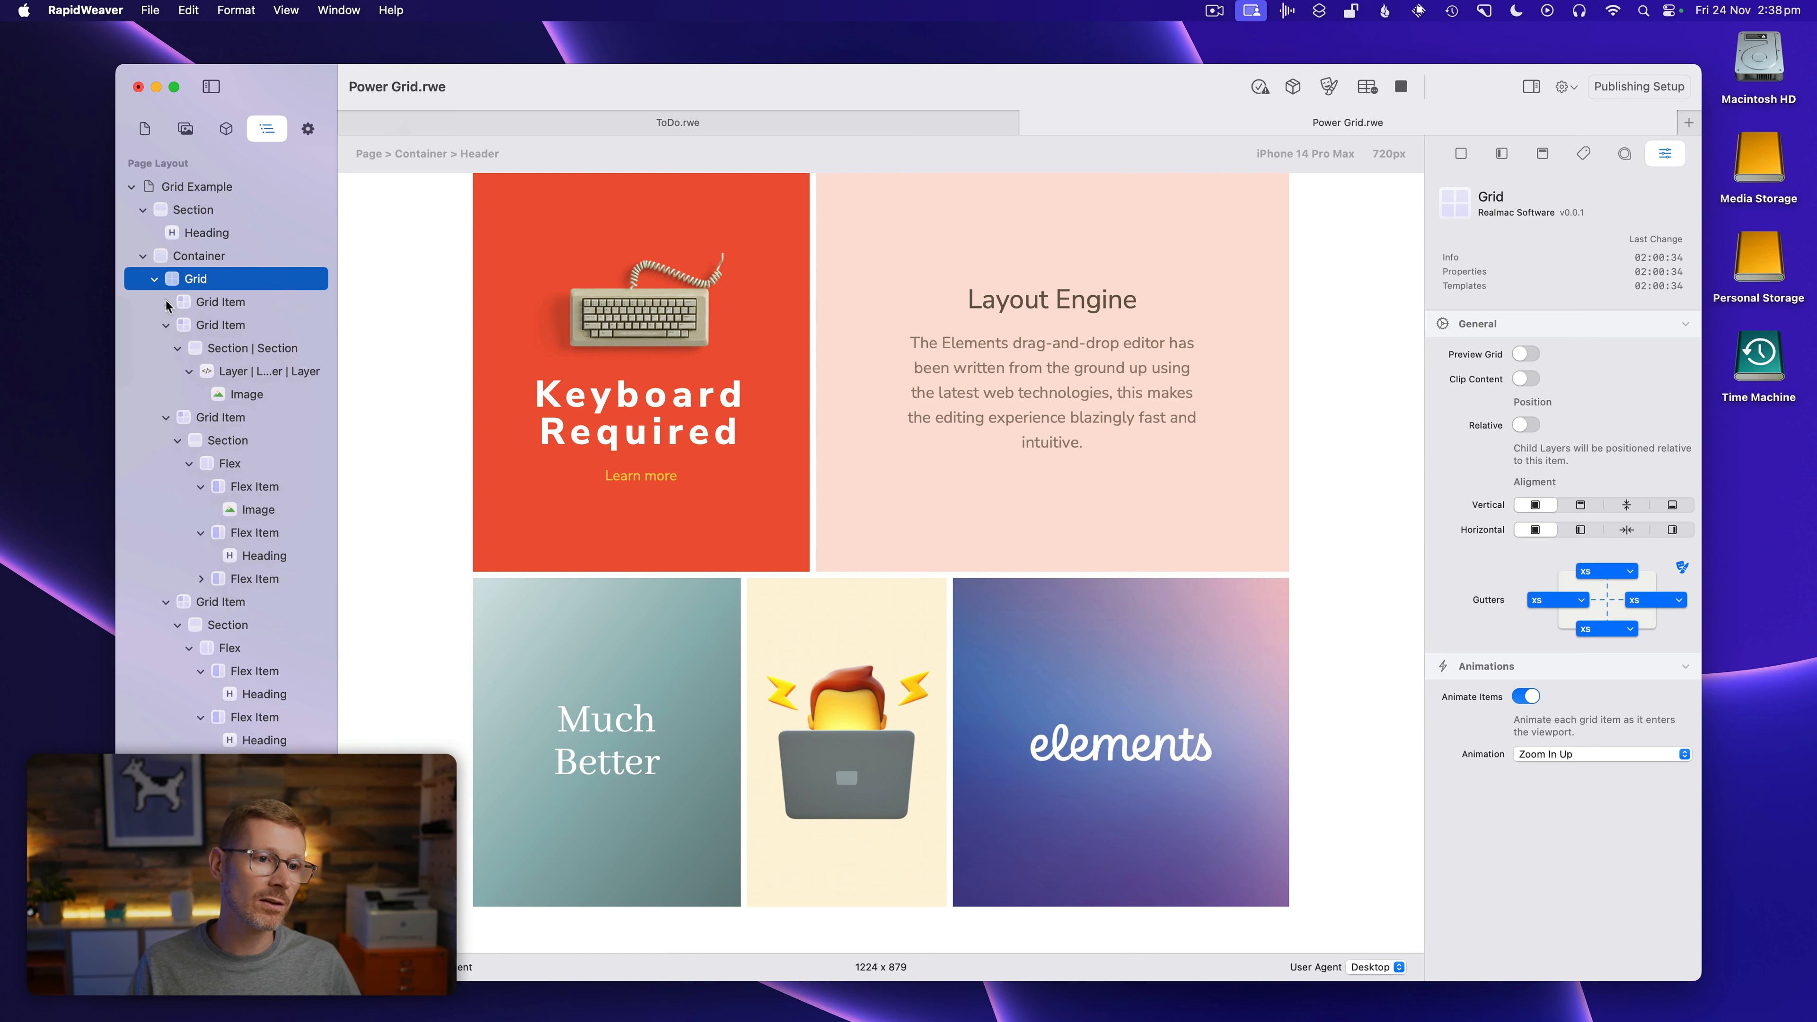
pyautogui.click(165, 330)
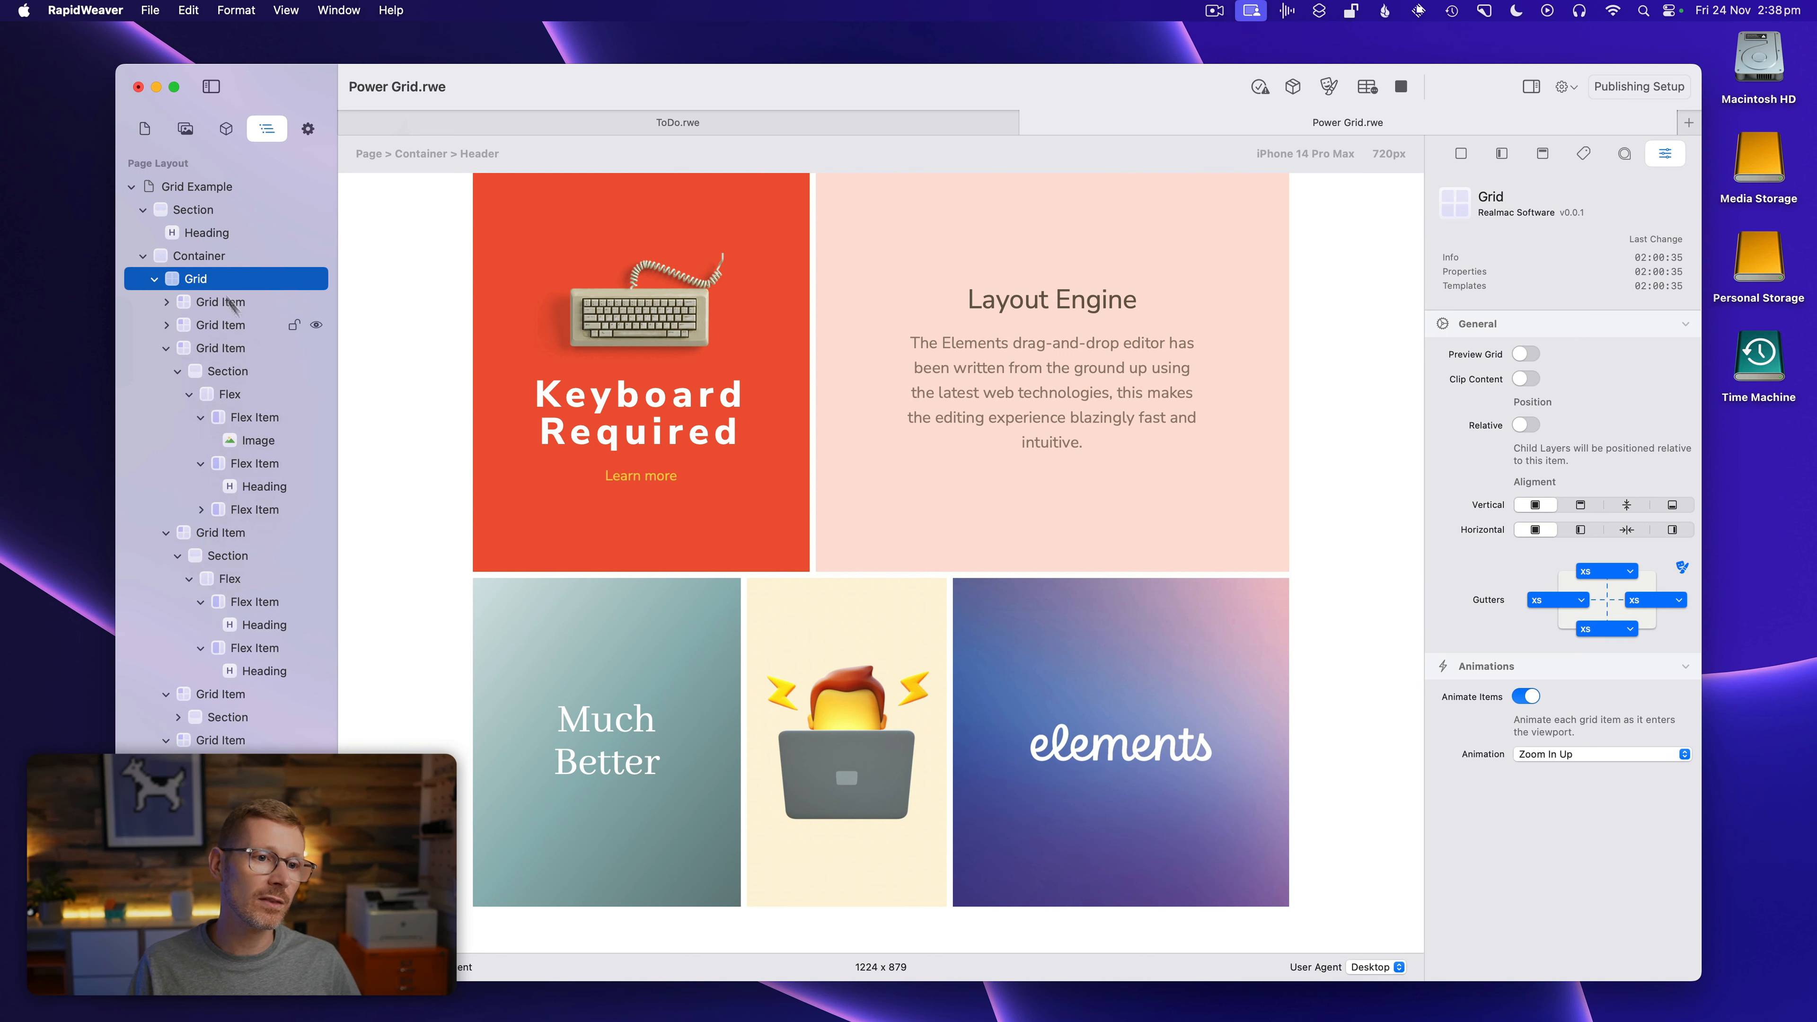
pyautogui.click(165, 352)
pyautogui.click(166, 350)
pyautogui.click(166, 372)
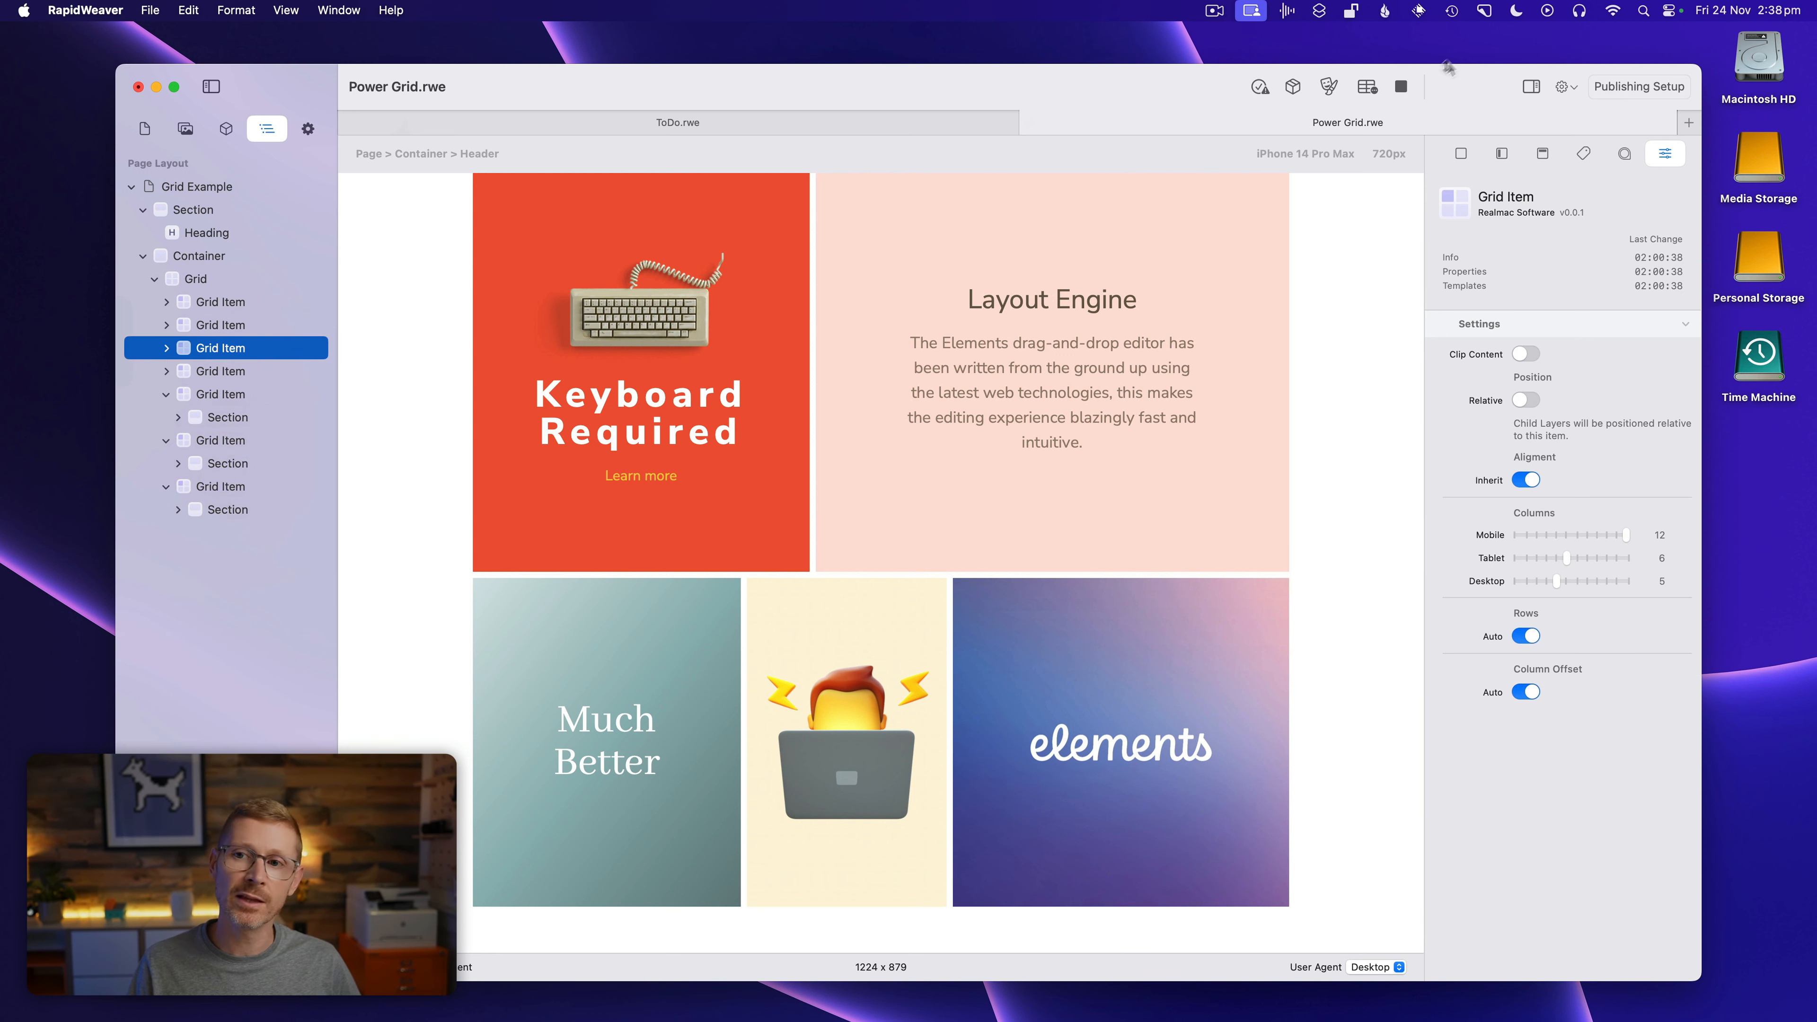
# Return to editing and add a grid item at the end of the grid, spanning 12 columns on desktop
pyautogui.click(1400, 88)
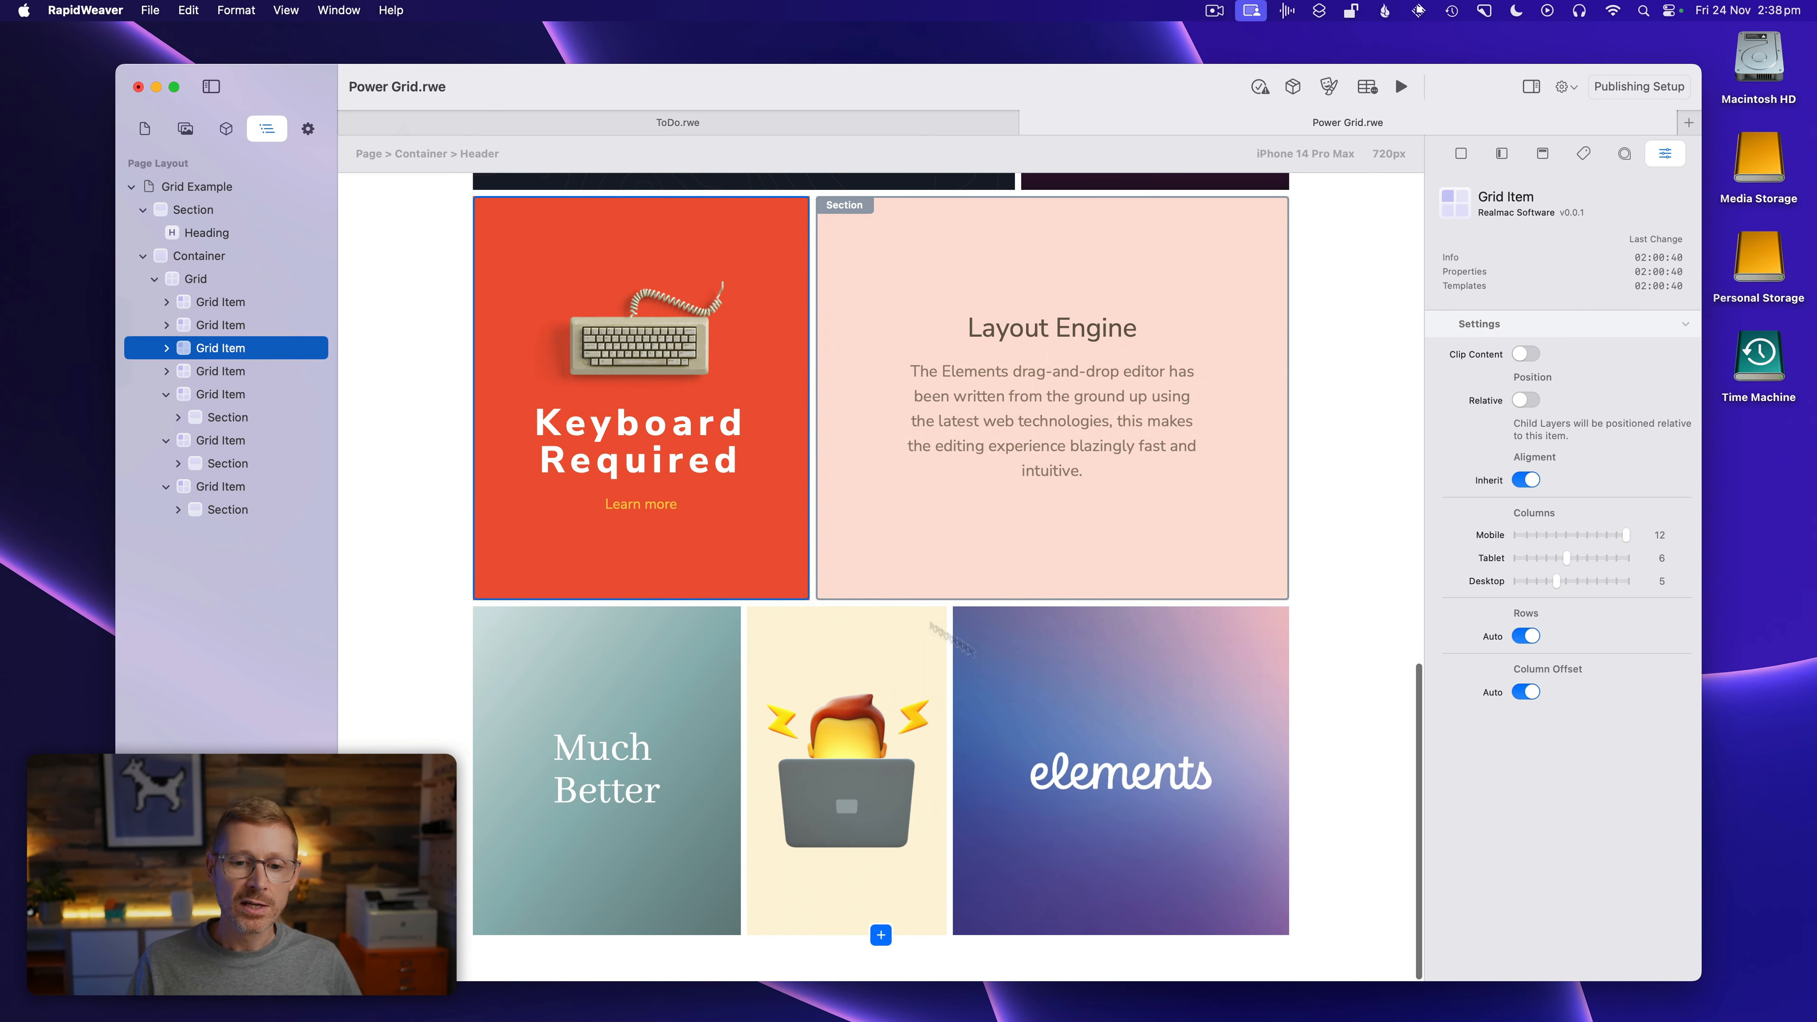
pyautogui.click(881, 935)
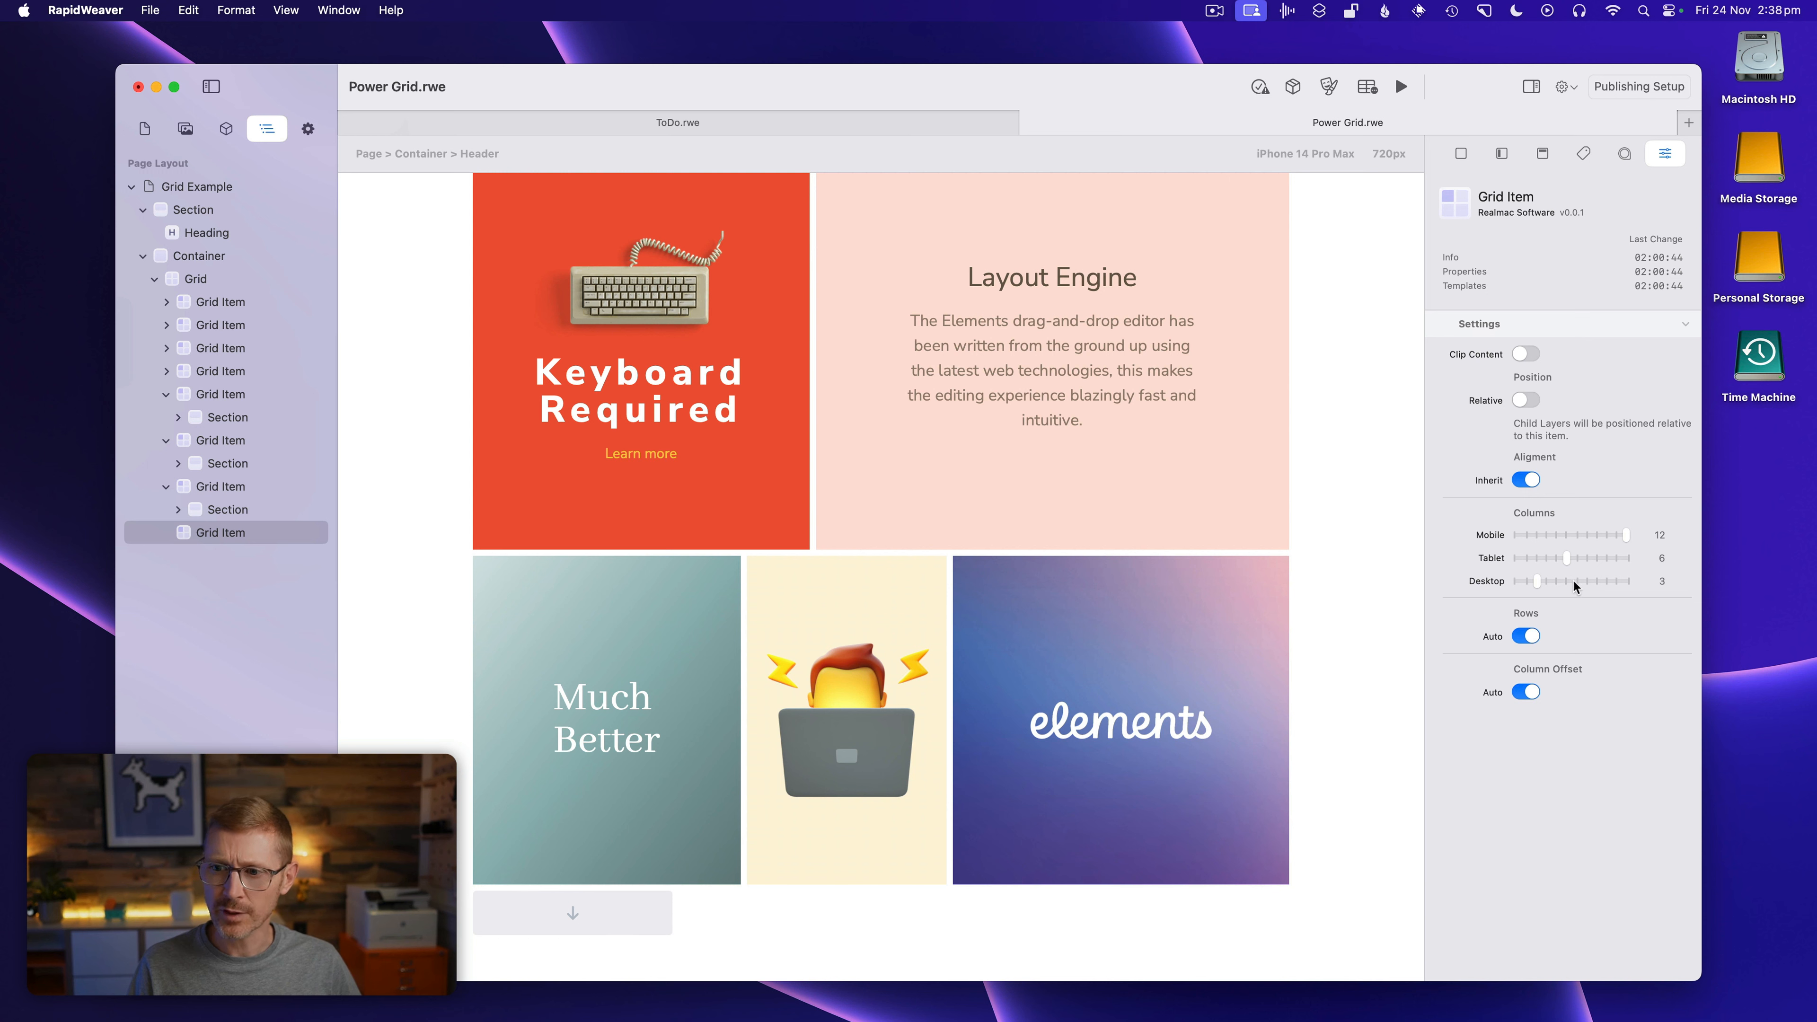
pyautogui.moveTo(1578, 581); pyautogui.dragTo(1640, 581)
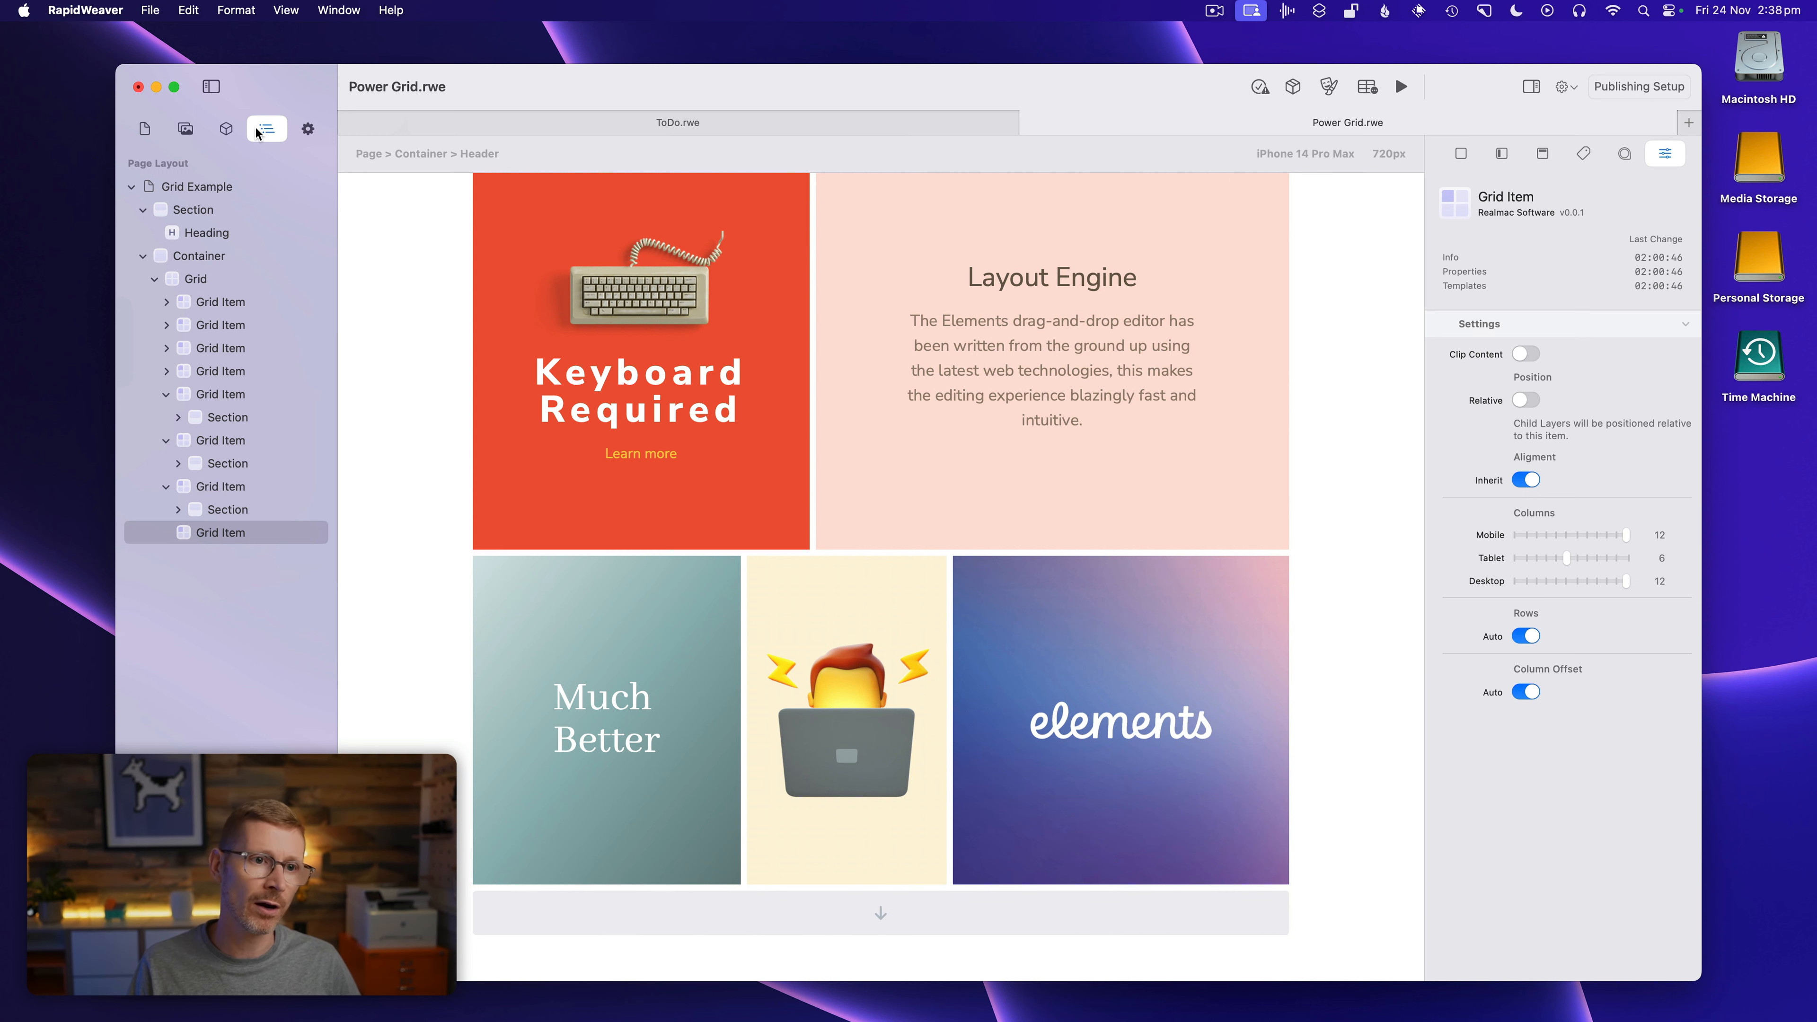
# Place a Section element inside the new empty grid item
pyautogui.click(226, 129)
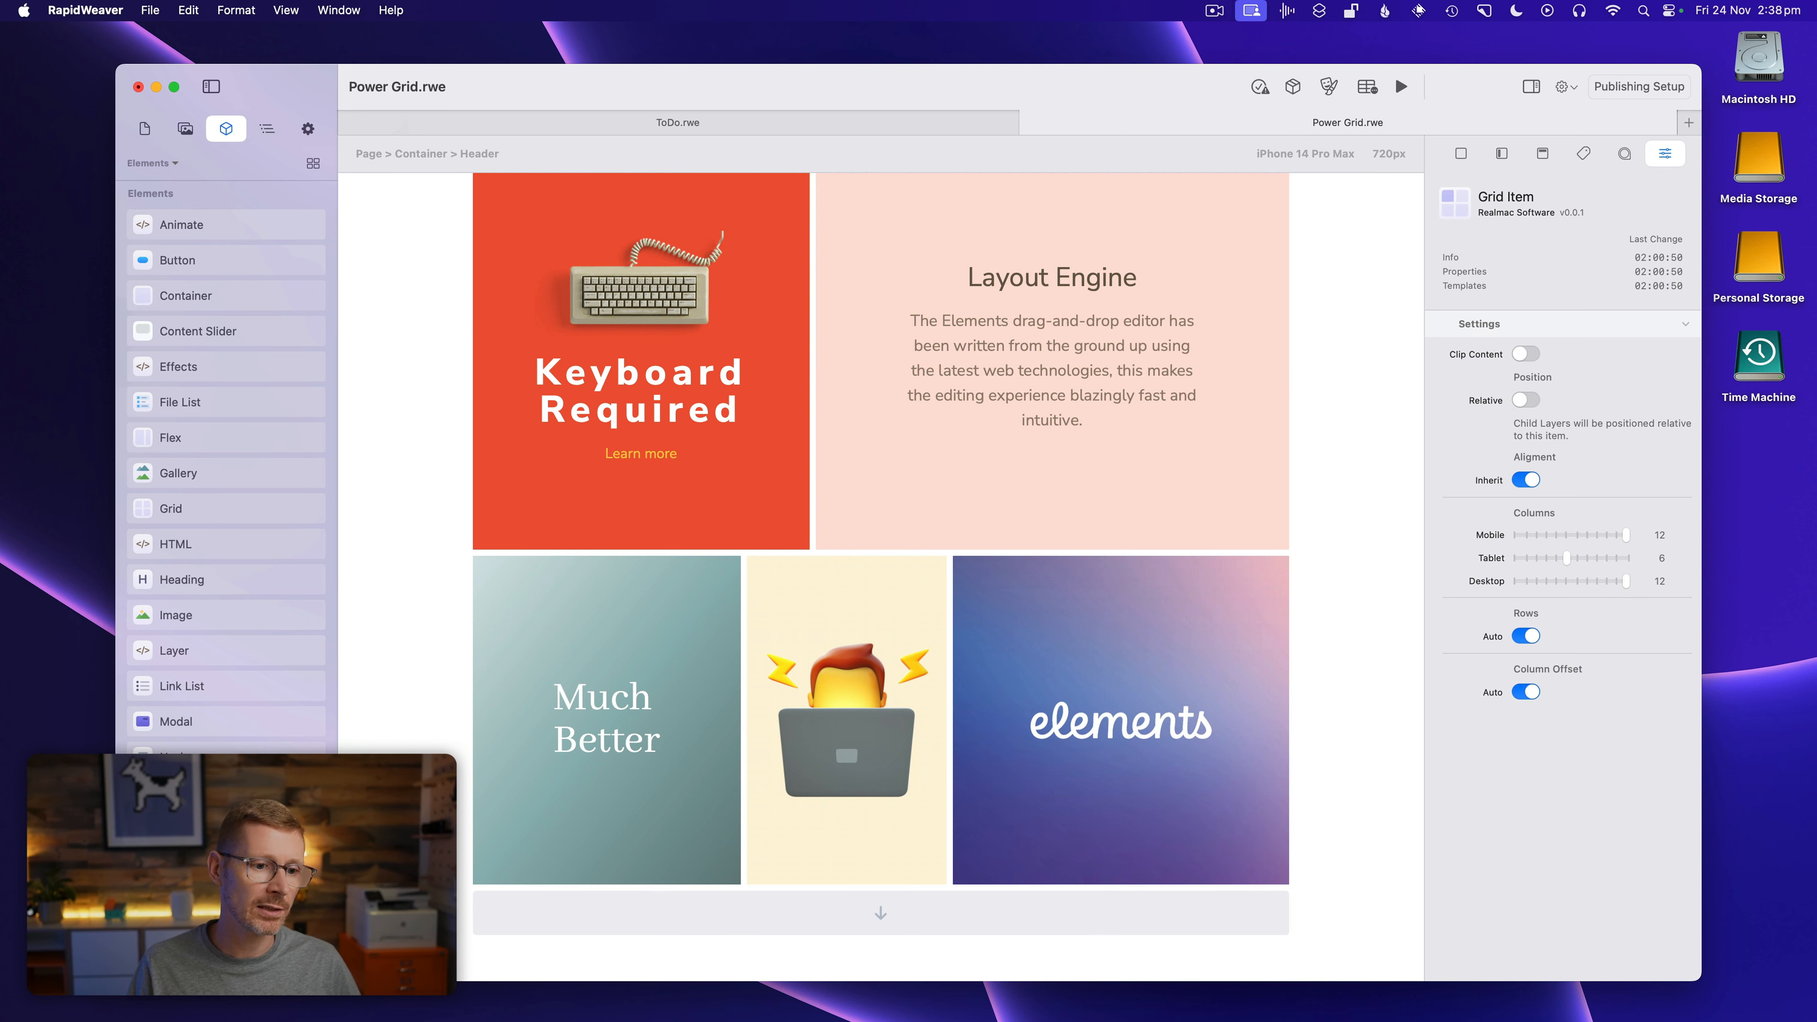
pyautogui.moveTo(179, 863); pyautogui.dragTo(1005, 927)
pyautogui.scroll(-4, 1009, 913)
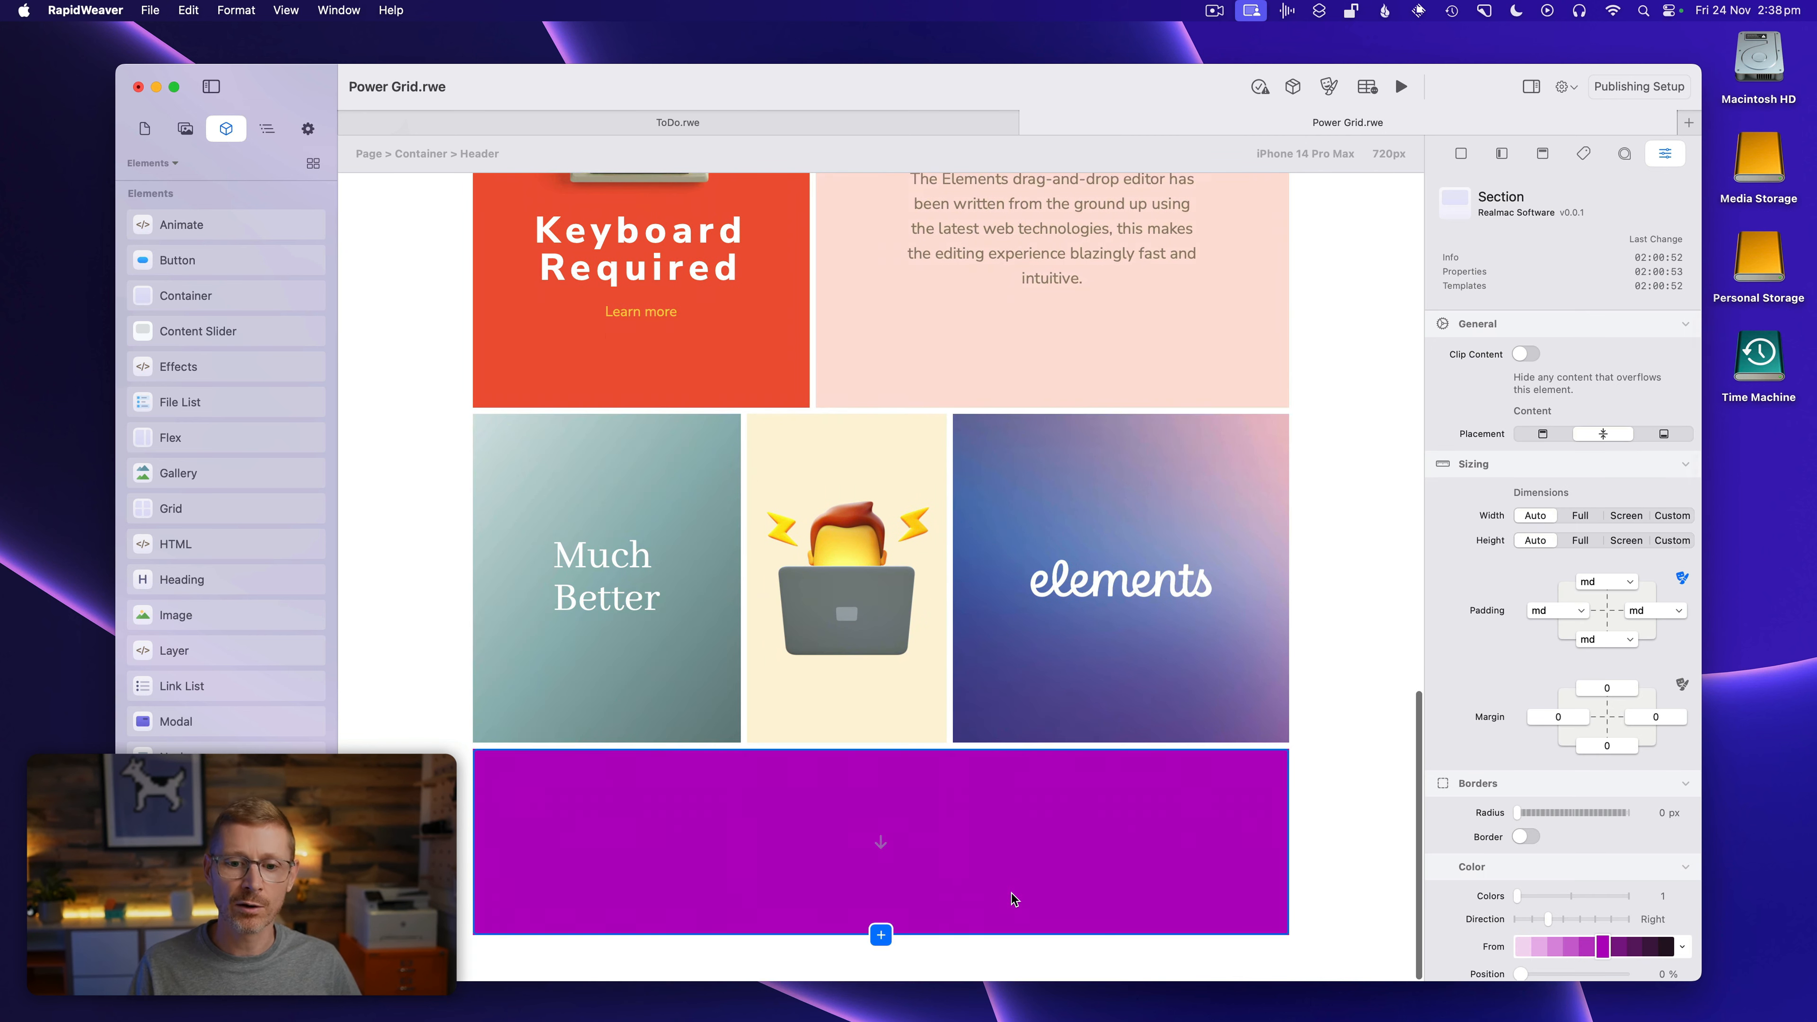
# Preview the page from top to bottom to check the new section's animation, and return to editing
pyautogui.scroll(18, 1012, 895)
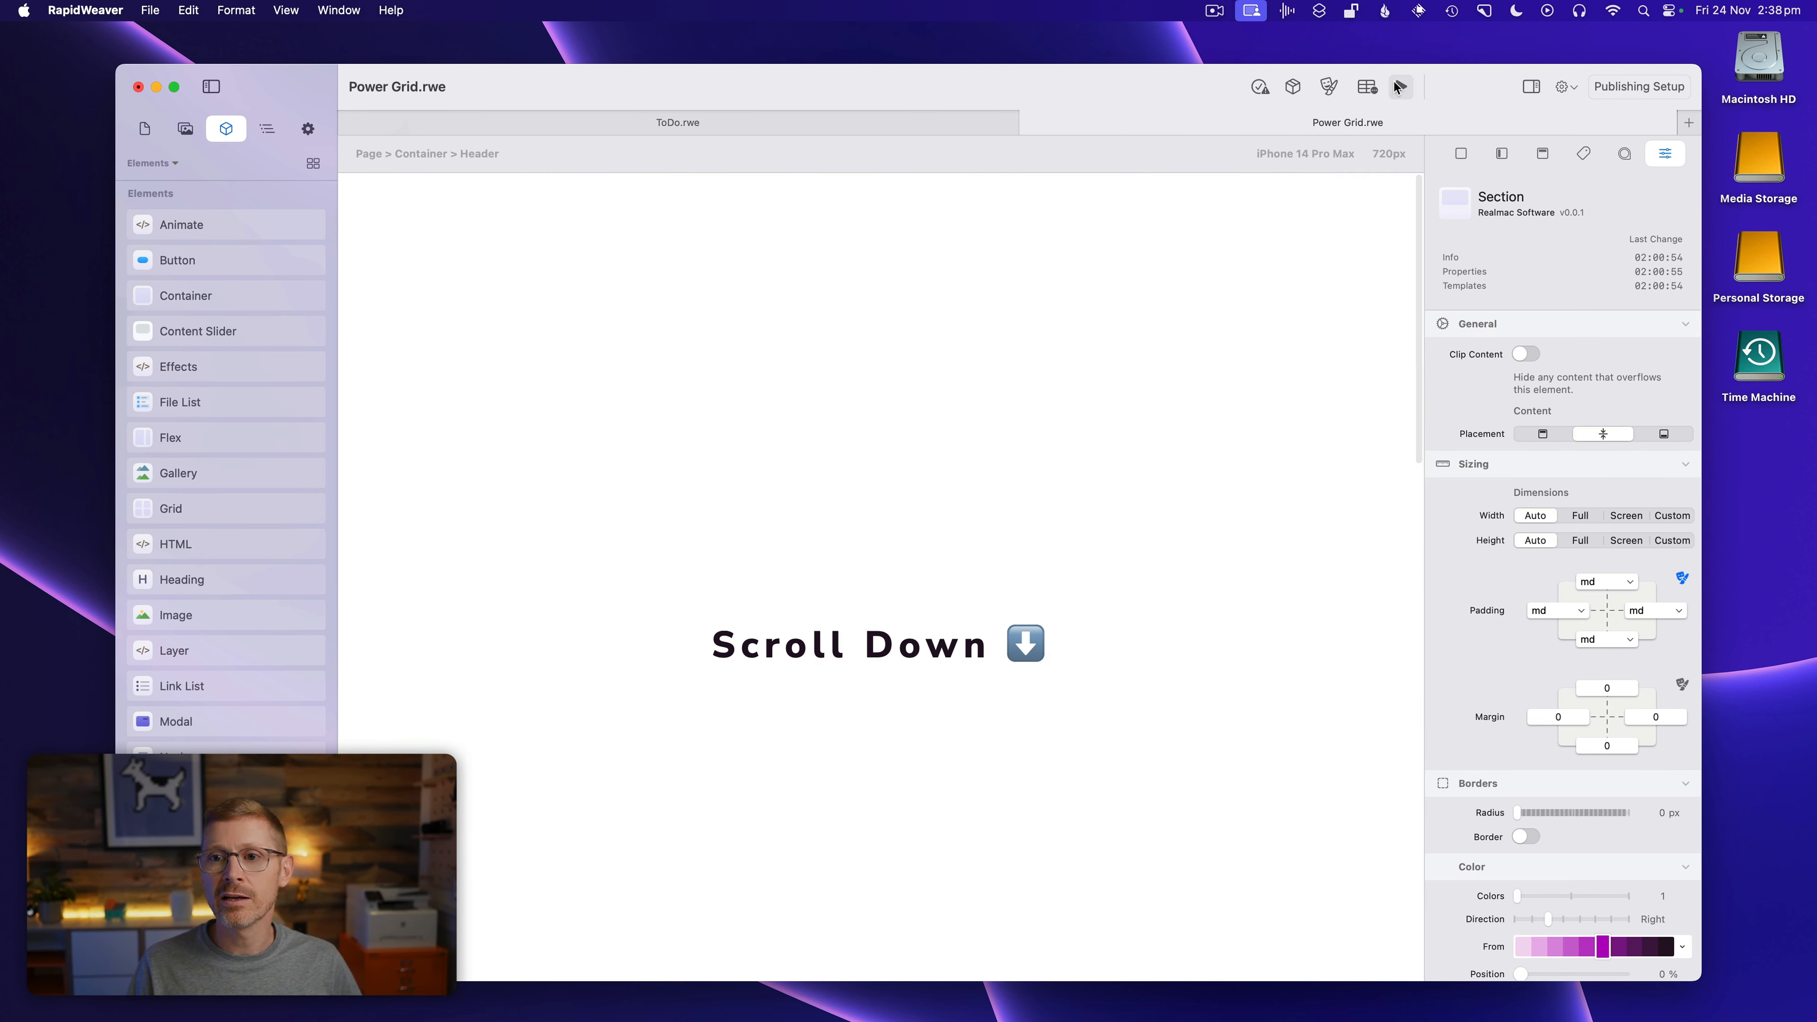
pyautogui.click(1396, 86)
pyautogui.scroll(-6, 1351, 284)
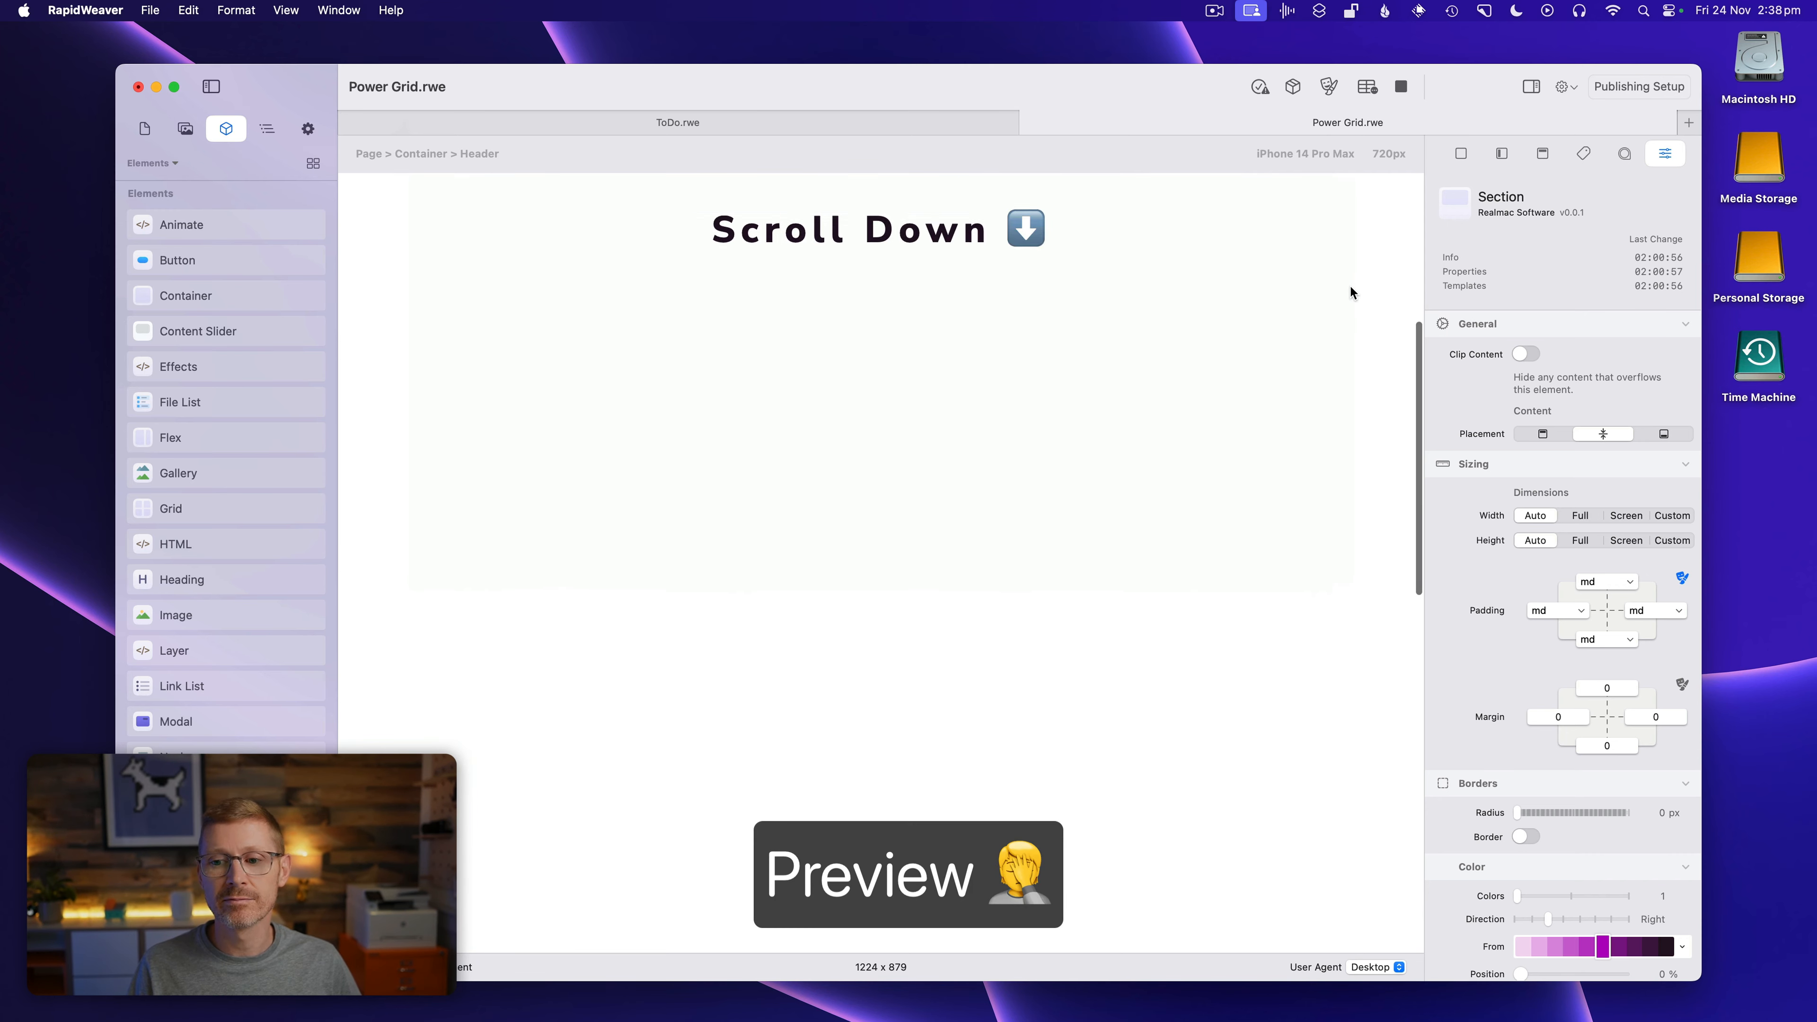
pyautogui.scroll(-8, 1350, 288)
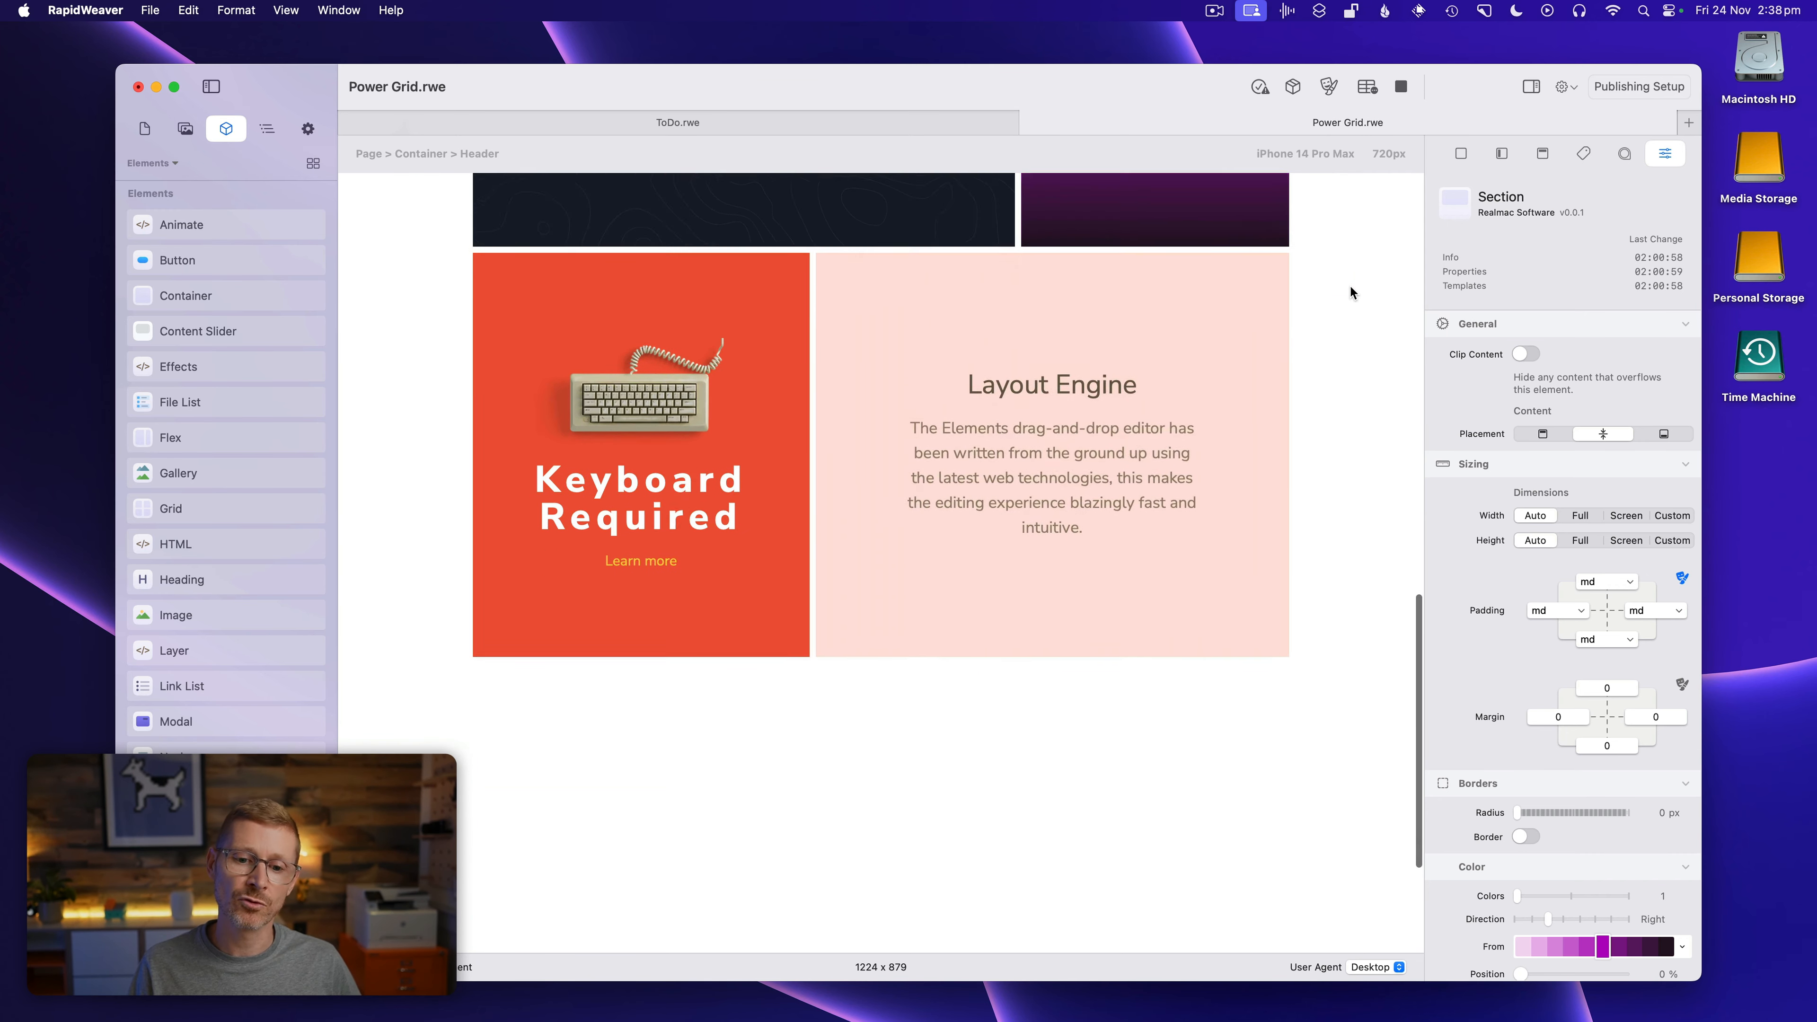
pyautogui.scroll(-3, 1350, 284)
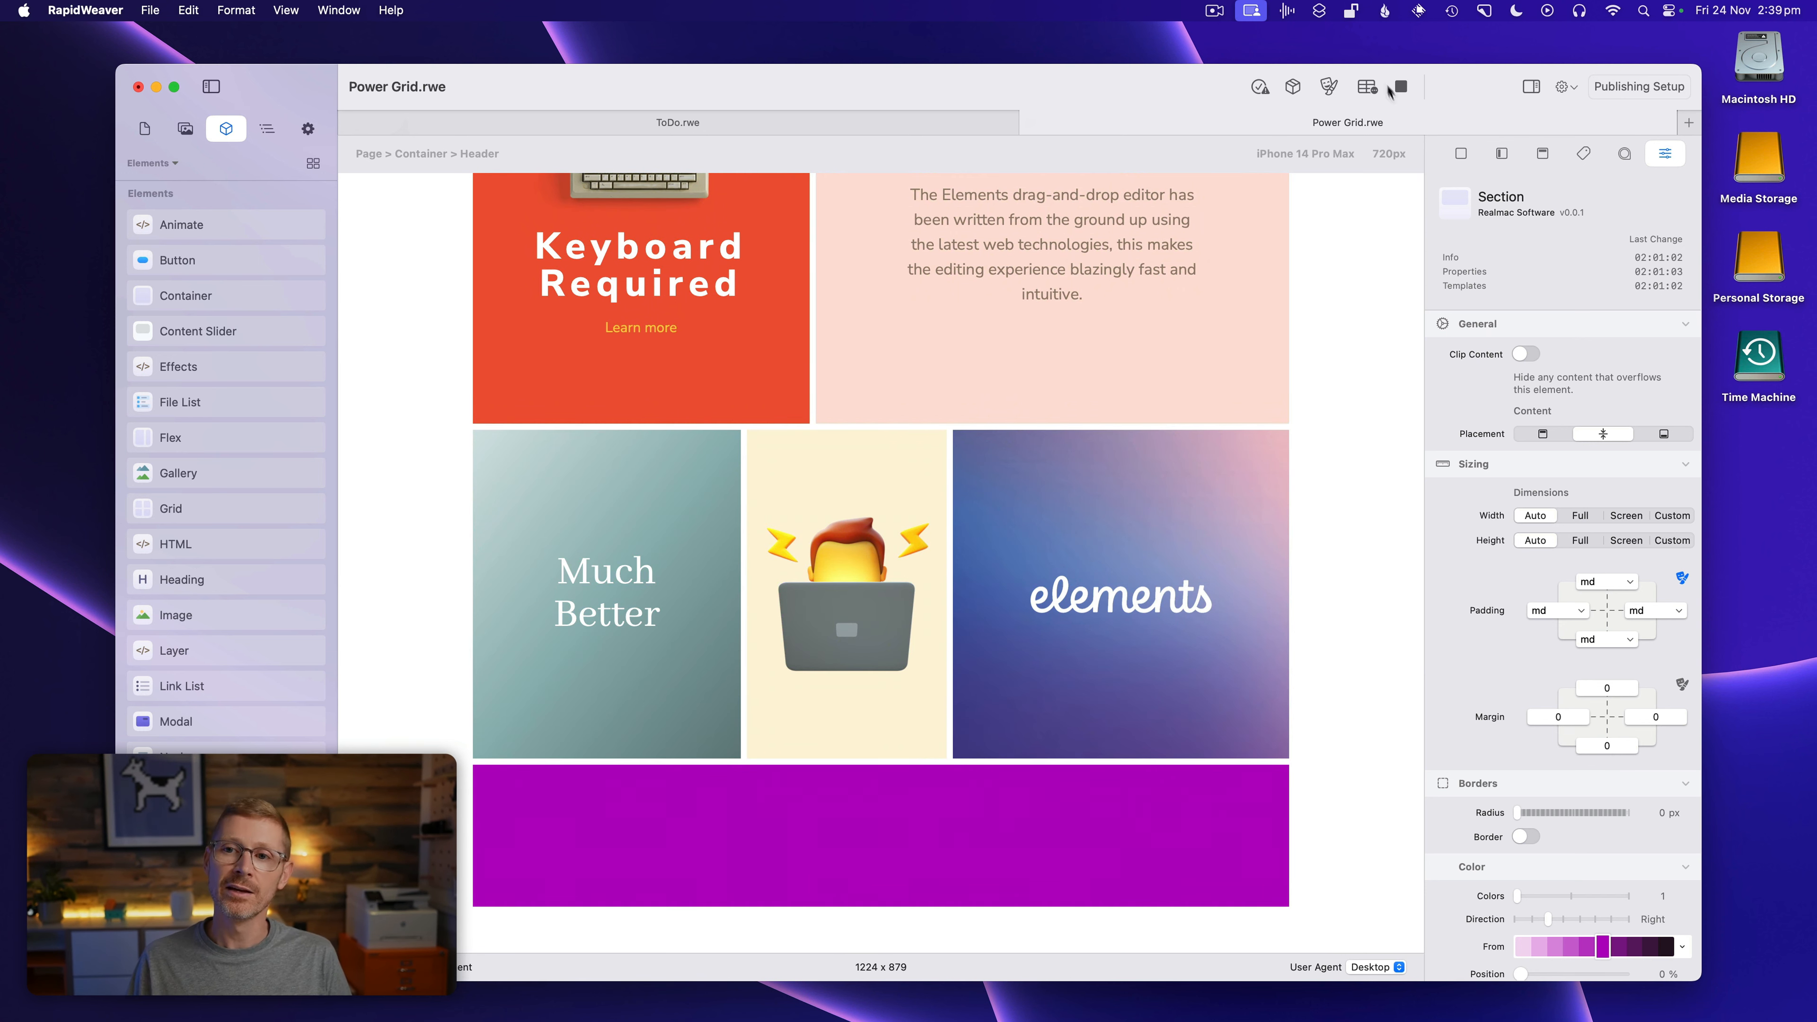
pyautogui.scroll(2, 1268, 368)
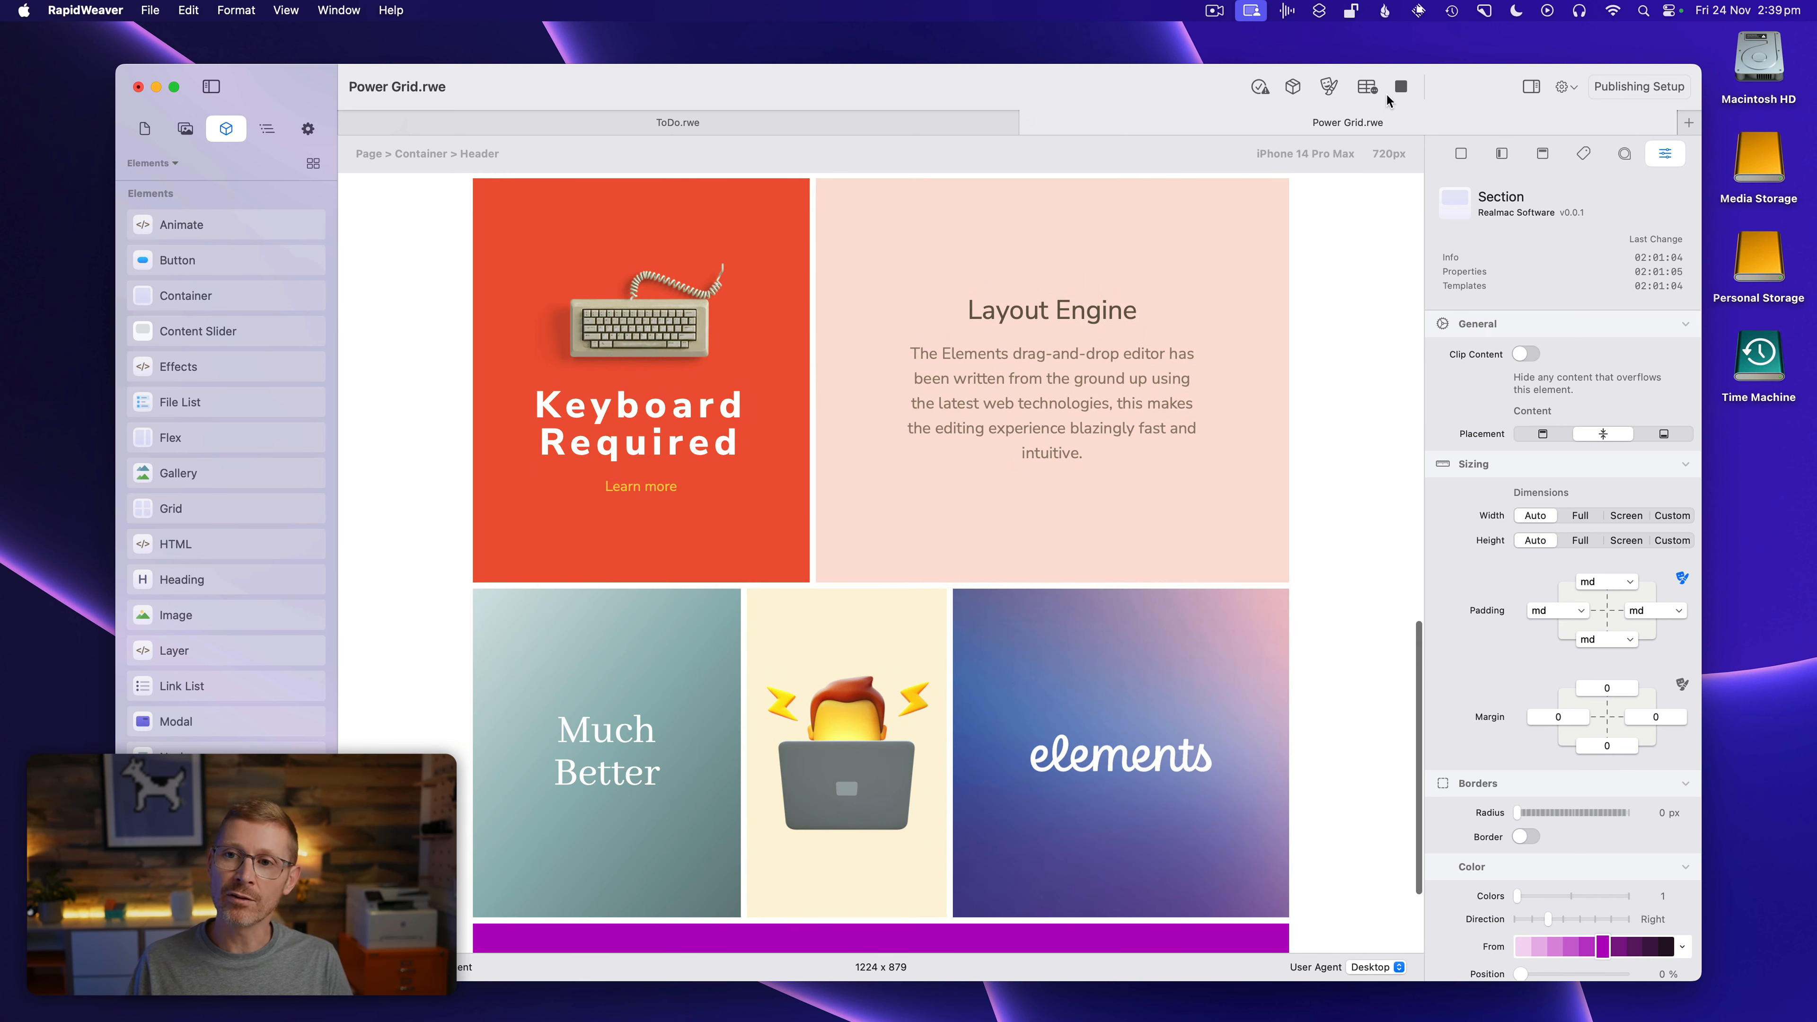
pyautogui.click(1400, 87)
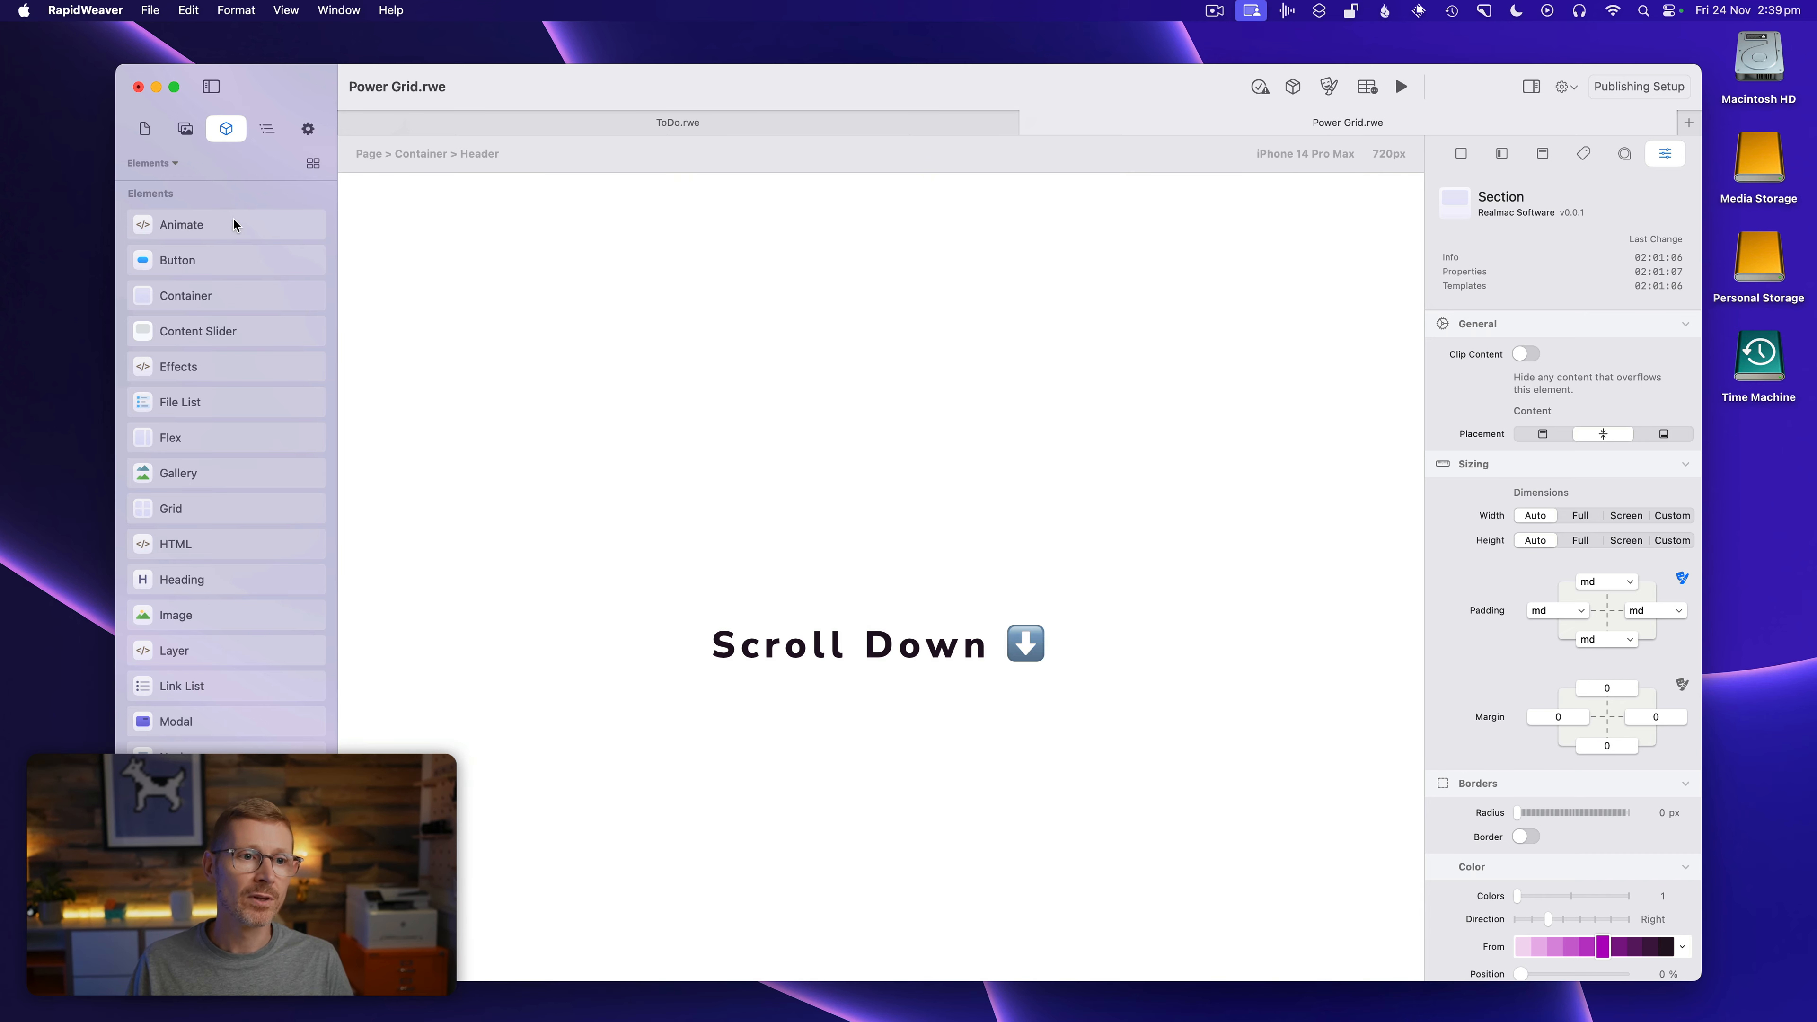
# Show the Power Grid project's page list and switch back to the ToDo.rwe project
pyautogui.click(145, 130)
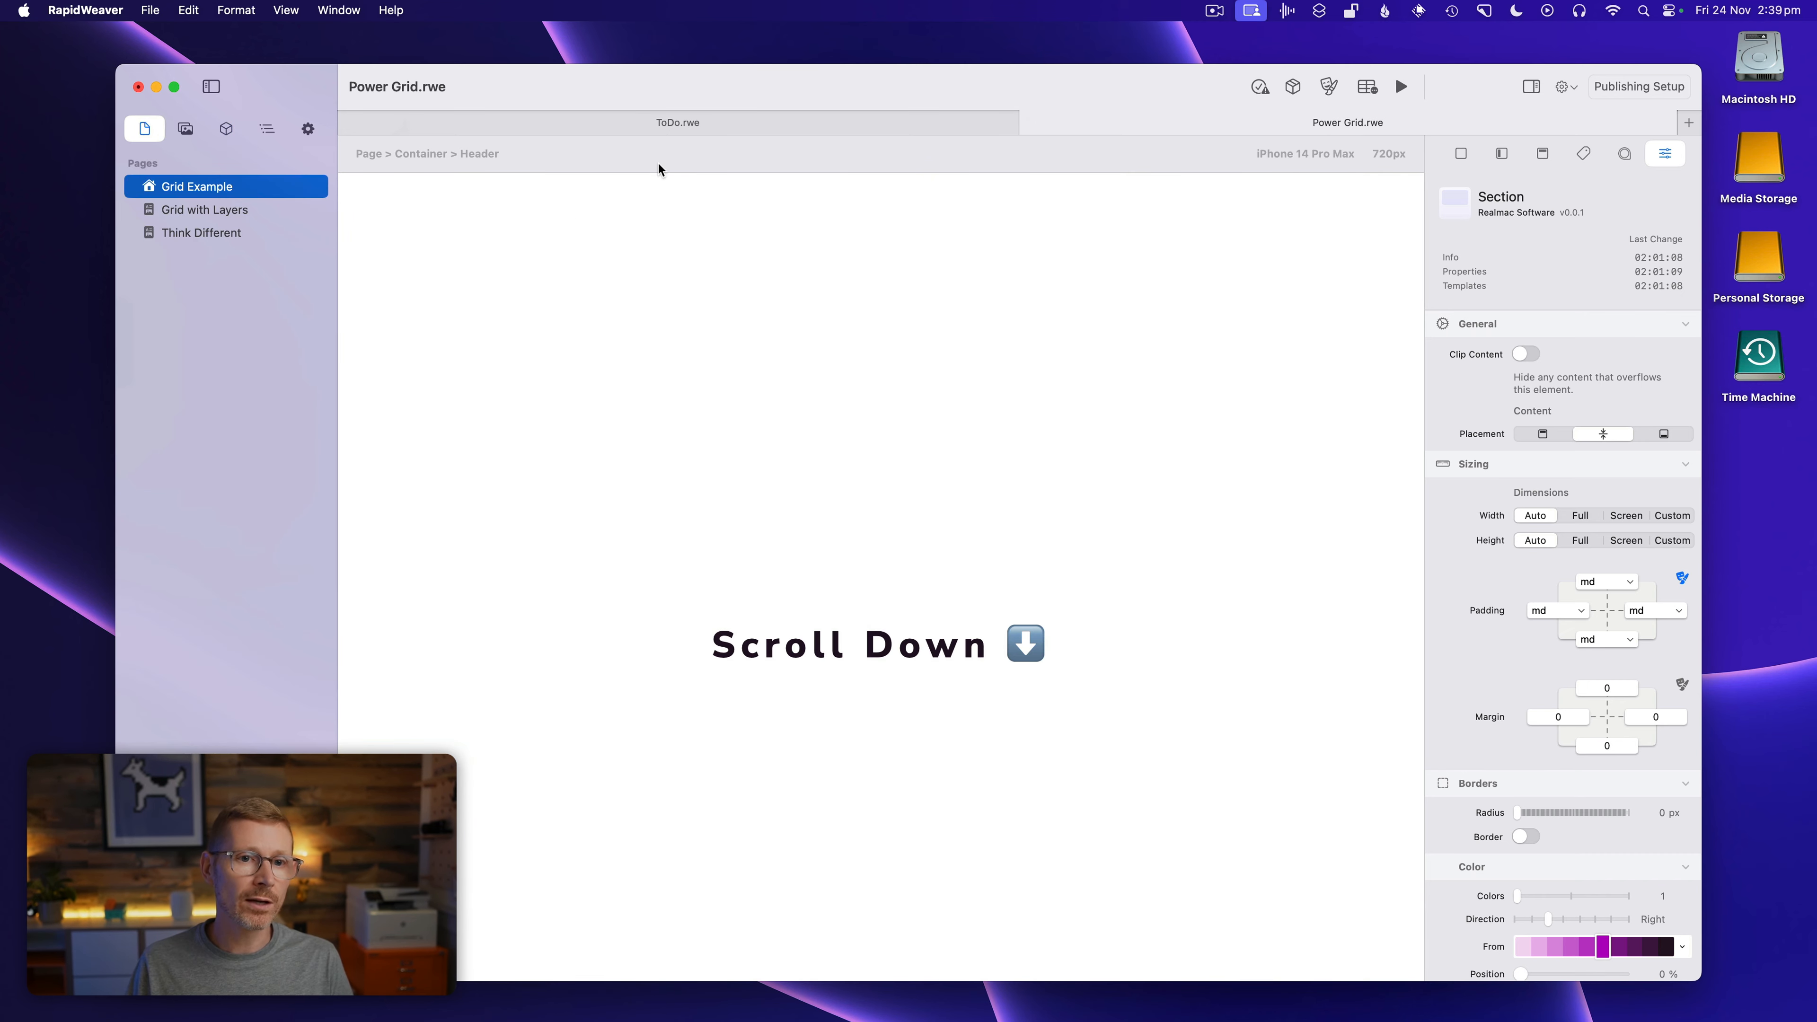
pyautogui.click(698, 114)
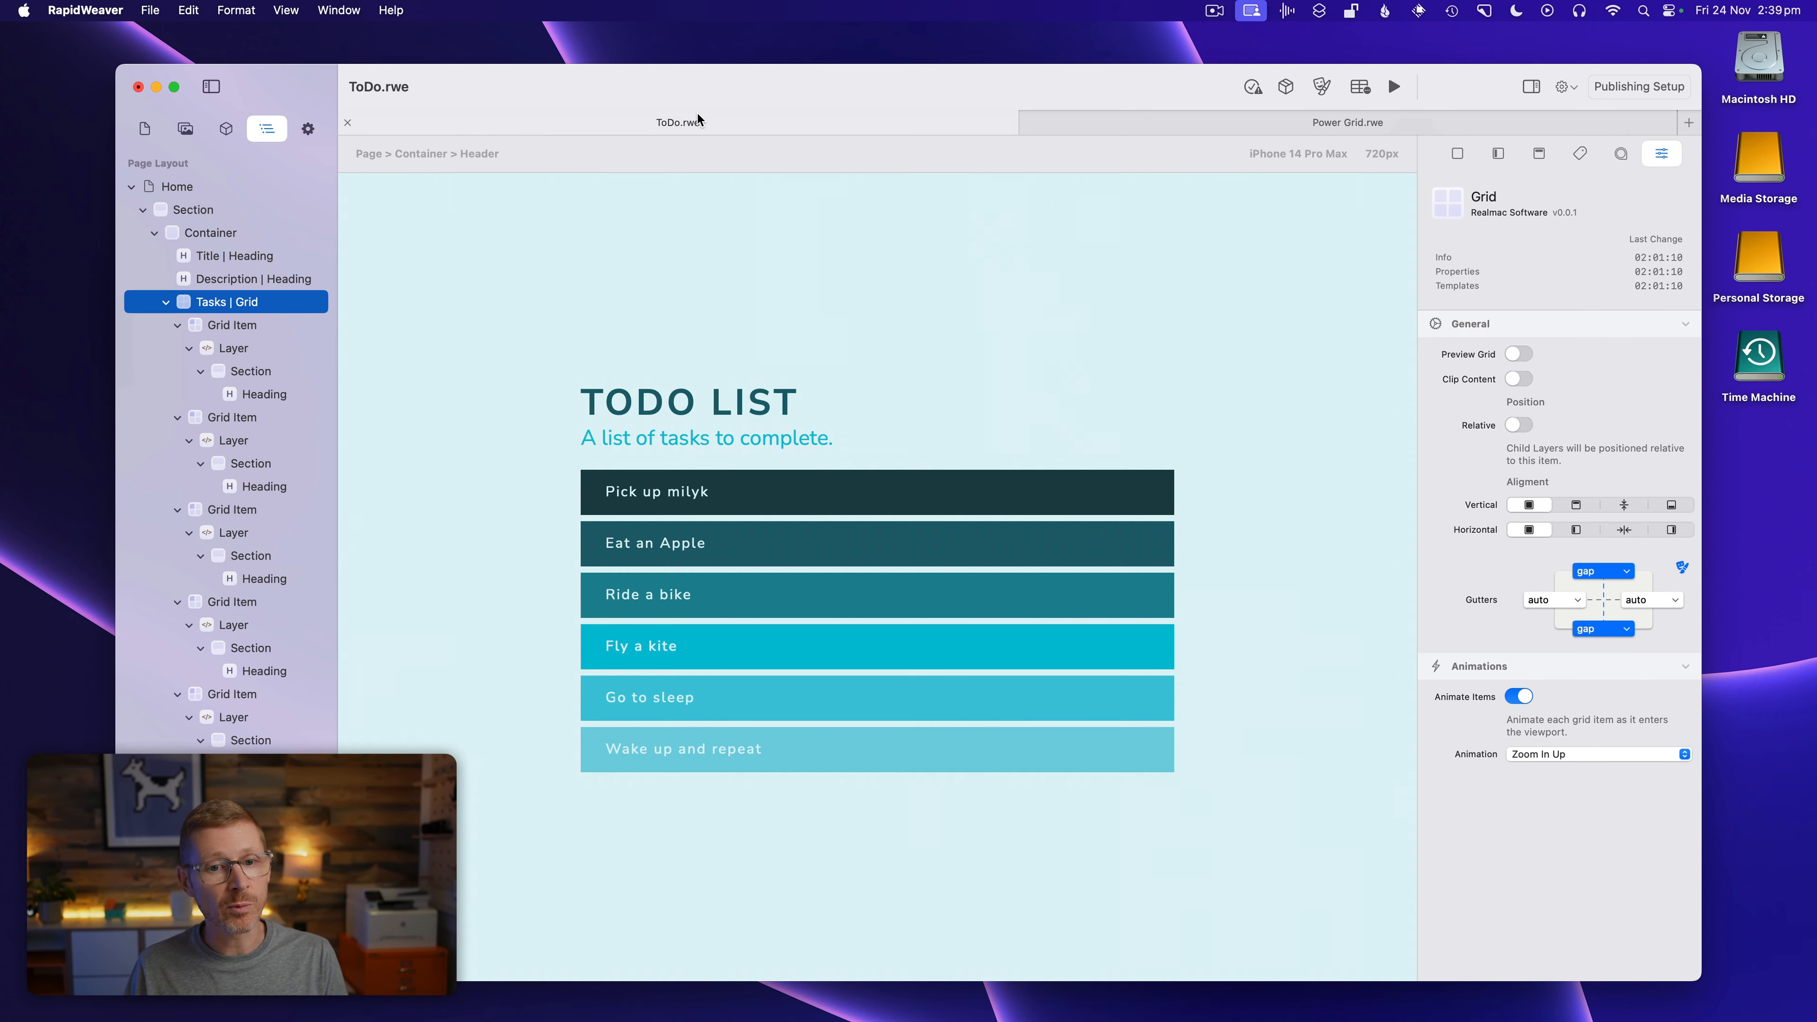